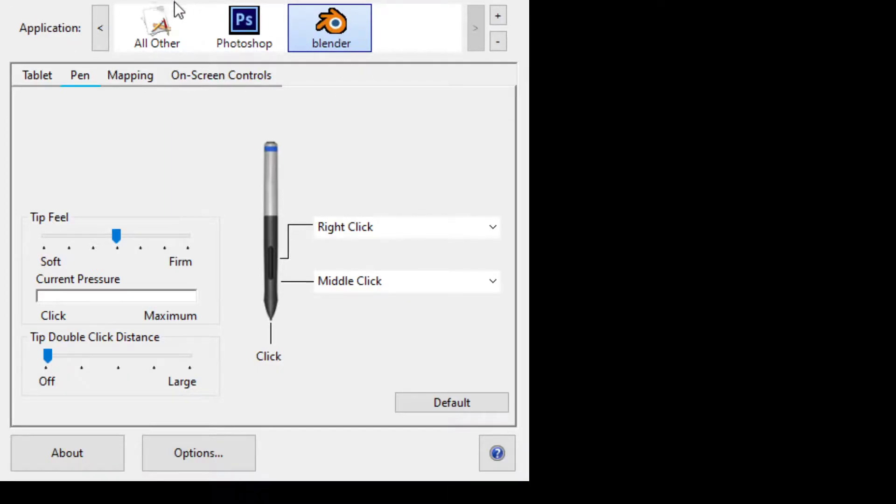
- Compare the pen button assignments and tip settings stored for Photoshop and Blender in the tablet properties
{"action": "left_click", "coordinate": [497, 18]}
{"action": "left_click", "coordinate": [240, 31]}
{"action": "left_click", "coordinate": [292, 38]}
{"action": "key", "text": "Left"}
{"action": "left_click", "coordinate": [329, 28]}
{"action": "left_click", "coordinate": [243, 26]}
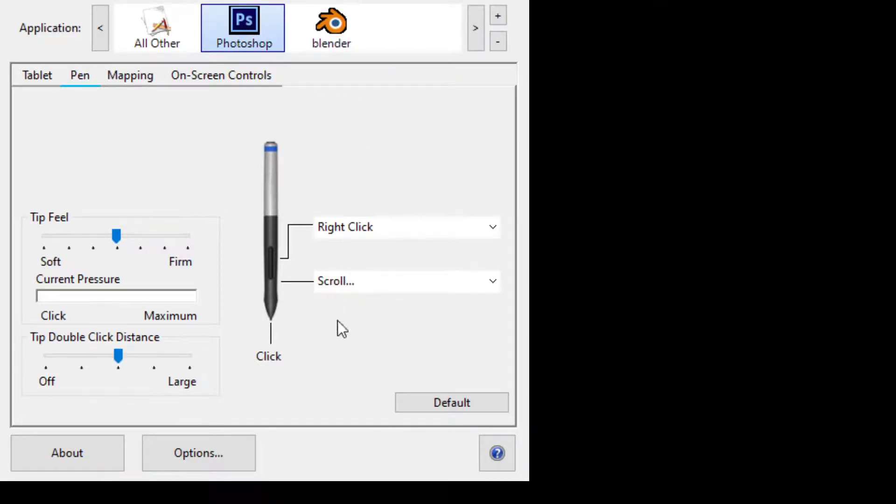
{"action": "left_click", "coordinate": [332, 26]}
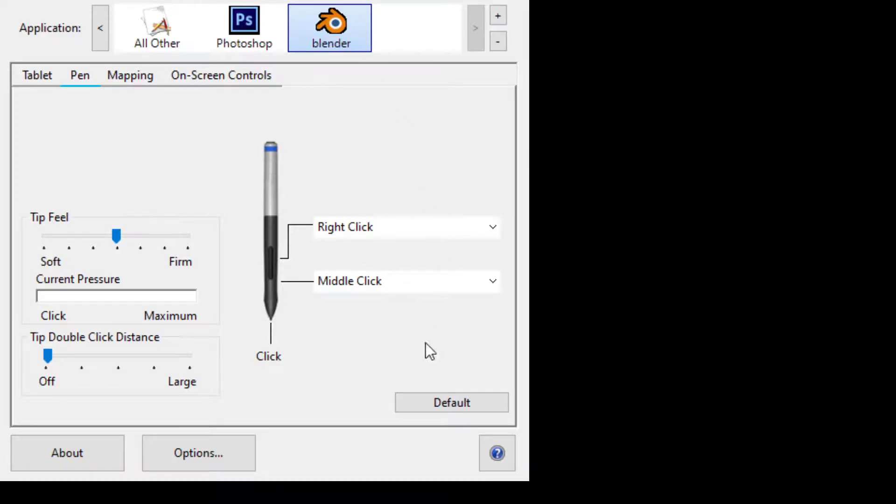
{"action": "left_click", "coordinate": [507, 16]}
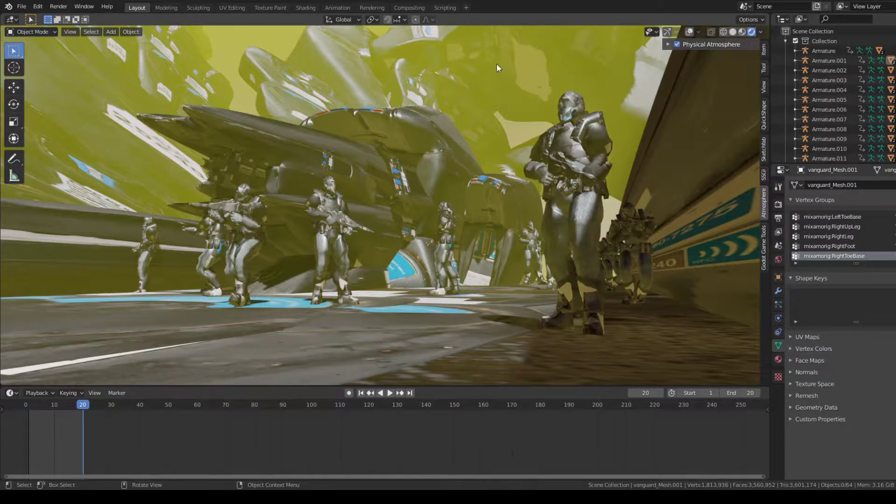
- Examine the soldiers and giant mech models from several angles, comparing material preview with rendered shading
{"action": "mouse_move", "coordinate": [264, 51]}
{"action": "middle_mouse_down", "text": "ctrl"}
{"action": "mouse_move", "coordinate": [383, 159]}
{"action": "mouse_move", "coordinate": [425, 179]}
{"action": "mouse_move", "coordinate": [303, 236]}
{"action": "mouse_move", "coordinate": [412, 180]}
{"action": "mouse_move", "coordinate": [388, 167]}
{"action": "mouse_move", "coordinate": [402, 197]}
{"action": "middle_mouse_up", "text": "ctrl"}
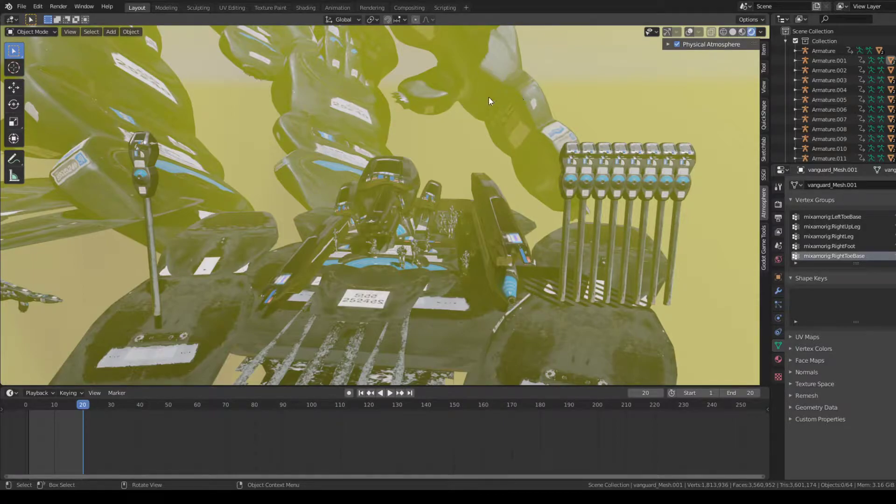
{"action": "middle_click_drag", "start_coordinate": [366, 147], "coordinate": [425, 178]}
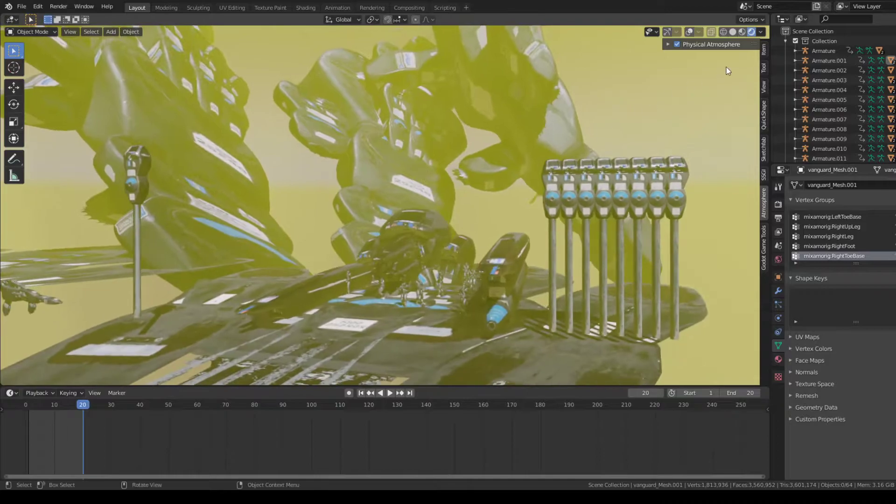
{"action": "left_click", "coordinate": [743, 31]}
{"action": "mouse_move", "coordinate": [583, 137]}
{"action": "middle_mouse_down"}
{"action": "mouse_move", "coordinate": [470, 172]}
{"action": "mouse_move", "coordinate": [459, 192]}
{"action": "mouse_move", "coordinate": [457, 145]}
{"action": "mouse_move", "coordinate": [464, 208]}
{"action": "mouse_move", "coordinate": [456, 167]}
{"action": "mouse_move", "coordinate": [410, 217]}
{"action": "mouse_move", "coordinate": [414, 234]}
{"action": "mouse_move", "coordinate": [390, 177]}
{"action": "mouse_move", "coordinate": [467, 214]}
{"action": "middle_mouse_up"}
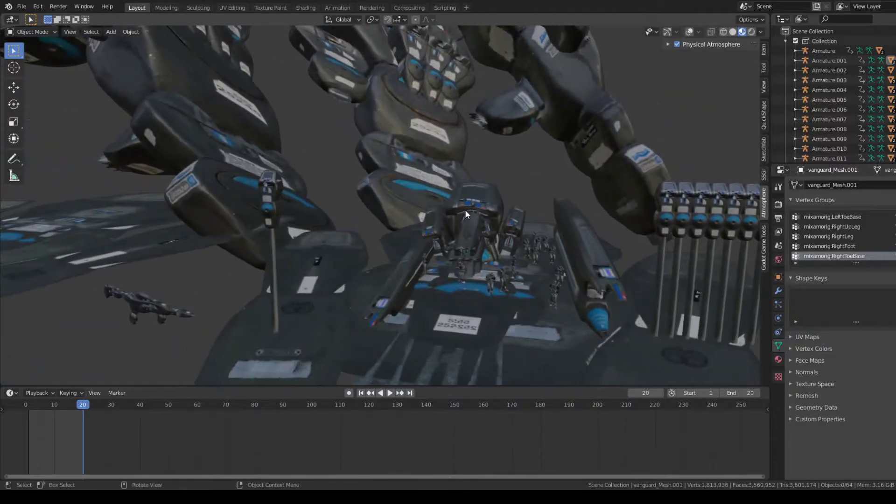
{"action": "left_click", "coordinate": [751, 32]}
{"action": "middle_click_drag", "start_coordinate": [529, 157], "coordinate": [509, 195]}
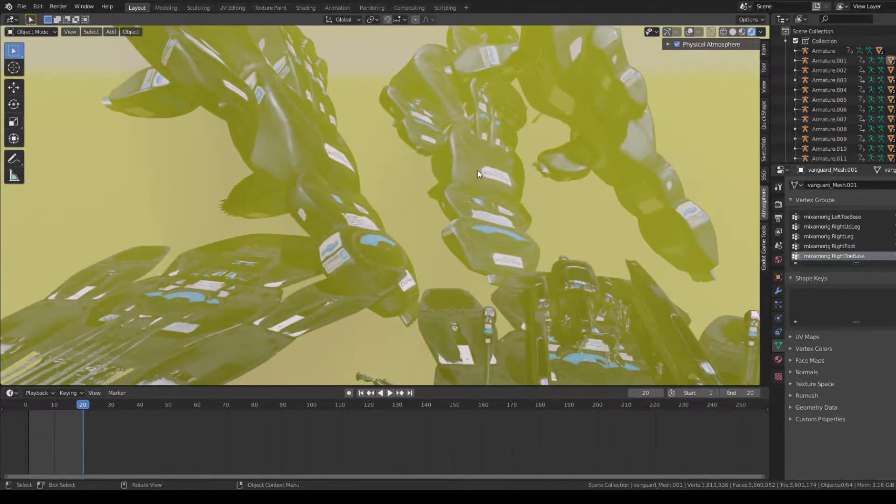
{"action": "middle_click_drag", "start_coordinate": [547, 250], "coordinate": [402, 260]}
{"action": "scroll", "coordinate": [477, 228], "scroll_direction": "up", "scroll_amount": 5}
{"action": "middle_click_drag", "start_coordinate": [514, 240], "coordinate": [457, 220]}
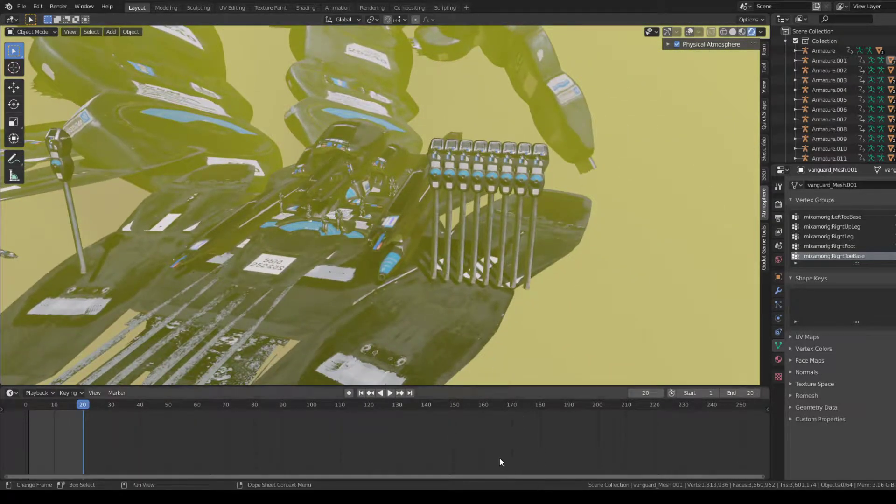
- View the rifle animations in Mixamo, and switch to Quixel Bridge to look through the purchased assets
{"action": "key", "text": "alt+Tab"}
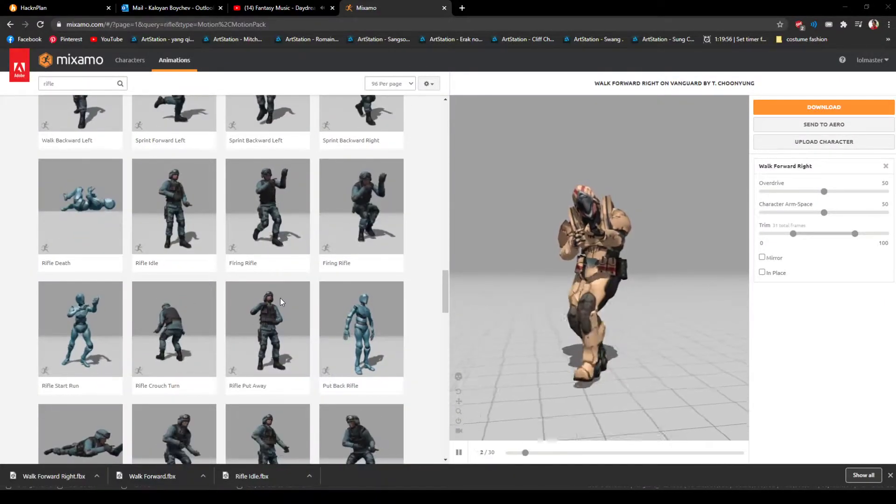
{"action": "key", "text": "alt+Tab"}
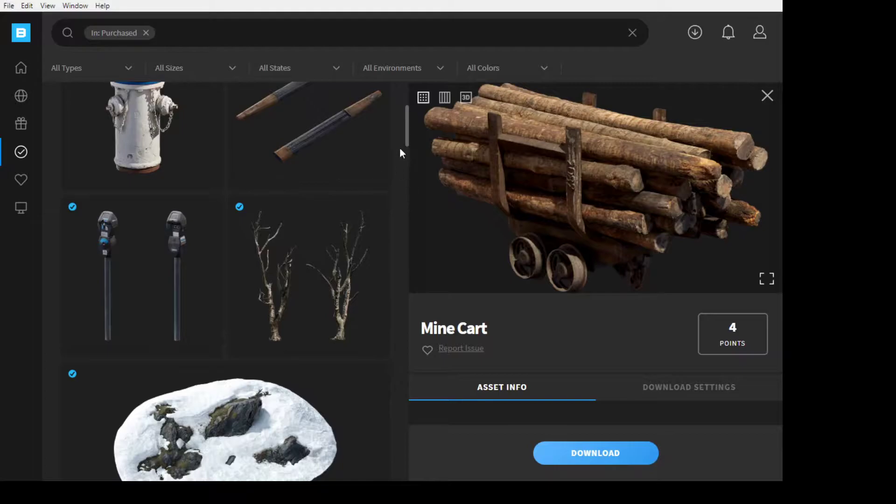
{"action": "left_click", "coordinate": [394, 134]}
{"action": "scroll", "coordinate": [390, 150], "scroll_direction": "down", "scroll_amount": 10}
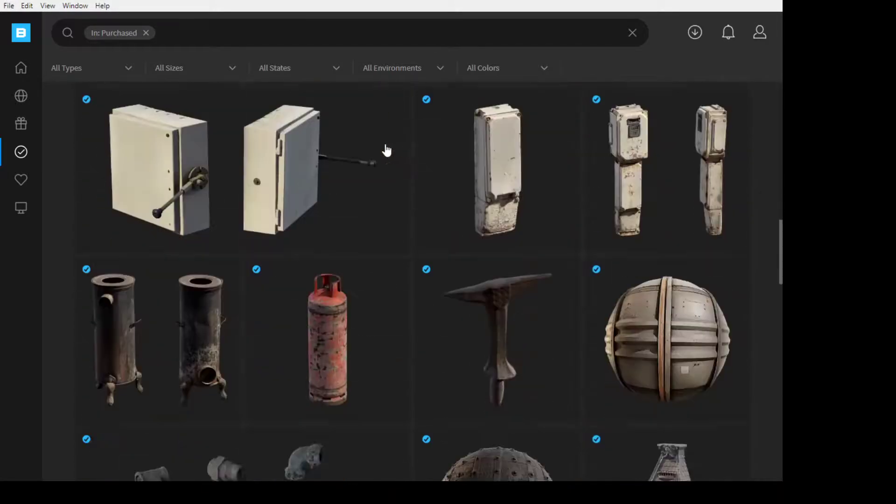
{"action": "scroll", "coordinate": [392, 147], "scroll_direction": "up", "scroll_amount": 15}
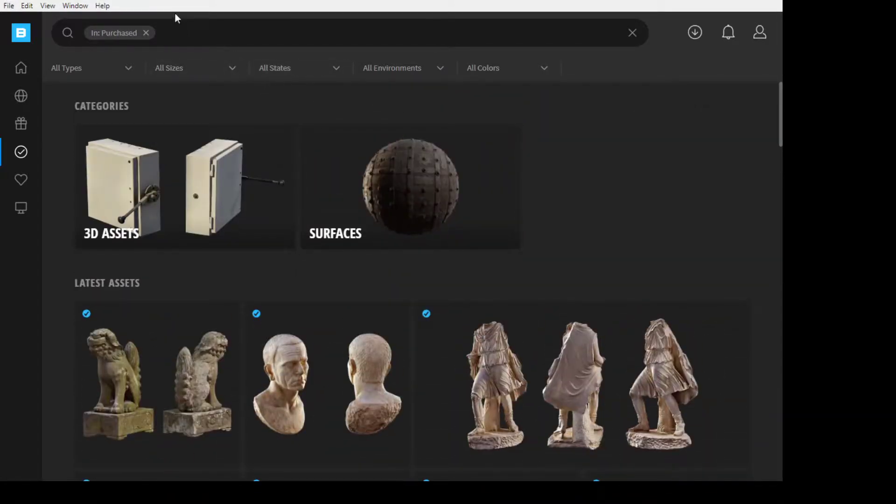
{"action": "scroll", "coordinate": [172, 114], "scroll_direction": "down", "scroll_amount": 15}
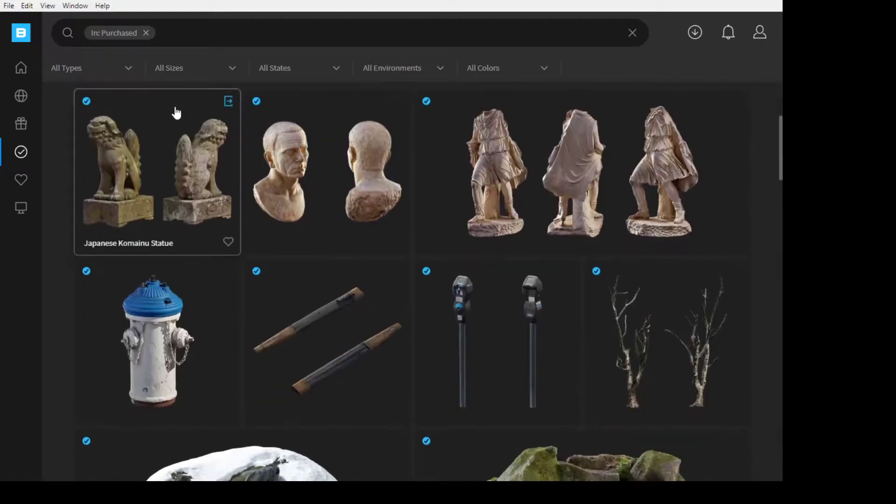
{"action": "scroll", "coordinate": [170, 114], "scroll_direction": "up", "scroll_amount": 15}
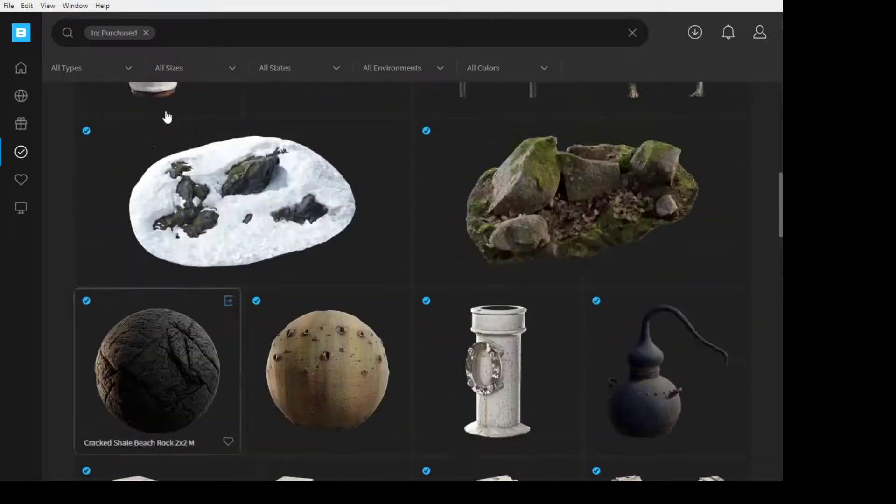
- Clear the purchased filter and look through the home page's featured plants, collections and asset types
{"action": "left_click", "coordinate": [146, 34]}
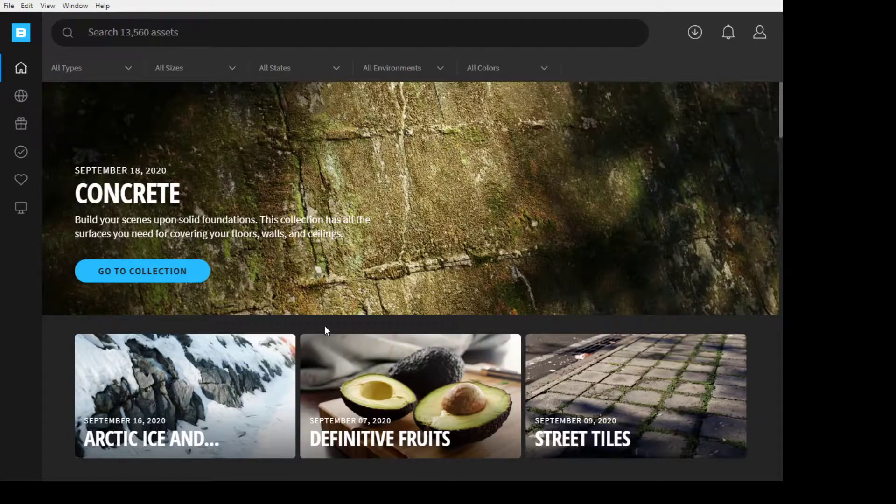
{"action": "scroll", "coordinate": [338, 186], "scroll_direction": "down", "scroll_amount": 5}
{"action": "scroll", "coordinate": [347, 179], "scroll_direction": "up", "scroll_amount": 5}
{"action": "scroll", "coordinate": [344, 183], "scroll_direction": "down", "scroll_amount": 10}
{"action": "scroll", "coordinate": [346, 189], "scroll_direction": "down", "scroll_amount": 15}
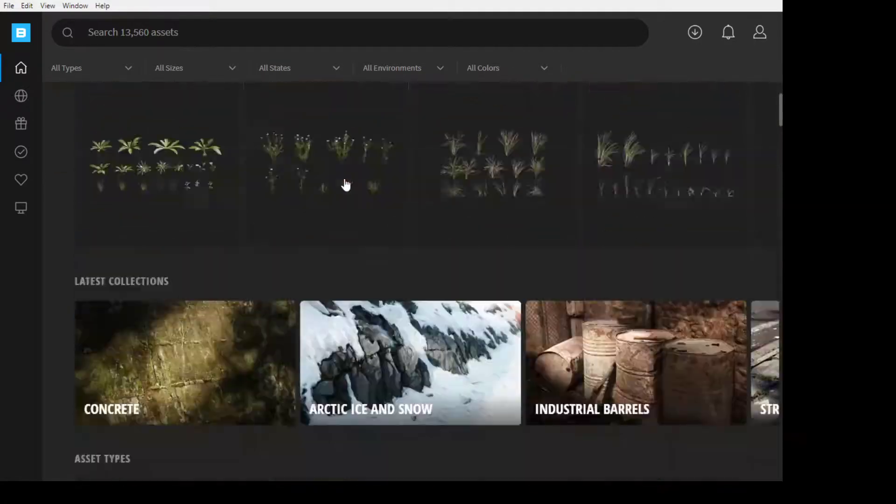
{"action": "scroll", "coordinate": [345, 185], "scroll_direction": "up", "scroll_amount": 7}
{"action": "scroll", "coordinate": [344, 183], "scroll_direction": "down", "scroll_amount": 15}
{"action": "scroll", "coordinate": [343, 182], "scroll_direction": "up", "scroll_amount": 11}
{"action": "scroll", "coordinate": [345, 182], "scroll_direction": "up", "scroll_amount": 4}
{"action": "scroll", "coordinate": [344, 183], "scroll_direction": "down", "scroll_amount": 5}
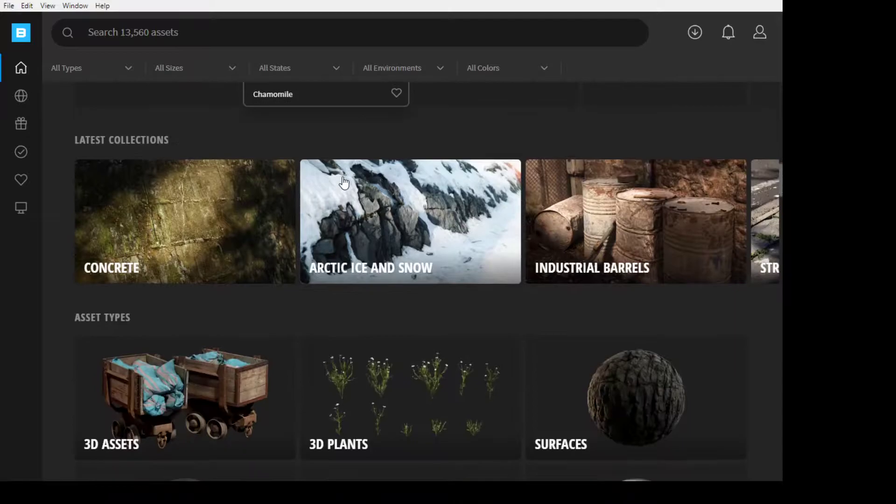
{"action": "scroll", "coordinate": [345, 184], "scroll_direction": "up", "scroll_amount": 2}
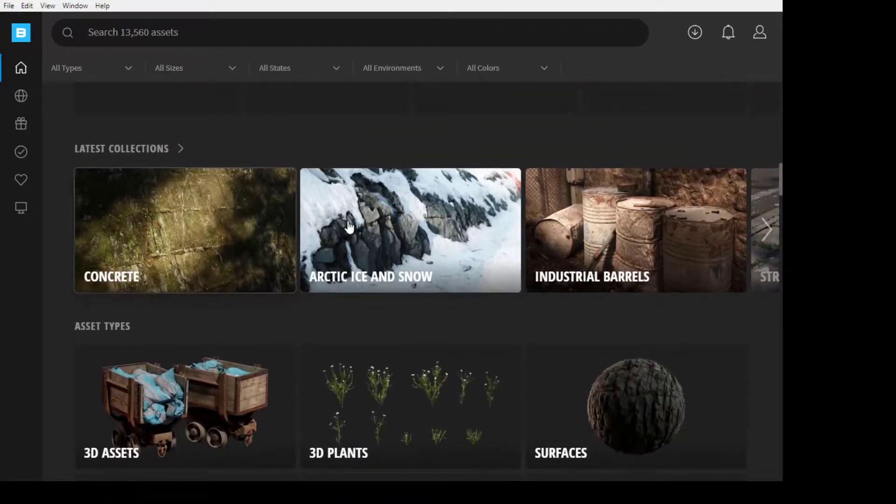
- Look through the Latest Collections carousel up to the Cactus collection
{"action": "left_click", "coordinate": [765, 243]}
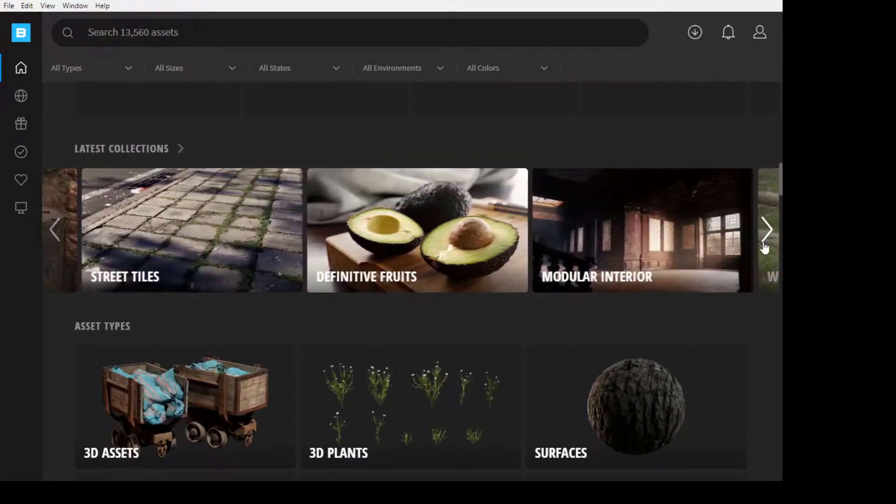
{"action": "left_click", "coordinate": [766, 243]}
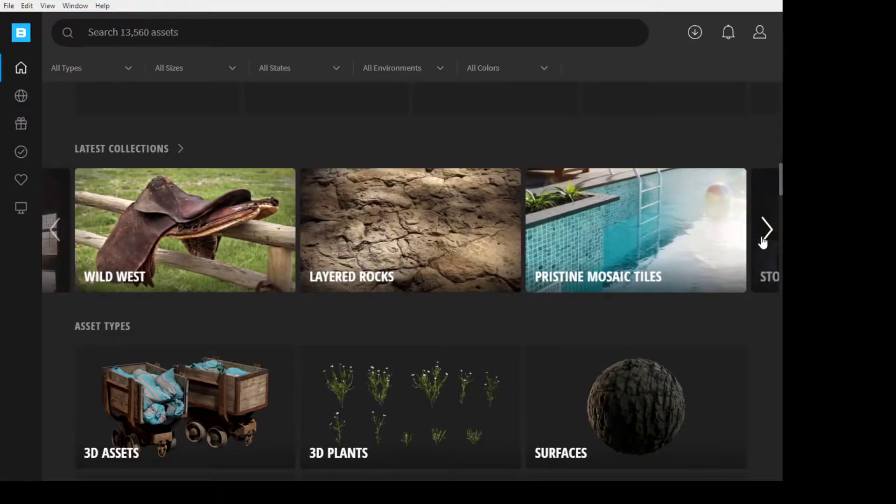
{"action": "left_click", "coordinate": [764, 240]}
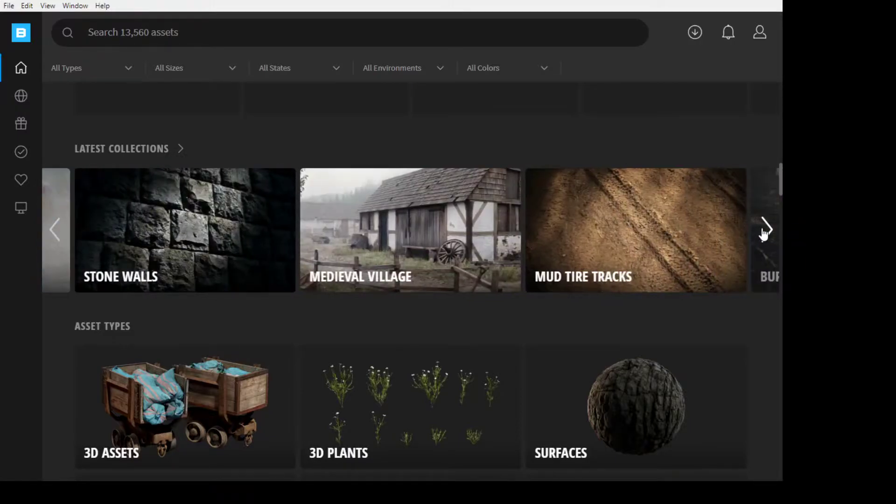
{"action": "left_click", "coordinate": [763, 238]}
{"action": "left_click", "coordinate": [764, 237]}
{"action": "left_click", "coordinate": [763, 237]}
{"action": "left_click", "coordinate": [764, 237]}
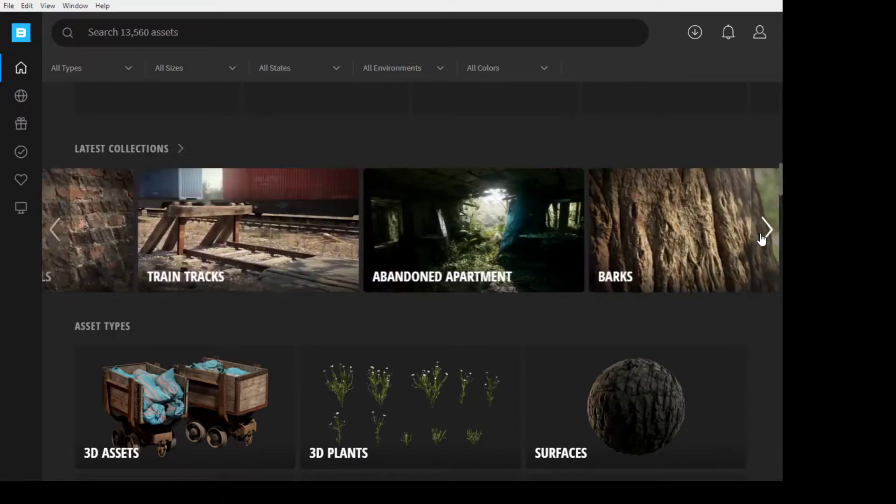
{"action": "scroll", "coordinate": [759, 231], "scroll_direction": "down", "scroll_amount": 1}
{"action": "scroll", "coordinate": [757, 232], "scroll_direction": "up", "scroll_amount": 1}
{"action": "left_click", "coordinate": [764, 240]}
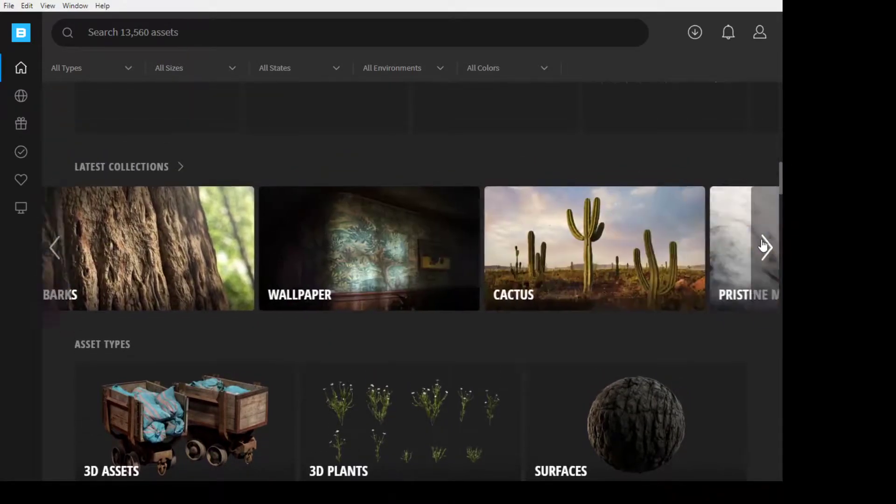
{"action": "scroll", "coordinate": [470, 234], "scroll_direction": "down", "scroll_amount": 5}
{"action": "scroll", "coordinate": [314, 249], "scroll_direction": "down", "scroll_amount": 10}
{"action": "scroll", "coordinate": [210, 48], "scroll_direction": "up", "scroll_amount": 20}
- Search the asset library for "stone" and look through its trending and latest assets
{"action": "left_click", "coordinate": [218, 32]}
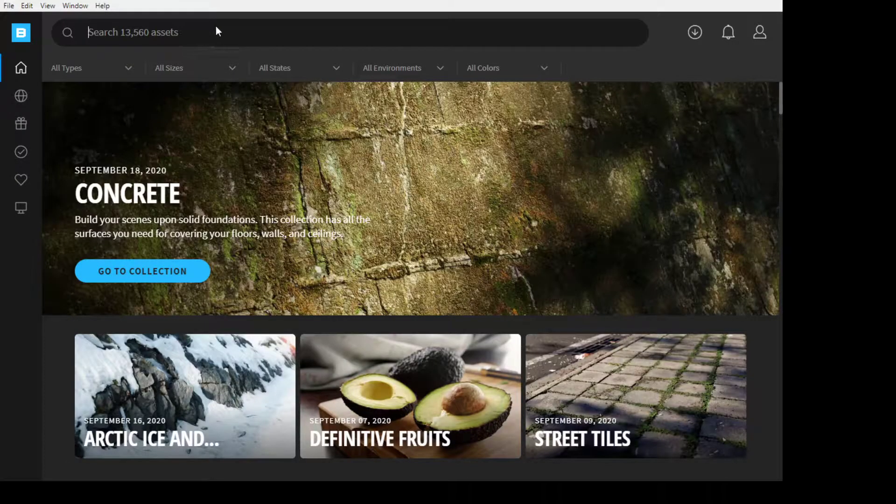
{"action": "left_click", "coordinate": [239, 34]}
{"action": "type", "text": "stone"}
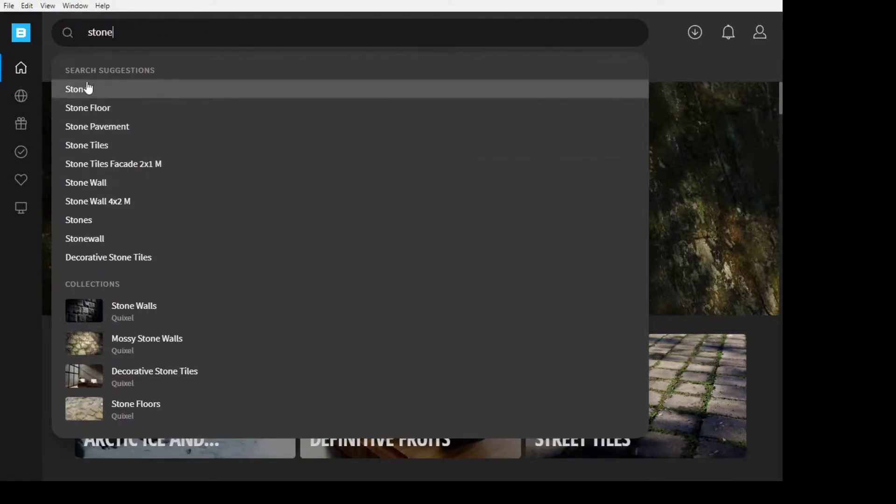
{"action": "key", "text": "Return"}
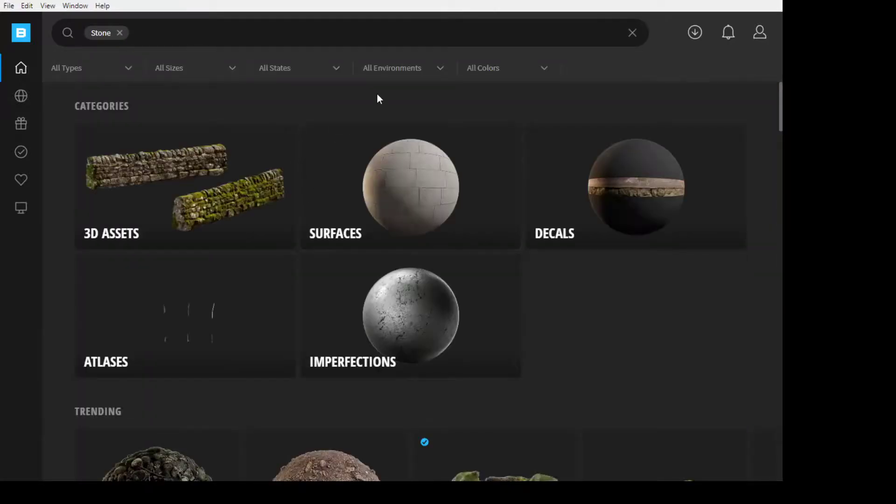
{"action": "scroll", "coordinate": [292, 200], "scroll_direction": "down", "scroll_amount": 9}
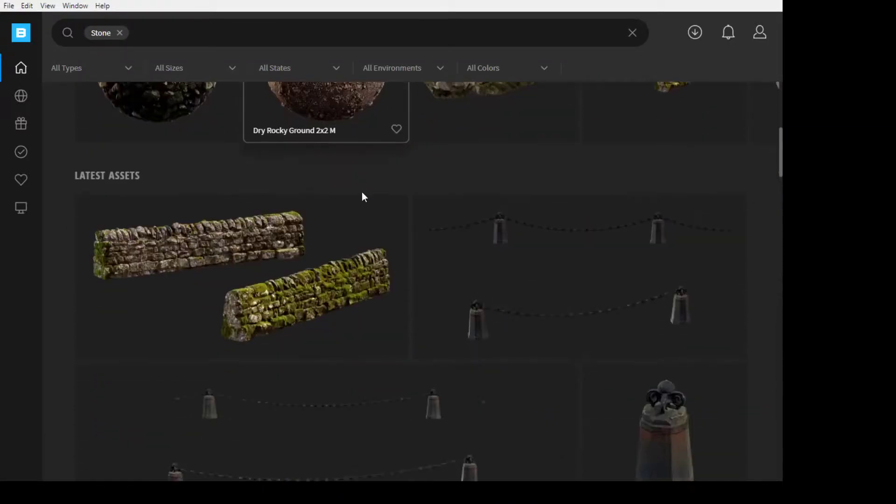
{"action": "scroll", "coordinate": [359, 198], "scroll_direction": "up", "scroll_amount": 3}
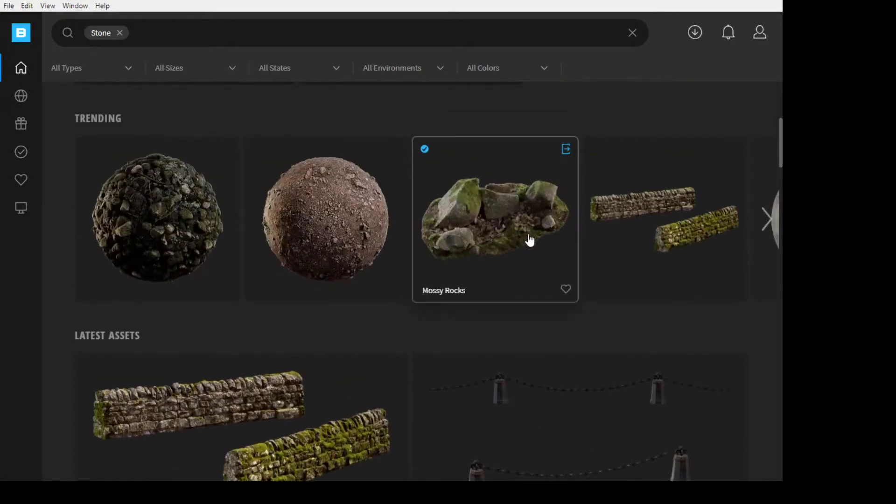
{"action": "left_click", "coordinate": [768, 226]}
{"action": "left_click", "coordinate": [766, 225]}
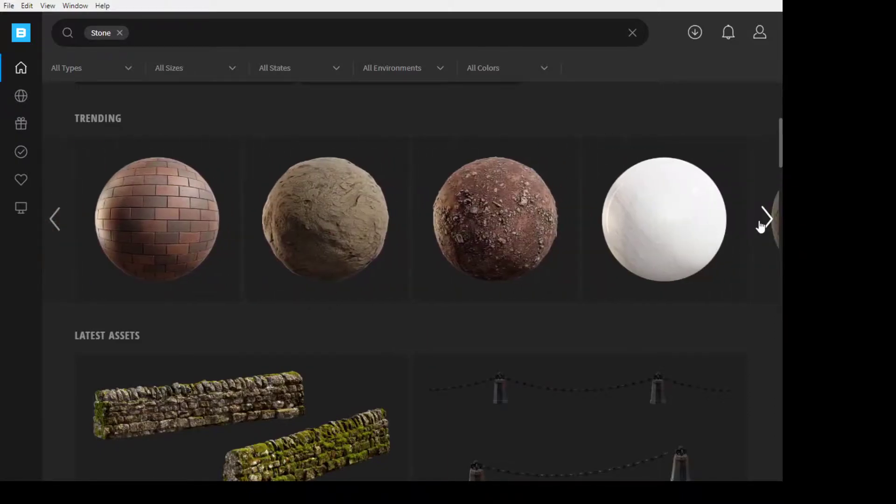
{"action": "left_click", "coordinate": [761, 226]}
{"action": "scroll", "coordinate": [308, 262], "scroll_direction": "down", "scroll_amount": 5}
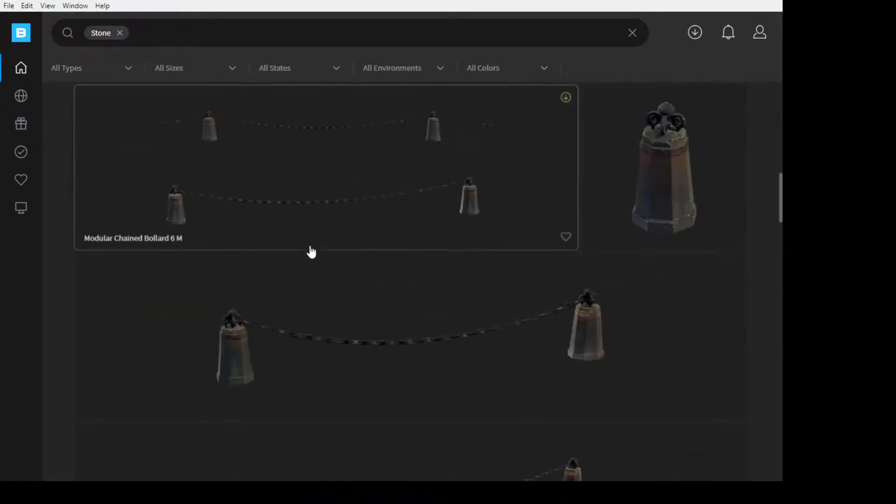
- Open the Mossy Stone Wall asset and view its info and similar assets
{"action": "left_click", "coordinate": [332, 301]}
{"action": "scroll", "coordinate": [542, 220], "scroll_direction": "down", "scroll_amount": 5}
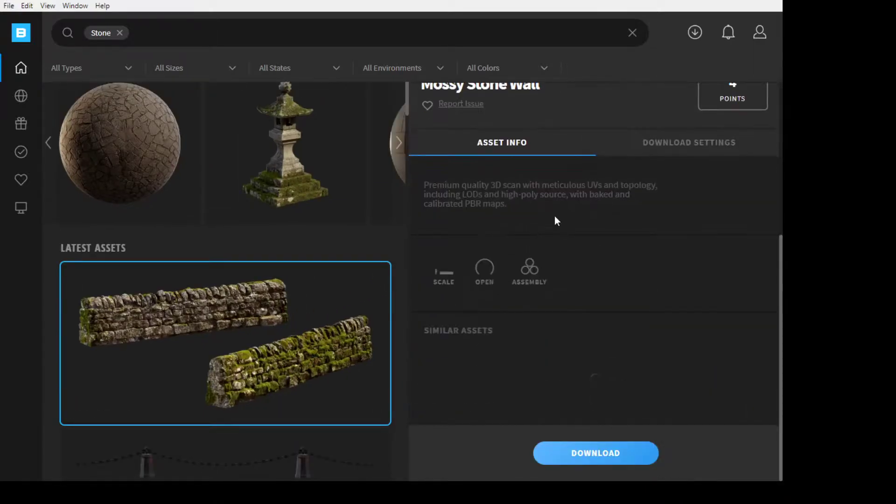
{"action": "scroll", "coordinate": [553, 306], "scroll_direction": "down", "scroll_amount": 5}
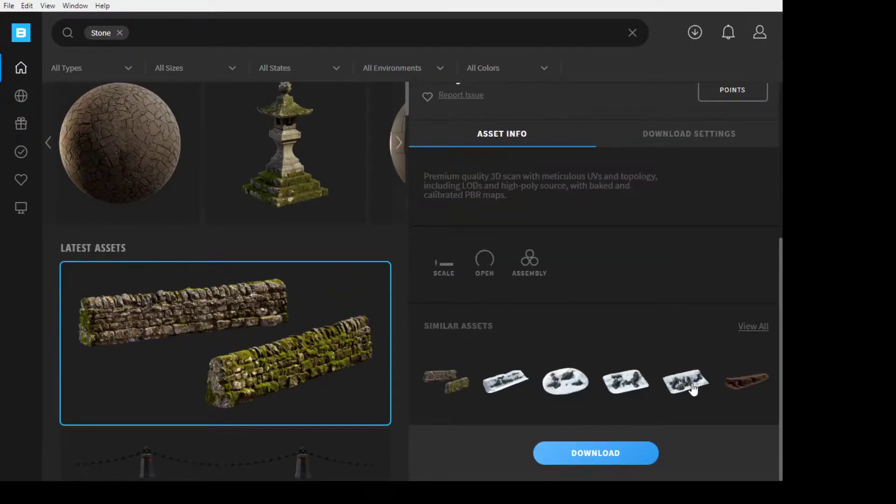
- Open Quarry Outcrop from the similar assets, download it and view its own similar assets
{"action": "left_click", "coordinate": [746, 379]}
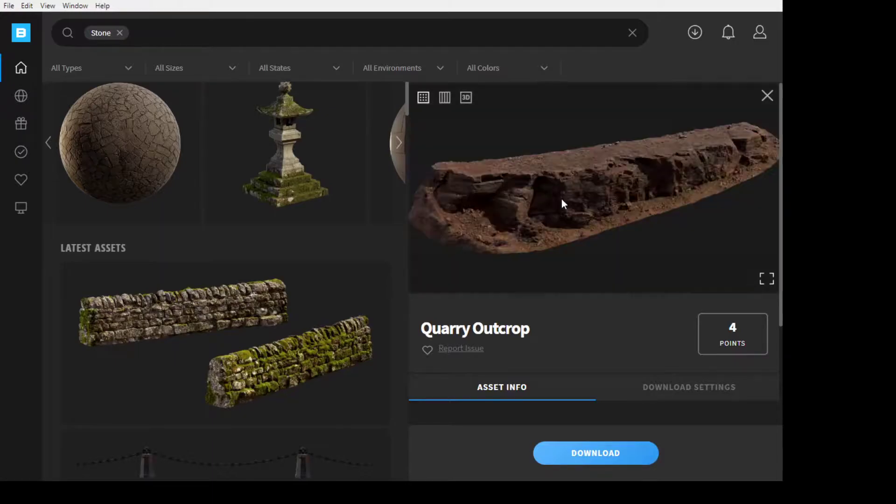
{"action": "scroll", "coordinate": [556, 238], "scroll_direction": "down", "scroll_amount": 2}
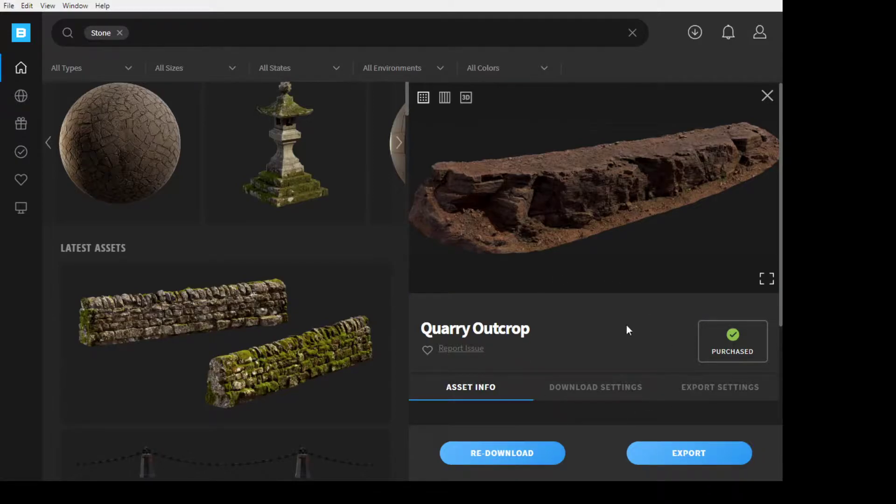
{"action": "scroll", "coordinate": [616, 317], "scroll_direction": "down", "scroll_amount": 5}
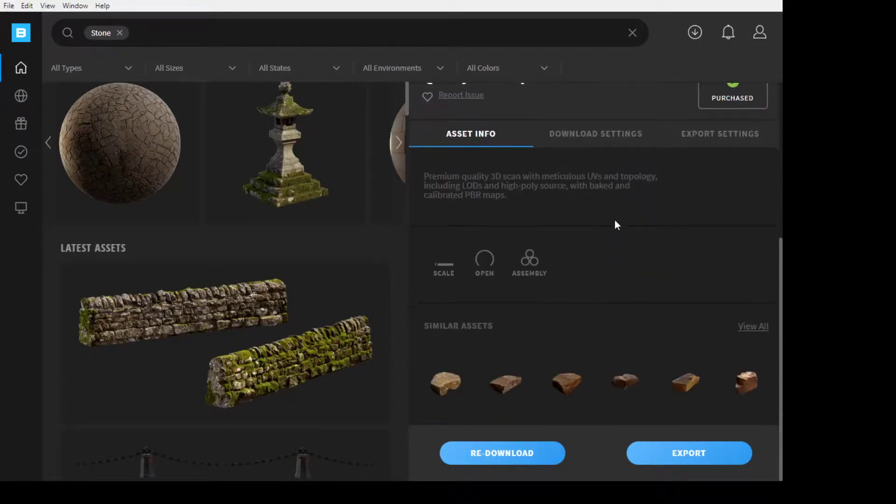
- Review Quarry Outcrop's export settings and look at its texture resolution options
{"action": "scroll", "coordinate": [617, 225], "scroll_direction": "up", "scroll_amount": 3}
{"action": "left_click", "coordinate": [720, 223]}
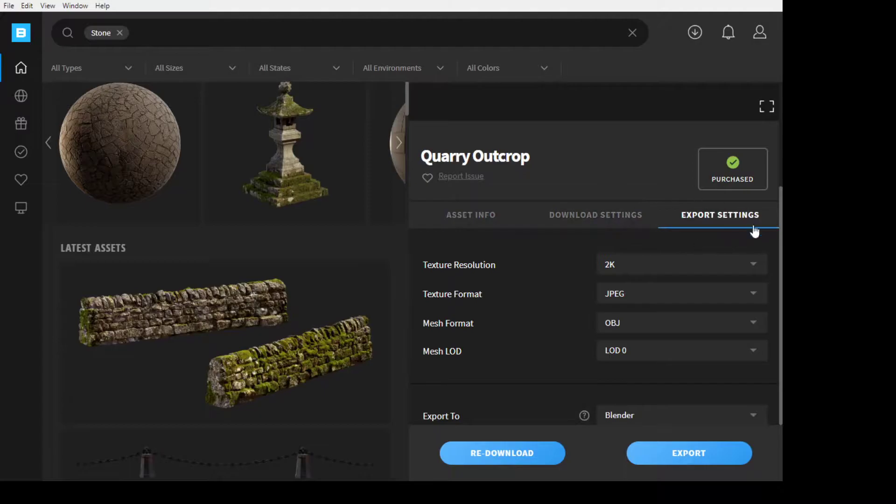
{"action": "scroll", "coordinate": [519, 193], "scroll_direction": "down", "scroll_amount": 2}
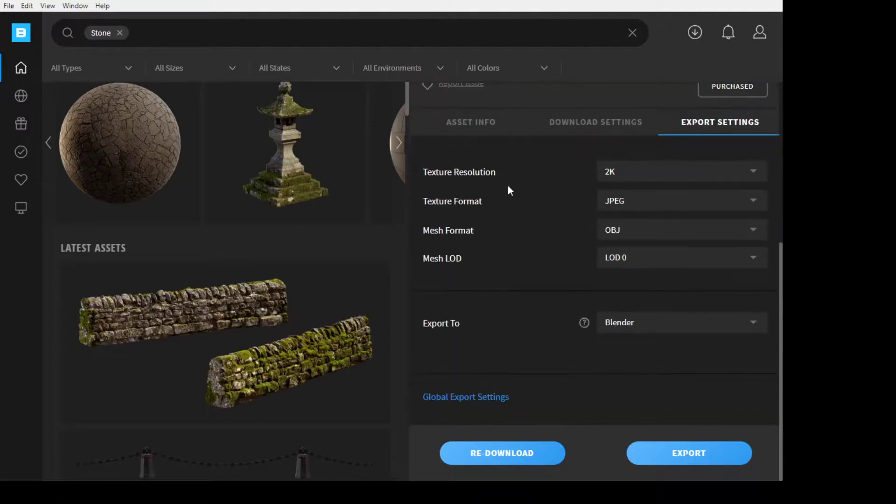
{"action": "left_click", "coordinate": [685, 174]}
{"action": "left_click", "coordinate": [622, 166]}
{"action": "left_click", "coordinate": [754, 182]}
{"action": "left_click", "coordinate": [749, 179]}
{"action": "scroll", "coordinate": [616, 154], "scroll_direction": "up", "scroll_amount": 1}
- Review Quarry Outcrop's download settings and check which texture resolutions are offered
{"action": "left_click", "coordinate": [592, 180]}
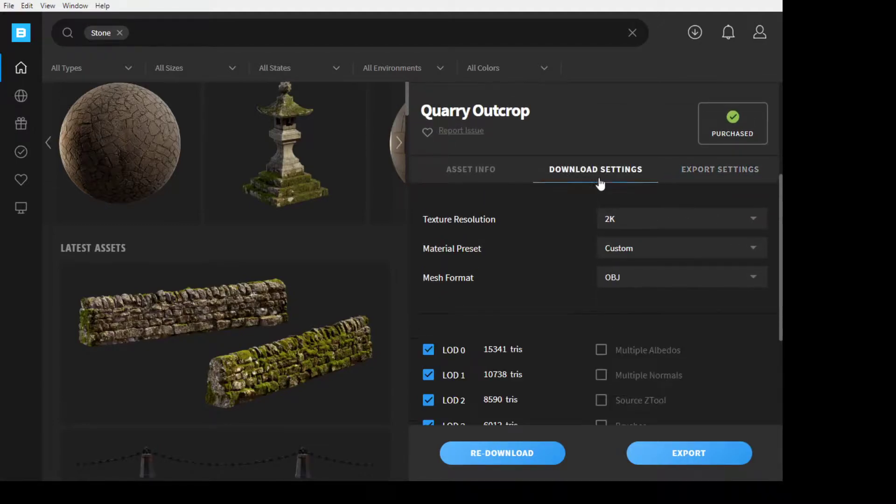
{"action": "scroll", "coordinate": [612, 208], "scroll_direction": "down", "scroll_amount": 3}
{"action": "left_click", "coordinate": [694, 147]}
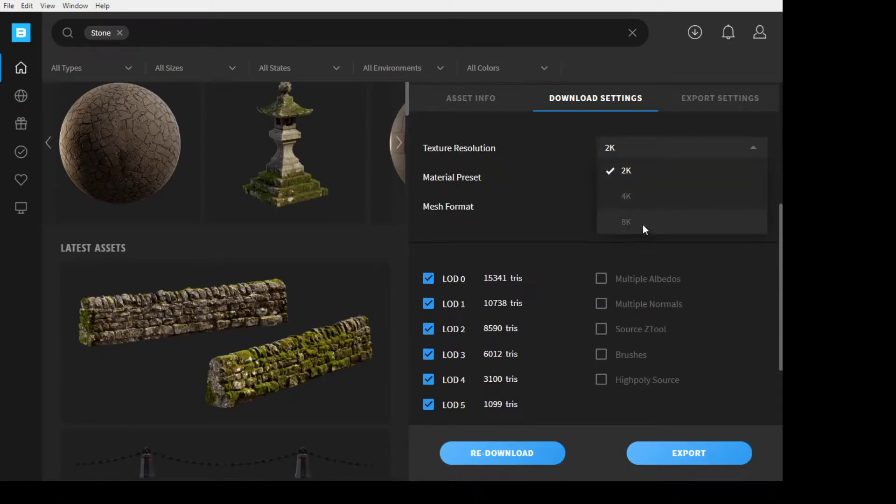
{"action": "left_click", "coordinate": [746, 149]}
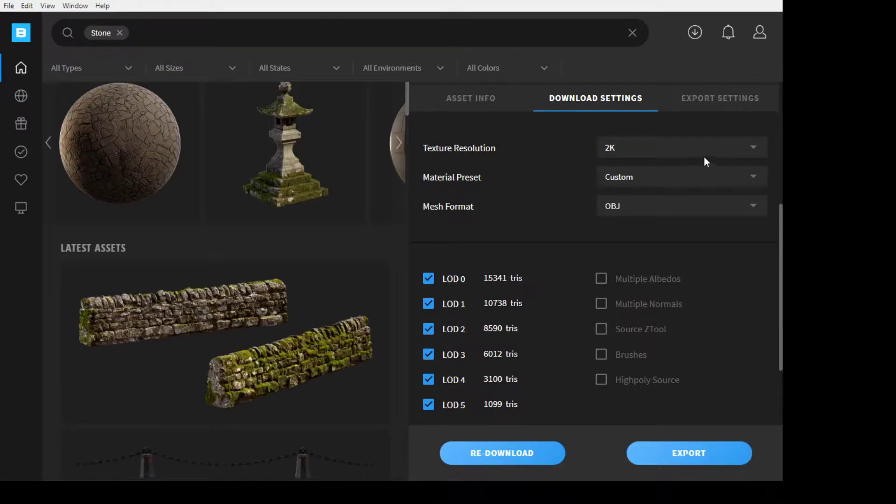
- Return to Quarry Outcrop's export settings and check the available export target applications, keeping Blender
{"action": "left_click", "coordinate": [708, 103]}
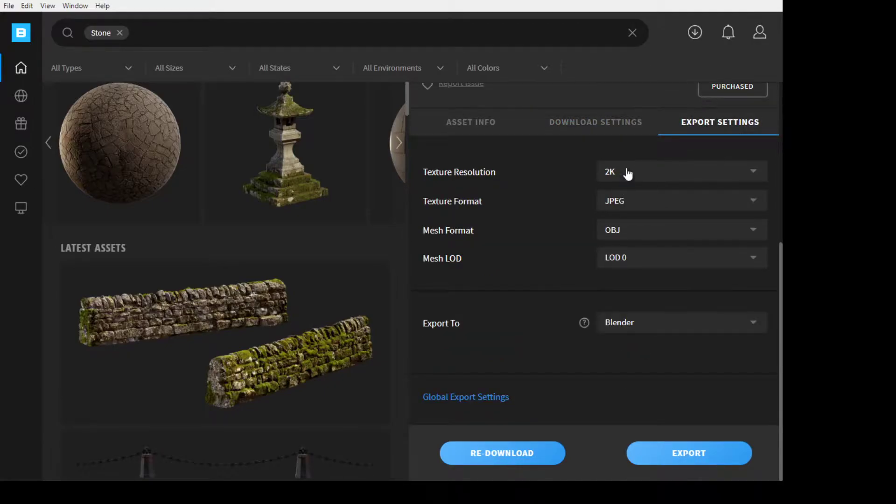
{"action": "scroll", "coordinate": [614, 159], "scroll_direction": "up", "scroll_amount": 5}
{"action": "scroll", "coordinate": [611, 164], "scroll_direction": "down", "scroll_amount": 5}
{"action": "scroll", "coordinate": [567, 140], "scroll_direction": "up", "scroll_amount": 5}
{"action": "scroll", "coordinate": [609, 199], "scroll_direction": "down", "scroll_amount": 5}
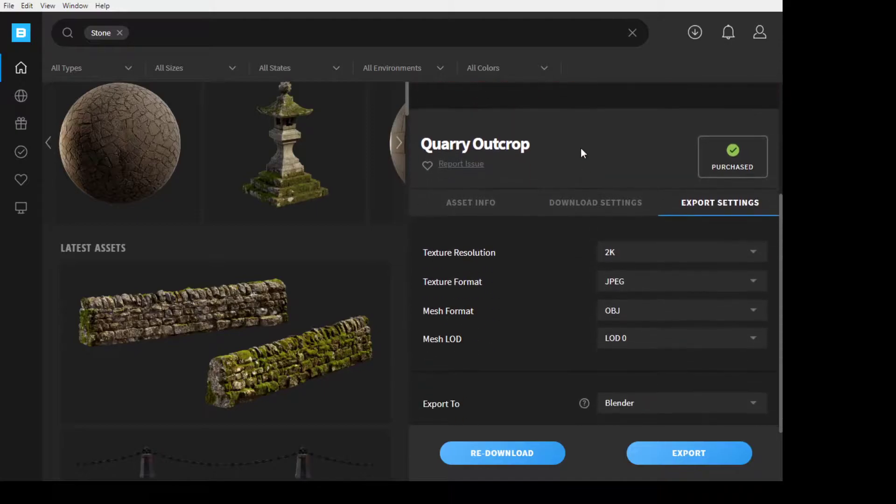
{"action": "scroll", "coordinate": [553, 168], "scroll_direction": "up", "scroll_amount": 5}
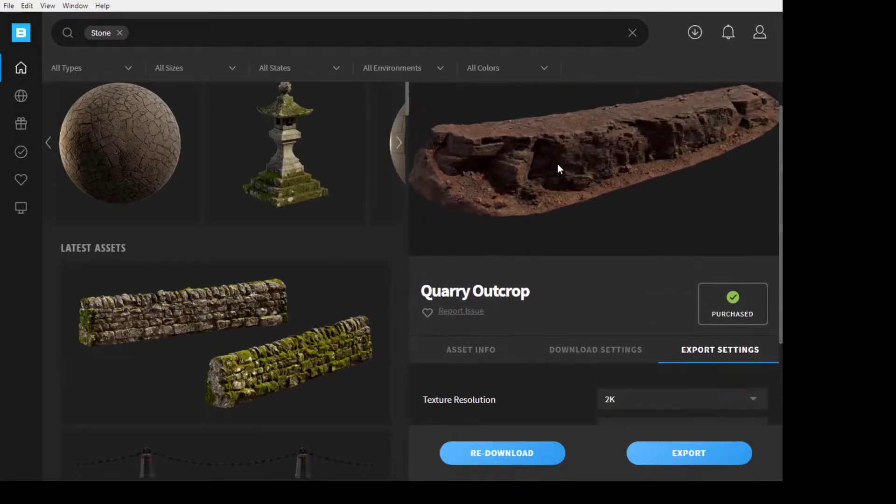
{"action": "scroll", "coordinate": [561, 169], "scroll_direction": "down", "scroll_amount": 5}
{"action": "left_click", "coordinate": [673, 329]}
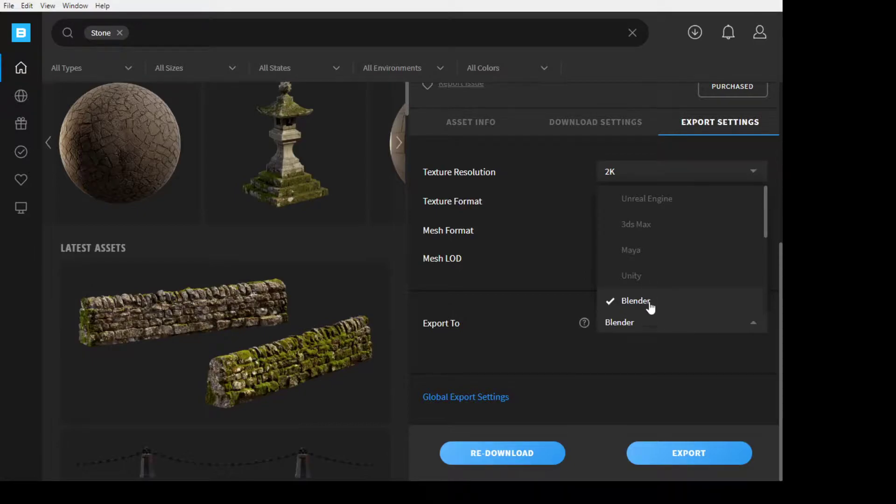
{"action": "left_click", "coordinate": [671, 333]}
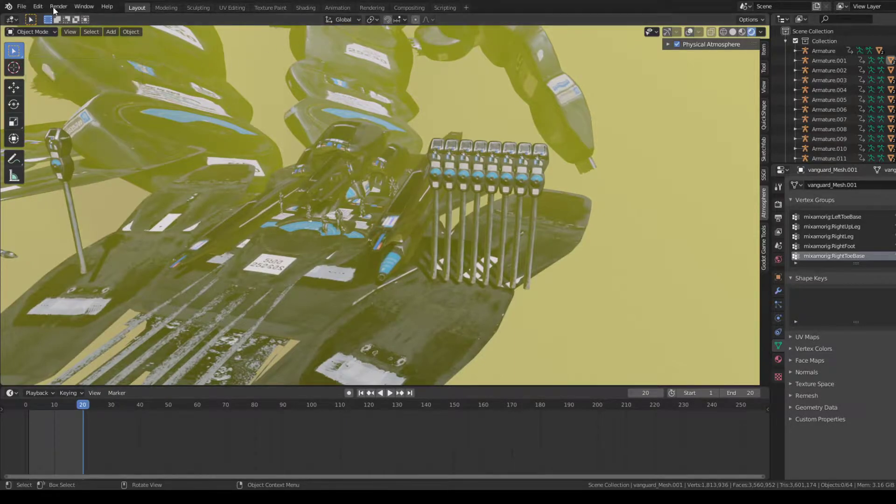
- Switch to Blender and open the Preferences, then return to the mech scene
{"action": "left_click", "coordinate": [39, 7]}
{"action": "left_click", "coordinate": [39, 7]}
{"action": "left_click", "coordinate": [39, 7]}
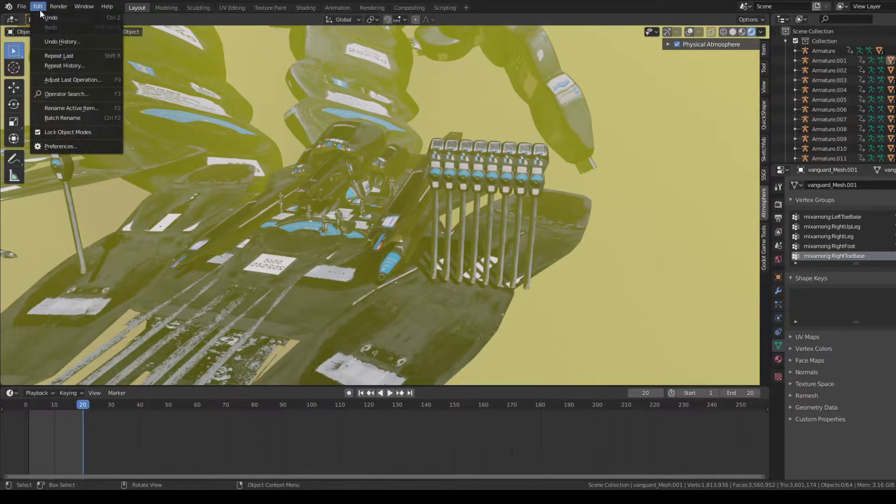
{"action": "left_click", "coordinate": [65, 146]}
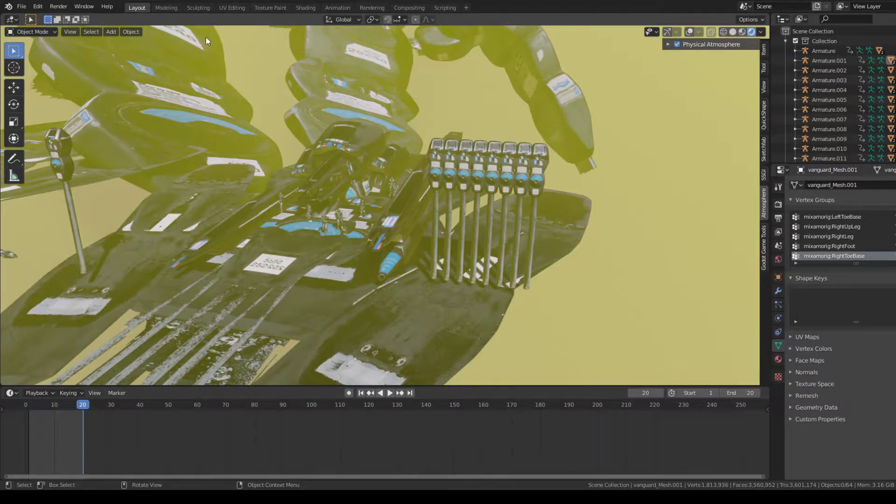
{"action": "middle_click_drag", "start_coordinate": [502, 168], "coordinate": [381, 189]}
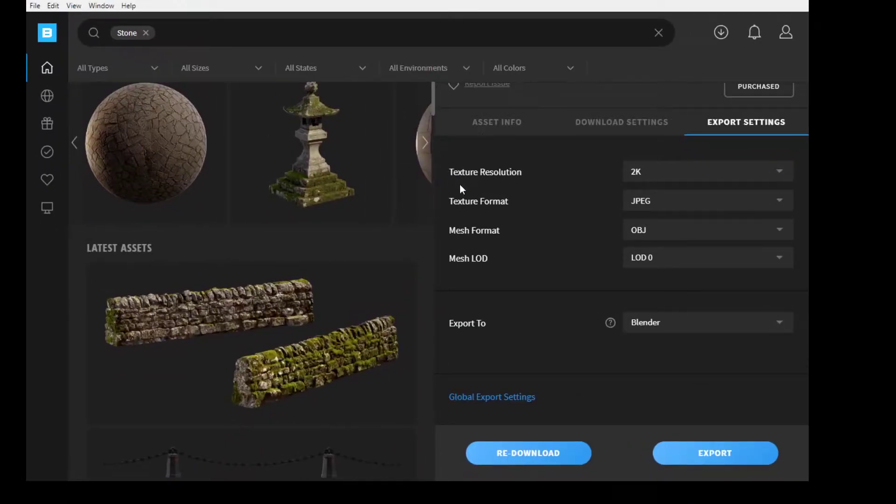
- Switch to Quixel Bridge and export the Quarry Outcrop asset to Blender
{"action": "left_click", "coordinate": [704, 462]}
{"action": "scroll", "coordinate": [604, 187], "scroll_direction": "up", "scroll_amount": 5}
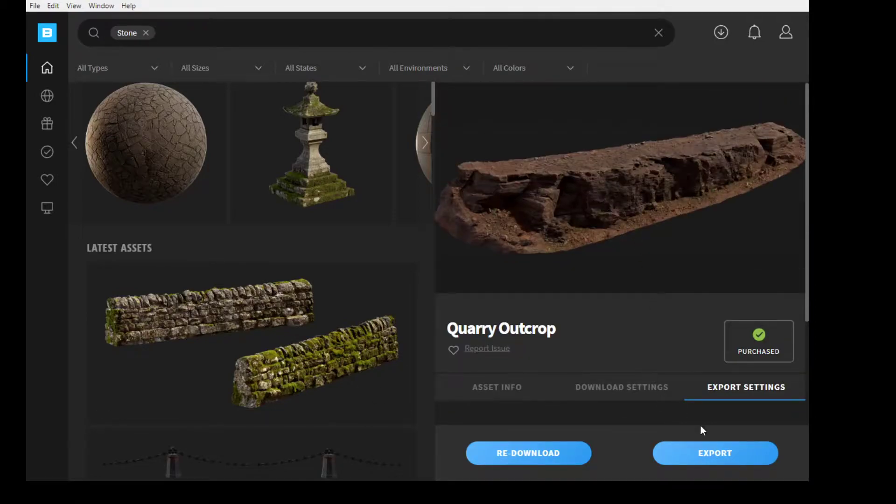
{"action": "left_click", "coordinate": [700, 455]}
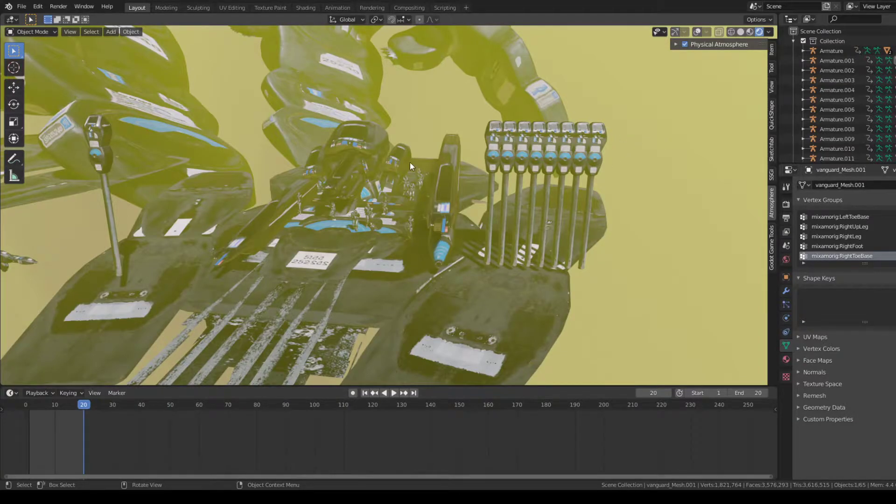
- Switch back to Blender and turn on the viewport overlays and gizmos
{"action": "middle_click_drag", "start_coordinate": [430, 209], "coordinate": [444, 224], "text": "shift"}
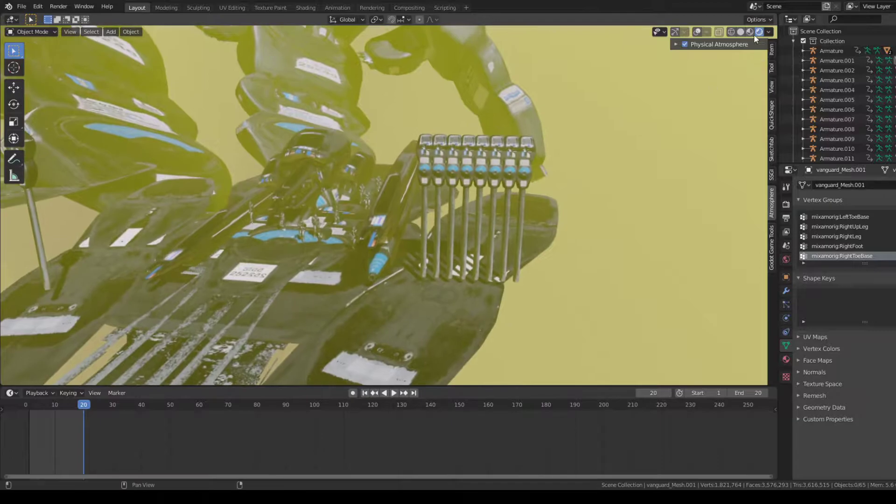
{"action": "left_click", "coordinate": [697, 32]}
{"action": "left_click", "coordinate": [662, 32]}
{"action": "left_click", "coordinate": [685, 32]}
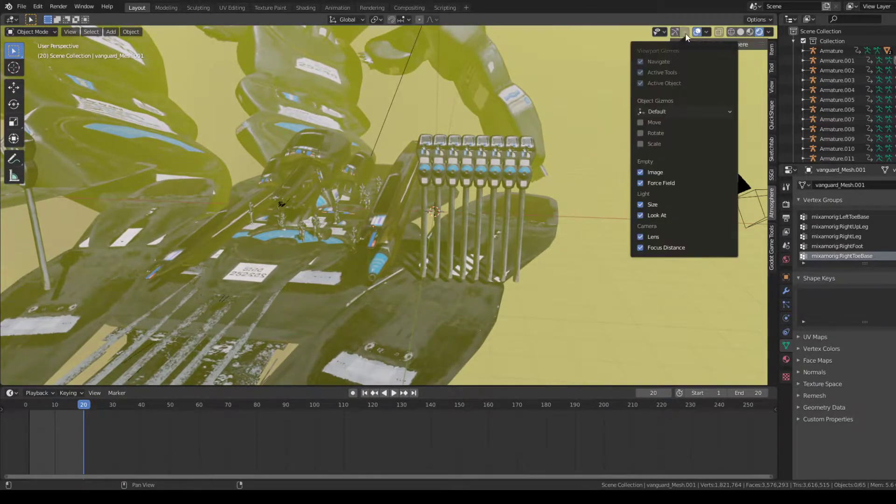
{"action": "left_click", "coordinate": [675, 32]}
- Locate the imported quarry rock at the scene origin between the mech parts and examine it up close
{"action": "middle_click_drag", "start_coordinate": [550, 154], "coordinate": [486, 157]}
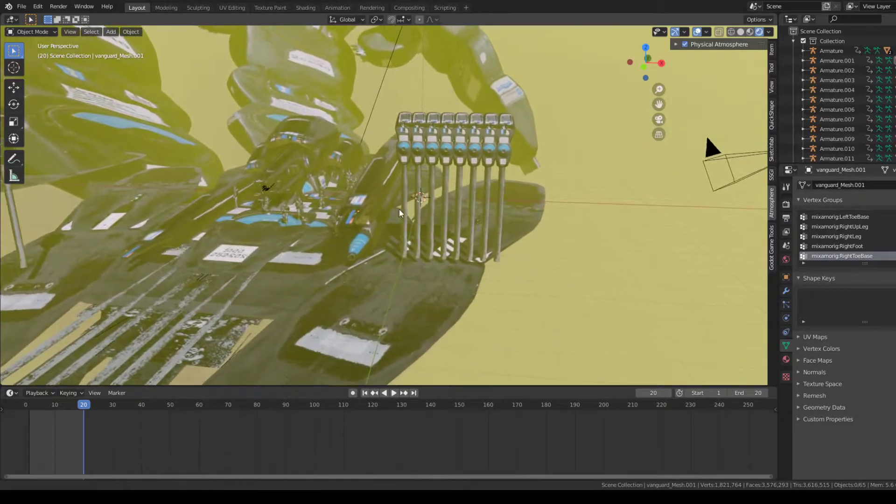
{"action": "scroll", "coordinate": [550, 138], "scroll_direction": "up", "scroll_amount": 5}
{"action": "middle_click_drag", "start_coordinate": [550, 140], "coordinate": [413, 181], "text": "shift"}
{"action": "scroll", "coordinate": [399, 216], "scroll_direction": "up", "scroll_amount": 10}
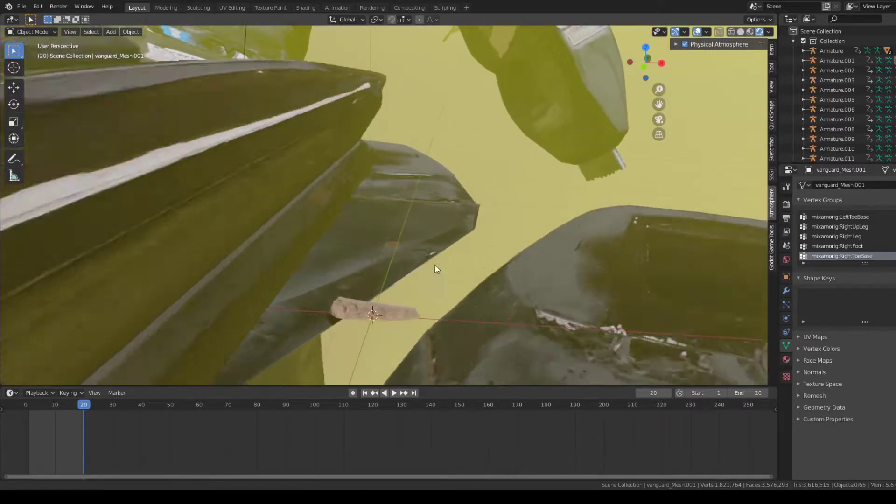
{"action": "middle_click_drag", "start_coordinate": [435, 270], "coordinate": [485, 172]}
{"action": "scroll", "coordinate": [485, 172], "scroll_direction": "down", "scroll_amount": 5}
{"action": "middle_click_drag", "start_coordinate": [435, 206], "coordinate": [452, 220]}
{"action": "scroll", "coordinate": [438, 234], "scroll_direction": "up", "scroll_amount": 3}
{"action": "scroll", "coordinate": [438, 234], "scroll_direction": "up", "scroll_amount": 4}
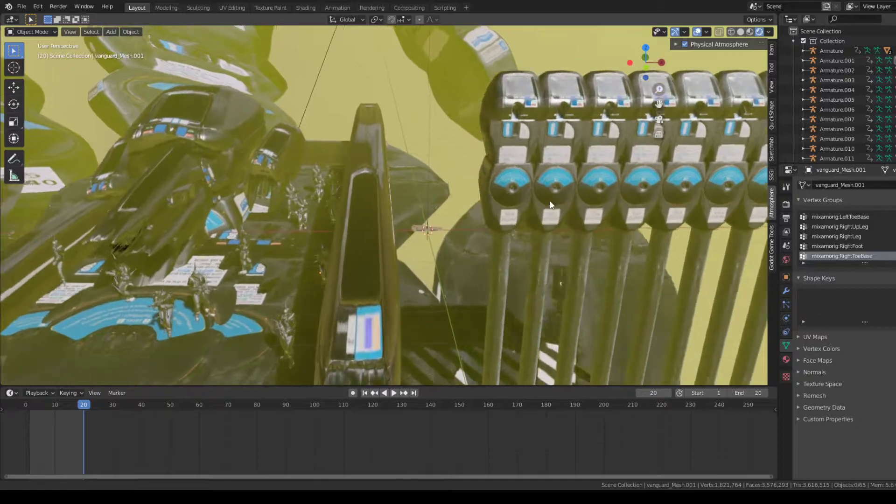
{"action": "scroll", "coordinate": [575, 203], "scroll_direction": "up", "scroll_amount": 4}
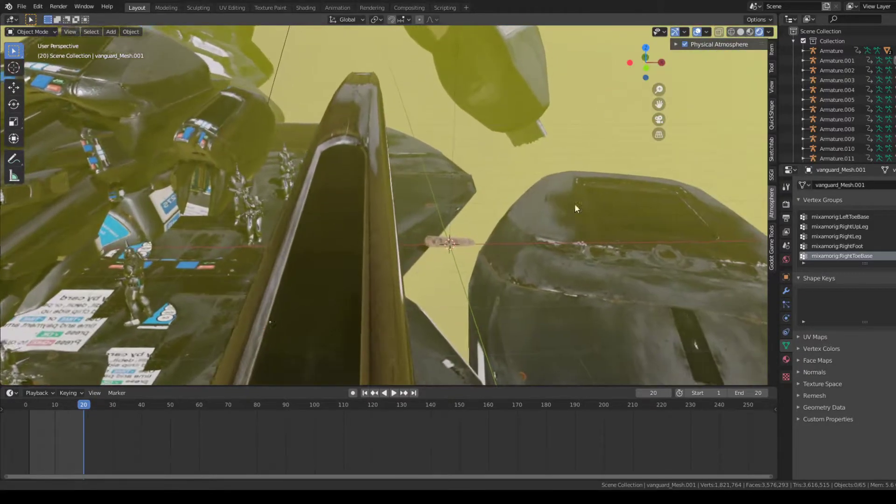
{"action": "scroll", "coordinate": [514, 214], "scroll_direction": "down", "scroll_amount": 4}
{"action": "scroll", "coordinate": [564, 198], "scroll_direction": "up", "scroll_amount": 5}
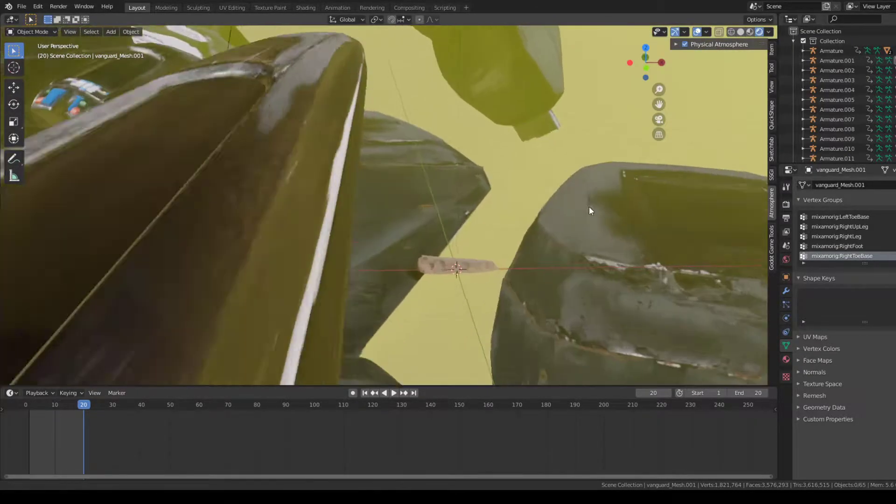
{"action": "middle_click_drag", "start_coordinate": [576, 204], "coordinate": [501, 425]}
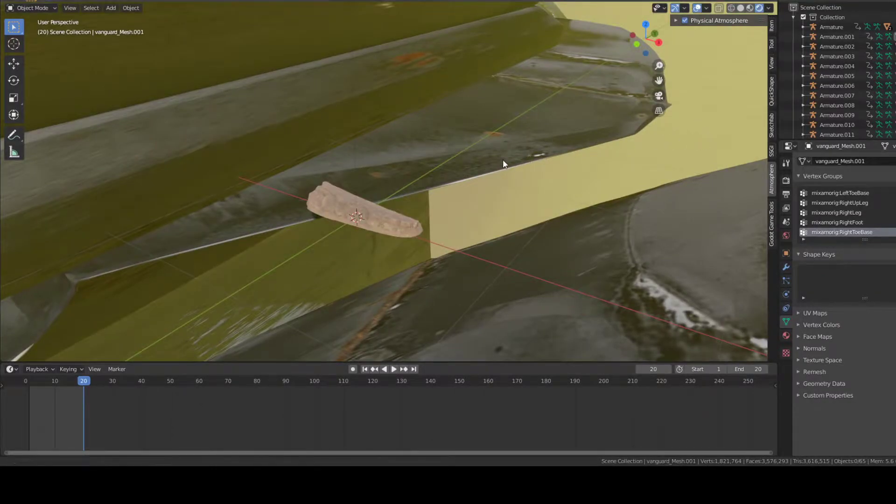
{"action": "middle_click_drag", "start_coordinate": [504, 161], "coordinate": [487, 155], "text": "shift"}
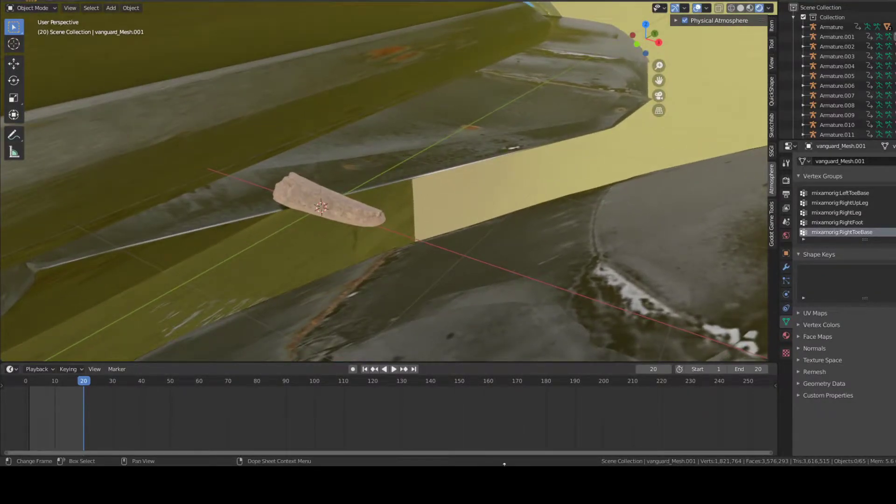
- Select the imported quarry rock and examine it from several angles
{"action": "middle_click_drag", "start_coordinate": [386, 186], "coordinate": [421, 247]}
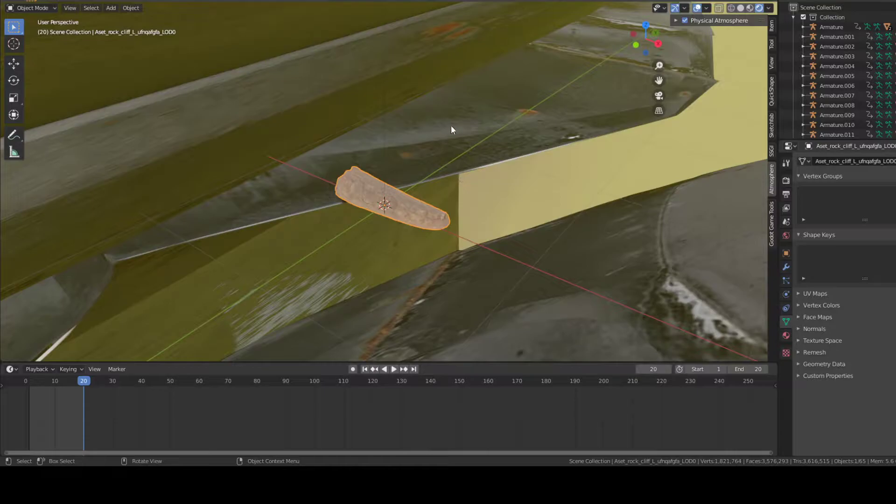
{"action": "mouse_move", "coordinate": [466, 177]}
{"action": "middle_mouse_down"}
{"action": "mouse_move", "coordinate": [475, 171]}
{"action": "mouse_move", "coordinate": [452, 178]}
{"action": "mouse_move", "coordinate": [460, 185]}
{"action": "mouse_move", "coordinate": [453, 167]}
{"action": "mouse_move", "coordinate": [464, 181]}
{"action": "mouse_move", "coordinate": [452, 169]}
{"action": "mouse_move", "coordinate": [481, 163]}
{"action": "mouse_move", "coordinate": [457, 194]}
{"action": "mouse_move", "coordinate": [478, 188]}
{"action": "mouse_move", "coordinate": [438, 136]}
{"action": "mouse_move", "coordinate": [412, 218]}
{"action": "mouse_move", "coordinate": [466, 167]}
{"action": "mouse_move", "coordinate": [466, 201]}
{"action": "mouse_move", "coordinate": [537, 138]}
{"action": "mouse_move", "coordinate": [542, 220]}
{"action": "mouse_move", "coordinate": [518, 113]}
{"action": "mouse_move", "coordinate": [460, 248]}
{"action": "mouse_move", "coordinate": [533, 194]}
{"action": "mouse_move", "coordinate": [527, 240]}
{"action": "mouse_move", "coordinate": [536, 230]}
{"action": "mouse_move", "coordinate": [417, 217]}
{"action": "mouse_move", "coordinate": [523, 224]}
{"action": "mouse_move", "coordinate": [554, 194]}
{"action": "mouse_move", "coordinate": [474, 246]}
{"action": "mouse_move", "coordinate": [452, 123]}
{"action": "mouse_move", "coordinate": [419, 166]}
{"action": "mouse_move", "coordinate": [442, 192]}
{"action": "mouse_move", "coordinate": [444, 179]}
{"action": "mouse_move", "coordinate": [461, 187]}
{"action": "mouse_move", "coordinate": [432, 183]}
{"action": "mouse_move", "coordinate": [303, 241]}
{"action": "mouse_move", "coordinate": [632, 144]}
{"action": "mouse_move", "coordinate": [381, 229]}
{"action": "mouse_move", "coordinate": [456, 194]}
{"action": "mouse_move", "coordinate": [596, 148]}
{"action": "mouse_move", "coordinate": [296, 277]}
{"action": "mouse_move", "coordinate": [594, 142]}
{"action": "mouse_move", "coordinate": [348, 250]}
{"action": "mouse_move", "coordinate": [513, 173]}
{"action": "mouse_move", "coordinate": [365, 239]}
{"action": "mouse_move", "coordinate": [463, 262]}
{"action": "mouse_move", "coordinate": [387, 140]}
{"action": "mouse_move", "coordinate": [347, 174]}
{"action": "mouse_move", "coordinate": [356, 238]}
{"action": "mouse_move", "coordinate": [392, 167]}
{"action": "mouse_move", "coordinate": [370, 254]}
{"action": "mouse_move", "coordinate": [330, 225]}
{"action": "mouse_move", "coordinate": [361, 255]}
{"action": "mouse_move", "coordinate": [422, 182]}
{"action": "mouse_move", "coordinate": [489, 189]}
{"action": "mouse_move", "coordinate": [443, 198]}
{"action": "mouse_move", "coordinate": [461, 172]}
{"action": "mouse_move", "coordinate": [436, 176]}
{"action": "mouse_move", "coordinate": [443, 202]}
{"action": "mouse_move", "coordinate": [451, 194]}
{"action": "mouse_move", "coordinate": [425, 248]}
{"action": "mouse_move", "coordinate": [468, 180]}
{"action": "mouse_move", "coordinate": [380, 220]}
{"action": "mouse_move", "coordinate": [434, 173]}
{"action": "mouse_move", "coordinate": [444, 196]}
{"action": "mouse_move", "coordinate": [456, 183]}
{"action": "middle_mouse_up"}
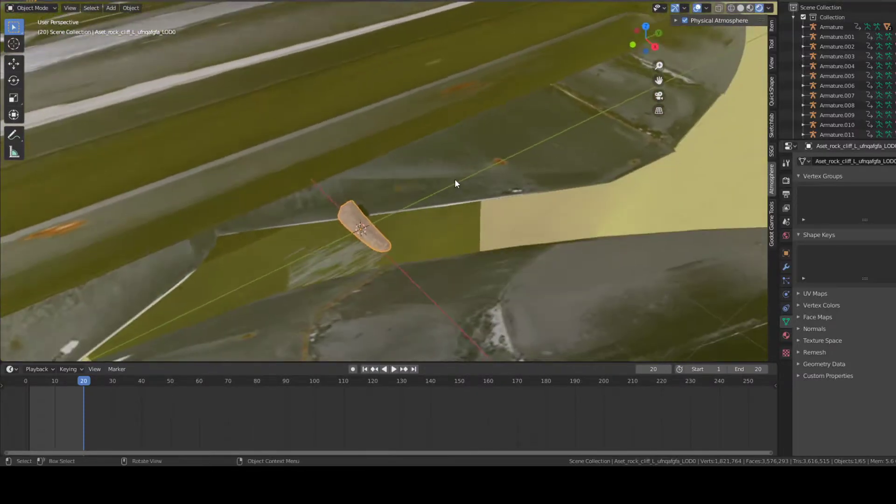
{"action": "middle_click_drag", "start_coordinate": [419, 244], "coordinate": [443, 184]}
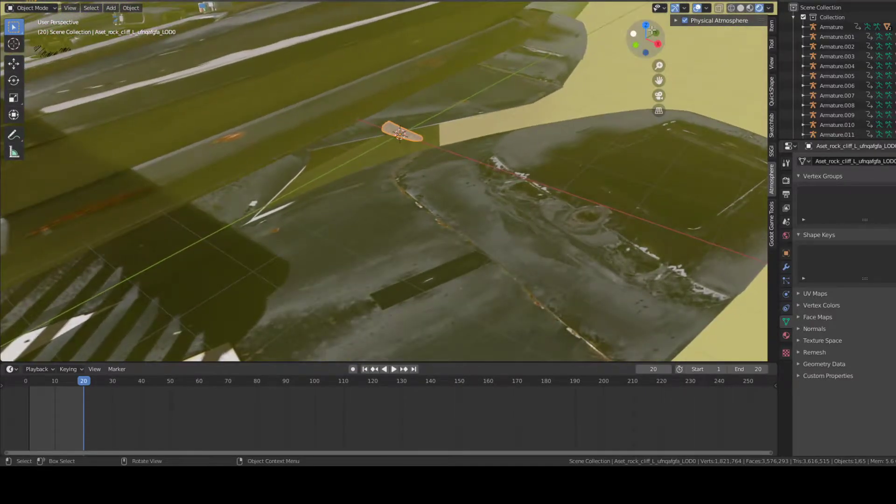
- Look at the scene in right, top and back orthographic views, and return to a perspective close-up of the rock
{"action": "left_click", "coordinate": [645, 26]}
{"action": "left_click", "coordinate": [662, 39]}
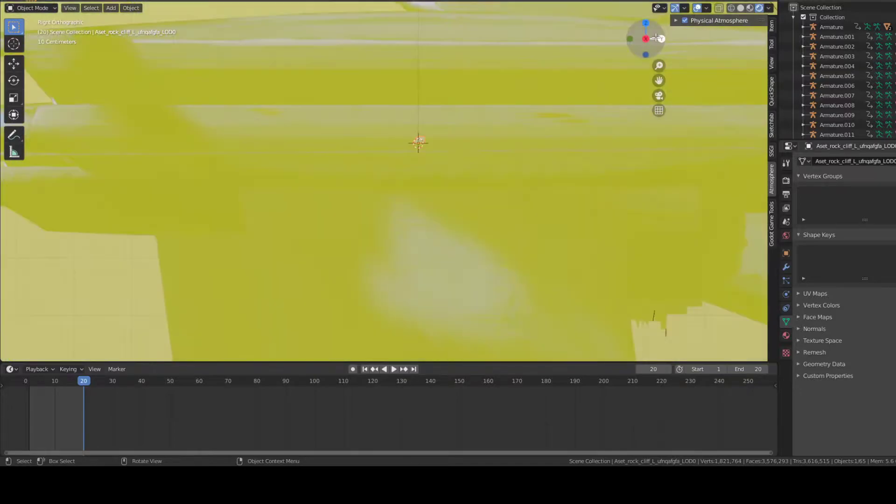
{"action": "left_click", "coordinate": [661, 39]}
{"action": "left_click", "coordinate": [646, 24]}
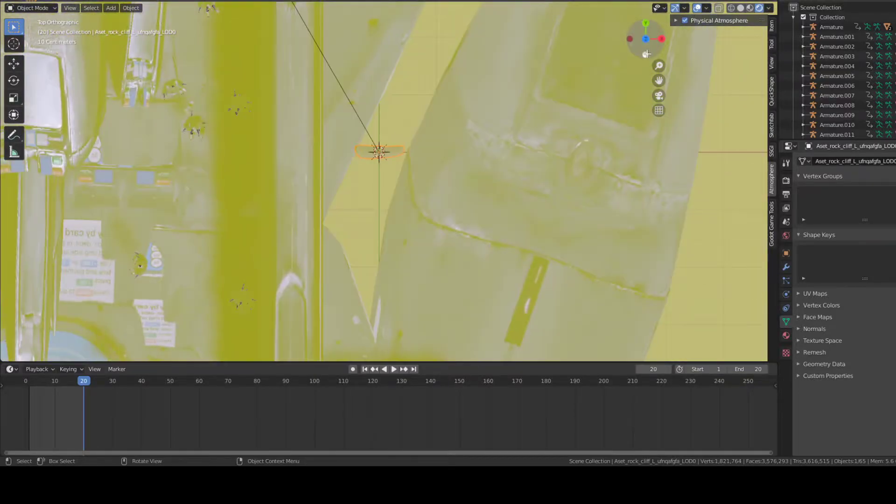
{"action": "left_click", "coordinate": [647, 54]}
{"action": "middle_click_drag", "start_coordinate": [341, 125], "coordinate": [447, 173], "text": "shift"}
{"action": "middle_click_drag", "start_coordinate": [386, 138], "coordinate": [279, 271], "text": "shift"}
{"action": "left_click", "coordinate": [646, 26]}
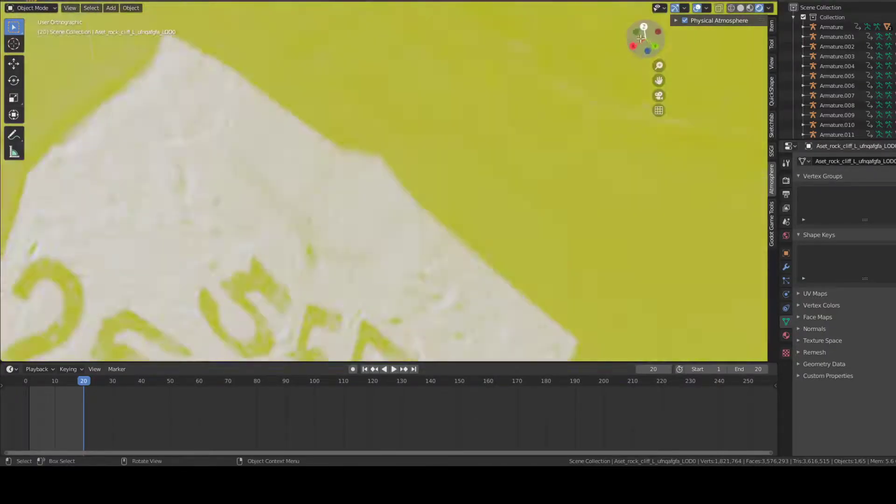
{"action": "left_click_drag", "start_coordinate": [645, 49], "coordinate": [377, 183]}
{"action": "scroll", "coordinate": [482, 145], "scroll_direction": "down", "scroll_amount": 6}
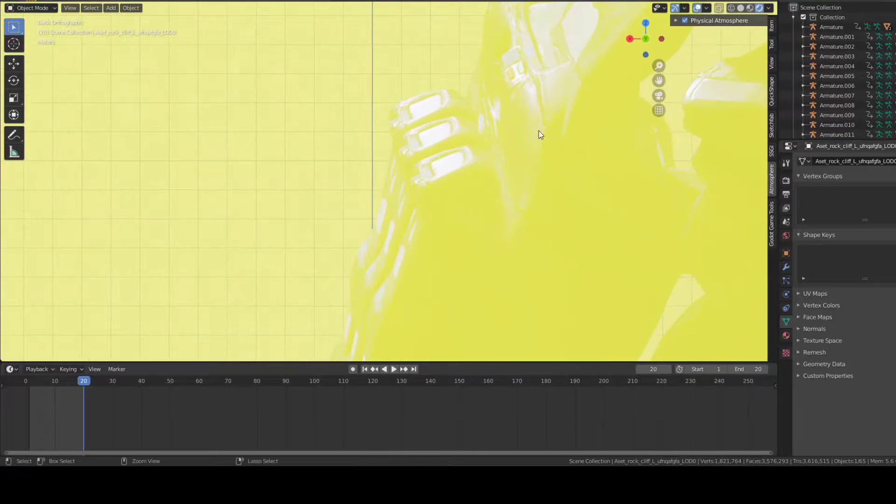
{"action": "middle_click_drag", "start_coordinate": [499, 220], "coordinate": [551, 79], "text": "shift"}
{"action": "middle_click_drag", "start_coordinate": [322, 116], "coordinate": [458, 196], "text": "shift"}
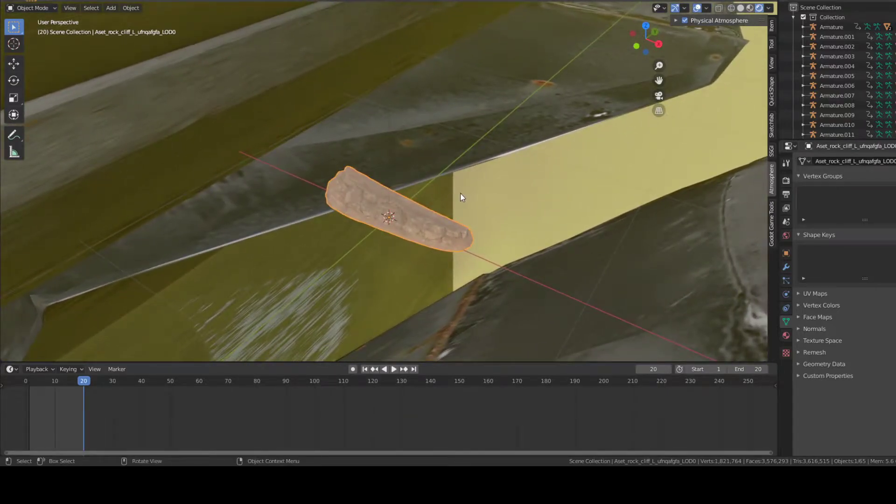
- Scale the rock along the global Y axis only, stretching the narrow strip into a broad slab
{"action": "left_click", "coordinate": [514, 175]}
{"action": "key", "text": "s"}
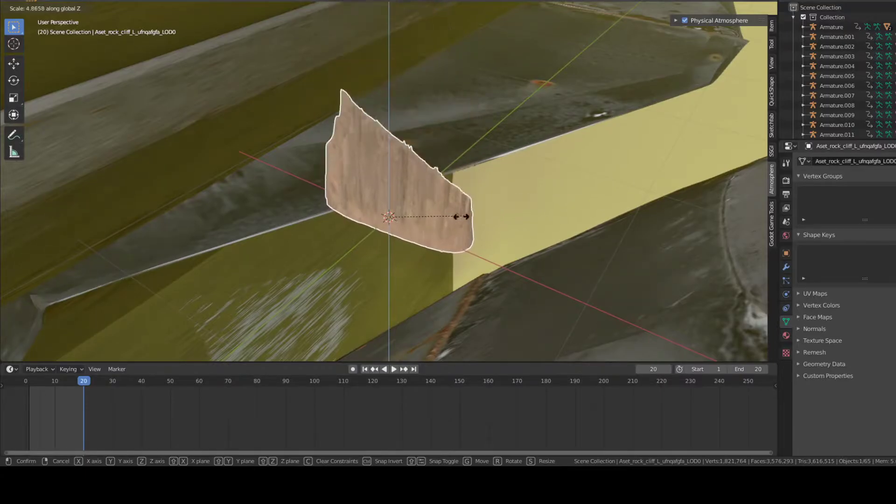
{"action": "key", "text": "y"}
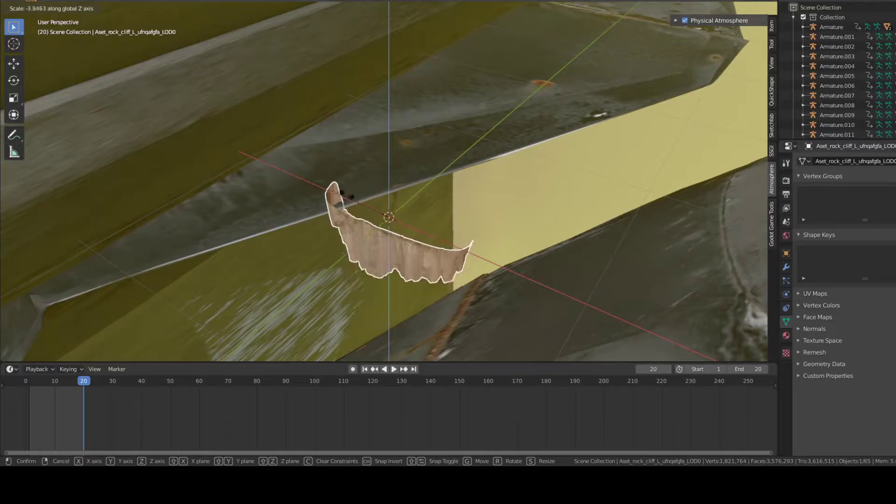
{"action": "key", "text": "x"}
{"action": "key", "text": "x"}
{"action": "key", "text": "x"}
{"action": "key", "text": "x"}
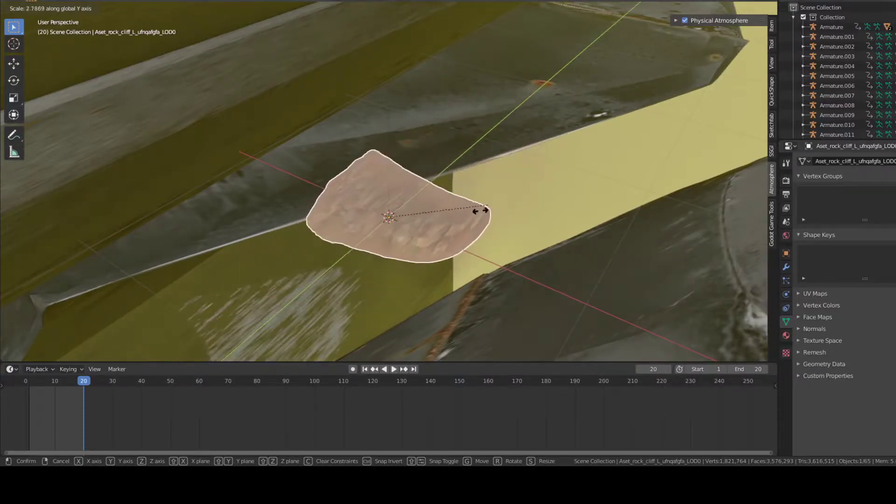
{"action": "left_click", "coordinate": [516, 182]}
{"action": "middle_click_drag", "start_coordinate": [476, 203], "coordinate": [505, 204]}
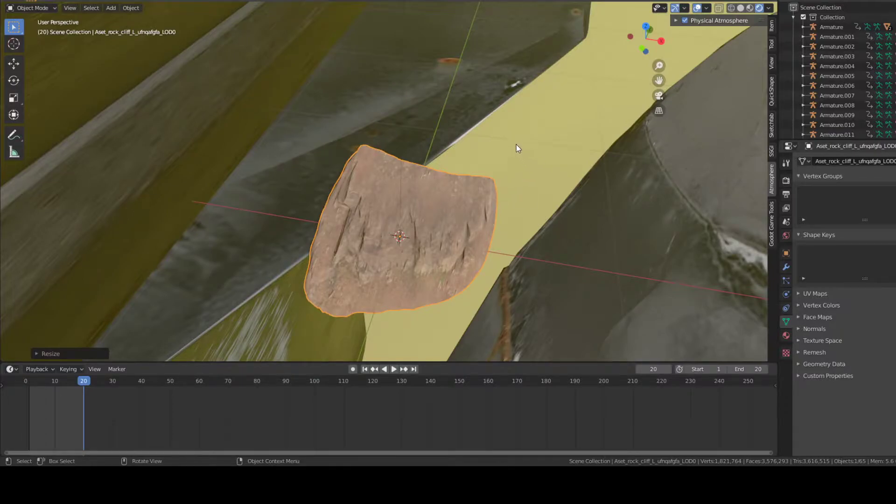
{"action": "middle_click_drag", "start_coordinate": [508, 168], "coordinate": [455, 206]}
{"action": "left_click", "coordinate": [444, 199]}
{"action": "left_click", "coordinate": [451, 216]}
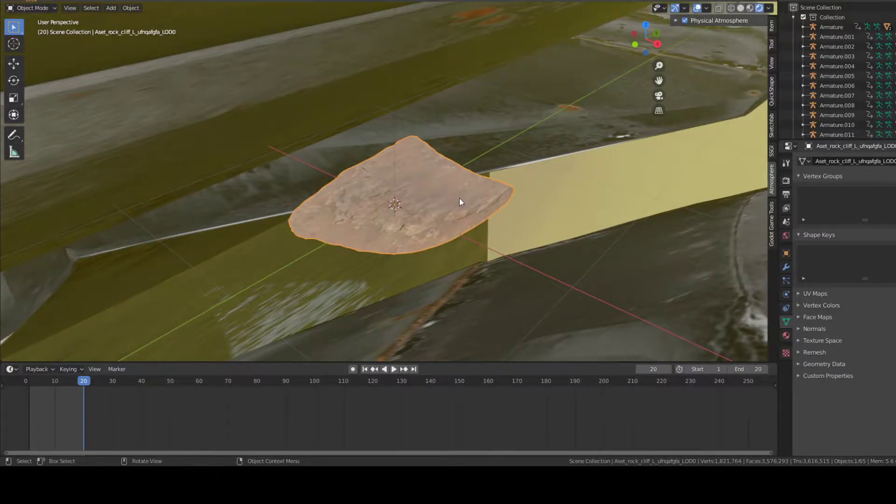
- Try rotating the rock about the global Z, X and Y axes in turn, and deselect it
{"action": "key", "text": "r"}
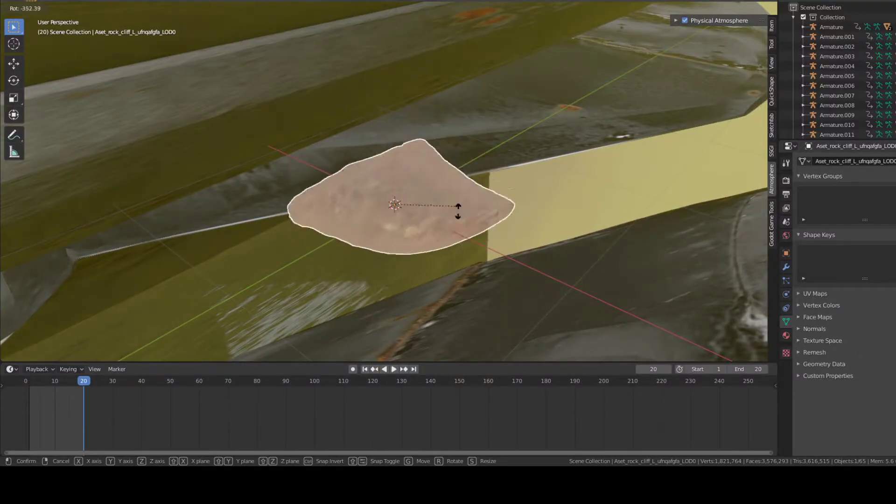
{"action": "key", "text": "z"}
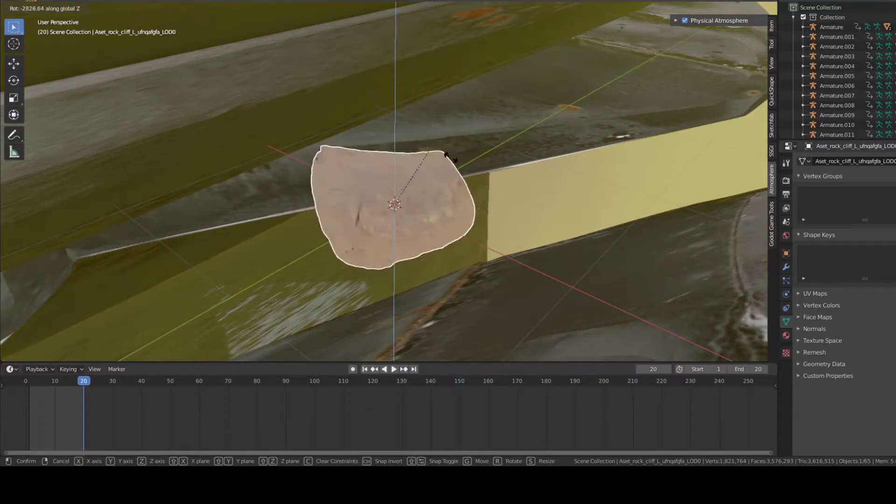
{"action": "key", "text": "x"}
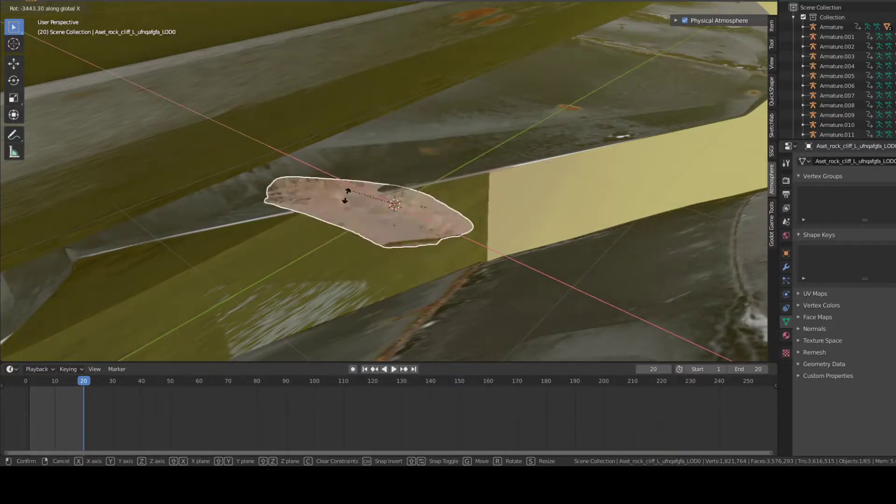
{"action": "key", "text": "y"}
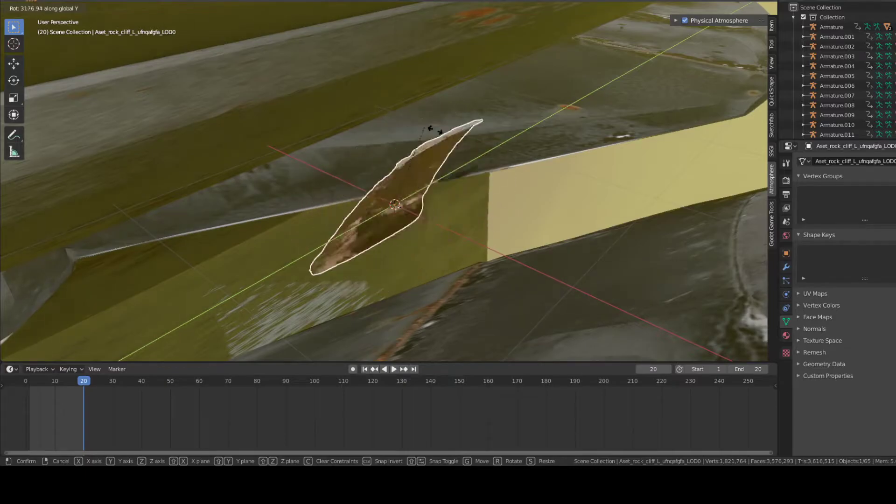
{"action": "left_click", "coordinate": [533, 196]}
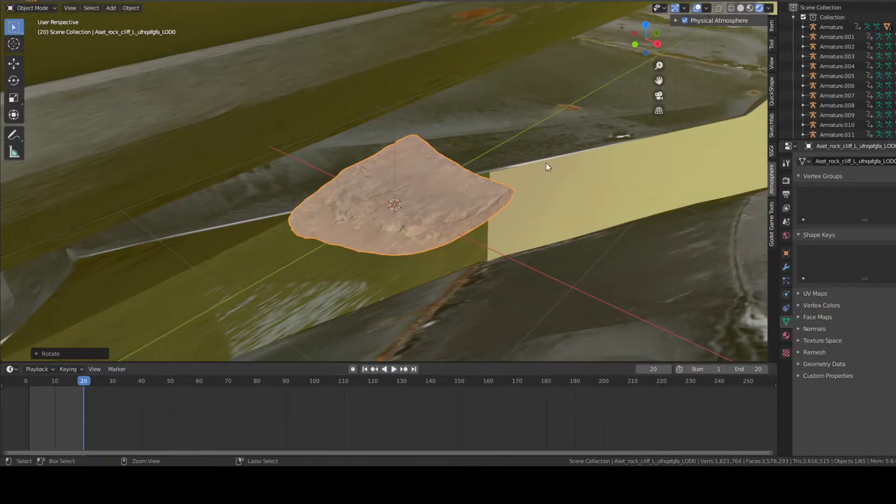
{"action": "scroll", "coordinate": [519, 148], "scroll_direction": "down", "scroll_amount": 4}
{"action": "middle_click_drag", "start_coordinate": [523, 187], "coordinate": [430, 212]}
{"action": "key", "text": "alt+a"}
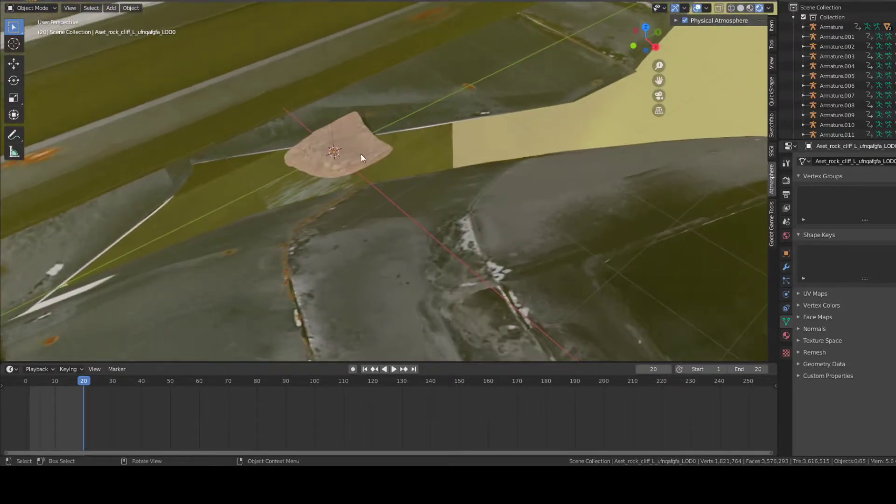
- Try moving the rock along the global Z, Y and X axes, bringing it back to the scene origin
{"action": "middle_click_drag", "start_coordinate": [450, 149], "coordinate": [391, 205], "text": "shift"}
{"action": "middle_click_drag", "start_coordinate": [338, 189], "coordinate": [462, 199]}
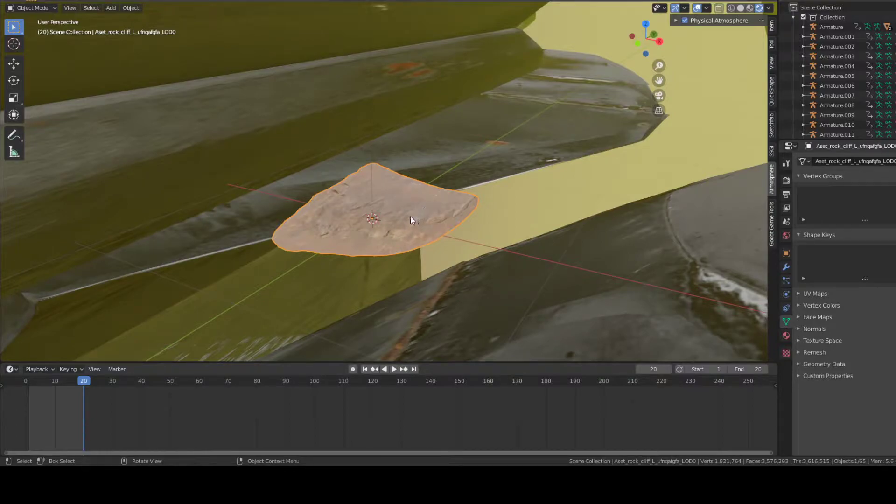
{"action": "key", "text": "g"}
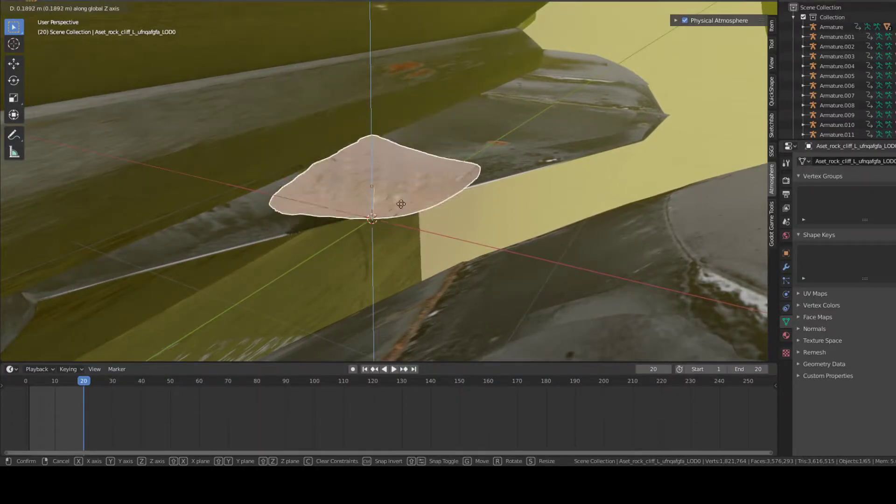
{"action": "key", "text": "x"}
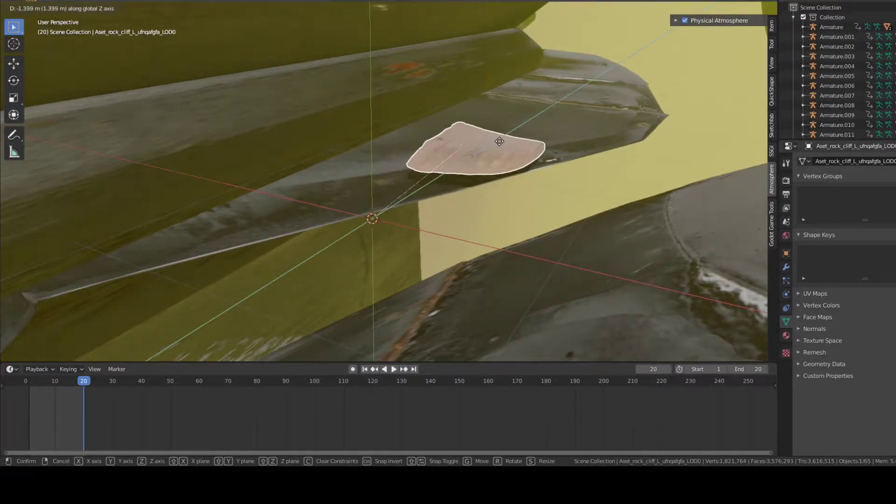
{"action": "key", "text": "y"}
{"action": "key", "text": "y"}
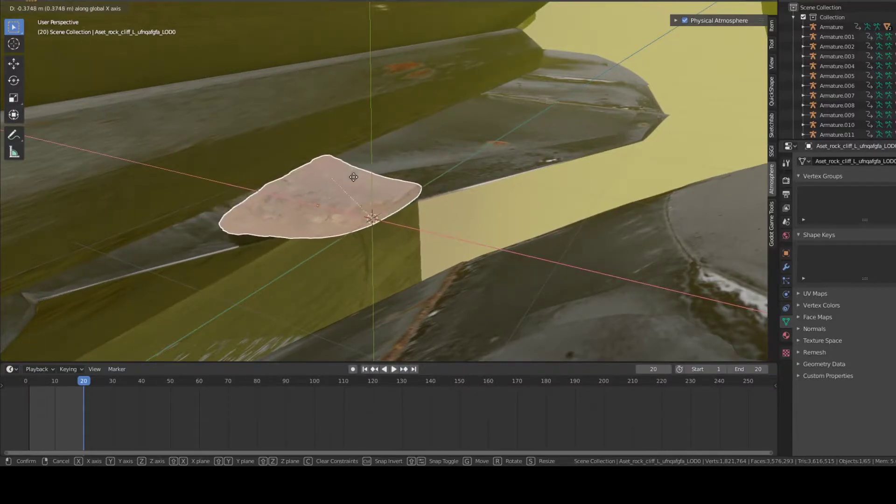
{"action": "key", "text": "x"}
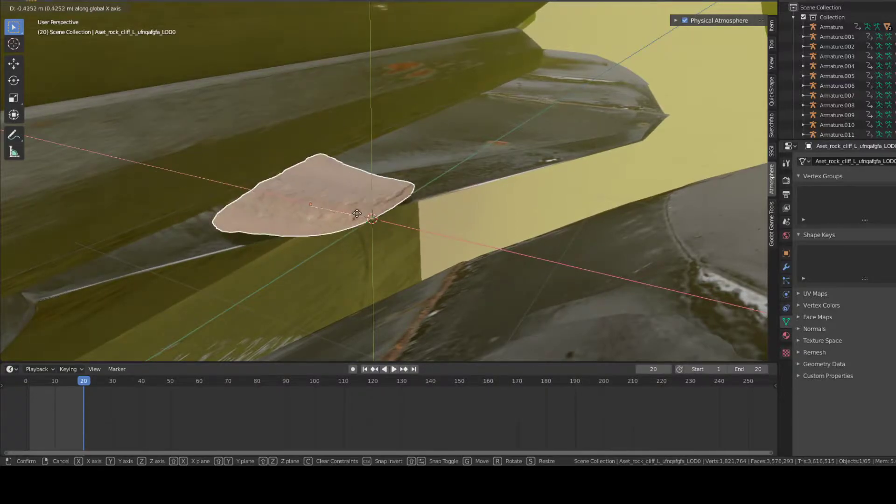
{"action": "key", "text": "z"}
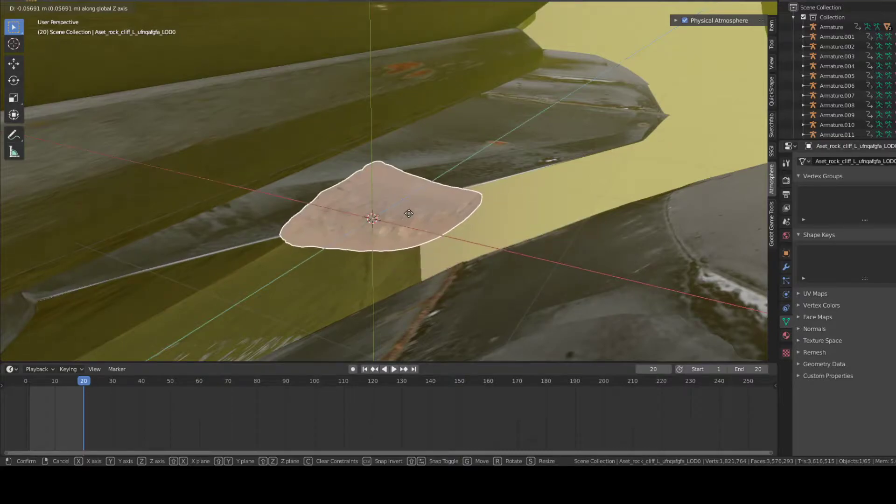
{"action": "key", "text": "y"}
{"action": "key", "text": "x"}
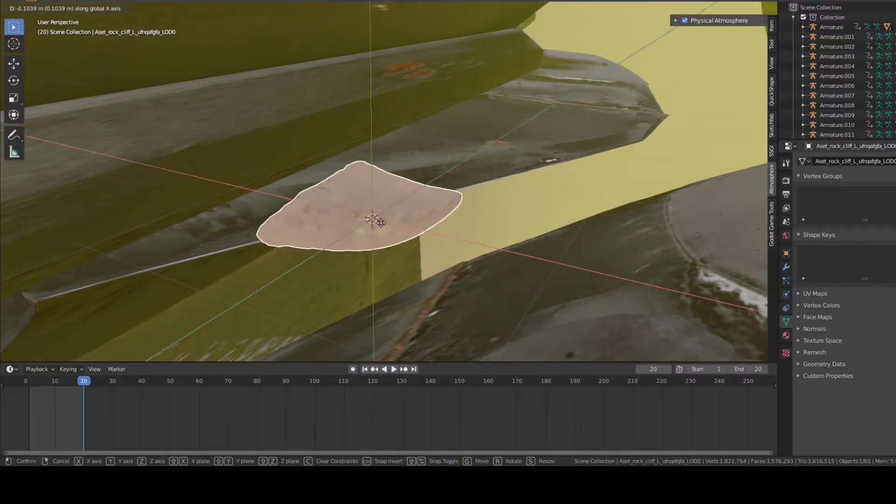
{"action": "key", "text": "z"}
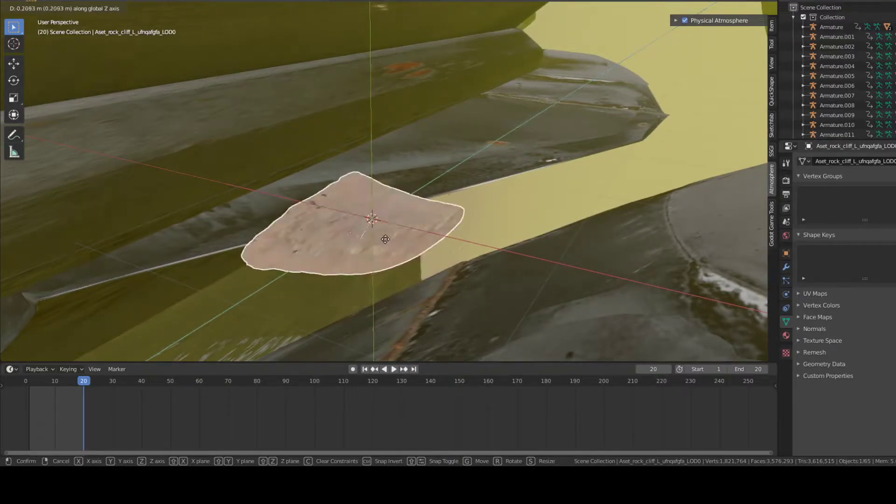
{"action": "key", "text": "y"}
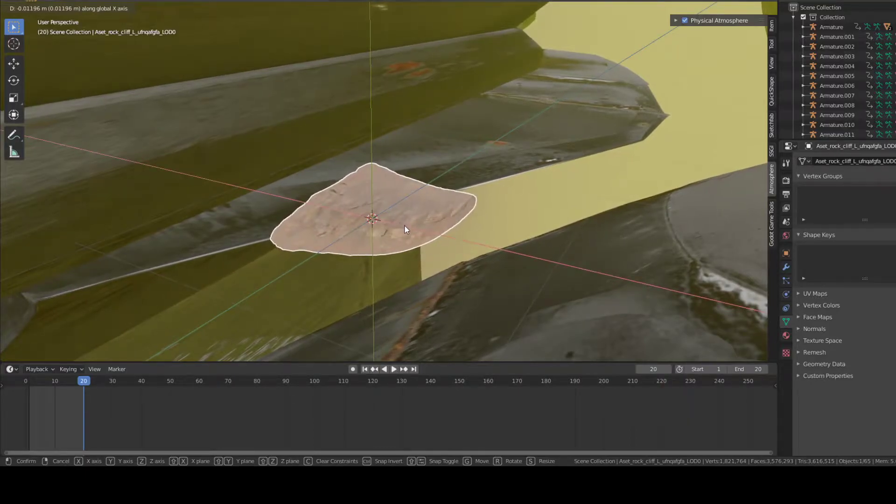
{"action": "left_click", "coordinate": [404, 225]}
- Duplicate the rock and place the copy directly behind the original along the global Y axis
{"action": "mouse_move", "coordinate": [456, 192]}
{"action": "middle_mouse_down"}
{"action": "mouse_move", "coordinate": [478, 196]}
{"action": "mouse_move", "coordinate": [500, 242]}
{"action": "mouse_move", "coordinate": [480, 172]}
{"action": "mouse_move", "coordinate": [380, 206]}
{"action": "mouse_move", "coordinate": [453, 187]}
{"action": "mouse_move", "coordinate": [501, 192]}
{"action": "mouse_move", "coordinate": [419, 228]}
{"action": "mouse_move", "coordinate": [425, 198]}
{"action": "mouse_move", "coordinate": [420, 212]}
{"action": "mouse_move", "coordinate": [432, 226]}
{"action": "mouse_move", "coordinate": [332, 266]}
{"action": "mouse_move", "coordinate": [366, 238]}
{"action": "mouse_move", "coordinate": [470, 206]}
{"action": "mouse_move", "coordinate": [390, 205]}
{"action": "mouse_move", "coordinate": [444, 177]}
{"action": "mouse_move", "coordinate": [449, 186]}
{"action": "mouse_move", "coordinate": [396, 196]}
{"action": "mouse_move", "coordinate": [420, 230]}
{"action": "mouse_move", "coordinate": [428, 199]}
{"action": "mouse_move", "coordinate": [447, 194]}
{"action": "mouse_move", "coordinate": [438, 196]}
{"action": "middle_mouse_up"}
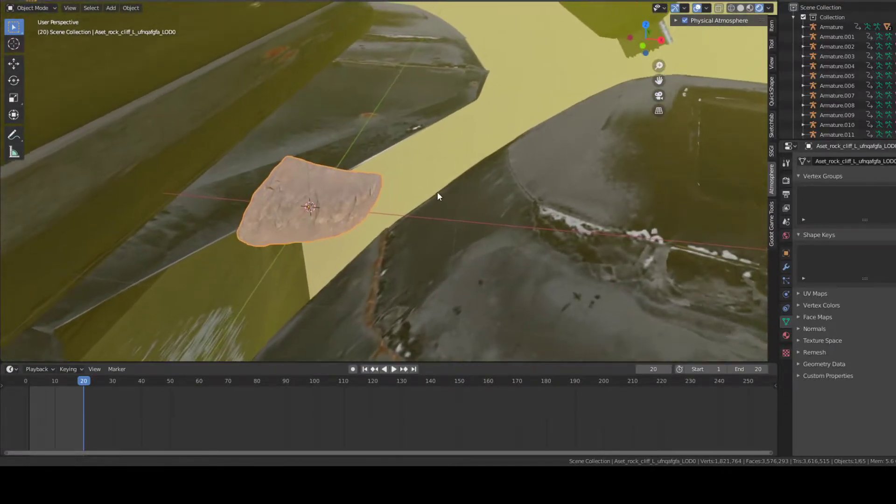
{"action": "key", "text": "shift"}
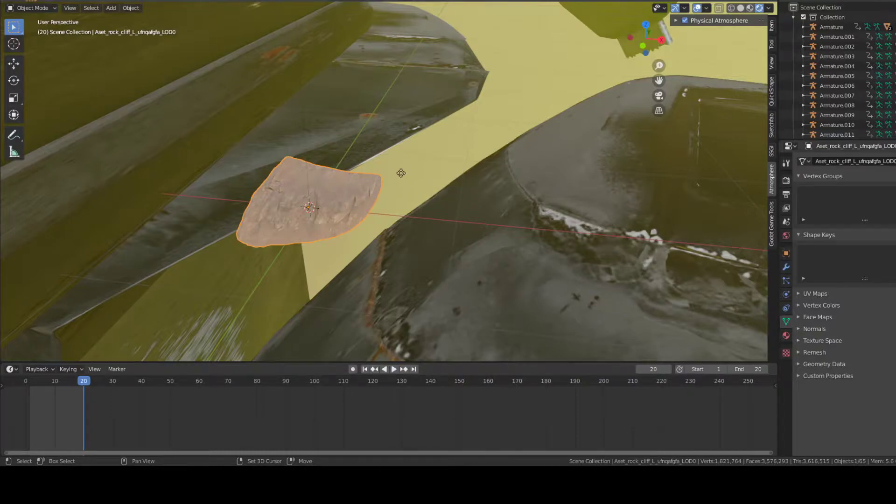
{"action": "key", "text": "shift+d"}
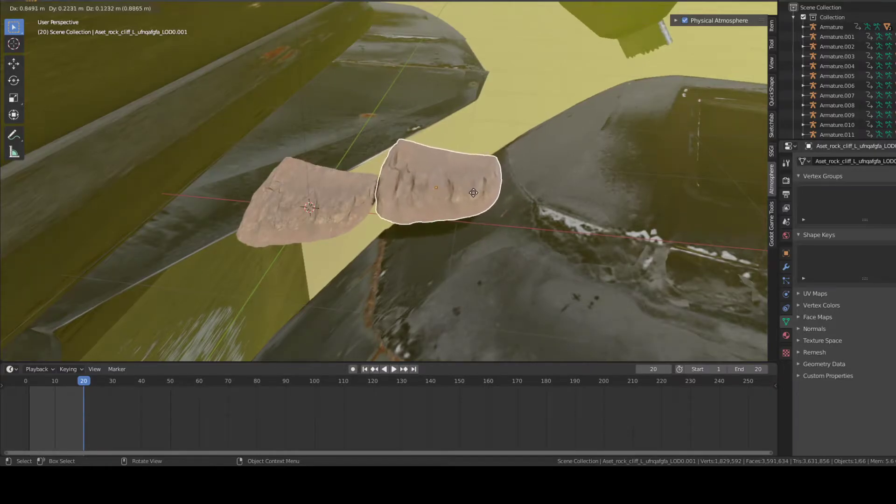
{"action": "key", "text": "x"}
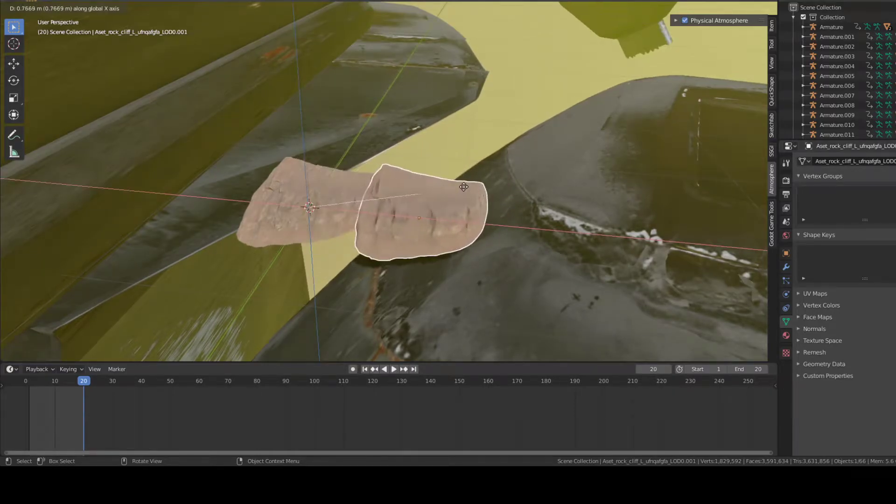
{"action": "key", "text": "y"}
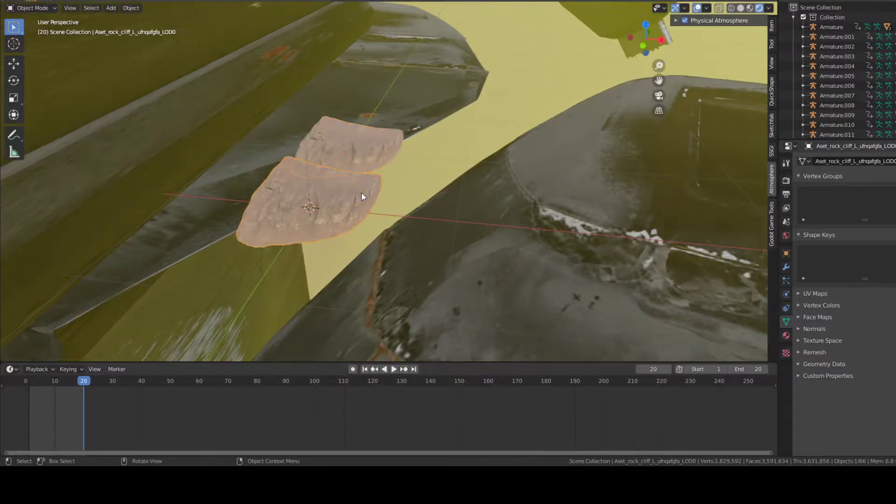
- Duplicate the original rock again and offset this copy about 0.71 m along the global X axis
{"action": "key", "text": "shift+d"}
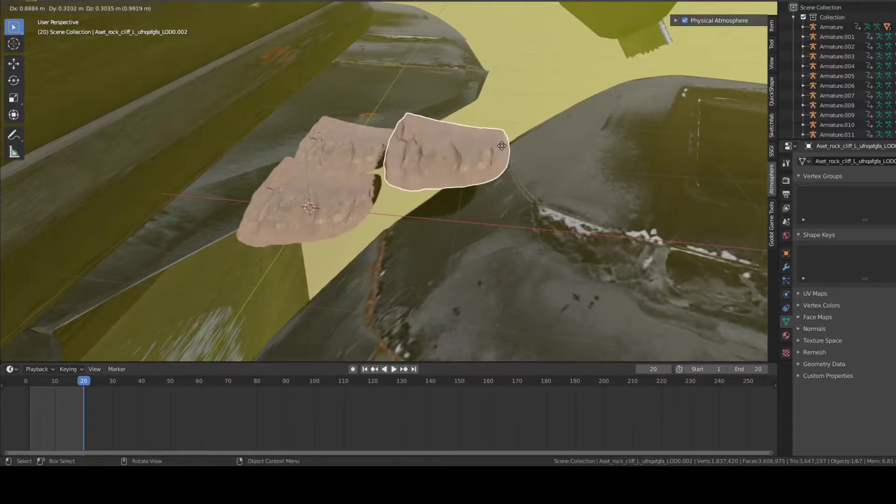
{"action": "key", "text": "x"}
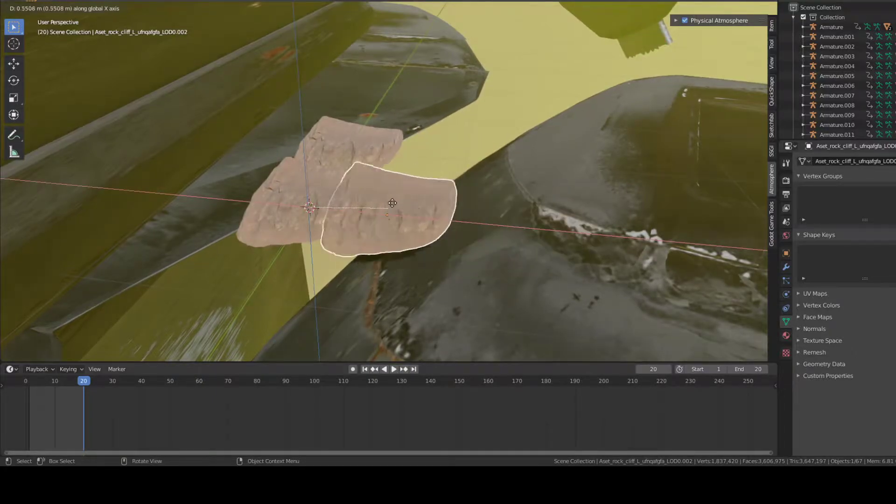
{"action": "key", "text": "y"}
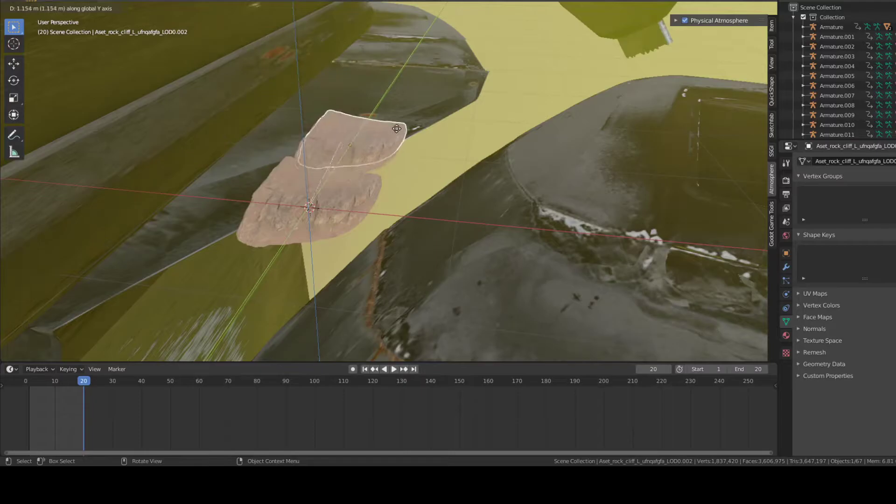
{"action": "key", "text": "x"}
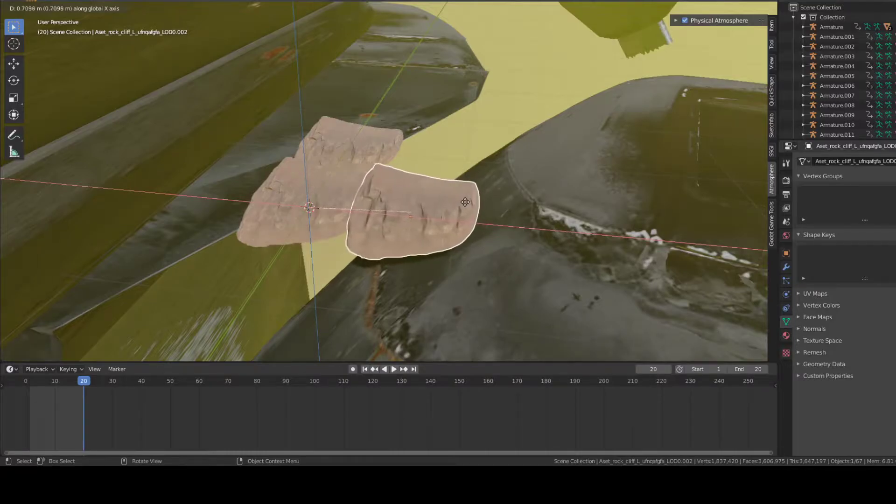
{"action": "left_click", "coordinate": [428, 196]}
- Scale the second copy up uniformly to about 1.5 times its size and rotate it about the global Z axis
{"action": "key", "text": "s"}
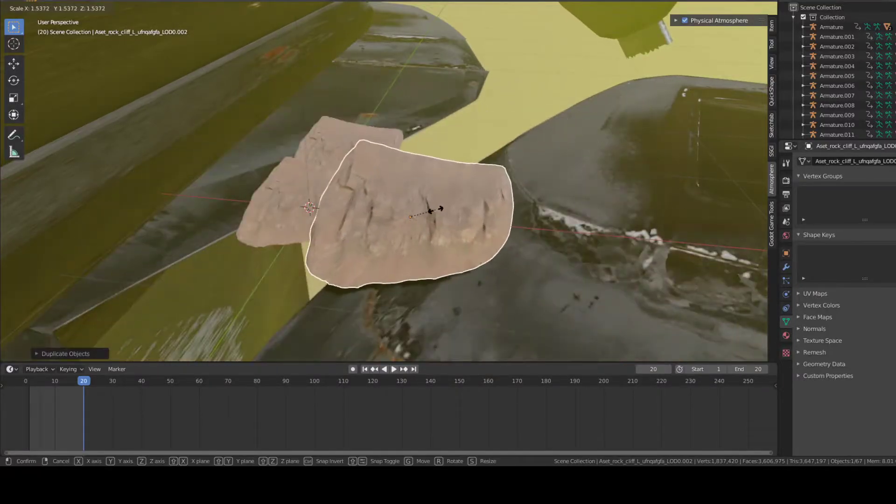
{"action": "left_click", "coordinate": [438, 207]}
{"action": "key", "text": "r"}
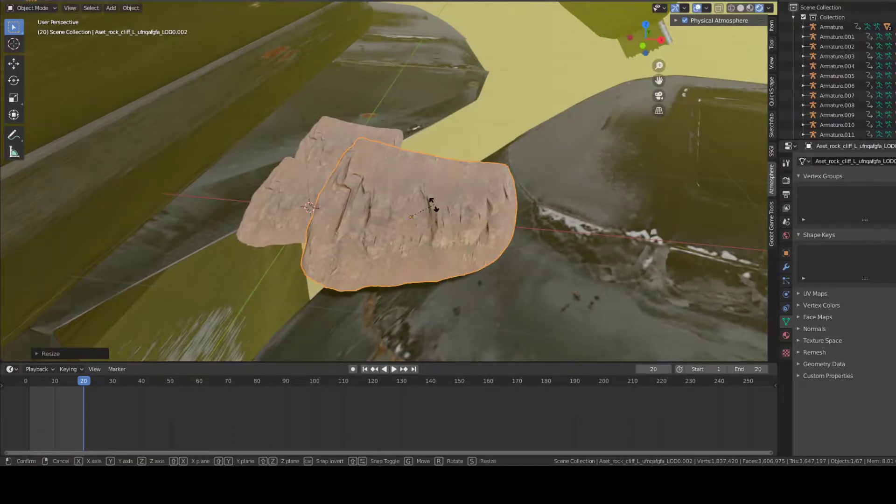
{"action": "key", "text": "z"}
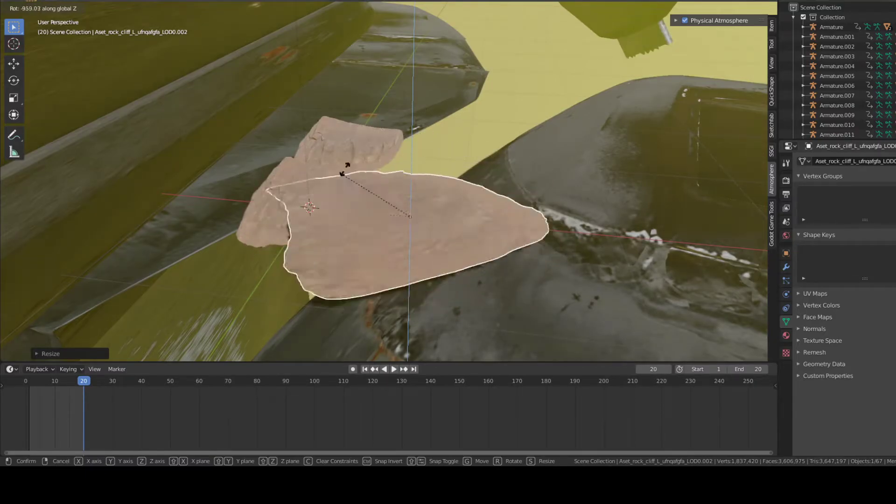
{"action": "left_click", "coordinate": [510, 217]}
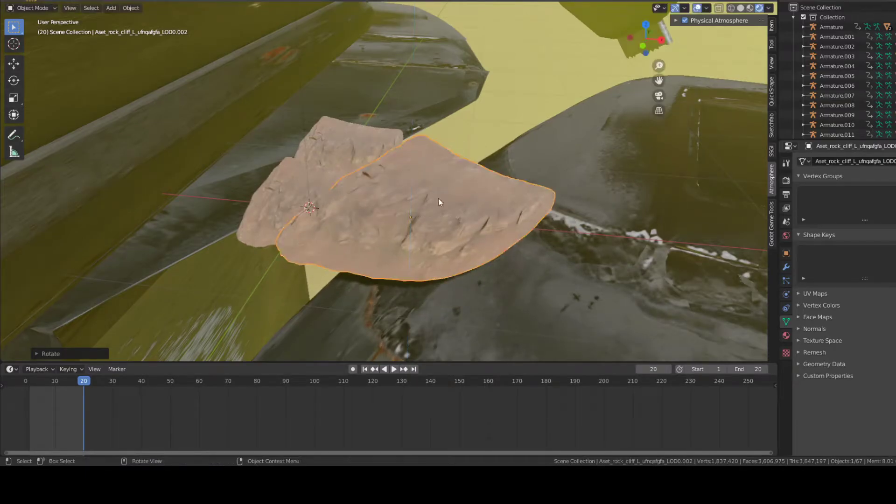
- Select all three rocks and move them along the global X axis, first by about 1.56 m and again farther onto the dark platform
{"action": "left_click", "coordinate": [467, 124]}
{"action": "middle_click_drag", "start_coordinate": [461, 155], "coordinate": [366, 151]}
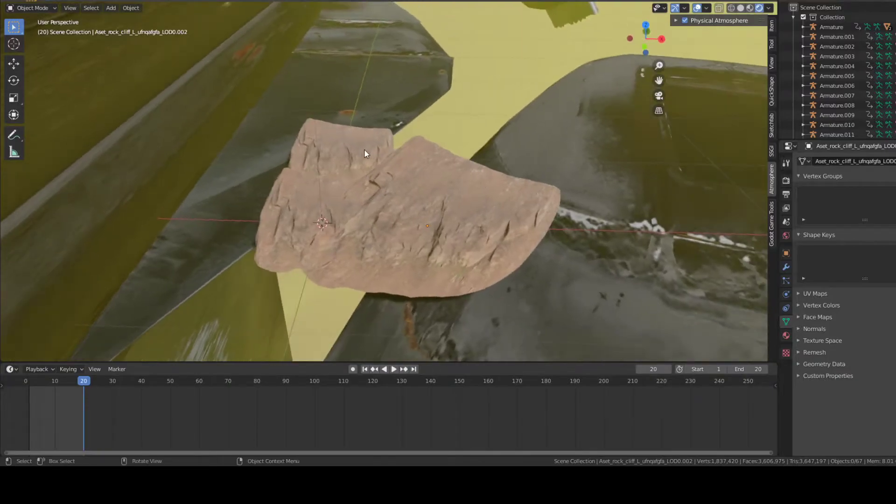
{"action": "left_click", "coordinate": [355, 150]}
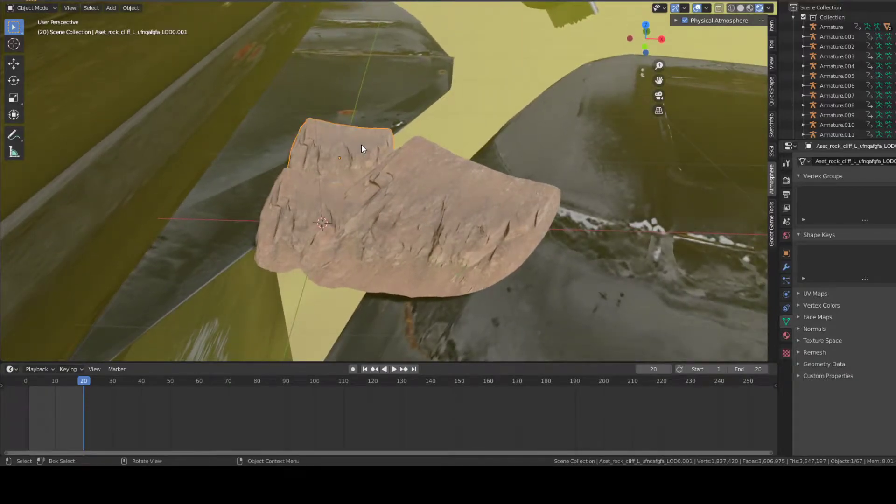
{"action": "left_click", "coordinate": [298, 201], "text": "shift"}
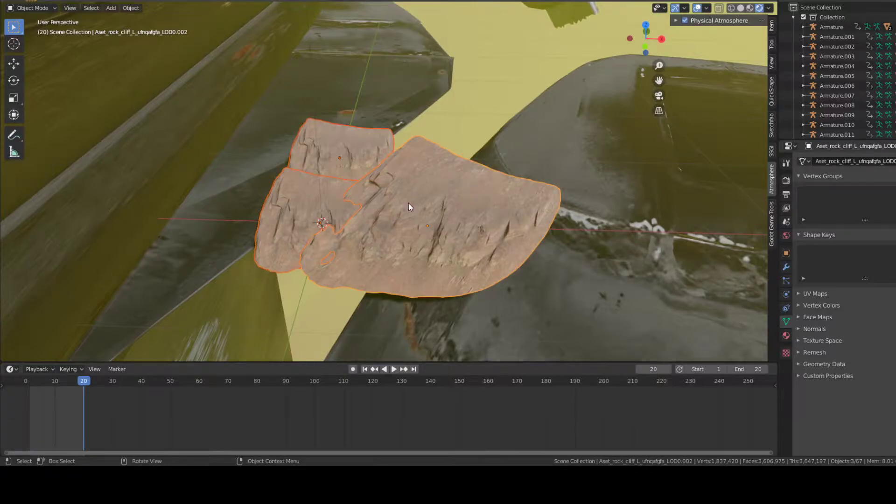
{"action": "key", "text": "g"}
{"action": "key", "text": "x"}
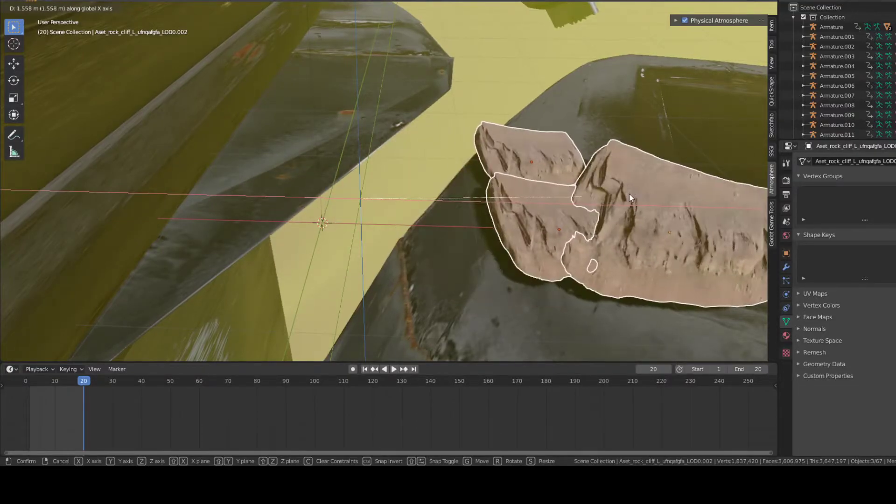
{"action": "left_click", "coordinate": [632, 192]}
{"action": "middle_click_drag", "start_coordinate": [651, 175], "coordinate": [436, 181]}
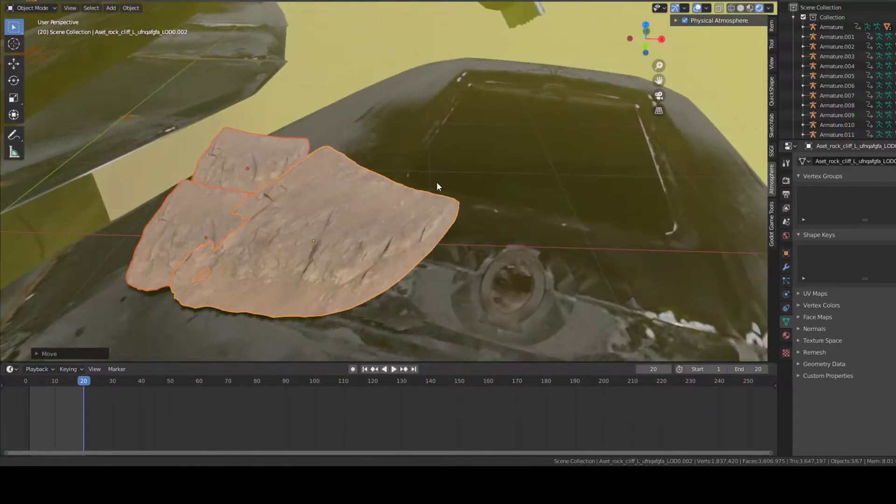
{"action": "key", "text": "g"}
{"action": "key", "text": "x"}
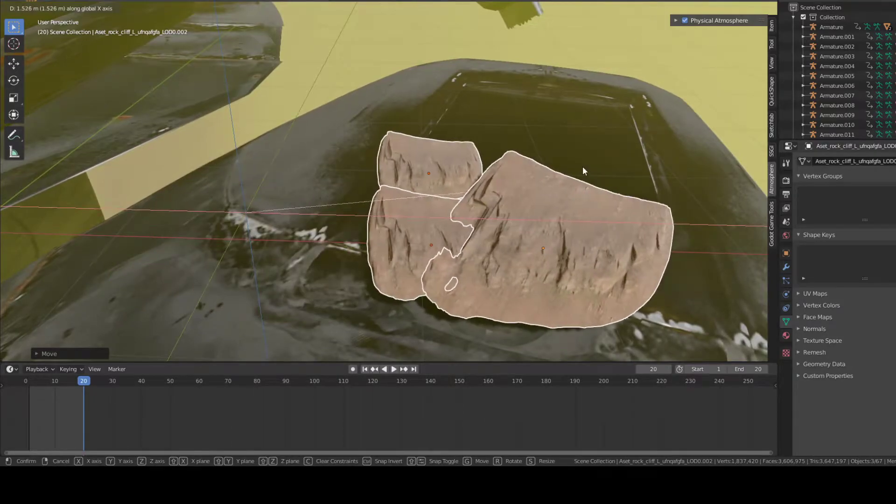
{"action": "left_click", "coordinate": [537, 177]}
- Stretch the rear rock copy along the global Z axis by about 2.34 times, and scale it along Z again into a tall cliff
{"action": "left_click", "coordinate": [391, 182]}
{"action": "middle_click_drag", "start_coordinate": [447, 190], "coordinate": [525, 198]}
{"action": "key", "text": "s"}
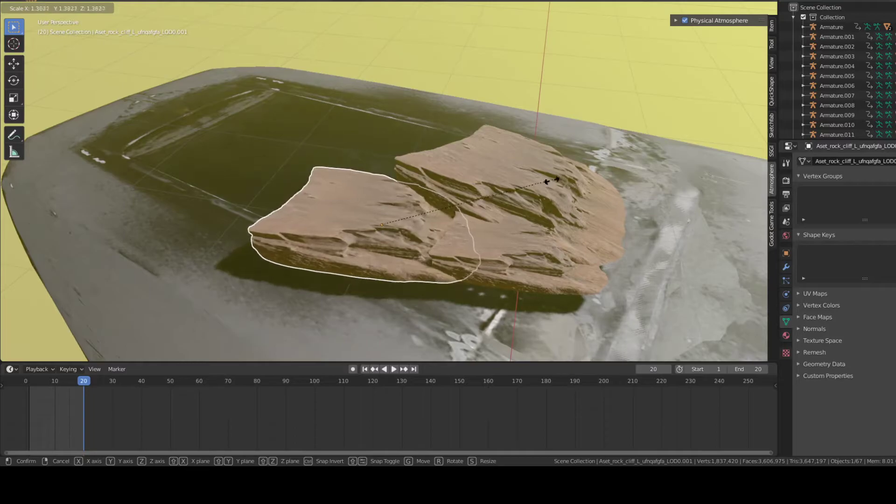
{"action": "key", "text": "z"}
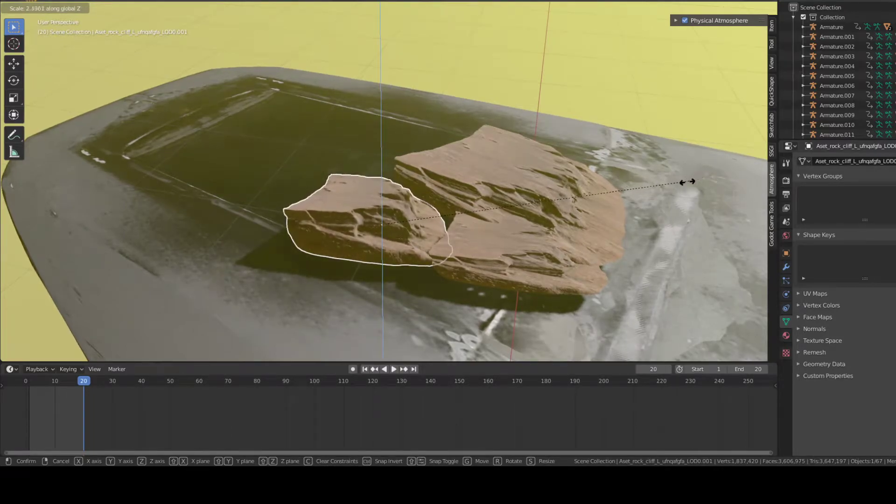
{"action": "left_click", "coordinate": [499, 200]}
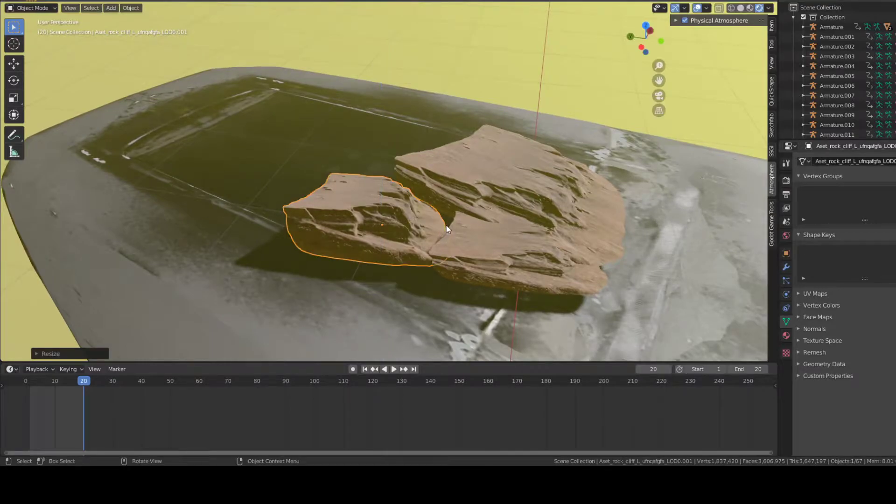
{"action": "key", "text": "s"}
{"action": "key", "text": "z"}
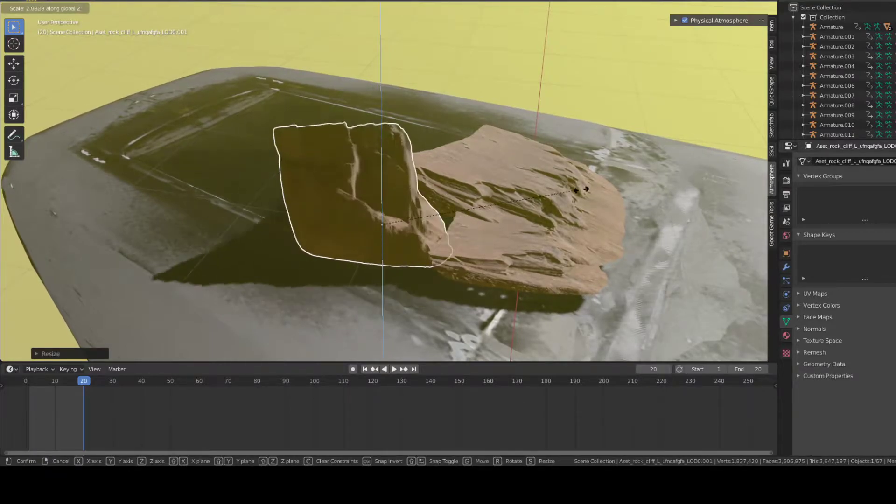
{"action": "left_click", "coordinate": [643, 236]}
- Move the tall cliff rock about 0.35 m along the global X axis and scale it up uniformly
{"action": "middle_click_drag", "start_coordinate": [642, 236], "coordinate": [499, 172]}
{"action": "key", "text": "g"}
{"action": "key", "text": "x"}
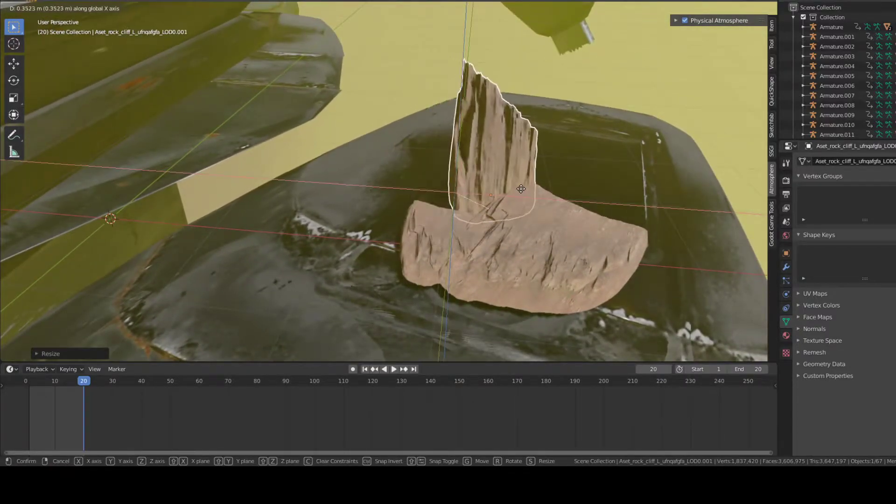
{"action": "left_click", "coordinate": [516, 185]}
{"action": "key", "text": "s"}
{"action": "left_click", "coordinate": [574, 195]}
{"action": "middle_click_drag", "start_coordinate": [574, 195], "coordinate": [538, 231]}
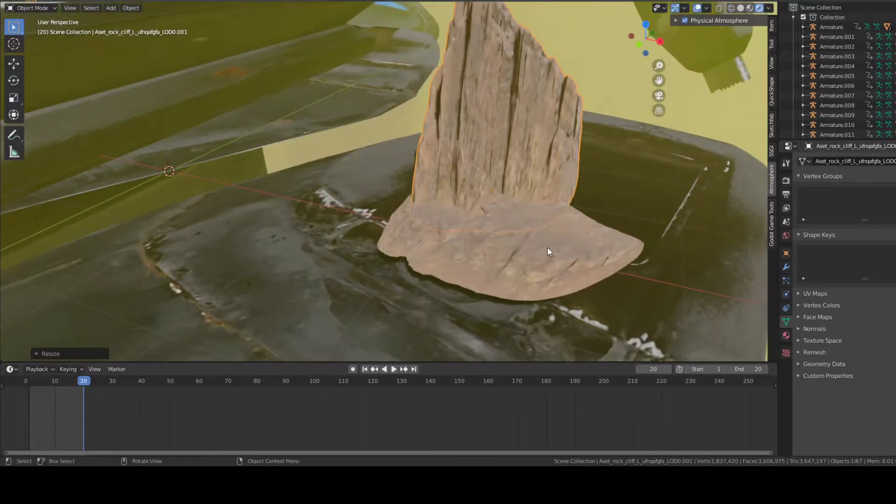
- Scale the large front rock up uniformly to about 1.96 times its size and shift it slightly downward at the foot of the cliff
{"action": "key", "text": "shift+d"}
{"action": "key", "text": "s"}
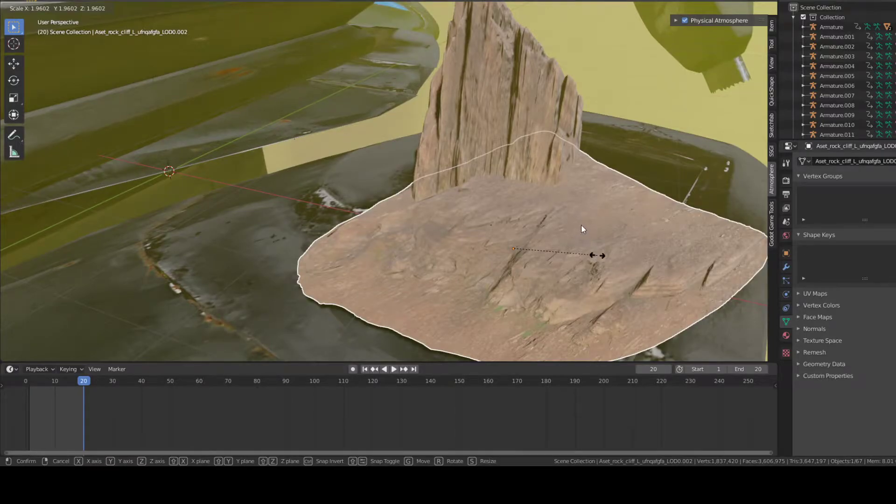
{"action": "left_click", "coordinate": [582, 222]}
{"action": "key", "text": "g"}
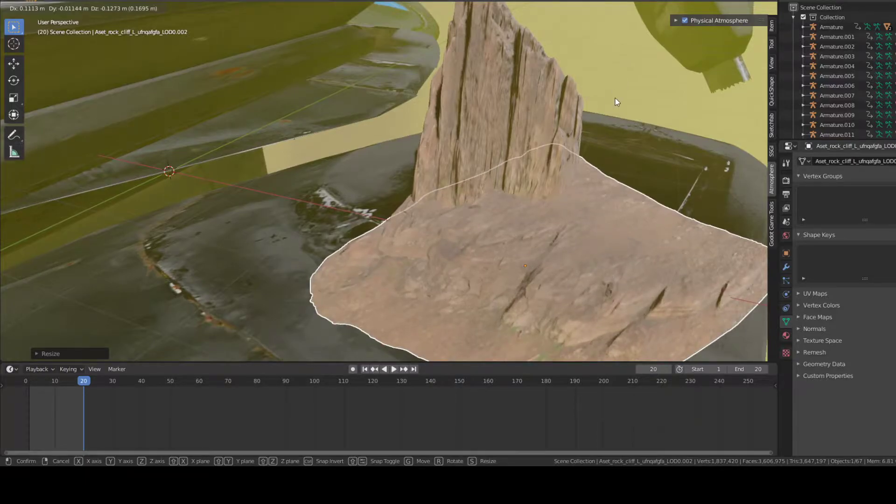
{"action": "middle_click_drag", "start_coordinate": [564, 120], "coordinate": [616, 173]}
{"action": "middle_click_drag", "start_coordinate": [543, 122], "coordinate": [528, 303]}
{"action": "middle_click_drag", "start_coordinate": [470, 311], "coordinate": [519, 289]}
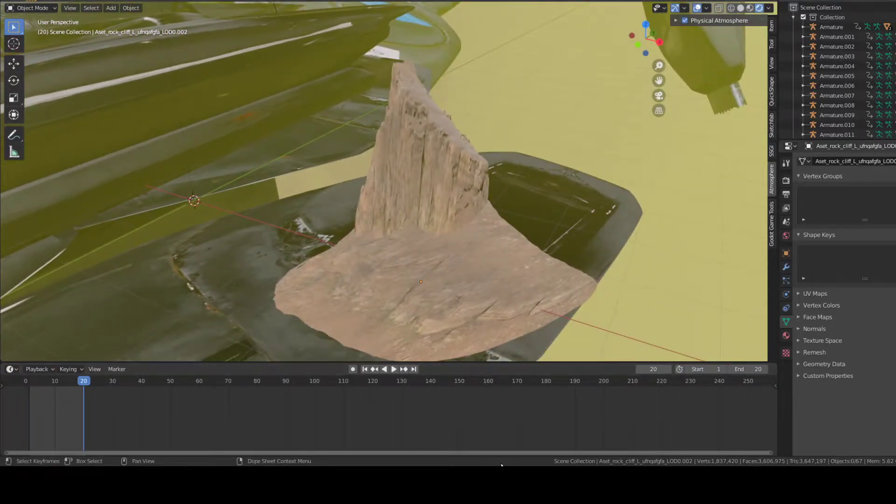
- Inspect the rock formation in Material Preview shading and in Solid shading
{"action": "middle_click_drag", "start_coordinate": [496, 191], "coordinate": [524, 174]}
{"action": "left_click", "coordinate": [750, 7]}
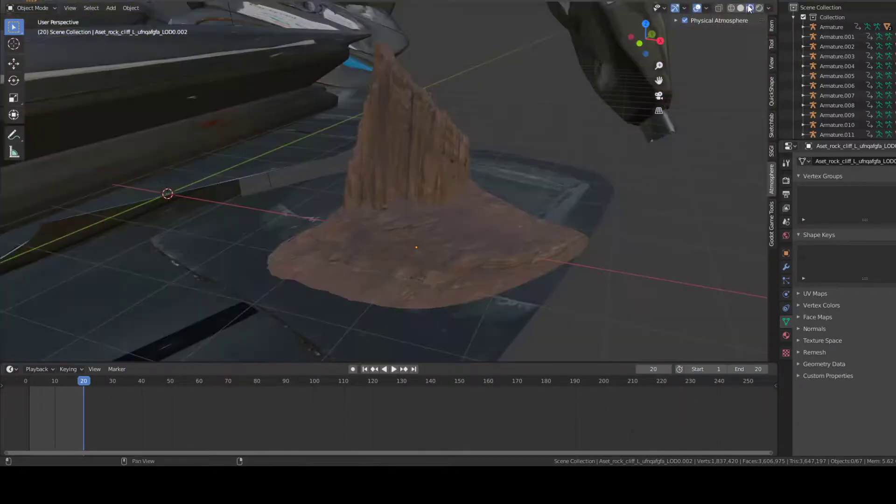
{"action": "middle_click_drag", "start_coordinate": [509, 144], "coordinate": [724, 38]}
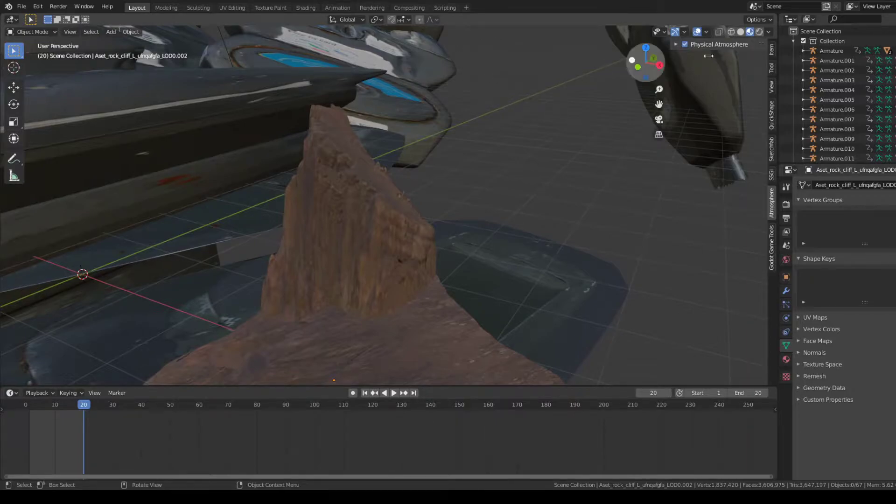
{"action": "middle_click_drag", "start_coordinate": [490, 76], "coordinate": [525, 141]}
{"action": "scroll", "coordinate": [374, 268], "scroll_direction": "up", "scroll_amount": 3}
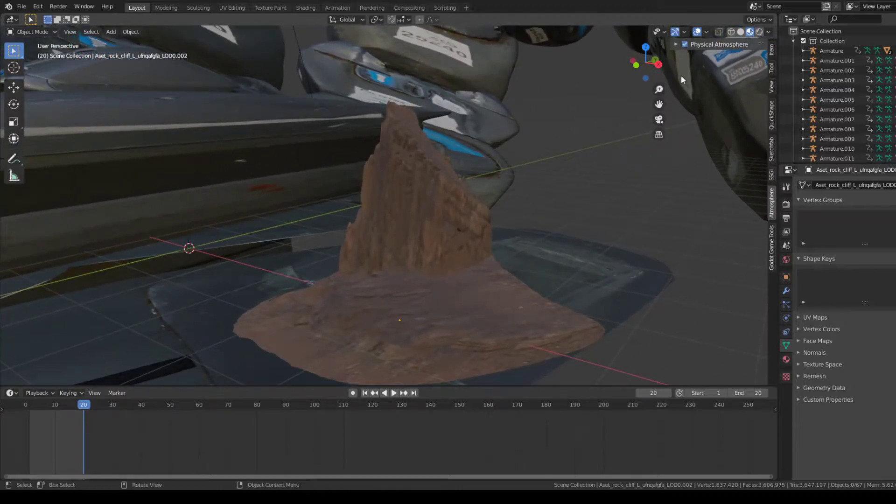
{"action": "left_click", "coordinate": [741, 34]}
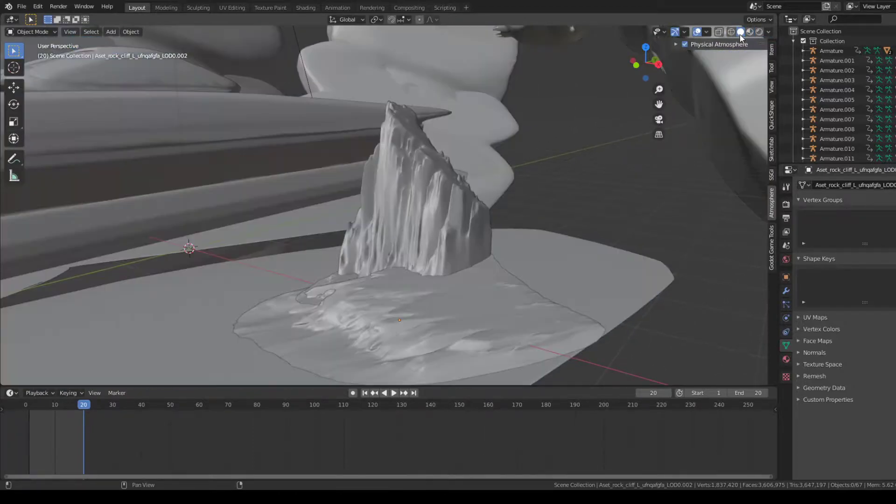
{"action": "middle_click_drag", "start_coordinate": [489, 176], "coordinate": [495, 201]}
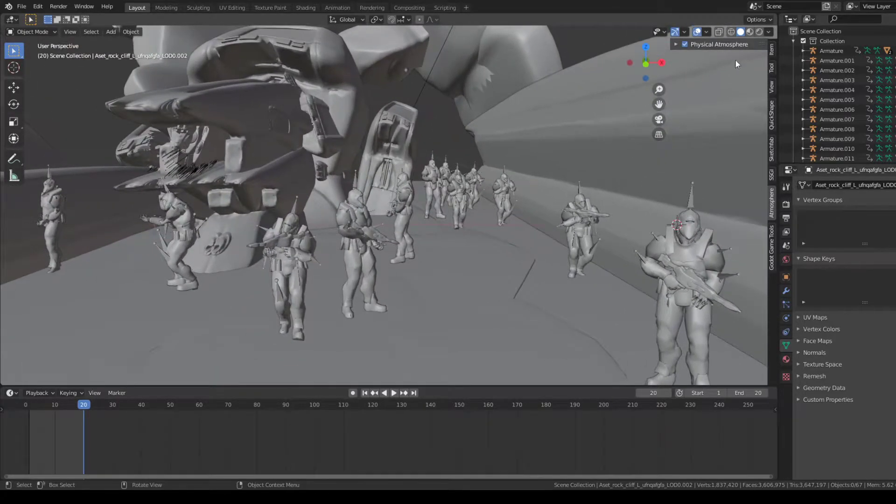
- Compare the armoured soldiers and ground in Material Preview and Rendered shading
{"action": "left_click", "coordinate": [751, 32]}
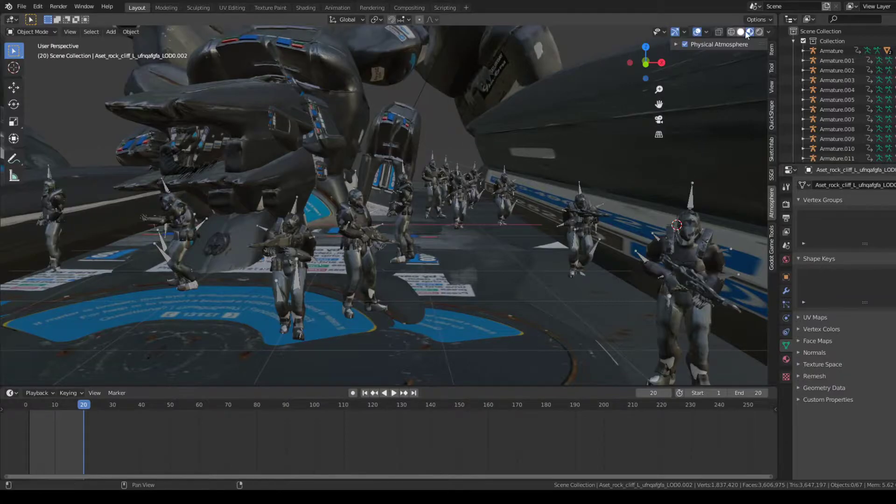
{"action": "left_click", "coordinate": [759, 32]}
{"action": "mouse_move", "coordinate": [518, 135]}
{"action": "middle_mouse_down"}
{"action": "mouse_move", "coordinate": [501, 139]}
{"action": "mouse_move", "coordinate": [514, 145]}
{"action": "middle_mouse_up"}
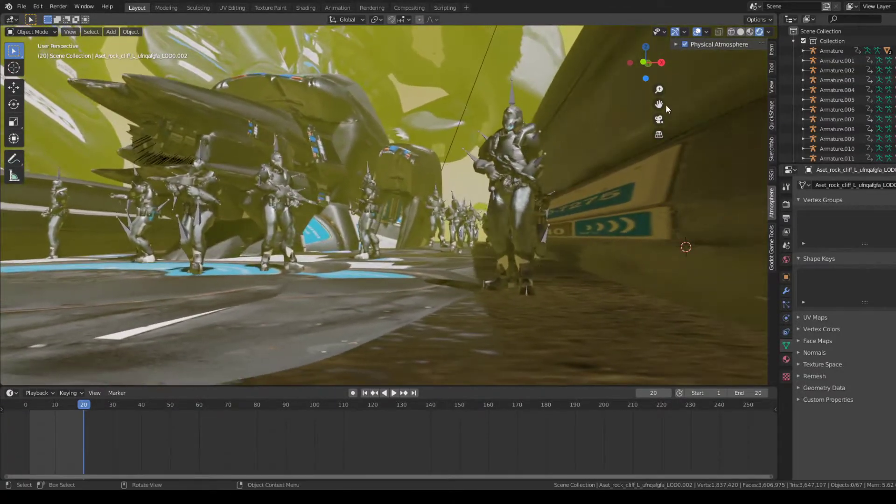
{"action": "left_click", "coordinate": [751, 32]}
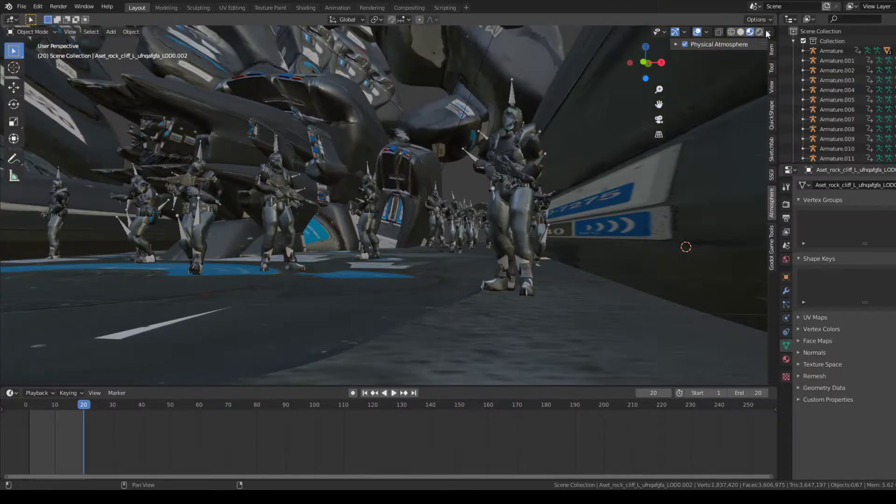
{"action": "left_click", "coordinate": [760, 32]}
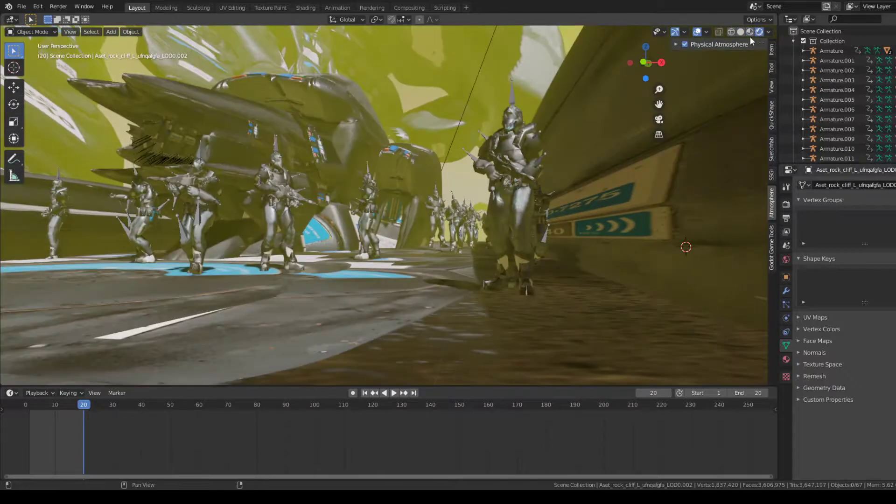
{"action": "middle_click_drag", "start_coordinate": [426, 148], "coordinate": [434, 148], "text": "shift"}
{"action": "middle_click_drag", "start_coordinate": [570, 119], "coordinate": [474, 59]}
{"action": "scroll", "coordinate": [400, 200], "scroll_direction": "up", "scroll_amount": 5}
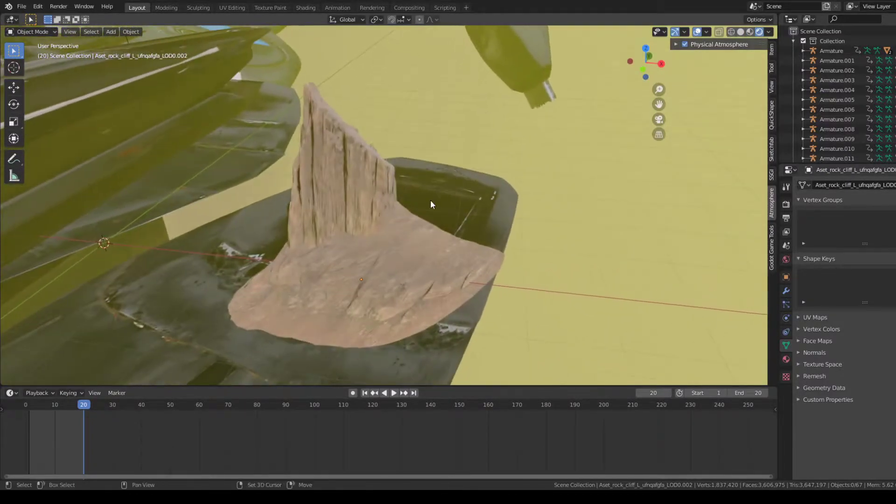
- Compare the rock formation in Material Preview, Solid and Rendered shading from several angles
{"action": "middle_click_drag", "start_coordinate": [394, 258], "coordinate": [581, 107]}
{"action": "left_click", "coordinate": [752, 32]}
{"action": "left_click", "coordinate": [760, 31]}
{"action": "left_click", "coordinate": [752, 33]}
{"action": "left_click", "coordinate": [741, 32]}
{"action": "left_click", "coordinate": [751, 32]}
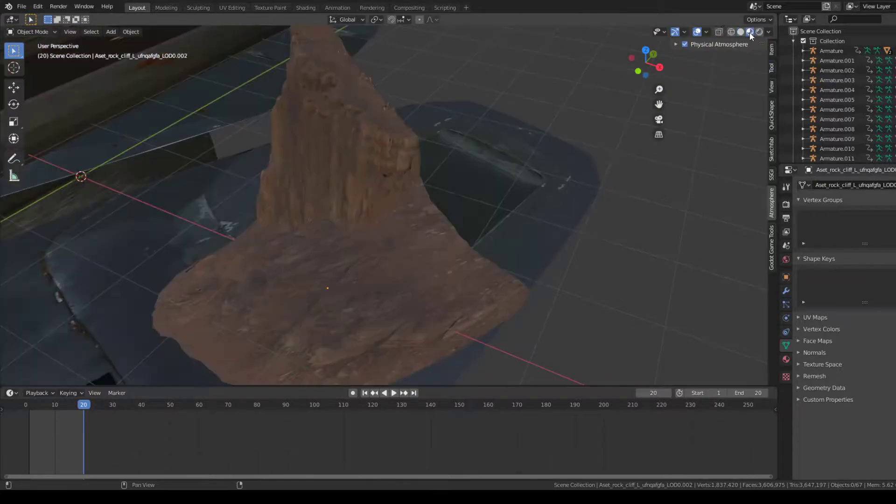
{"action": "left_click", "coordinate": [760, 32]}
{"action": "middle_click_drag", "start_coordinate": [410, 171], "coordinate": [420, 167], "text": "shift"}
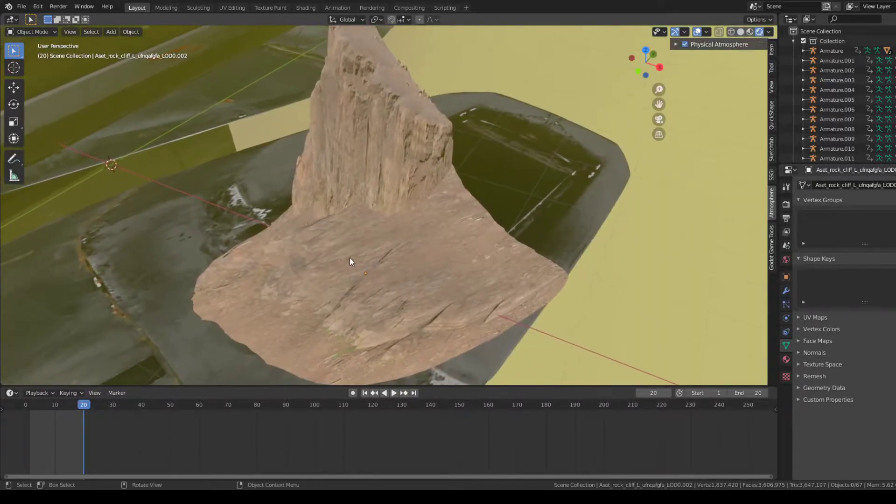
{"action": "scroll", "coordinate": [352, 257], "scroll_direction": "up", "scroll_amount": 1}
{"action": "middle_click_drag", "start_coordinate": [395, 230], "coordinate": [484, 210], "text": "shift"}
{"action": "scroll", "coordinate": [341, 257], "scroll_direction": "down", "scroll_amount": 3}
{"action": "middle_click_drag", "start_coordinate": [341, 257], "coordinate": [472, 186]}
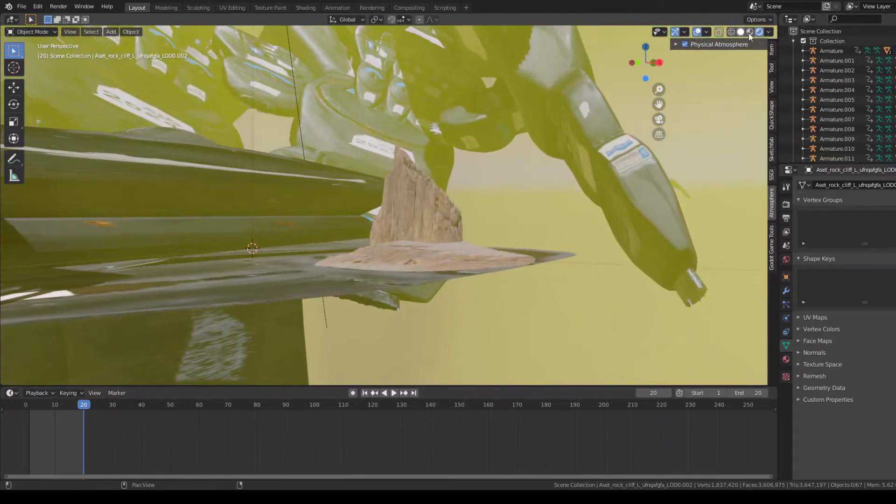
- Switch the viewport to Material Preview shading and import the stone animal statue asset at the scene origin
{"action": "left_click", "coordinate": [749, 32]}
{"action": "scroll", "coordinate": [478, 225], "scroll_direction": "up", "scroll_amount": 3}
{"action": "mouse_move", "coordinate": [477, 225]}
{"action": "middle_mouse_down"}
{"action": "mouse_move", "coordinate": [513, 198]}
{"action": "mouse_move", "coordinate": [480, 216]}
{"action": "mouse_move", "coordinate": [474, 190]}
{"action": "mouse_move", "coordinate": [452, 200]}
{"action": "mouse_move", "coordinate": [475, 180]}
{"action": "mouse_move", "coordinate": [470, 224]}
{"action": "mouse_move", "coordinate": [473, 159]}
{"action": "middle_mouse_up"}
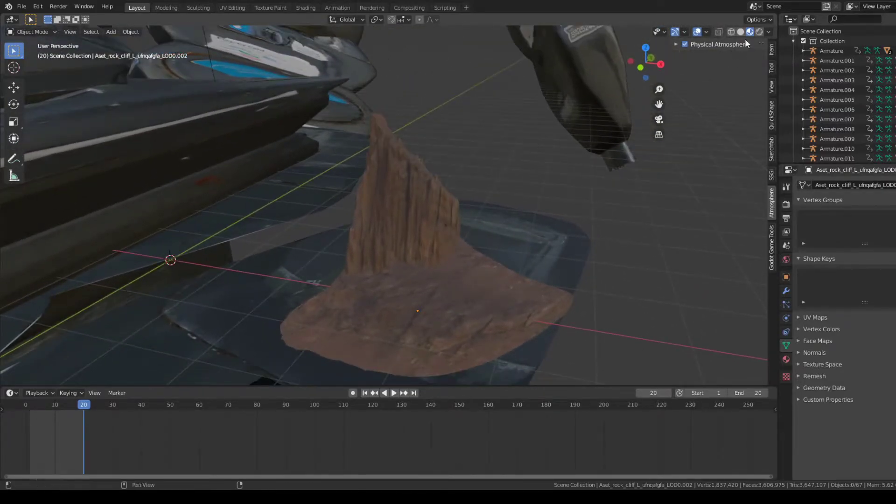
{"action": "middle_click_drag", "start_coordinate": [473, 211], "coordinate": [483, 261]}
{"action": "left_click", "coordinate": [442, 259]}
{"action": "left_click", "coordinate": [465, 228]}
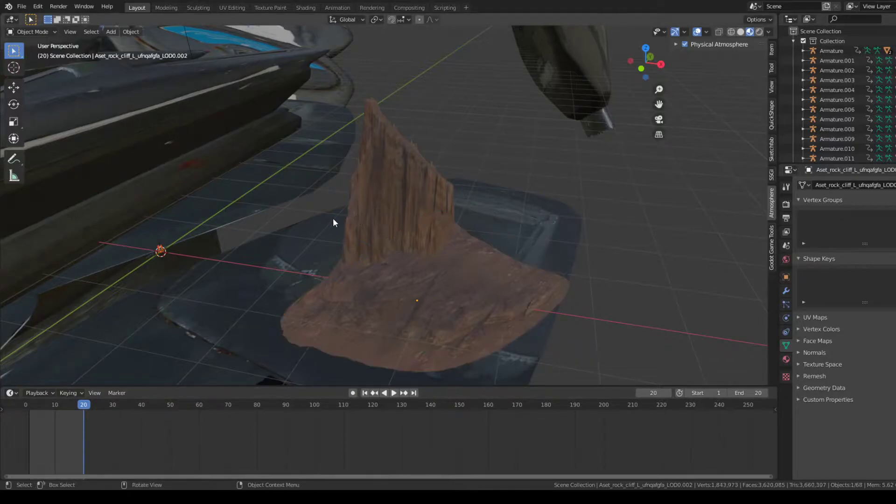
- Scale the imported statue up uniformly and move it onto the flat rock base in front of the cliff
{"action": "scroll", "coordinate": [363, 211], "scroll_direction": "down", "scroll_amount": 6}
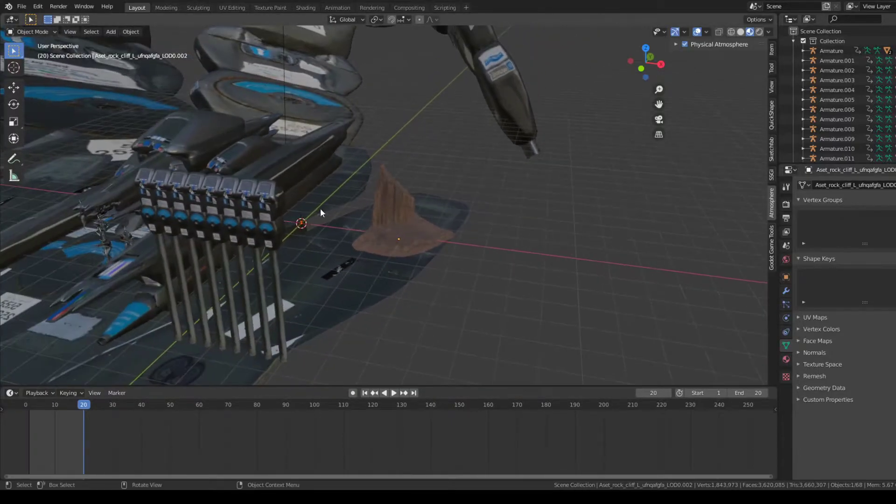
{"action": "scroll", "coordinate": [317, 228], "scroll_direction": "up", "scroll_amount": 6}
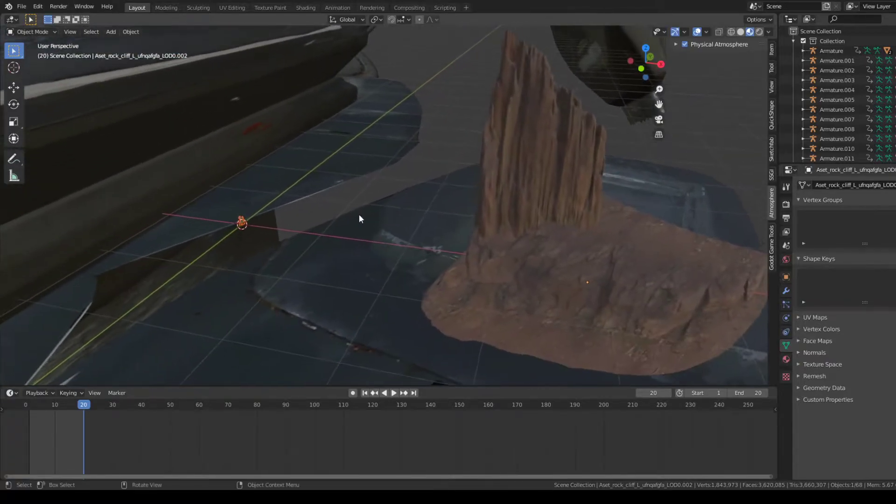
{"action": "key", "text": "s"}
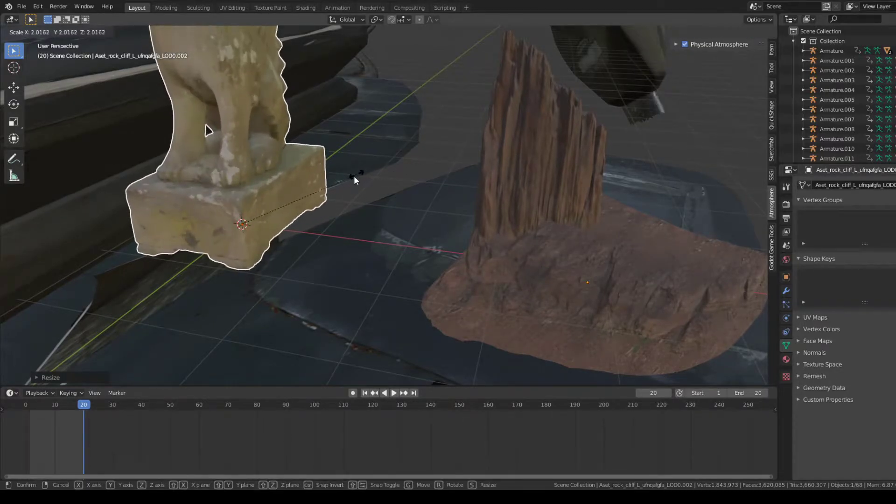
{"action": "key", "text": "g"}
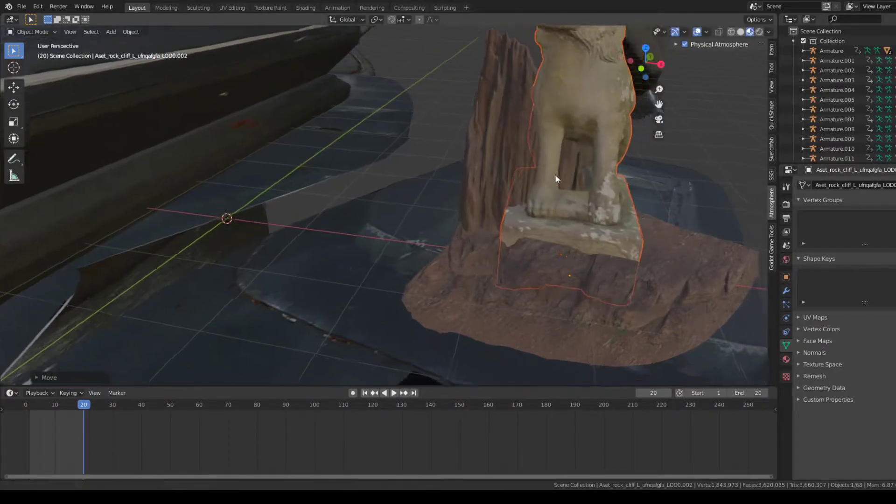
{"action": "left_click", "coordinate": [562, 175]}
{"action": "middle_click_drag", "start_coordinate": [562, 176], "coordinate": [482, 178]}
- Reposition the stone statue on the rock base and scale it down uniformly by a factor of about 0.76
{"action": "key", "text": "g"}
{"action": "left_click", "coordinate": [561, 193]}
{"action": "middle_click_drag", "start_coordinate": [562, 193], "coordinate": [456, 240]}
{"action": "scroll", "coordinate": [488, 213], "scroll_direction": "down", "scroll_amount": 2}
{"action": "key", "text": "s"}
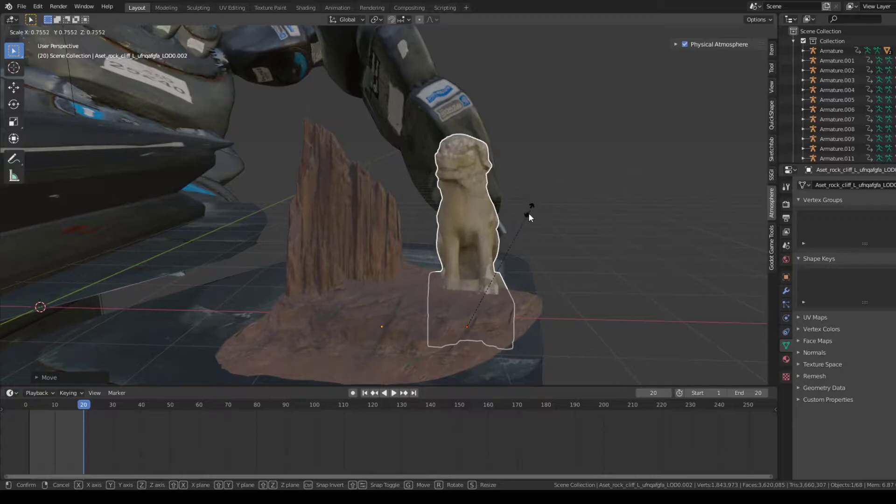
{"action": "left_click", "coordinate": [528, 217]}
{"action": "left_click", "coordinate": [529, 216]}
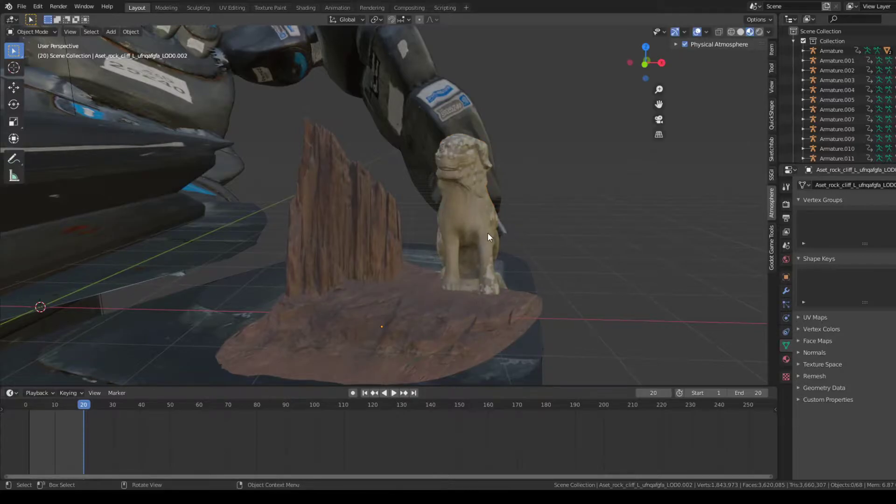
- Select the scaled statue and move it closer to the upright cliff on the flat rock base
{"action": "left_click", "coordinate": [488, 232]}
{"action": "key", "text": "g"}
{"action": "left_click", "coordinate": [469, 223]}
{"action": "middle_click_drag", "start_coordinate": [469, 223], "coordinate": [441, 258]}
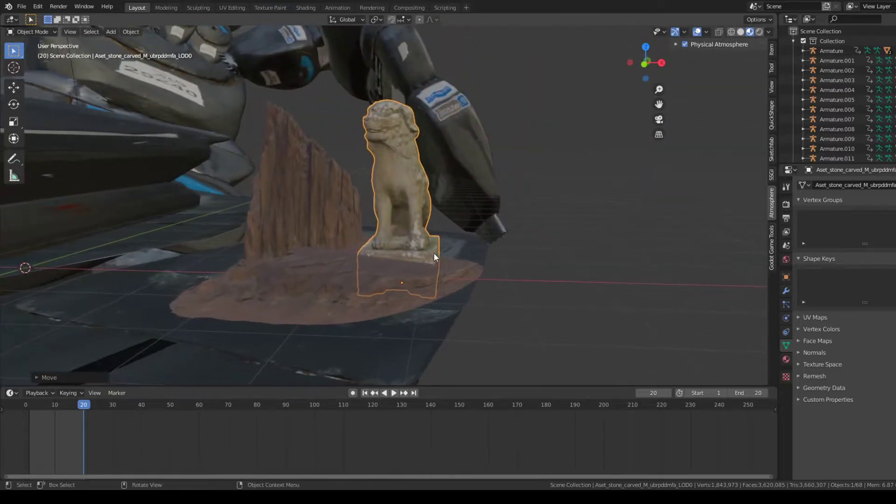
{"action": "scroll", "coordinate": [439, 248], "scroll_direction": "up", "scroll_amount": 3}
{"action": "middle_click_drag", "start_coordinate": [407, 194], "coordinate": [447, 213]}
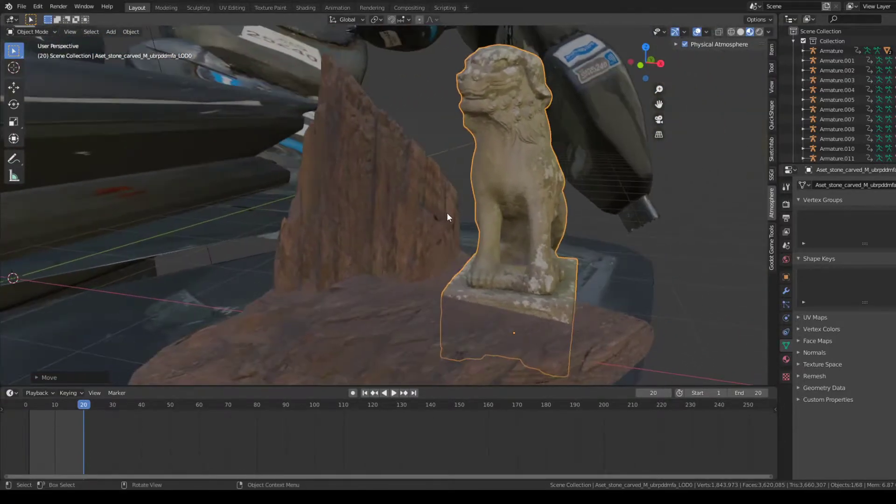
{"action": "middle_click_drag", "start_coordinate": [511, 144], "coordinate": [471, 159]}
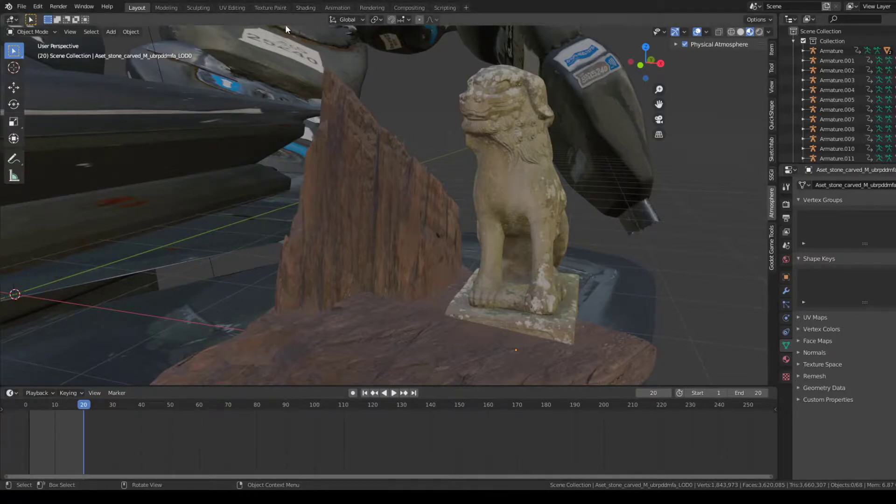
- Open the Shading workspace and show the object shader nodes of the statue's material
{"action": "left_click", "coordinate": [306, 8]}
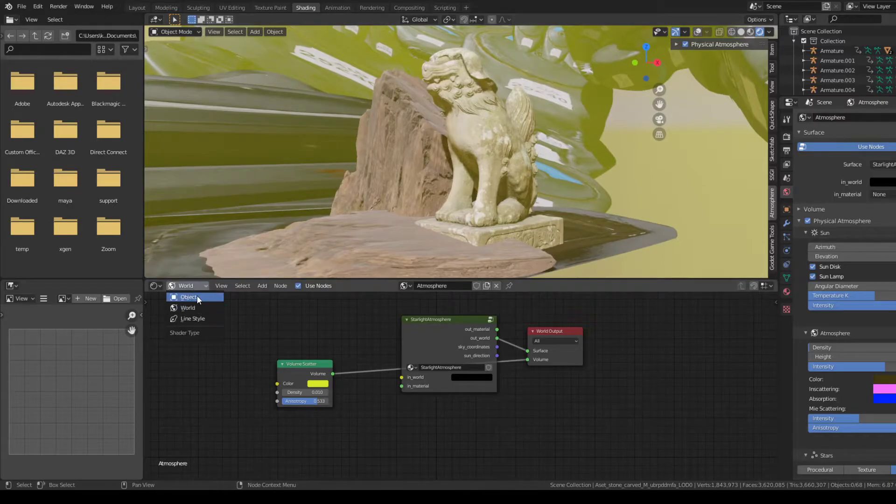
{"action": "left_click", "coordinate": [199, 299]}
{"action": "middle_click_drag", "start_coordinate": [397, 327], "coordinate": [344, 360]}
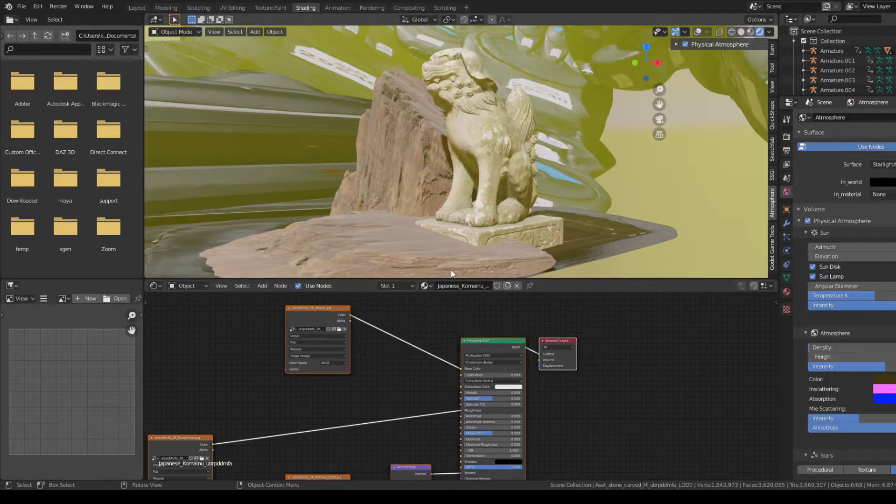
{"action": "middle_click_drag", "start_coordinate": [483, 144], "coordinate": [436, 264]}
{"action": "middle_click_drag", "start_coordinate": [399, 306], "coordinate": [434, 310]}
{"action": "scroll", "coordinate": [433, 310], "scroll_direction": "up", "scroll_amount": 3}
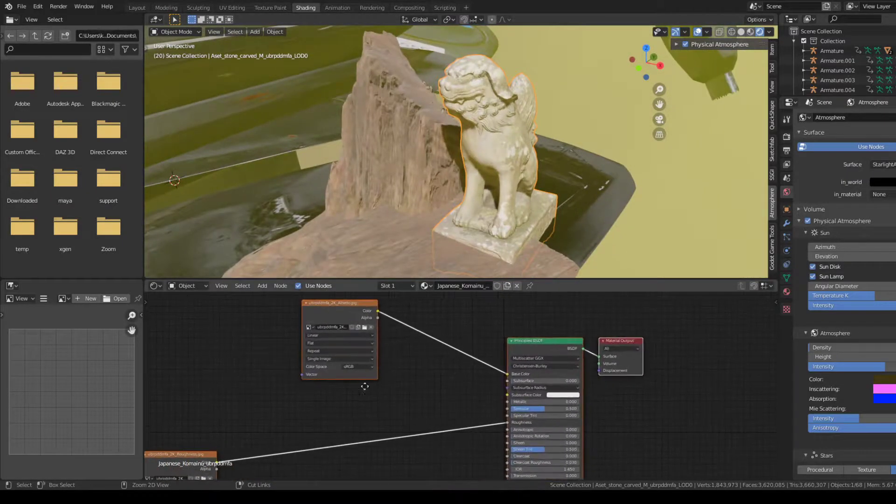
- Examine the texture connections and Principled BSDF inputs in the statue's material node tree
{"action": "middle_click_drag", "start_coordinate": [458, 409], "coordinate": [403, 351]}
{"action": "middle_click_drag", "start_coordinate": [441, 382], "coordinate": [477, 269]}
{"action": "middle_click_drag", "start_coordinate": [445, 381], "coordinate": [320, 458]}
{"action": "middle_click_drag", "start_coordinate": [424, 357], "coordinate": [426, 416]}
{"action": "scroll", "coordinate": [426, 416], "scroll_direction": "down", "scroll_amount": 3}
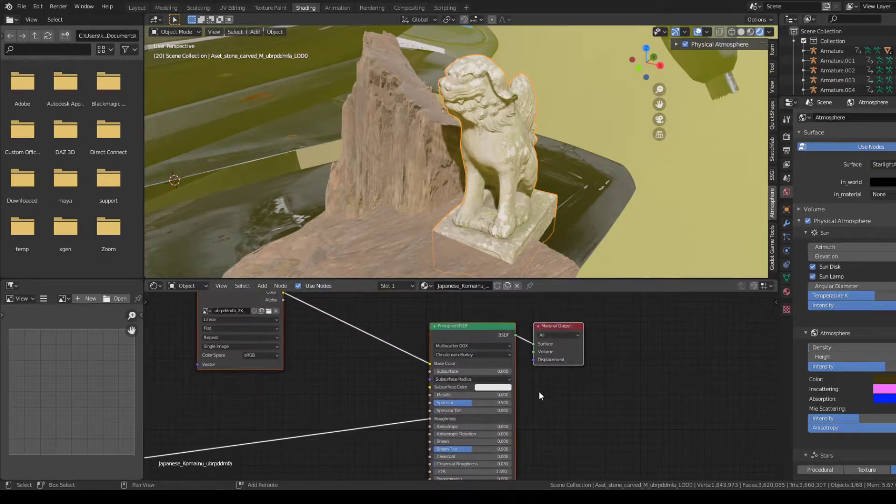
{"action": "scroll", "coordinate": [540, 395], "scroll_direction": "down", "scroll_amount": 3, "text": "shift"}
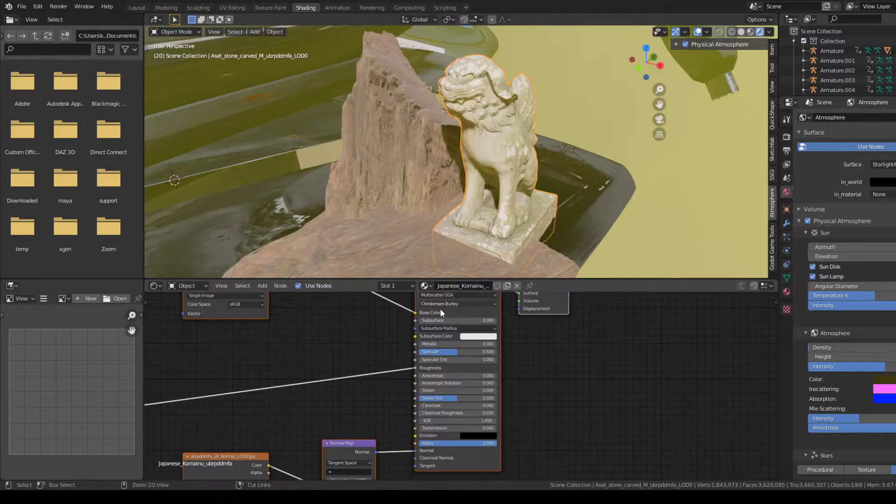
{"action": "scroll", "coordinate": [436, 303], "scroll_direction": "down", "scroll_amount": 2, "text": "shift"}
{"action": "scroll", "coordinate": [444, 336], "scroll_direction": "up", "scroll_amount": 2}
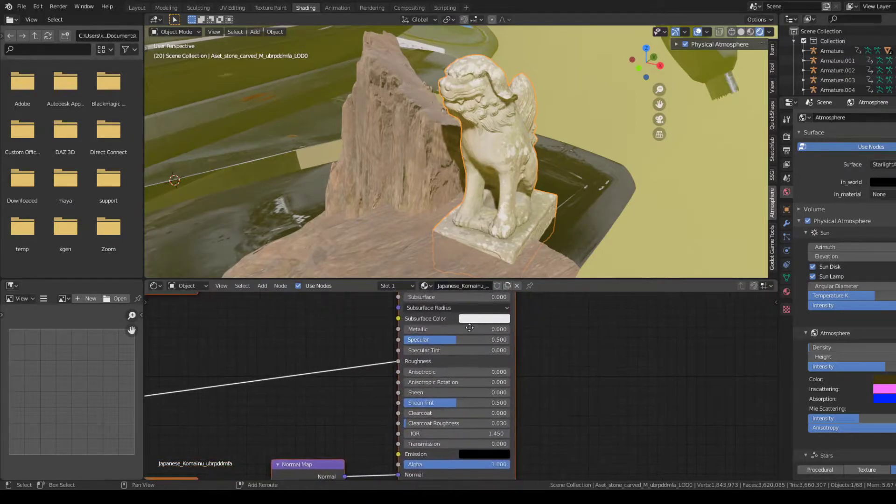
{"action": "scroll", "coordinate": [470, 326], "scroll_direction": "down", "scroll_amount": 2}
{"action": "scroll", "coordinate": [420, 349], "scroll_direction": "up", "scroll_amount": 2}
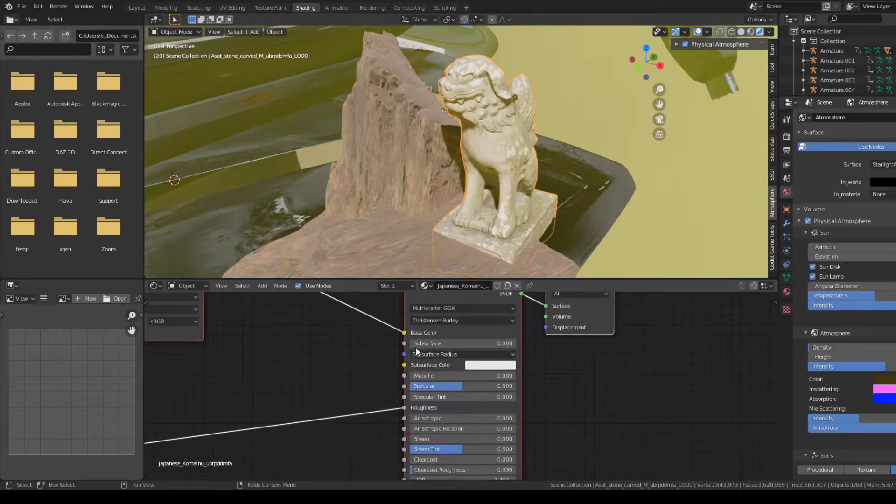
- Set the Specular value of the statue's Principled BSDF to 0.432
{"action": "left_click_drag", "start_coordinate": [403, 332], "coordinate": [405, 333]}
{"action": "middle_click_drag", "start_coordinate": [388, 371], "coordinate": [389, 372]}
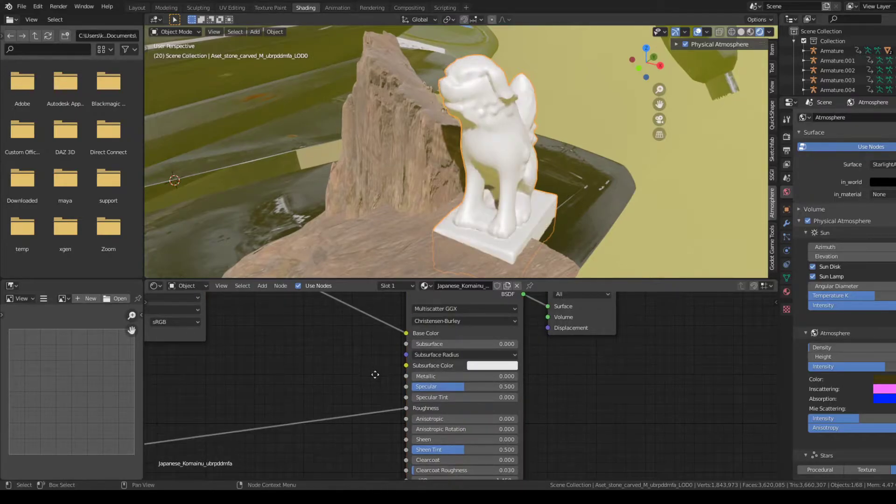
{"action": "middle_click_drag", "start_coordinate": [355, 346], "coordinate": [384, 360]}
{"action": "scroll", "coordinate": [410, 371], "scroll_direction": "down", "scroll_amount": 1}
{"action": "mouse_move", "coordinate": [450, 363]}
{"action": "left_mouse_down"}
{"action": "mouse_move", "coordinate": [503, 359]}
{"action": "mouse_move", "coordinate": [416, 356]}
{"action": "left_mouse_up"}
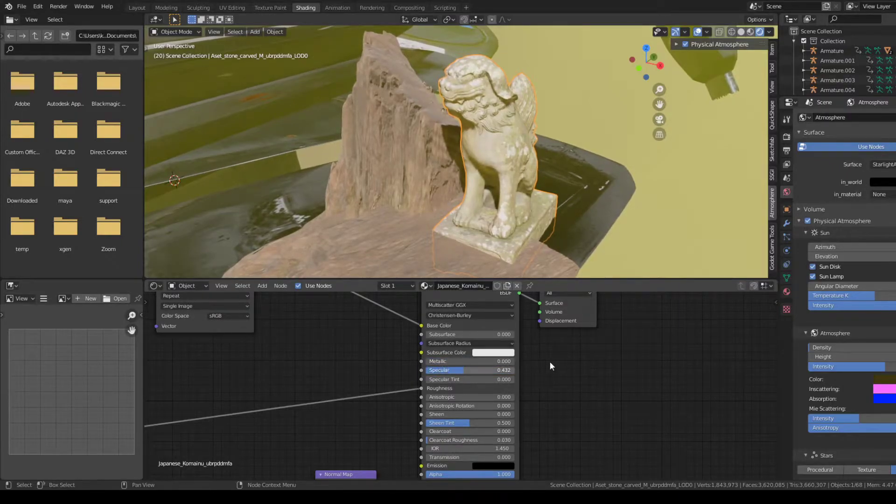
- Try a Metallic value of 1.000 on the statue's Principled BSDF and return it to 0.000
{"action": "middle_click_drag", "start_coordinate": [390, 360], "coordinate": [468, 360]}
{"action": "left_click_drag", "start_coordinate": [535, 360], "coordinate": [656, 352]}
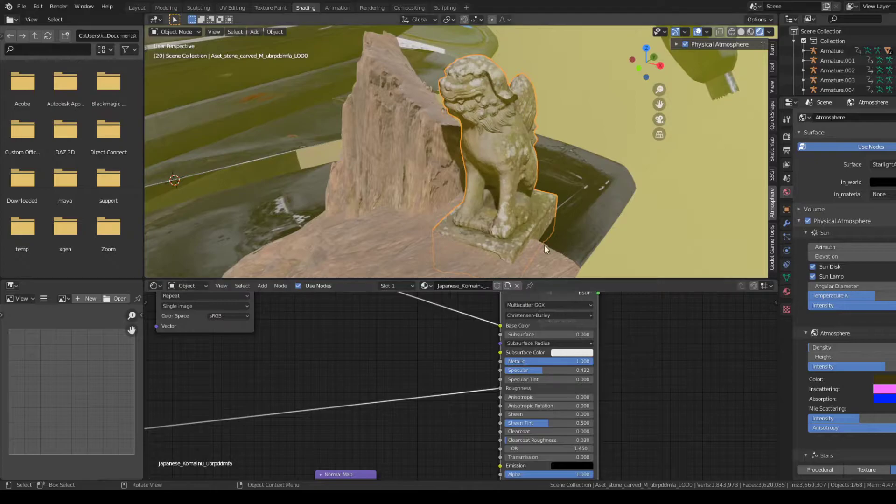
{"action": "left_click_drag", "start_coordinate": [573, 361], "coordinate": [464, 364]}
{"action": "middle_click_drag", "start_coordinate": [528, 218], "coordinate": [469, 239]}
{"action": "middle_click_drag", "start_coordinate": [451, 323], "coordinate": [385, 434]}
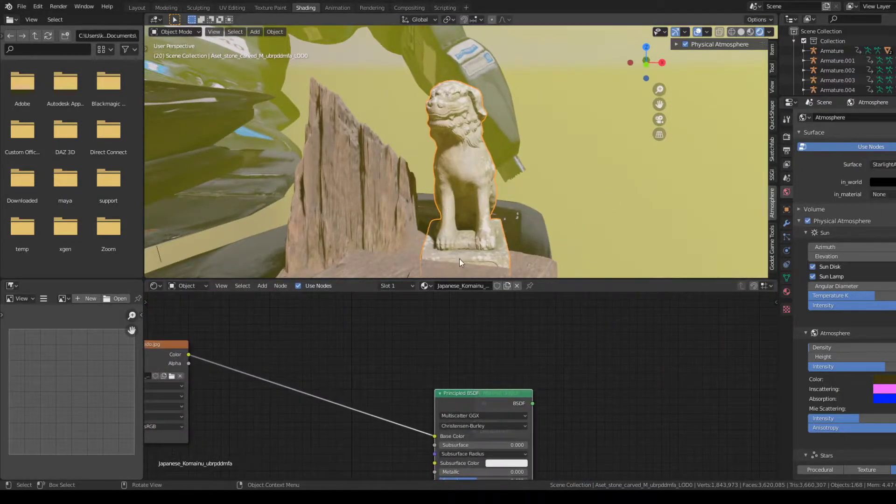
- Browse the materials available for the statue and view it beside the cliff from several angles
{"action": "left_click", "coordinate": [425, 286]}
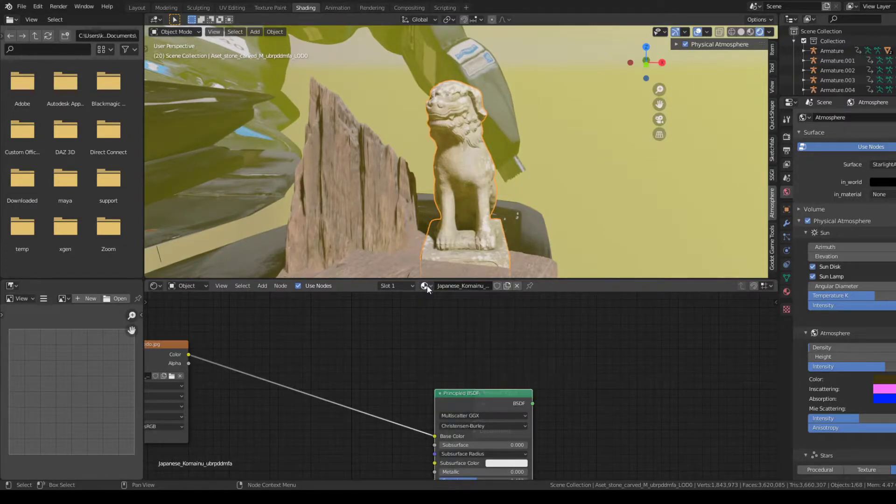
{"action": "middle_click_drag", "start_coordinate": [481, 200], "coordinate": [542, 152]}
{"action": "left_click", "coordinate": [478, 206]}
{"action": "middle_click_drag", "start_coordinate": [478, 206], "coordinate": [472, 228]}
{"action": "left_click", "coordinate": [456, 138]}
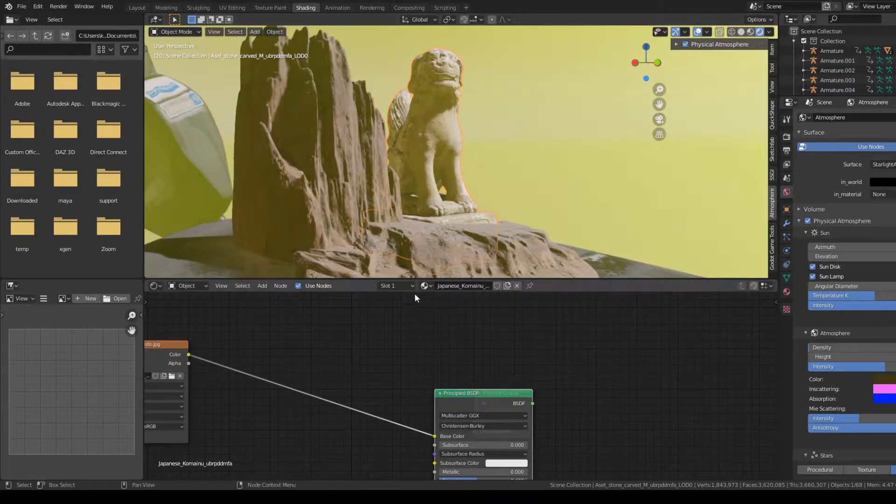
{"action": "left_click", "coordinate": [424, 286]}
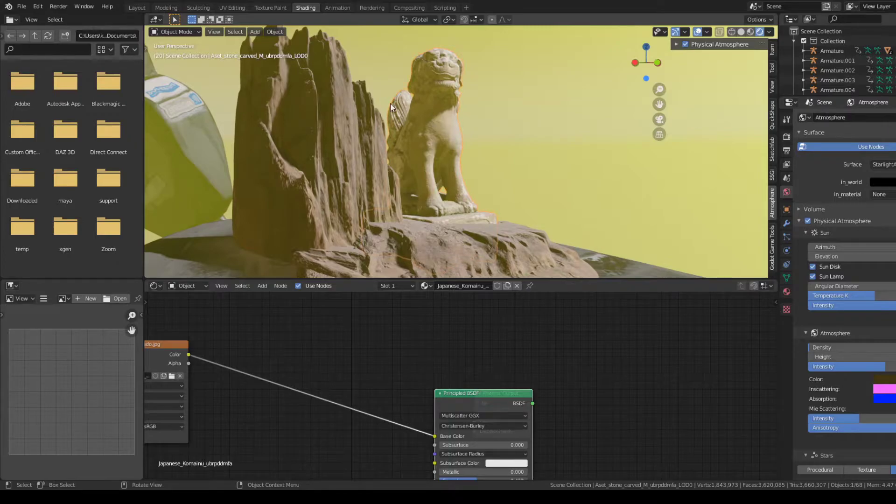
{"action": "middle_click_drag", "start_coordinate": [396, 141], "coordinate": [446, 144]}
{"action": "left_click", "coordinate": [426, 286]}
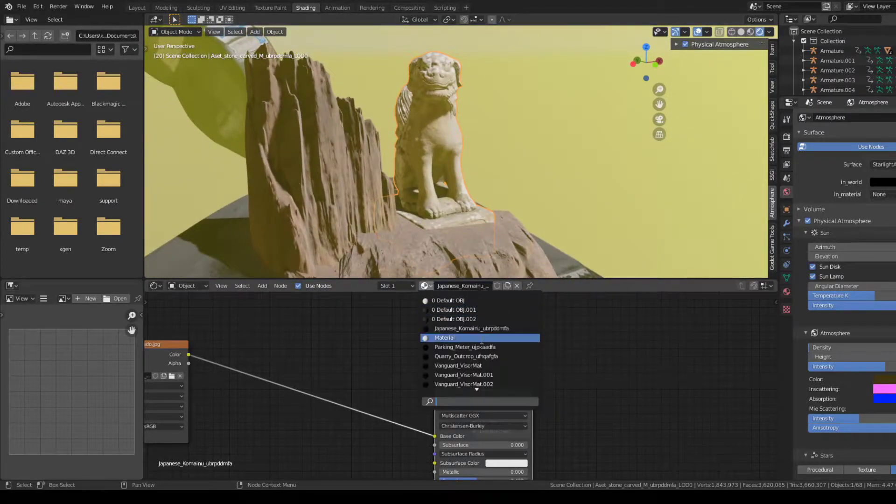
{"action": "left_click", "coordinate": [424, 286]}
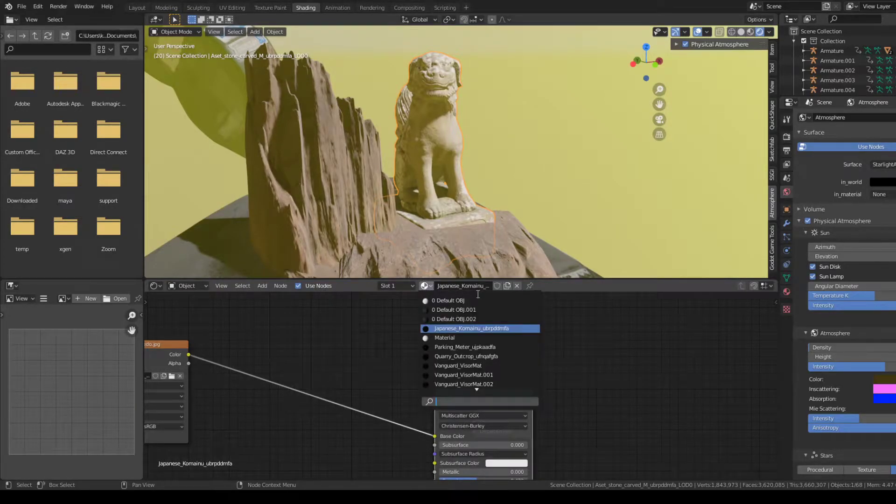
{"action": "scroll", "coordinate": [481, 371], "scroll_direction": "down", "scroll_amount": 3}
{"action": "scroll", "coordinate": [482, 350], "scroll_direction": "up", "scroll_amount": 3}
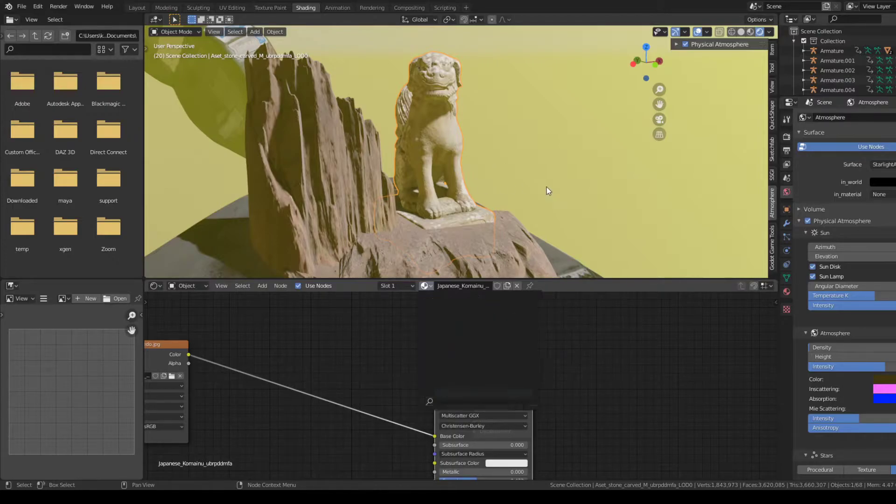
{"action": "middle_click_drag", "start_coordinate": [547, 187], "coordinate": [436, 197]}
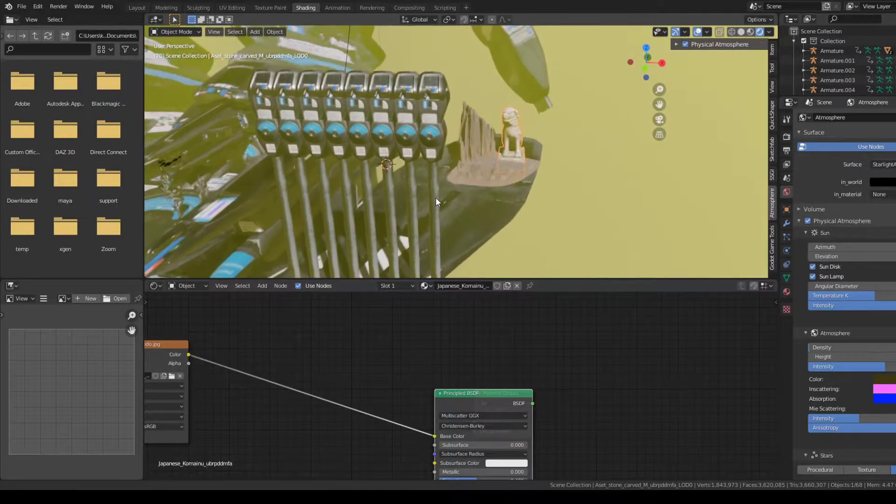
- Select a parking meter in the nearby row and check which material it uses
{"action": "scroll", "coordinate": [447, 147], "scroll_direction": "up", "scroll_amount": 5}
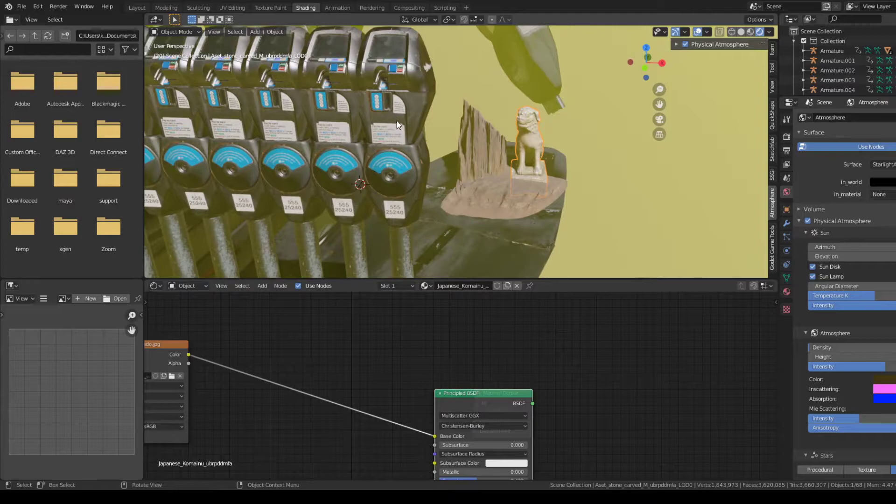
{"action": "left_click", "coordinate": [369, 141]}
{"action": "left_click", "coordinate": [419, 286]}
{"action": "left_click", "coordinate": [421, 286]}
{"action": "middle_click_drag", "start_coordinate": [556, 186], "coordinate": [578, 195], "text": "shift"}
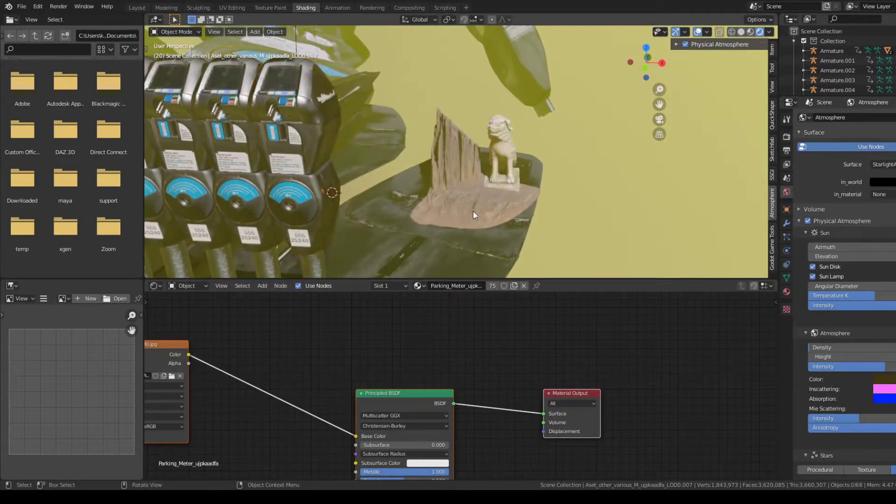
- Assign the Parking_Meter_ujpkaadfa material to the upright rock cliff beside the statue
{"action": "middle_click_drag", "start_coordinate": [471, 216], "coordinate": [610, 173], "text": "ctrl"}
{"action": "left_click", "coordinate": [448, 172]}
{"action": "middle_click_drag", "start_coordinate": [453, 183], "coordinate": [437, 247]}
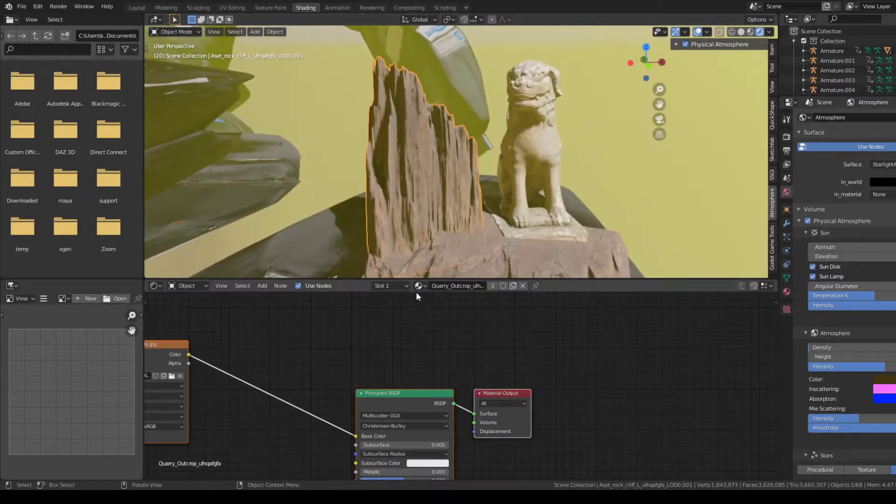
{"action": "left_click", "coordinate": [420, 286]}
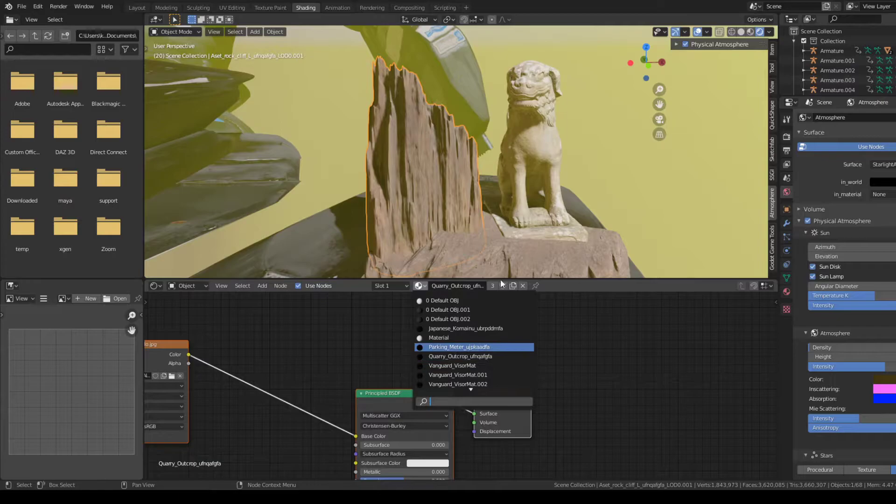
{"action": "left_click", "coordinate": [459, 347]}
- Assign the Parking_Meter_ujpkaadfa material to the flat rock base under the statue
{"action": "middle_click_drag", "start_coordinate": [493, 196], "coordinate": [455, 279]}
{"action": "left_click", "coordinate": [517, 248]}
{"action": "left_click", "coordinate": [419, 286]}
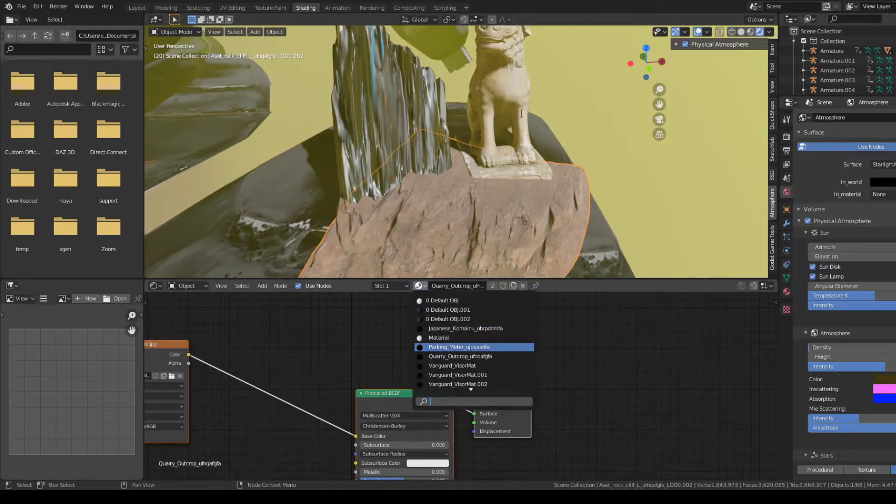
{"action": "middle_click_drag", "start_coordinate": [508, 198], "coordinate": [520, 198]}
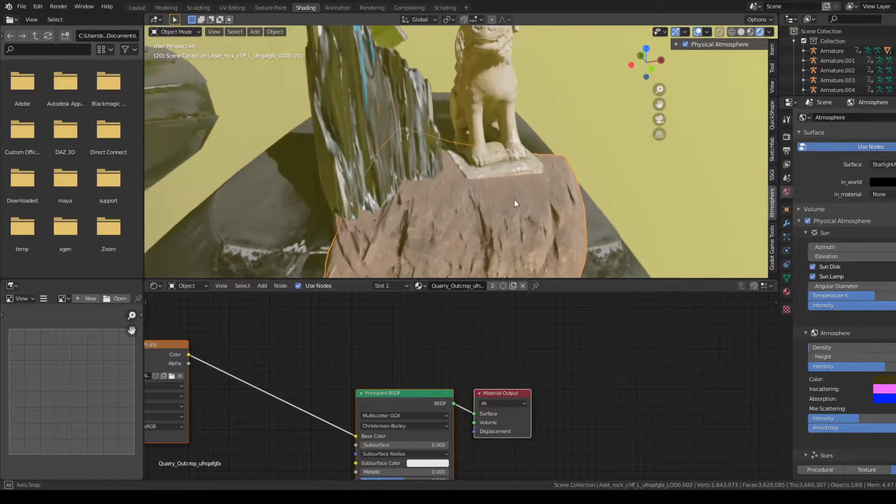
{"action": "left_click", "coordinate": [419, 286]}
{"action": "left_click", "coordinate": [441, 347]}
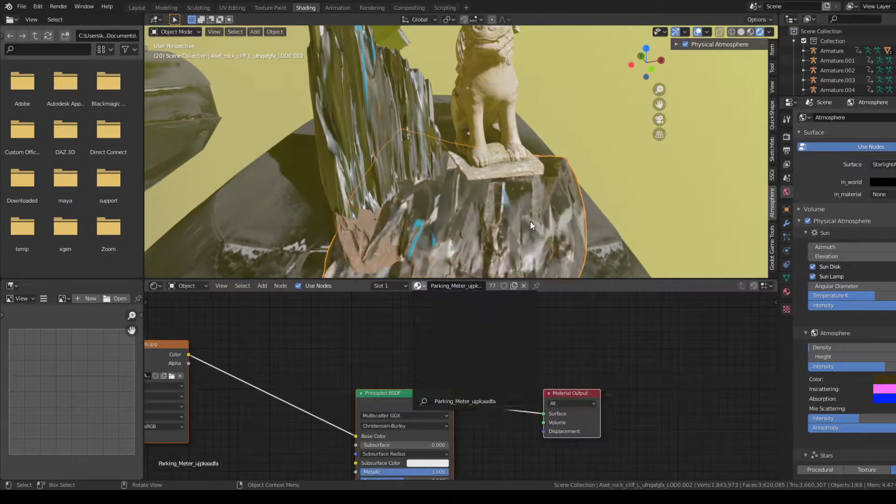
{"action": "middle_click_drag", "start_coordinate": [525, 152], "coordinate": [494, 94]}
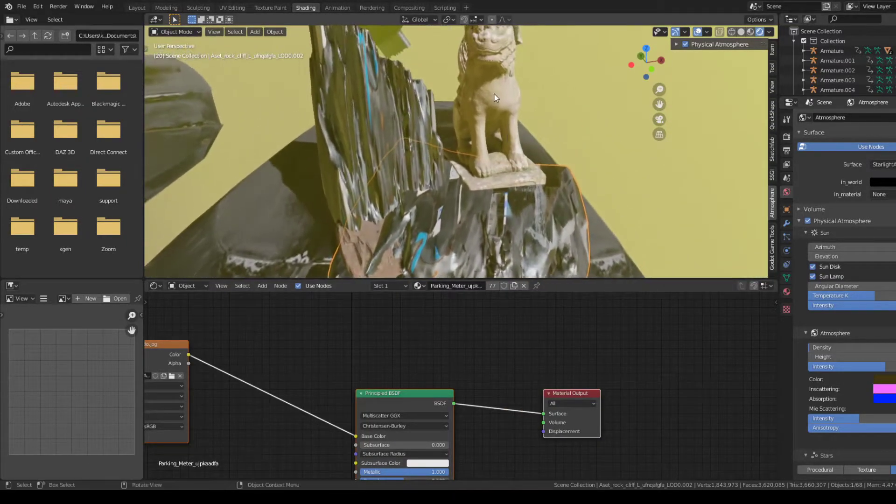
- Frame the stone statue and assign the Parking_Meter_ujpkaadfa material to it
{"action": "left_click", "coordinate": [494, 93]}
{"action": "key", "text": "KP_Decimal"}
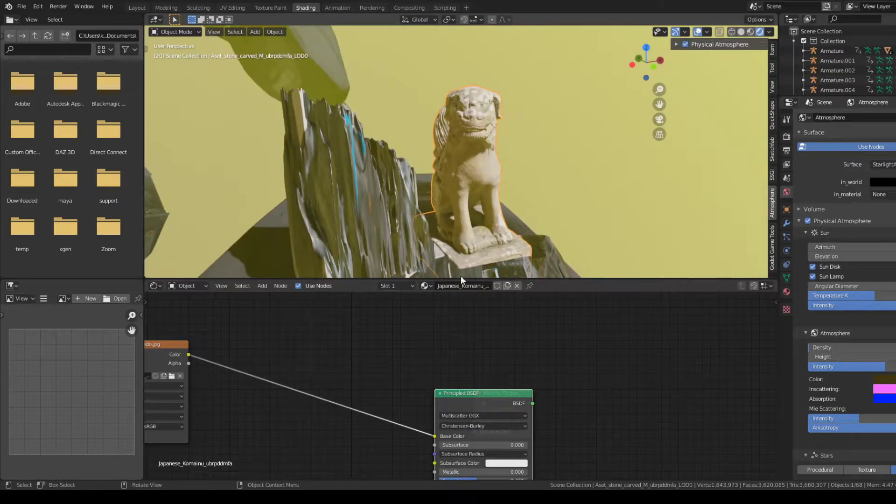
{"action": "left_click", "coordinate": [425, 286]}
{"action": "key", "text": "Return"}
{"action": "middle_click_drag", "start_coordinate": [536, 176], "coordinate": [504, 190]}
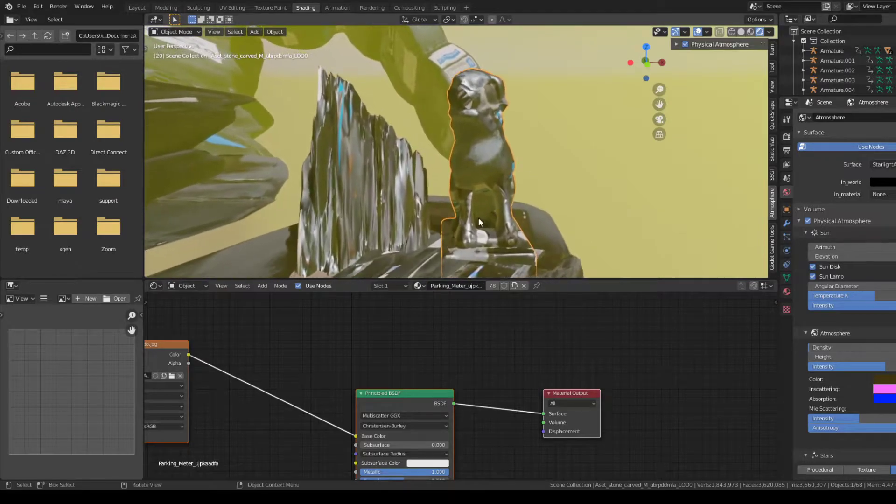
- Assign the Quarry_Outcrop_ufnqafgfa material to the statue and select the flat rock base beneath it
{"action": "left_click", "coordinate": [423, 286]}
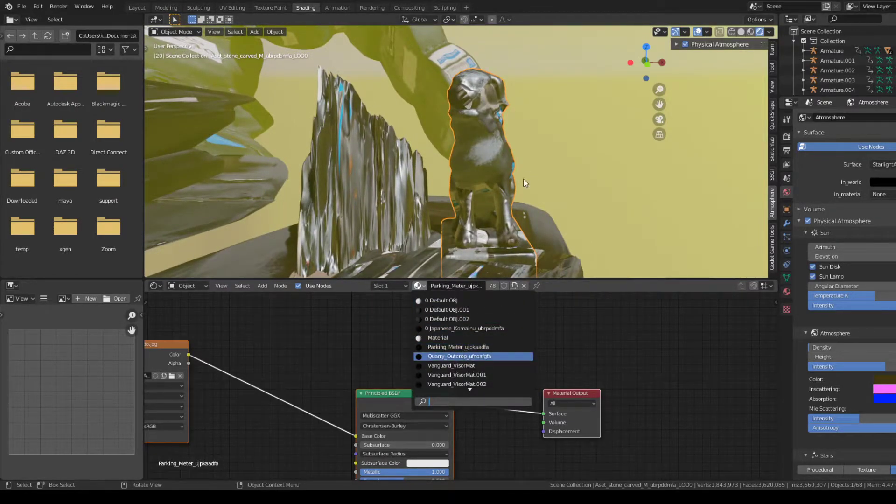
{"action": "key", "text": "Return"}
{"action": "middle_click_drag", "start_coordinate": [479, 172], "coordinate": [473, 241]}
{"action": "left_click", "coordinate": [472, 241]}
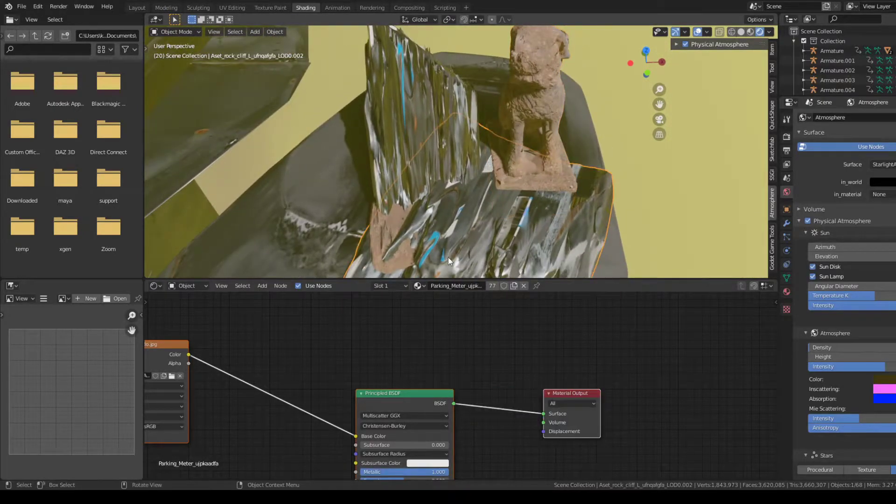
- Assign the Quarry_Outcrop_ufnqafgfa material to the flat rock base and to the upright rock cliff beside the statue
{"action": "left_click", "coordinate": [419, 285]}
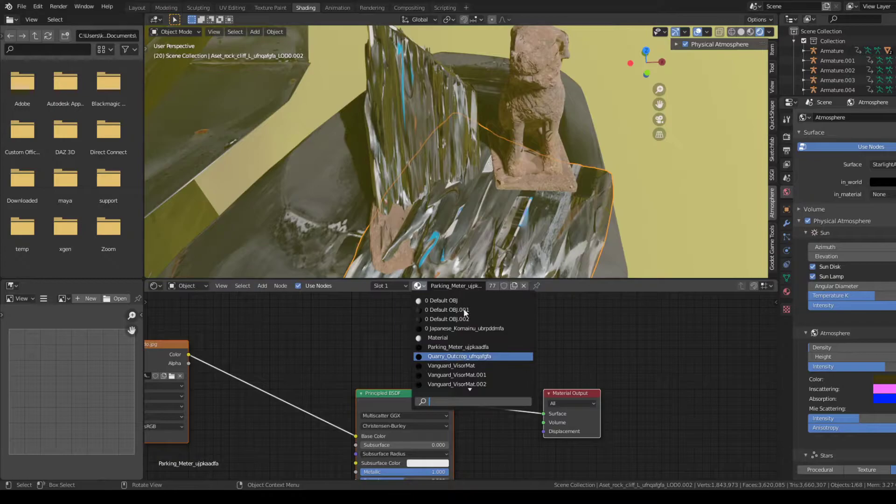
{"action": "key", "text": "Return"}
{"action": "left_click", "coordinate": [439, 188]}
{"action": "left_click", "coordinate": [419, 286]}
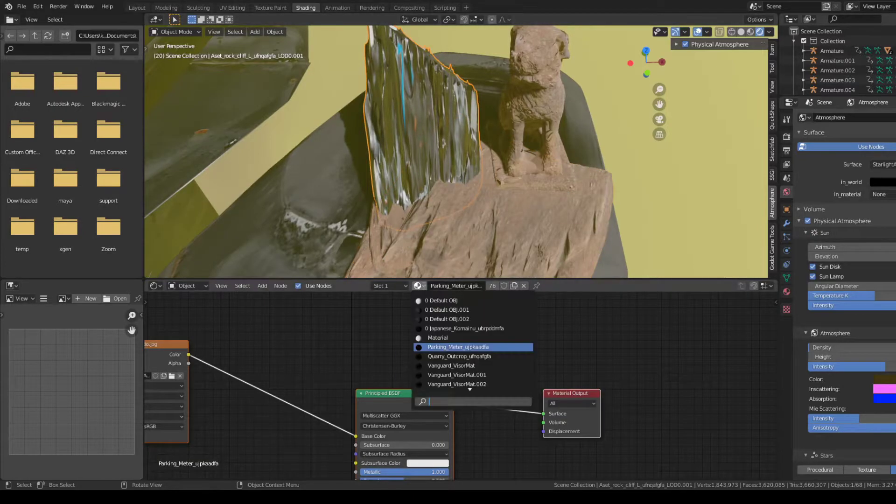
{"action": "left_click", "coordinate": [451, 357]}
- Examine the statue, the rock cliff and the rock base with their shared material from several angles and distances
{"action": "middle_click_drag", "start_coordinate": [515, 190], "coordinate": [491, 153]}
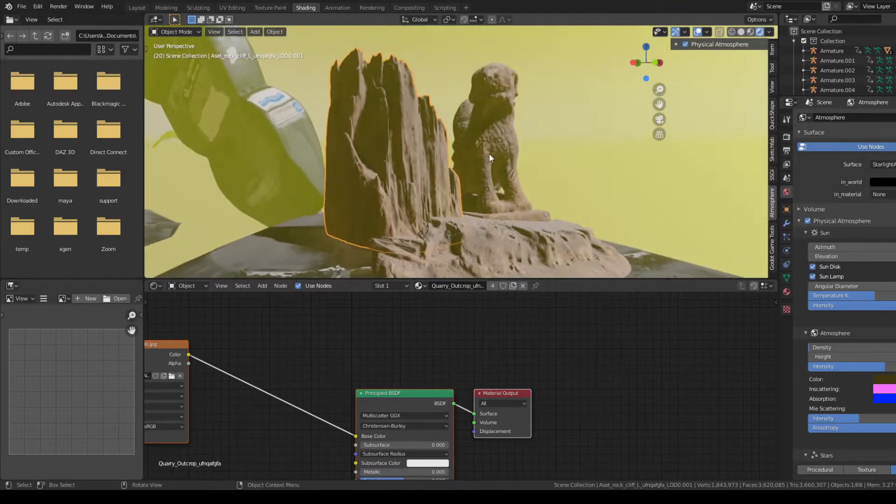
{"action": "scroll", "coordinate": [491, 153], "scroll_direction": "up", "scroll_amount": 6}
{"action": "scroll", "coordinate": [607, 113], "scroll_direction": "down", "scroll_amount": 5}
{"action": "middle_click_drag", "start_coordinate": [566, 131], "coordinate": [467, 224]}
{"action": "left_click", "coordinate": [505, 150]}
{"action": "left_click", "coordinate": [467, 224]}
{"action": "scroll", "coordinate": [433, 305], "scroll_direction": "left", "scroll_amount": 10}
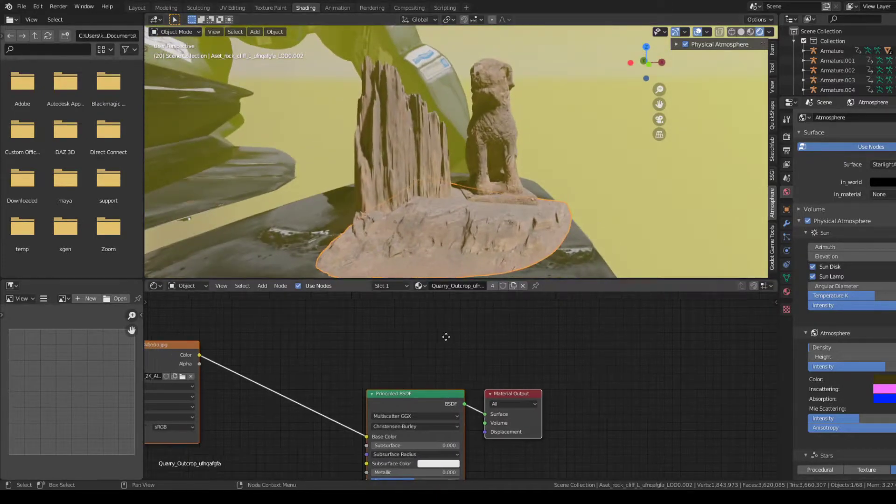
{"action": "middle_click_drag", "start_coordinate": [530, 167], "coordinate": [532, 142]}
{"action": "scroll", "coordinate": [515, 155], "scroll_direction": "up", "scroll_amount": 4}
{"action": "scroll", "coordinate": [554, 136], "scroll_direction": "down", "scroll_amount": 4}
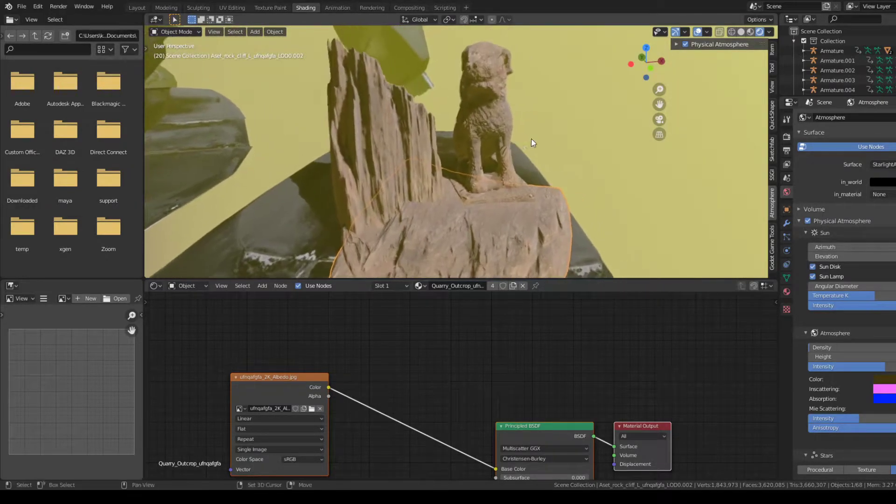
- Turn off the Physical Atmosphere and review its sun, atmosphere, ground and artistic settings
{"action": "left_click", "coordinate": [686, 45]}
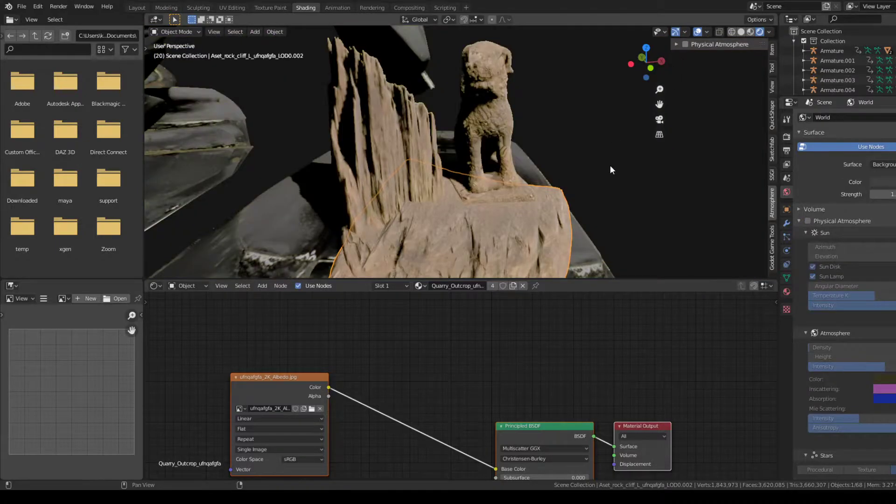
{"action": "middle_click_drag", "start_coordinate": [573, 150], "coordinate": [588, 115]}
{"action": "left_click", "coordinate": [687, 46]}
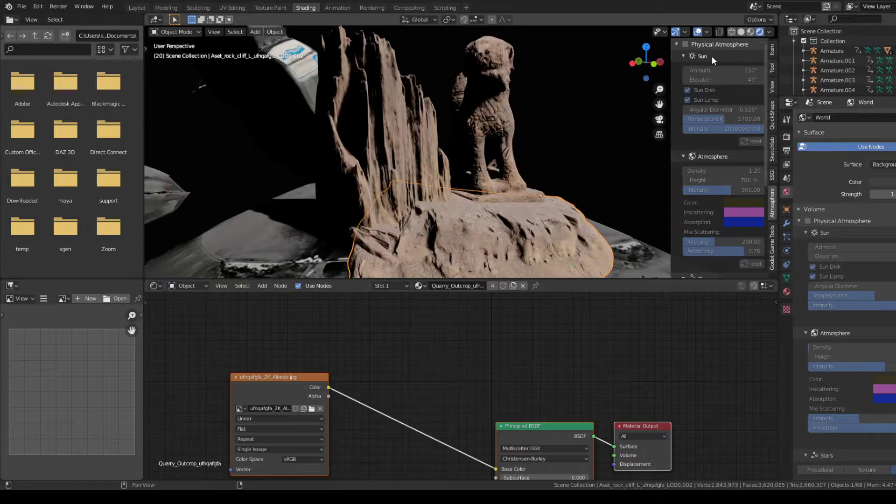
{"action": "scroll", "coordinate": [719, 122], "scroll_direction": "down", "scroll_amount": 2}
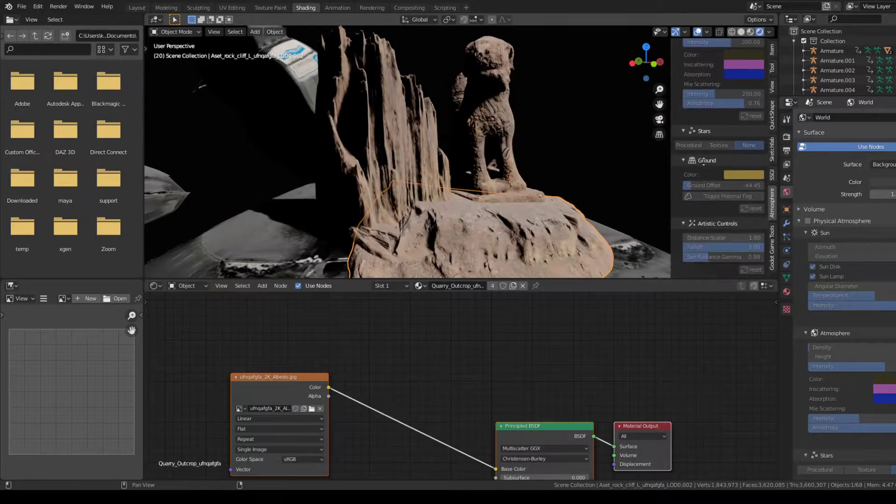
{"action": "scroll", "coordinate": [712, 122], "scroll_direction": "up", "scroll_amount": 2}
{"action": "scroll", "coordinate": [713, 140], "scroll_direction": "down", "scroll_amount": 5}
{"action": "scroll", "coordinate": [714, 174], "scroll_direction": "up", "scroll_amount": 4}
{"action": "scroll", "coordinate": [715, 107], "scroll_direction": "down", "scroll_amount": 1}
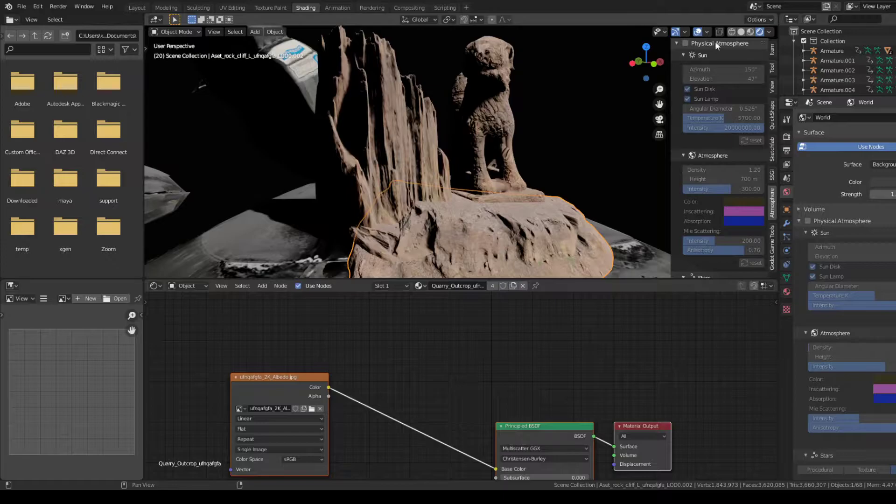
- Turn the Physical Atmosphere on and set the sun's azimuth to 138°
{"action": "left_click", "coordinate": [686, 43]}
{"action": "middle_click_drag", "start_coordinate": [571, 110], "coordinate": [721, 107]}
{"action": "mouse_move", "coordinate": [728, 69]}
{"action": "left_mouse_down"}
{"action": "mouse_move", "coordinate": [708, 79]}
{"action": "mouse_move", "coordinate": [717, 81]}
{"action": "left_mouse_up"}
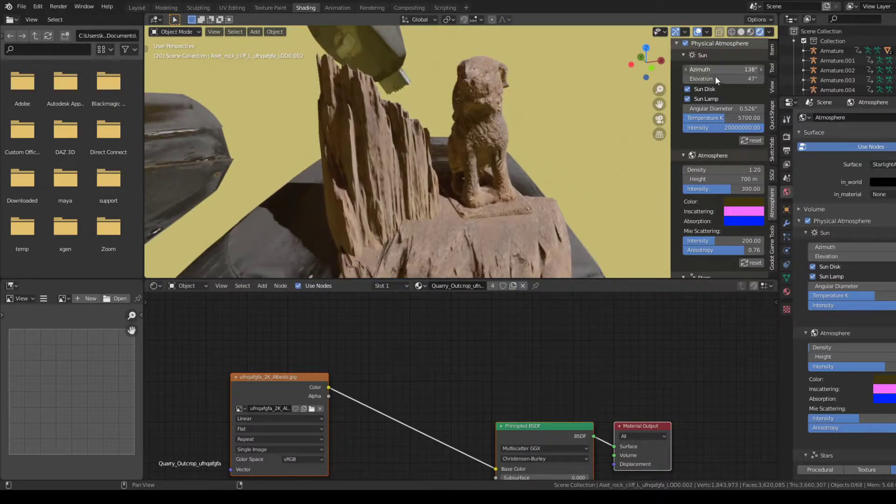
- Turn off the Physical Atmosphere, collapse its settings and view the whole scene in rendered shading
{"action": "left_click", "coordinate": [686, 44]}
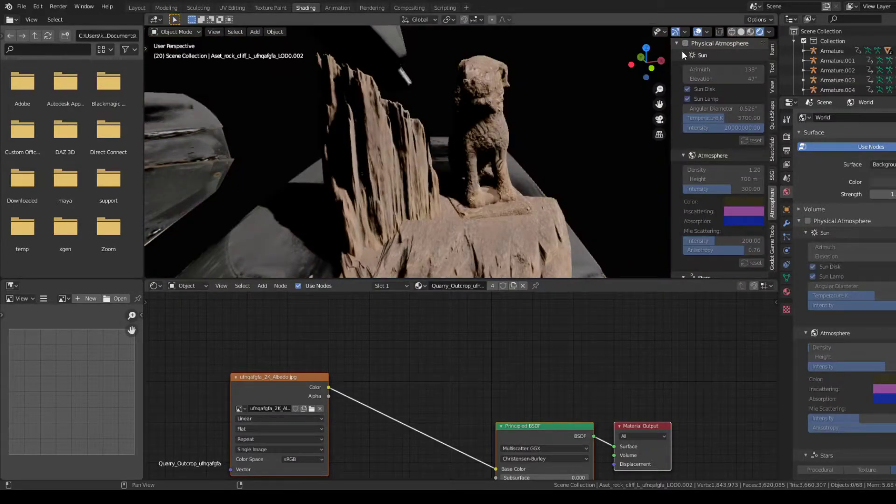
{"action": "left_click", "coordinate": [677, 44]}
{"action": "left_click", "coordinate": [751, 32]}
{"action": "left_click", "coordinate": [760, 32]}
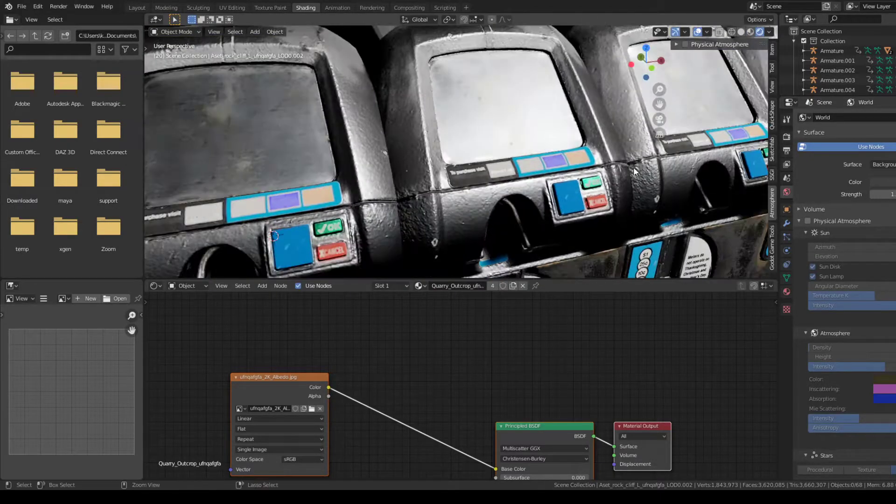
{"action": "mouse_move", "coordinate": [634, 172]}
{"action": "middle_mouse_down"}
{"action": "mouse_move", "coordinate": [460, 186]}
{"action": "mouse_move", "coordinate": [442, 172]}
{"action": "mouse_move", "coordinate": [505, 163]}
{"action": "mouse_move", "coordinate": [445, 206]}
{"action": "mouse_move", "coordinate": [441, 109]}
{"action": "mouse_move", "coordinate": [464, 153]}
{"action": "mouse_move", "coordinate": [370, 192]}
{"action": "mouse_move", "coordinate": [383, 169]}
{"action": "mouse_move", "coordinate": [506, 175]}
{"action": "mouse_move", "coordinate": [447, 155]}
{"action": "mouse_move", "coordinate": [457, 150]}
{"action": "mouse_move", "coordinate": [449, 205]}
{"action": "mouse_move", "coordinate": [497, 178]}
{"action": "mouse_move", "coordinate": [466, 108]}
{"action": "mouse_move", "coordinate": [527, 159]}
{"action": "mouse_move", "coordinate": [553, 150]}
{"action": "mouse_move", "coordinate": [472, 175]}
{"action": "mouse_move", "coordinate": [612, 177]}
{"action": "mouse_move", "coordinate": [551, 173]}
{"action": "mouse_move", "coordinate": [580, 176]}
{"action": "mouse_move", "coordinate": [603, 157]}
{"action": "middle_mouse_up"}
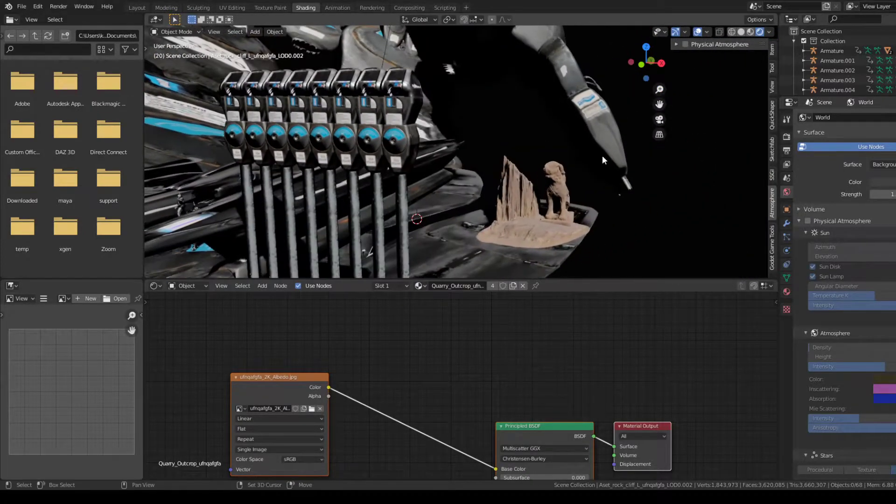
- Filter the outliner for "su", select the Sun light and show its light properties
{"action": "type", "text": "su"}
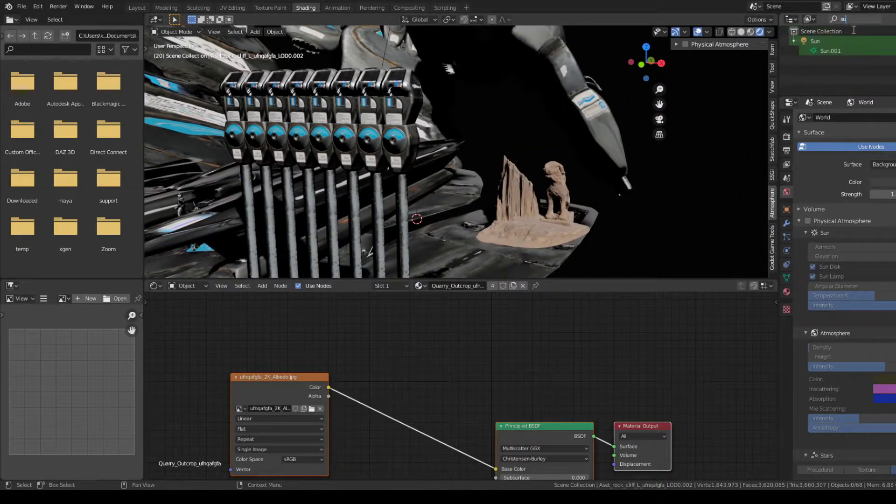
{"action": "left_click", "coordinate": [832, 51]}
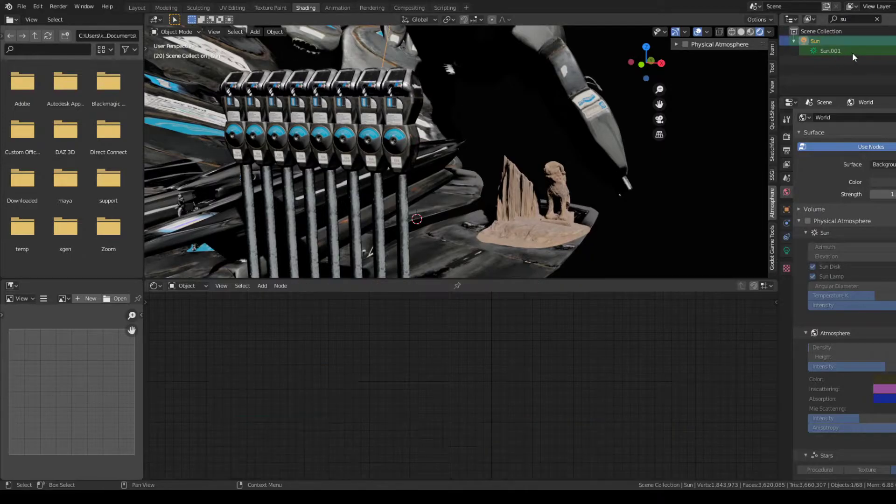
{"action": "left_click", "coordinate": [787, 251]}
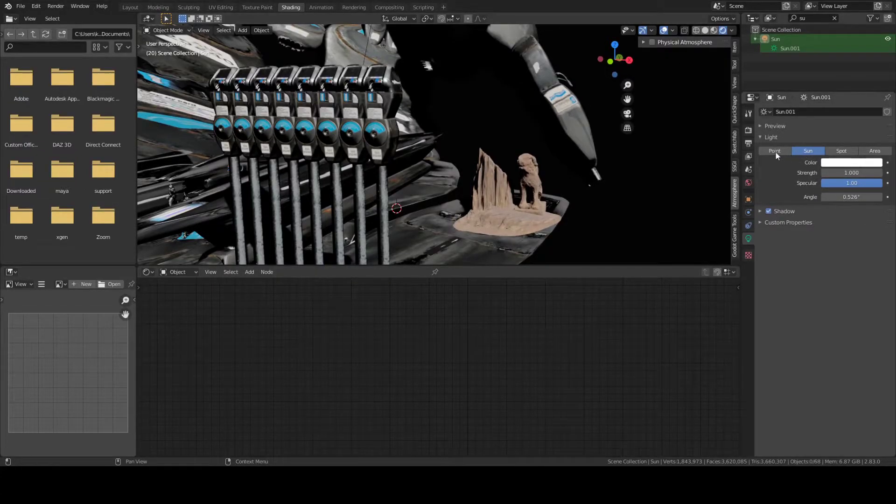
- Compare the scene in material preview and rendered shading, and change the Sun light's type to Point
{"action": "left_click", "coordinate": [714, 30]}
{"action": "left_click", "coordinate": [722, 30]}
{"action": "left_click", "coordinate": [714, 30]}
{"action": "left_click", "coordinate": [722, 31]}
{"action": "left_click", "coordinate": [773, 150]}
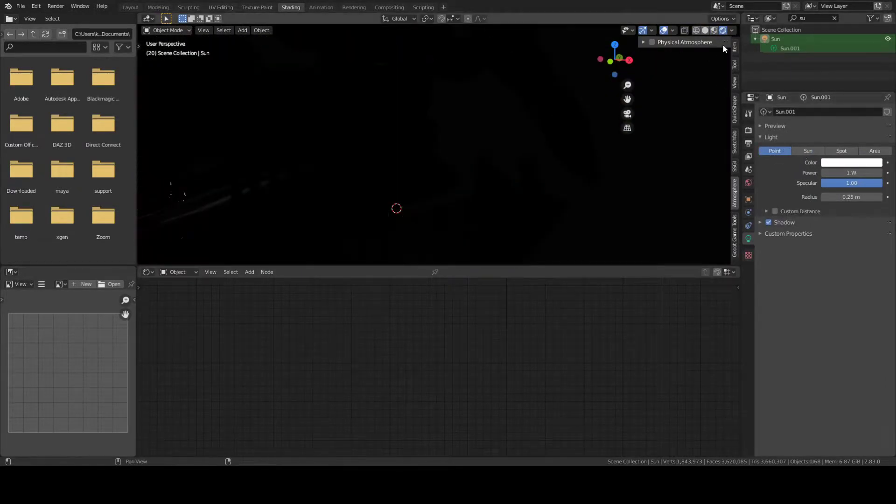
- Switch the viewport to material preview shading and frame the statue and rocks
{"action": "left_click", "coordinate": [714, 30]}
{"action": "left_click", "coordinate": [723, 31]}
{"action": "left_click", "coordinate": [714, 30]}
{"action": "scroll", "coordinate": [505, 138], "scroll_direction": "down", "scroll_amount": 5}
{"action": "mouse_move", "coordinate": [416, 150]}
{"action": "middle_mouse_down"}
{"action": "mouse_move", "coordinate": [480, 153]}
{"action": "mouse_move", "coordinate": [500, 139]}
{"action": "mouse_move", "coordinate": [450, 154]}
{"action": "mouse_move", "coordinate": [532, 150]}
{"action": "mouse_move", "coordinate": [453, 175]}
{"action": "mouse_move", "coordinate": [481, 173]}
{"action": "mouse_move", "coordinate": [493, 198]}
{"action": "mouse_move", "coordinate": [566, 174]}
{"action": "mouse_move", "coordinate": [472, 156]}
{"action": "mouse_move", "coordinate": [492, 190]}
{"action": "mouse_move", "coordinate": [547, 174]}
{"action": "mouse_move", "coordinate": [486, 164]}
{"action": "mouse_move", "coordinate": [439, 180]}
{"action": "mouse_move", "coordinate": [460, 158]}
{"action": "middle_mouse_up"}
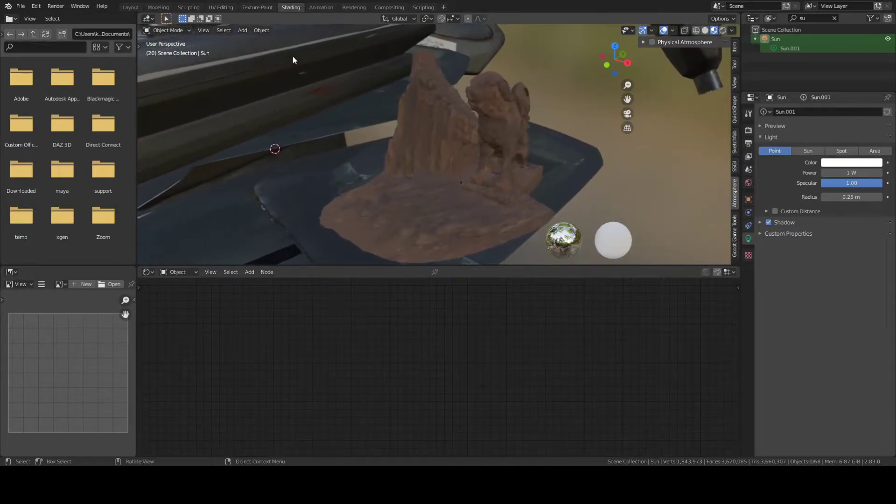
- Switch to the Layout workspace and frame the statue and rocks there
{"action": "left_click", "coordinate": [129, 8]}
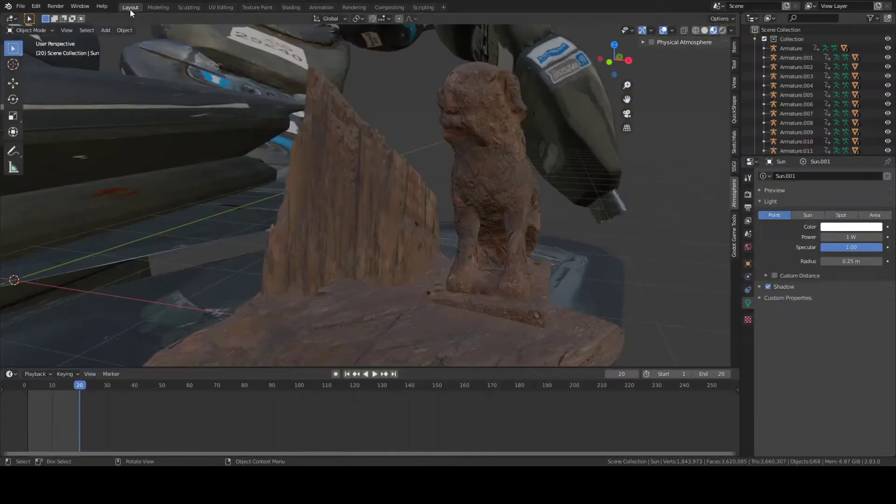
{"action": "left_click", "coordinate": [292, 7]}
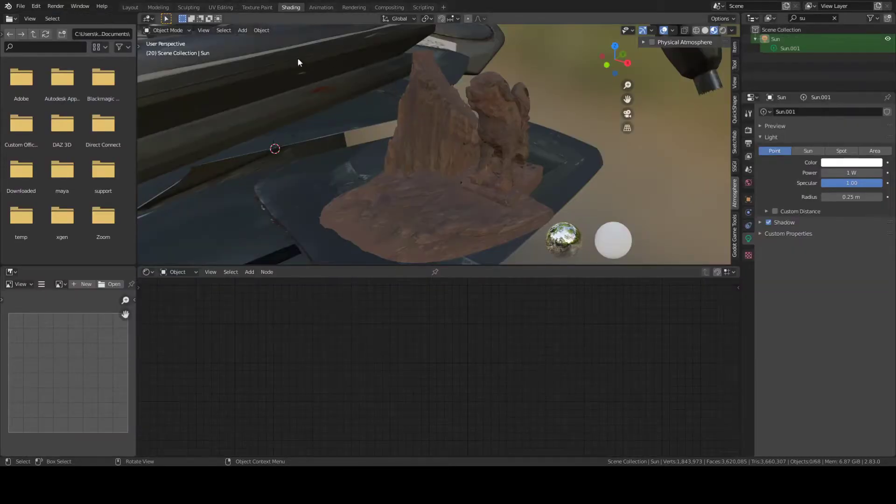
{"action": "left_click", "coordinate": [131, 8]}
{"action": "mouse_move", "coordinate": [466, 127]}
{"action": "middle_mouse_down", "text": "ctrl"}
{"action": "mouse_move", "coordinate": [458, 136]}
{"action": "mouse_move", "coordinate": [480, 144]}
{"action": "mouse_move", "coordinate": [411, 186]}
{"action": "mouse_move", "coordinate": [536, 176]}
{"action": "mouse_move", "coordinate": [432, 182]}
{"action": "mouse_move", "coordinate": [462, 192]}
{"action": "mouse_move", "coordinate": [355, 220]}
{"action": "mouse_move", "coordinate": [567, 143]}
{"action": "middle_mouse_up", "text": "ctrl"}
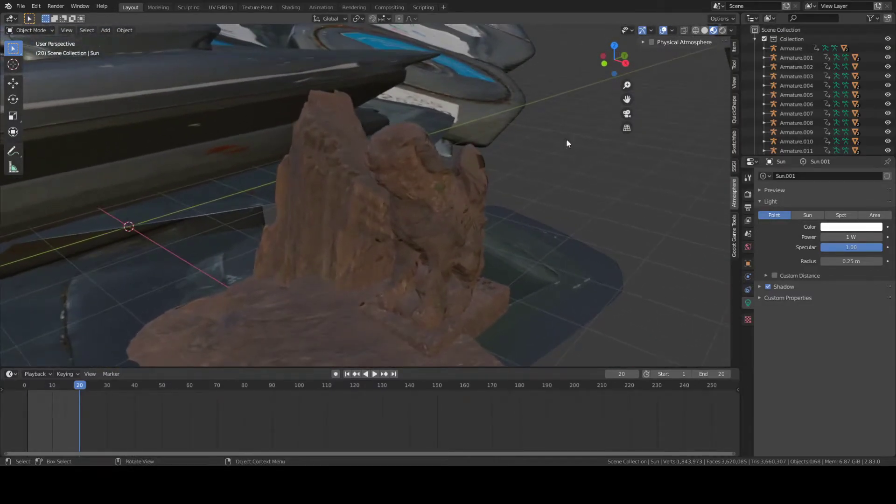
{"action": "middle_click_drag", "start_coordinate": [401, 161], "coordinate": [607, 99]}
- Compare the statue and rocks in rendered and material preview shading, ending in material preview
{"action": "left_click", "coordinate": [723, 30]}
{"action": "mouse_move", "coordinate": [556, 154]}
{"action": "middle_mouse_down"}
{"action": "mouse_move", "coordinate": [494, 192]}
{"action": "mouse_move", "coordinate": [567, 112]}
{"action": "middle_mouse_up"}
{"action": "left_click", "coordinate": [714, 30]}
{"action": "left_click", "coordinate": [723, 30]}
{"action": "left_click", "coordinate": [714, 30]}
{"action": "mouse_move", "coordinate": [562, 122]}
{"action": "middle_mouse_down"}
{"action": "mouse_move", "coordinate": [342, 158]}
{"action": "mouse_move", "coordinate": [354, 165]}
{"action": "mouse_move", "coordinate": [391, 131]}
{"action": "mouse_move", "coordinate": [318, 136]}
{"action": "middle_mouse_up"}
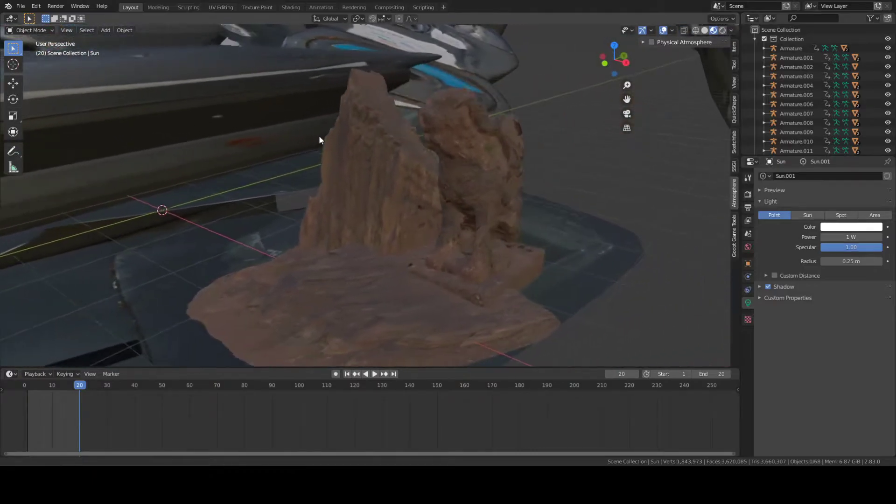
- Duplicate the upright rock cliff to the other side of the statue and delete the copy
{"action": "left_click", "coordinate": [385, 167]}
{"action": "middle_click_drag", "start_coordinate": [424, 192], "coordinate": [446, 192]}
{"action": "key", "text": "shift+d"}
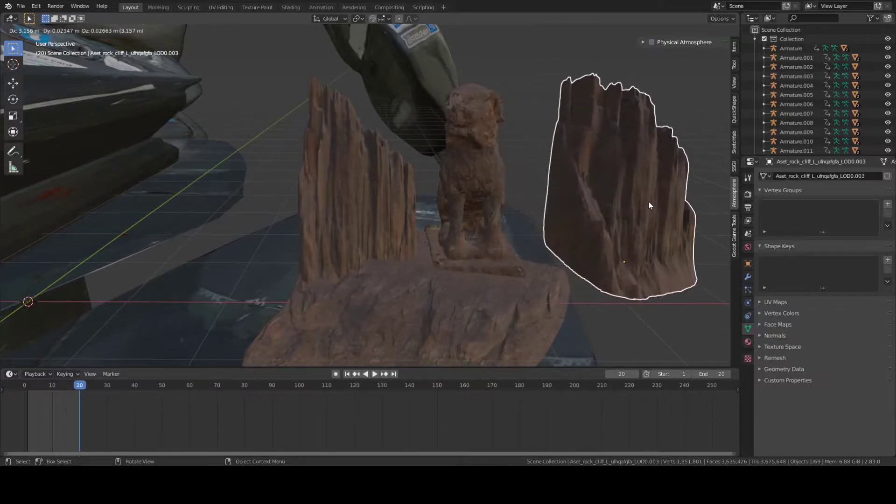
{"action": "left_click", "coordinate": [507, 180]}
{"action": "middle_click_drag", "start_coordinate": [666, 181], "coordinate": [547, 211]}
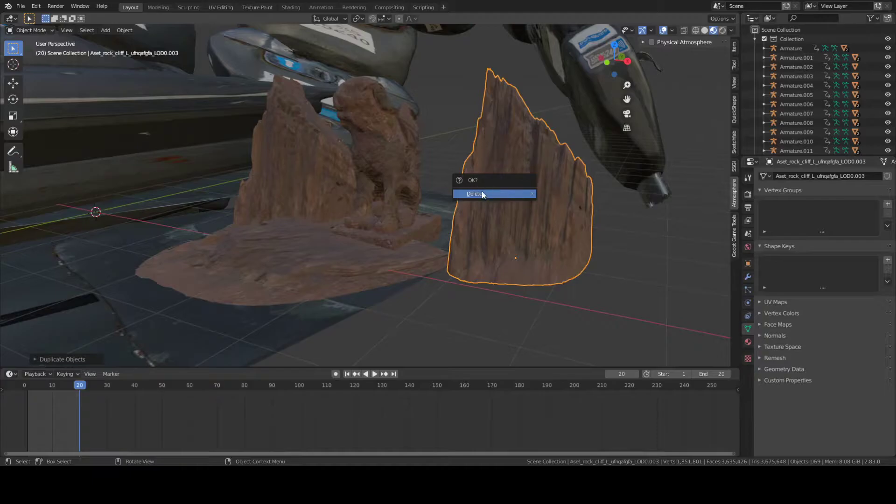
{"action": "left_click", "coordinate": [522, 200]}
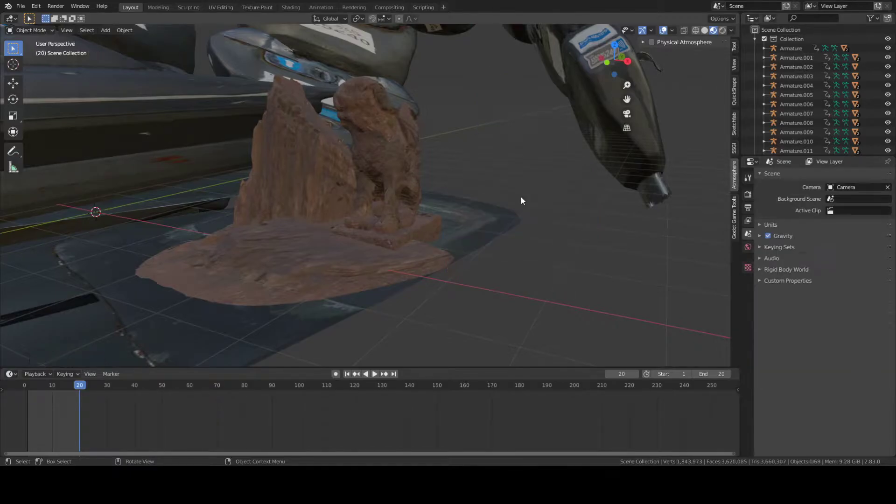
- Add a new Sun light to the scene with the statue and rocks in view
{"action": "middle_click_drag", "start_coordinate": [539, 193], "coordinate": [523, 170]}
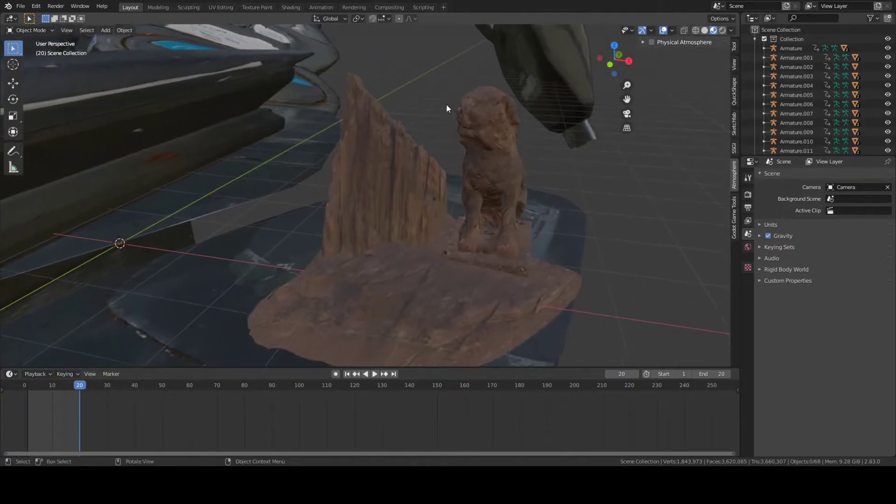
{"action": "mouse_move", "coordinate": [448, 184]}
{"action": "middle_mouse_down"}
{"action": "mouse_move", "coordinate": [483, 168]}
{"action": "mouse_move", "coordinate": [433, 175]}
{"action": "middle_mouse_up"}
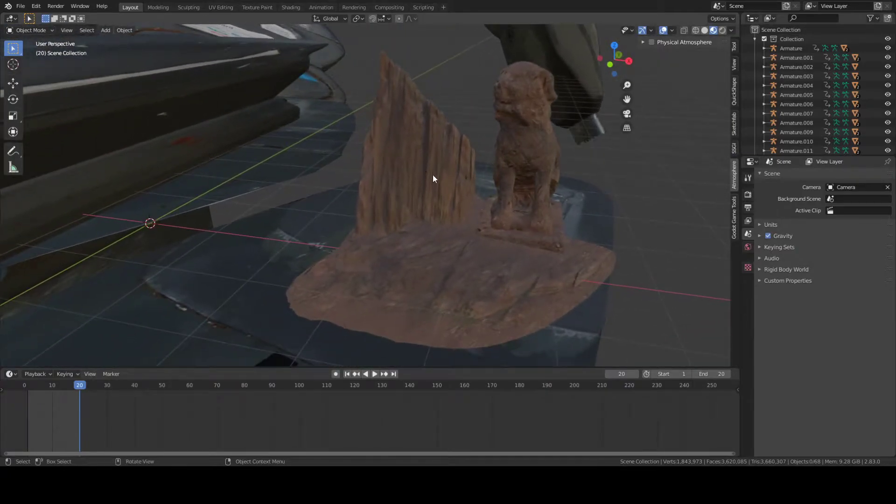
{"action": "left_click", "coordinate": [532, 136]}
{"action": "left_click", "coordinate": [533, 137]}
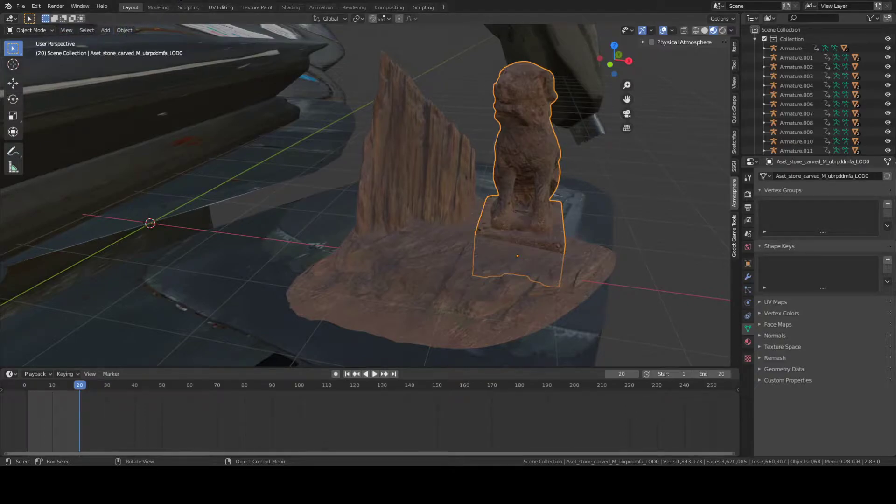
{"action": "left_click", "coordinate": [106, 31]}
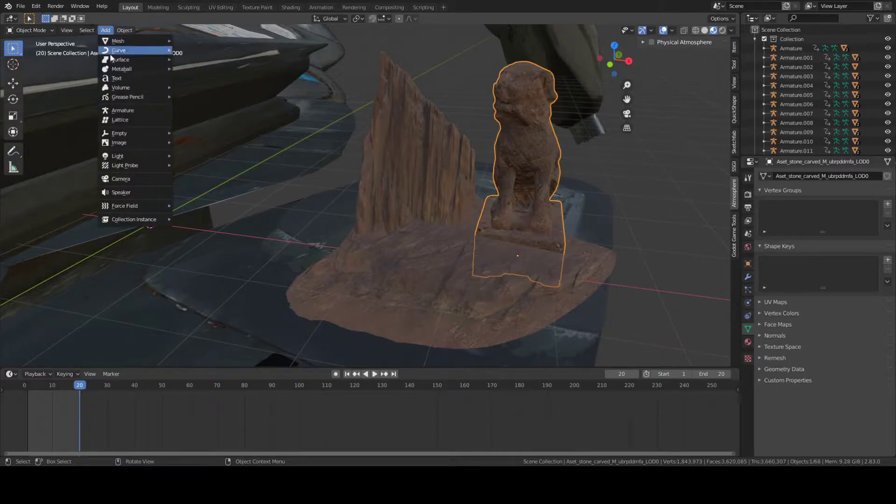
{"action": "mouse_move", "coordinate": [139, 159]}
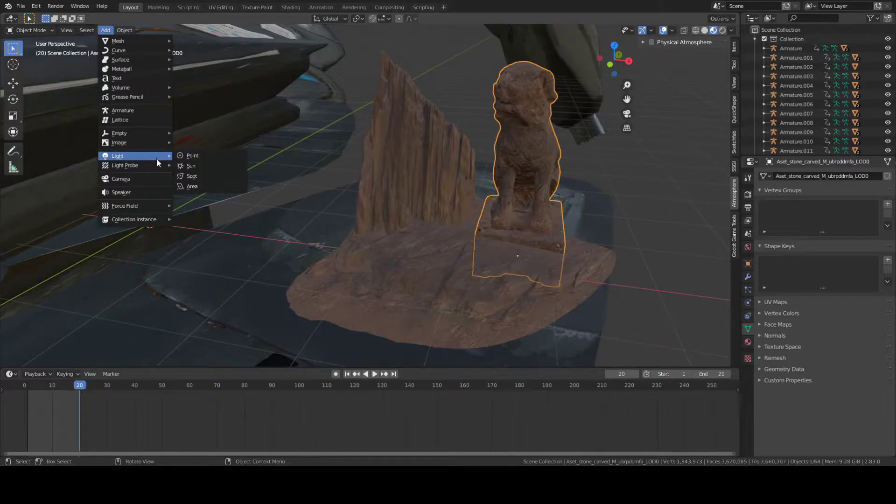
{"action": "left_click", "coordinate": [210, 166]}
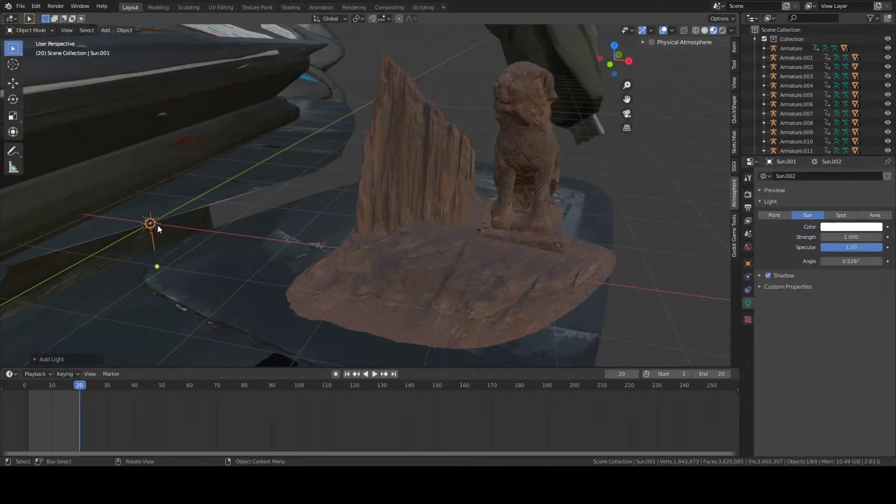
- Move the new Sun light up from the origin to a spot above the ground next to the rock cliff
{"action": "key", "text": "g"}
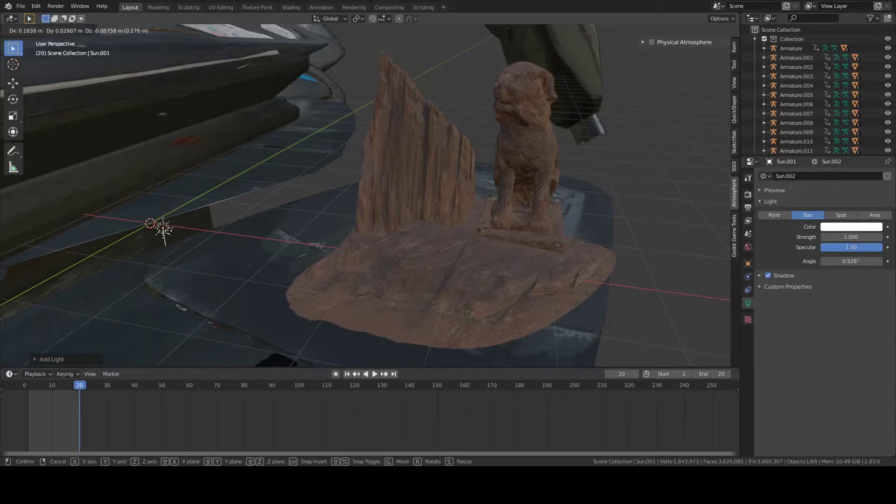
{"action": "left_click", "coordinate": [221, 196]}
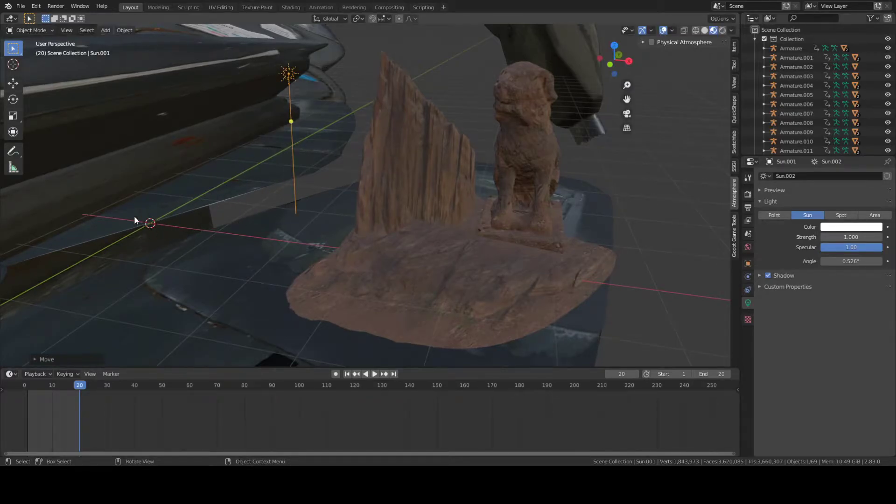
{"action": "key", "text": "g"}
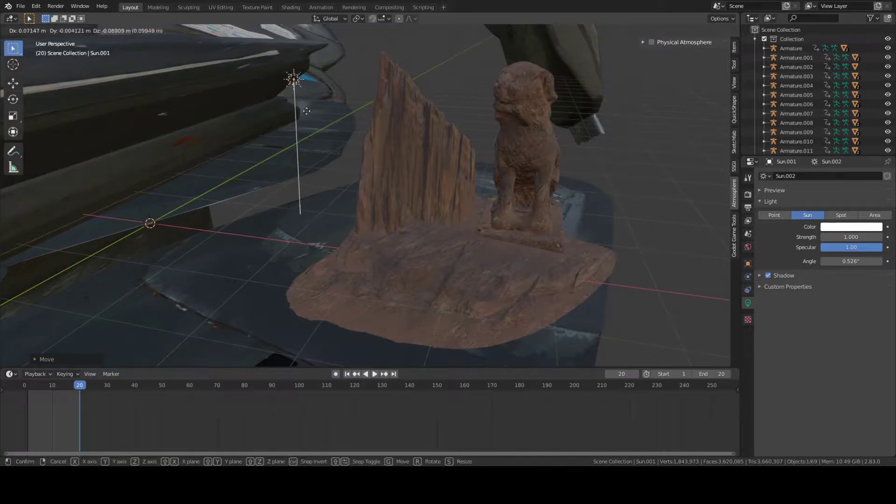
{"action": "left_click", "coordinate": [284, 71]}
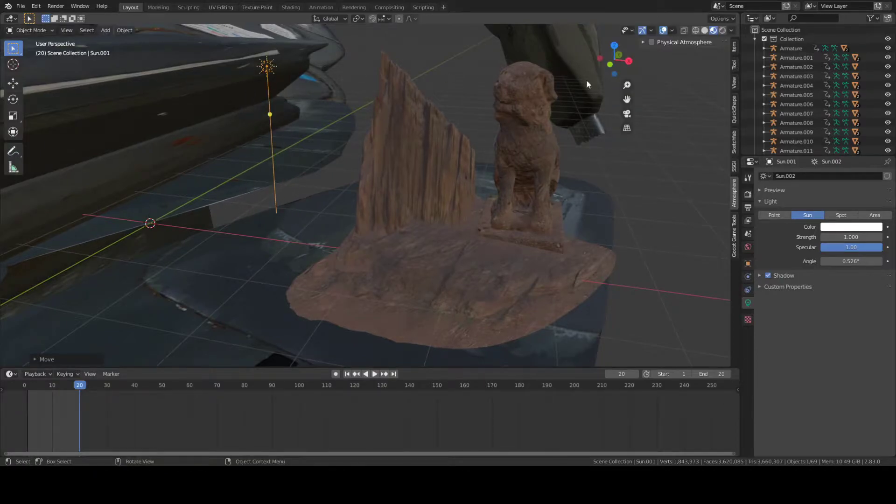
- Switch the viewport to rendered shading and shift the Sun light slightly sideways towards the rock cliff
{"action": "left_click", "coordinate": [723, 30]}
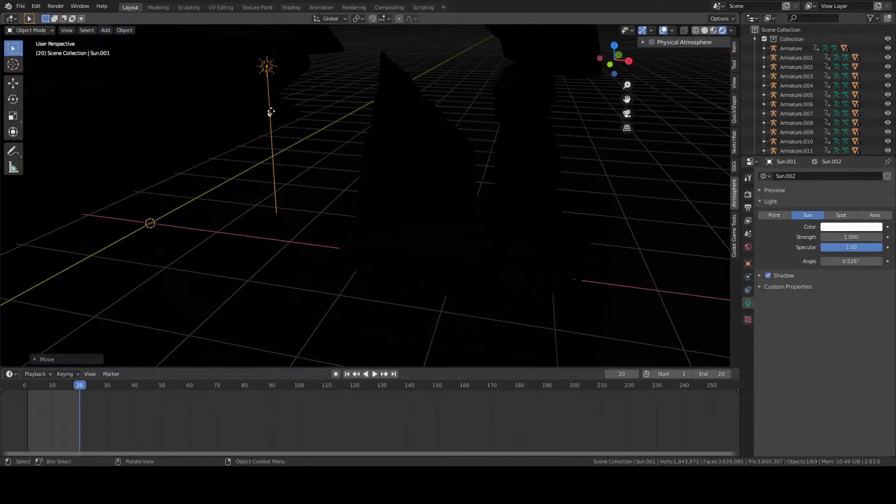
{"action": "key", "text": "g"}
{"action": "left_click", "coordinate": [291, 94]}
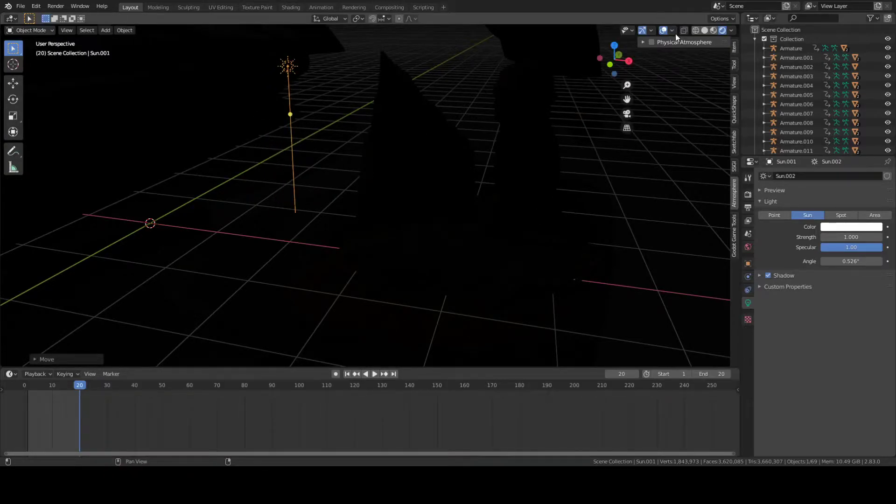
{"action": "left_click", "coordinate": [715, 30]}
{"action": "left_click", "coordinate": [722, 30]}
{"action": "middle_click_drag", "start_coordinate": [502, 142], "coordinate": [478, 197]}
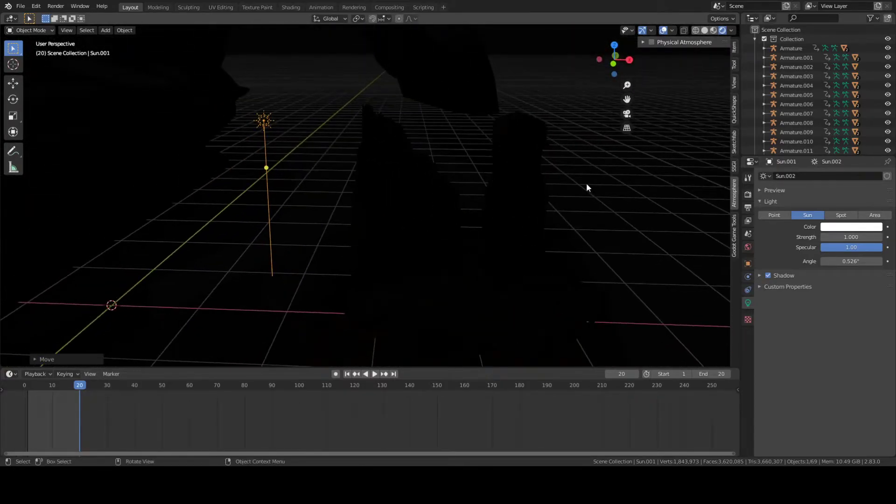
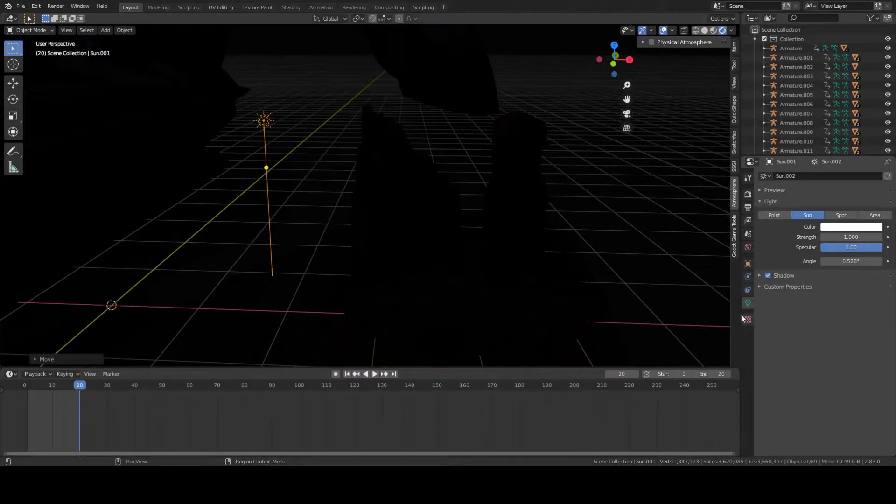
- Set the Sun light's strength to 1000
{"action": "left_click", "coordinate": [749, 276]}
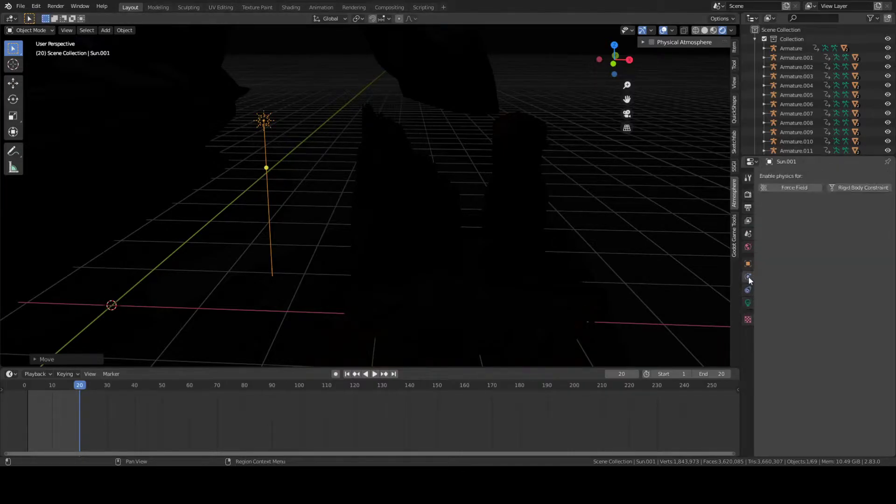
{"action": "left_click", "coordinate": [748, 302]}
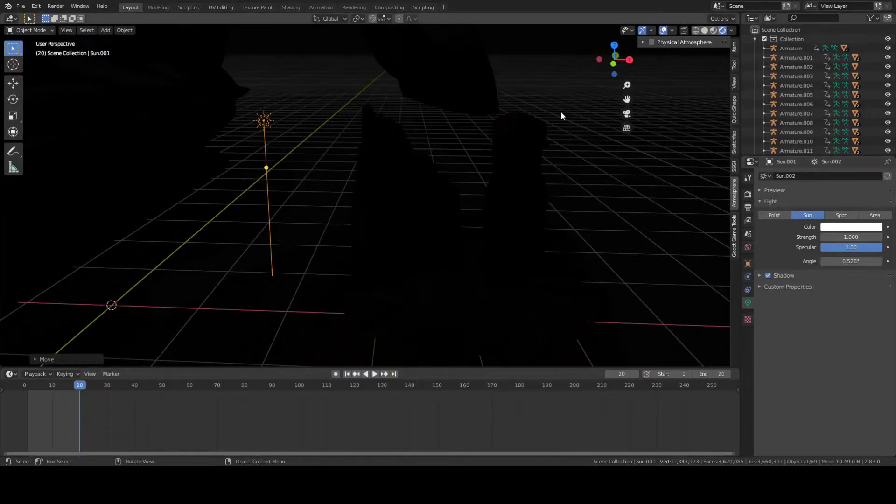
{"action": "left_click", "coordinate": [840, 239]}
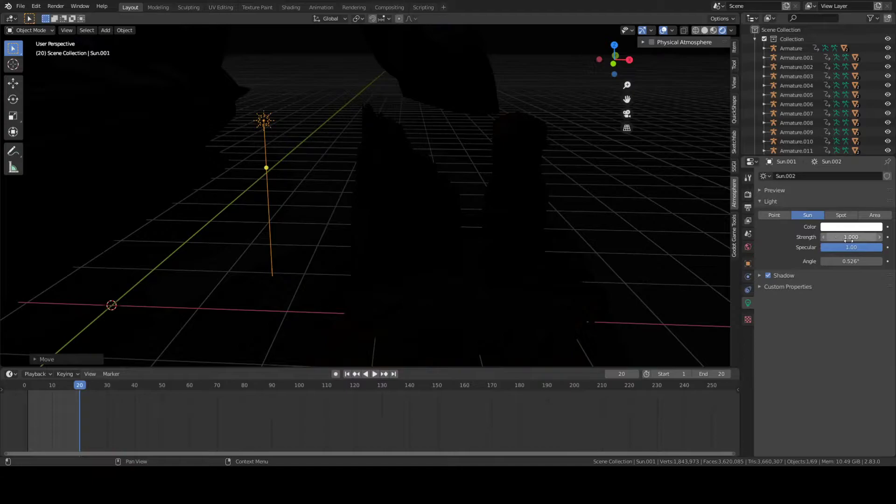
{"action": "left_click_drag", "start_coordinate": [845, 239], "coordinate": [804, 235]}
{"action": "type", "text": "1000"}
{"action": "key", "text": "Return"}
{"action": "middle_click_drag", "start_coordinate": [565, 236], "coordinate": [533, 213]}
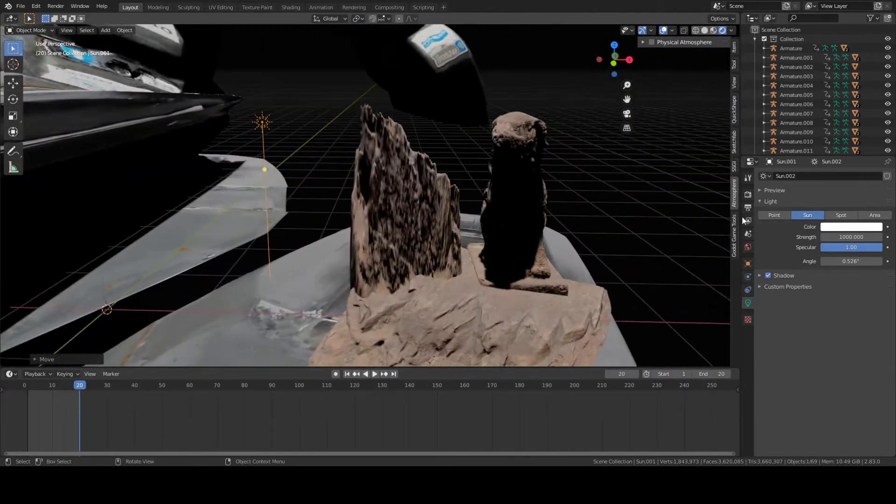
{"action": "left_click", "coordinate": [853, 237]}
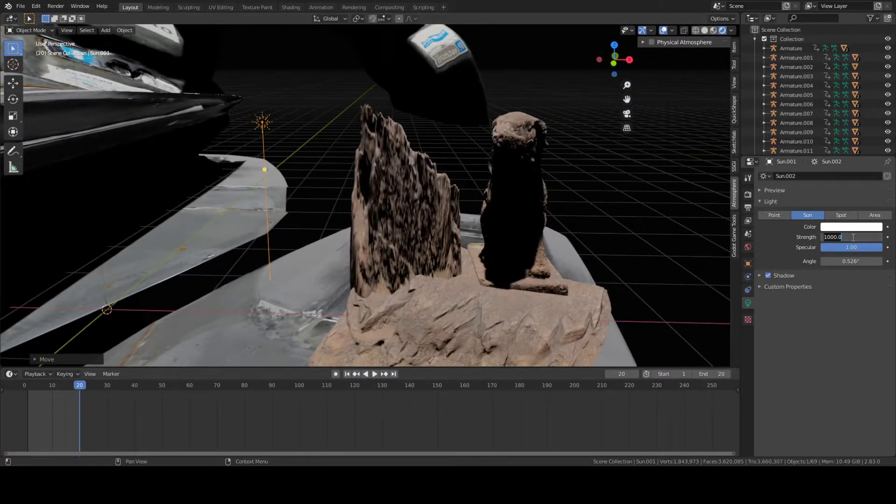
{"action": "left_click_drag", "start_coordinate": [851, 239], "coordinate": [814, 237]}
{"action": "key", "text": "Return"}
{"action": "middle_click_drag", "start_coordinate": [594, 183], "coordinate": [518, 207]}
- Enable contact shadows for the Sun light and expand its shadow and cascaded shadow map settings
{"action": "left_click", "coordinate": [760, 276]}
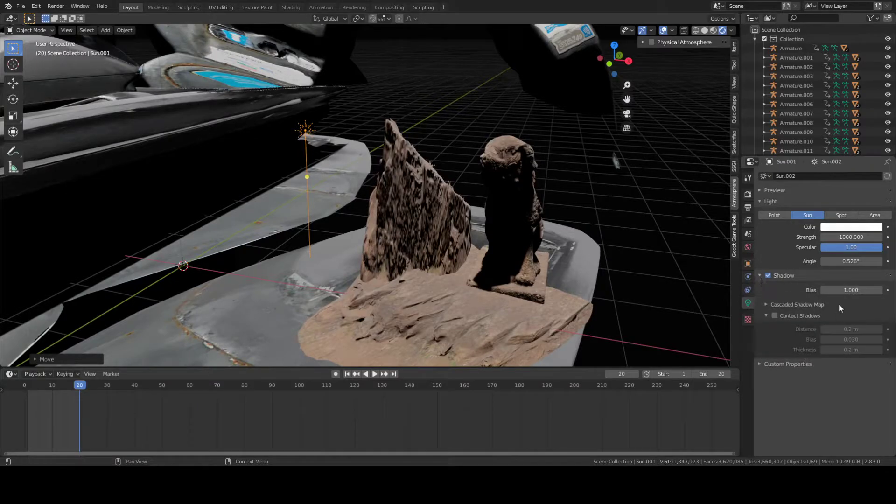
{"action": "left_click", "coordinate": [769, 304]}
{"action": "left_click", "coordinate": [770, 307]}
{"action": "left_click", "coordinate": [775, 316]}
{"action": "left_click", "coordinate": [776, 317]}
{"action": "left_click", "coordinate": [775, 320]}
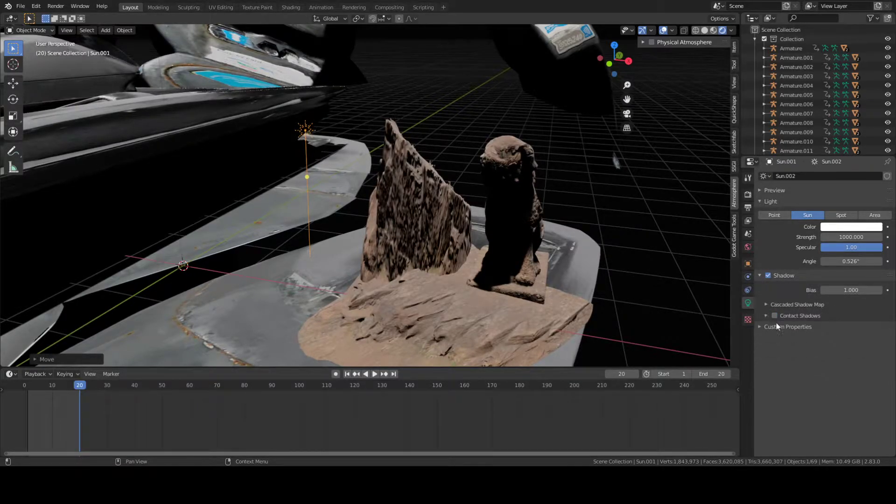
{"action": "left_click", "coordinate": [775, 317]}
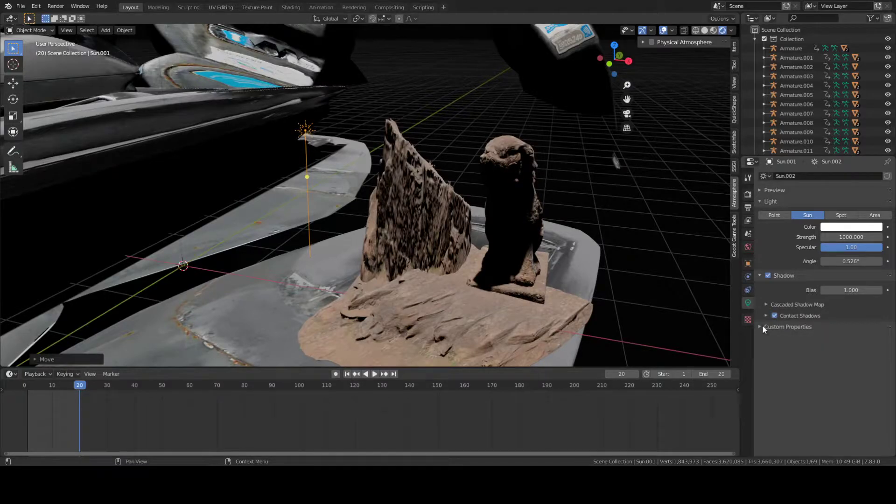
{"action": "left_click", "coordinate": [767, 316]}
{"action": "left_click", "coordinate": [766, 304]}
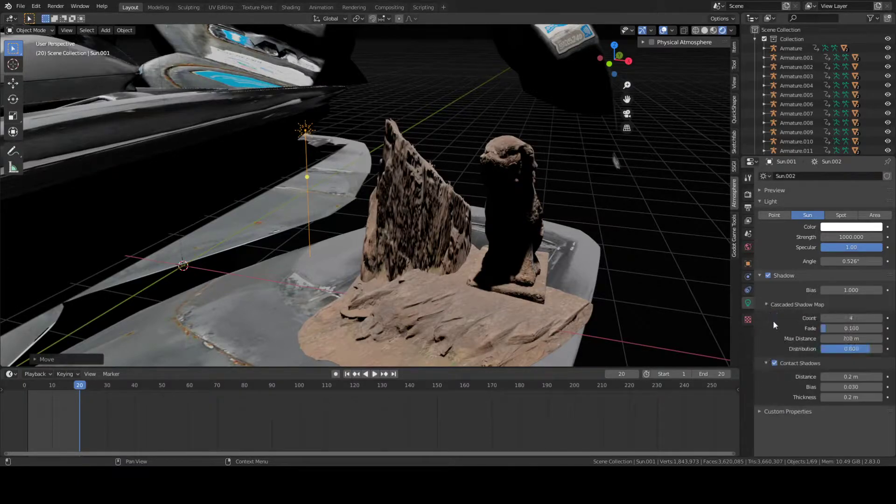
- Set the Sun's strength to 999.790, cascaded shadow max distance to 204 m, distribution to 0.822 and contact shadow distance to 13.1 m
{"action": "left_click_drag", "start_coordinate": [843, 339], "coordinate": [833, 323]}
{"action": "left_click_drag", "start_coordinate": [840, 237], "coordinate": [820, 262]}
{"action": "left_click_drag", "start_coordinate": [862, 349], "coordinate": [851, 379]}
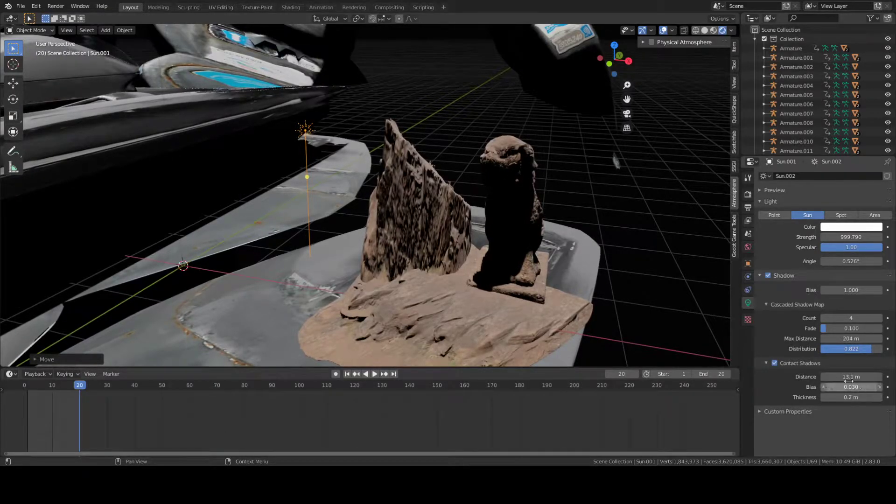
{"action": "left_click", "coordinate": [766, 305]}
- Compare the scene with the Sun light's shadows off and on, leaving them on
{"action": "left_click", "coordinate": [769, 276]}
{"action": "left_click", "coordinate": [768, 277]}
{"action": "left_click", "coordinate": [767, 276]}
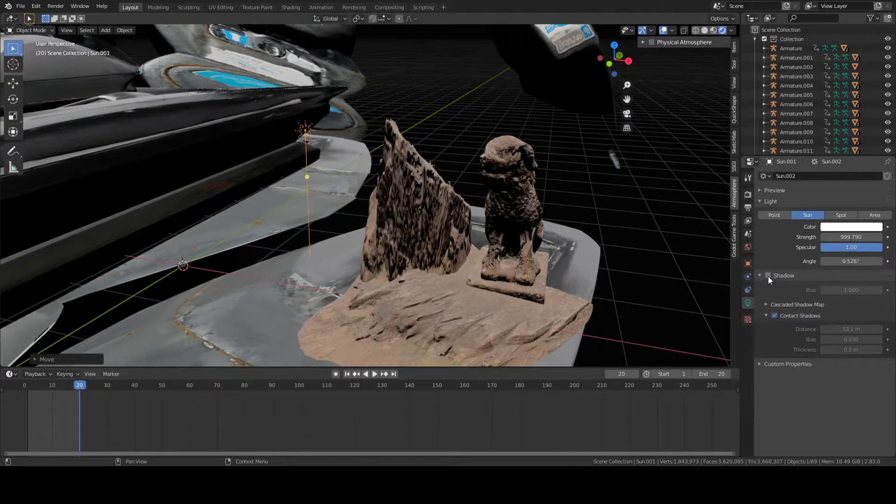
{"action": "left_click", "coordinate": [769, 275]}
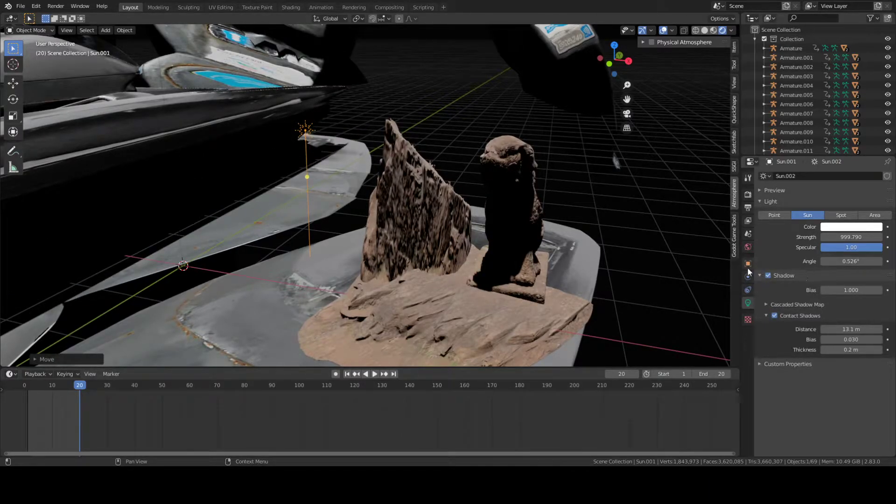
- Convert the Sun light to a Point light and move it to the far side of the statue from the cliff
{"action": "mouse_move", "coordinate": [525, 220]}
{"action": "middle_mouse_down"}
{"action": "mouse_move", "coordinate": [569, 208]}
{"action": "mouse_move", "coordinate": [524, 202]}
{"action": "mouse_move", "coordinate": [526, 227]}
{"action": "mouse_move", "coordinate": [525, 211]}
{"action": "middle_mouse_up"}
{"action": "left_click", "coordinate": [778, 216]}
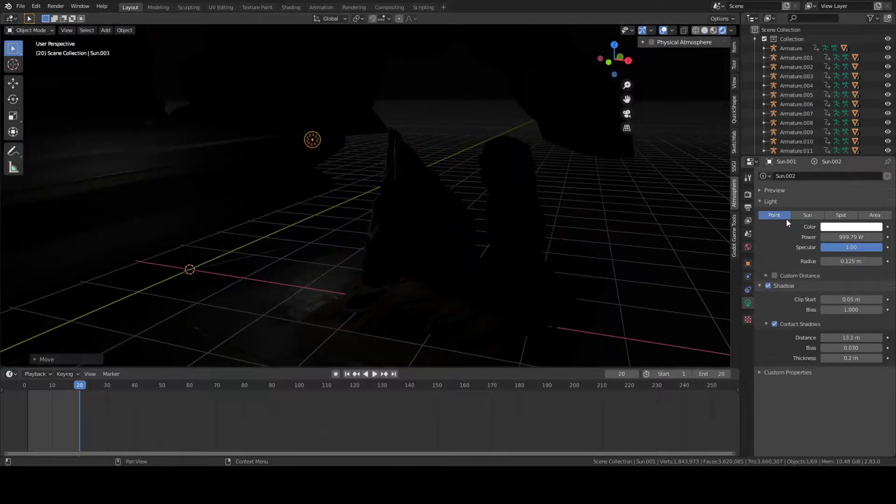
{"action": "middle_click_drag", "start_coordinate": [386, 204], "coordinate": [379, 222]}
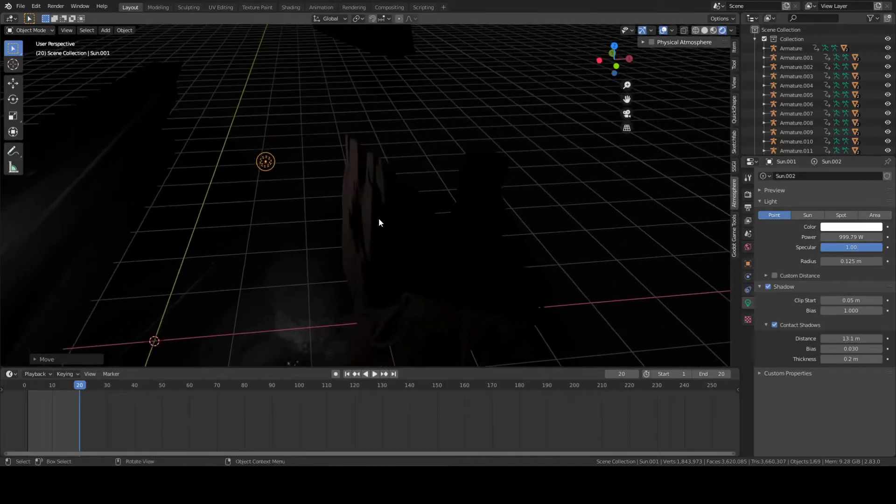
{"action": "key", "text": "g"}
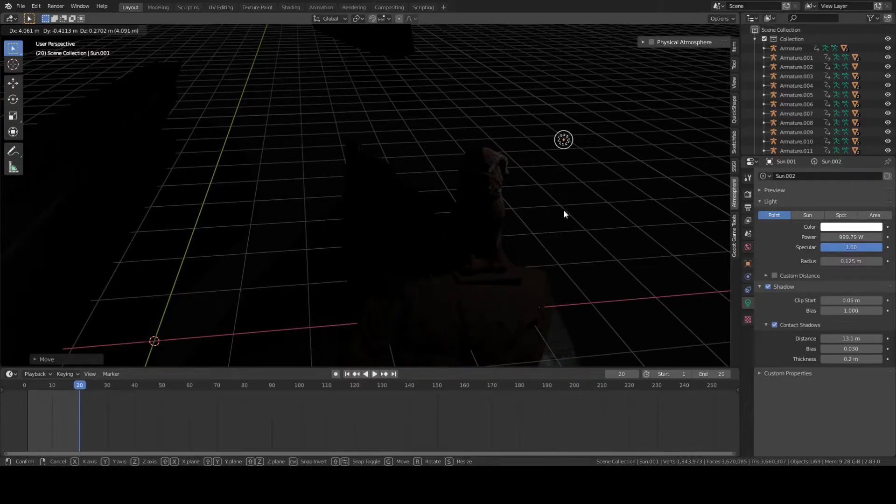
- Set the point light's power to 10000 W
{"action": "left_click", "coordinate": [838, 237]}
{"action": "left_click", "coordinate": [842, 235]}
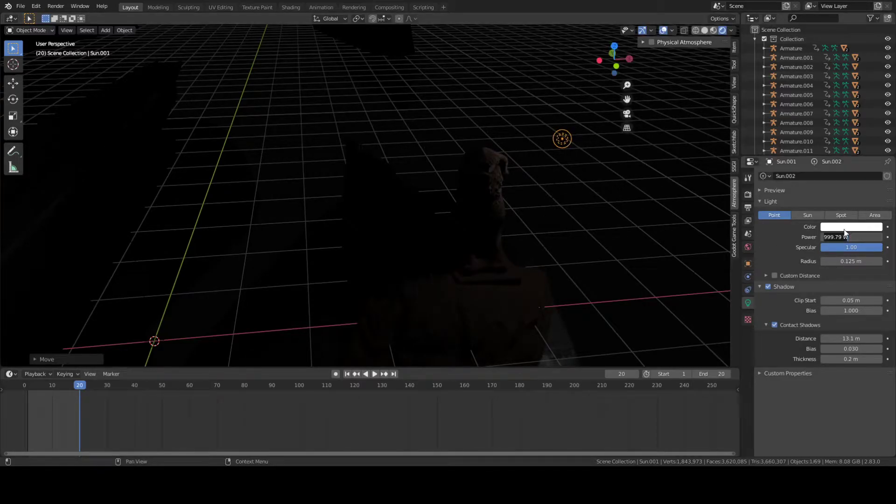
{"action": "left_click", "coordinate": [834, 236]}
{"action": "left_click_drag", "start_coordinate": [844, 238], "coordinate": [787, 236]}
{"action": "type", "text": "10000"}
{"action": "key", "text": "Return"}
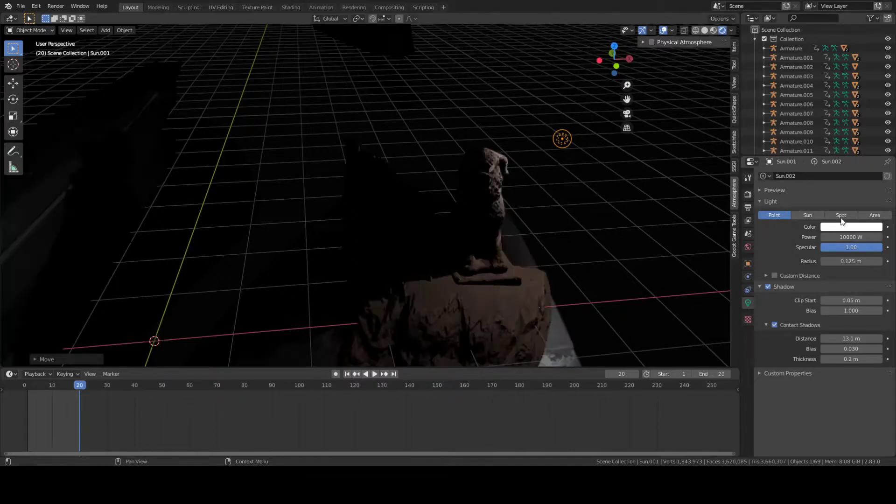
- Move the point light close beside the statue and tint its colour turquoise green
{"action": "middle_click_drag", "start_coordinate": [593, 197], "coordinate": [496, 210]}
{"action": "key", "text": "g"}
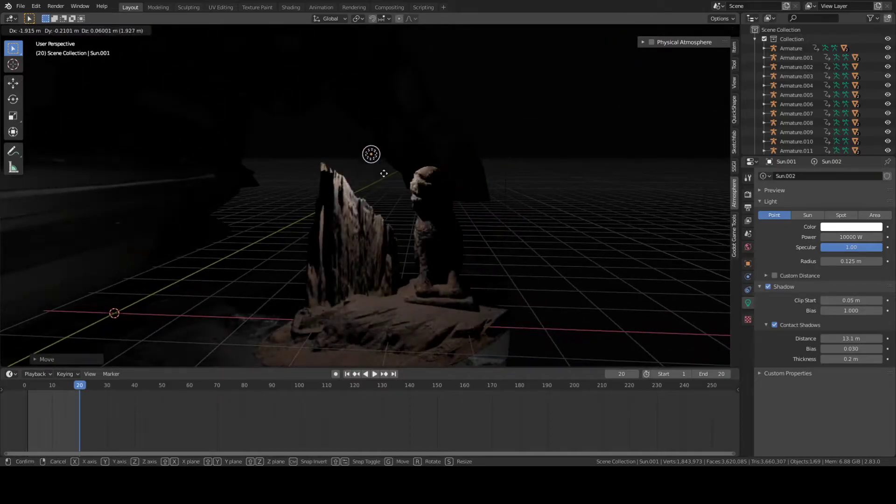
{"action": "left_click", "coordinate": [516, 191]}
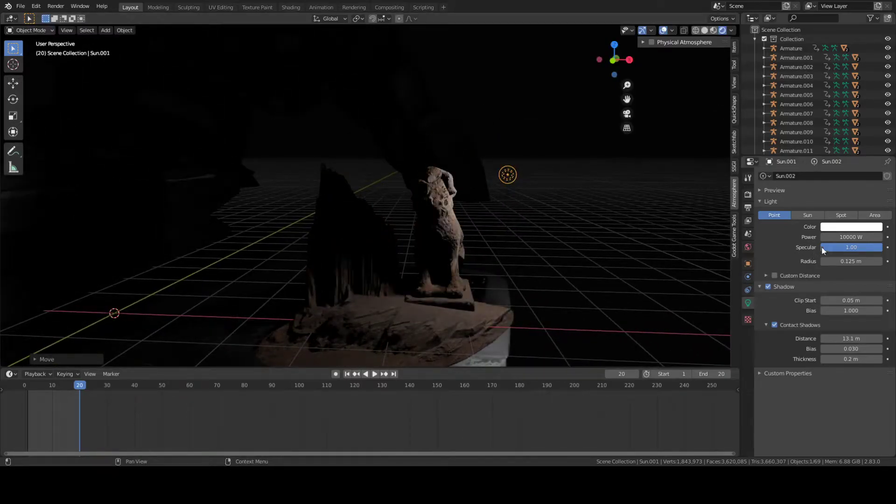
{"action": "left_click", "coordinate": [839, 228]}
{"action": "left_click_drag", "start_coordinate": [834, 166], "coordinate": [831, 109]}
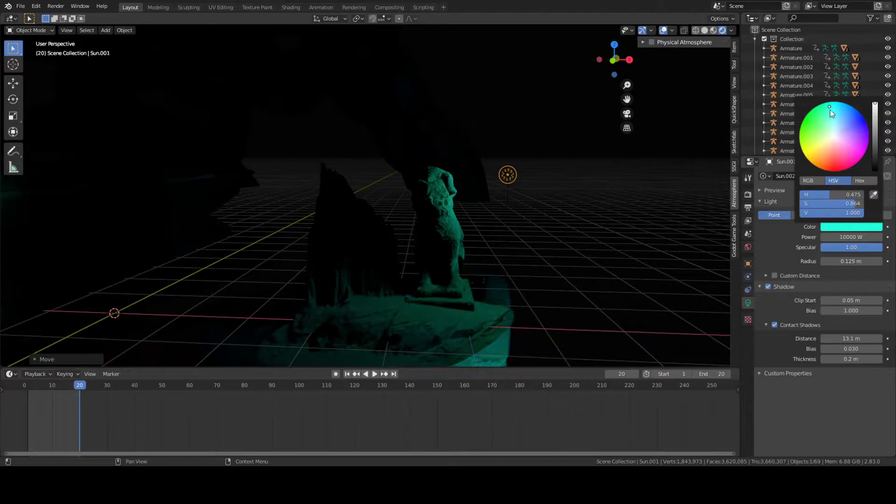
- Duplicate the point light and place the copy above the upright rock cliff
{"action": "middle_click_drag", "start_coordinate": [518, 194], "coordinate": [534, 206]}
{"action": "key", "text": "shift+d"}
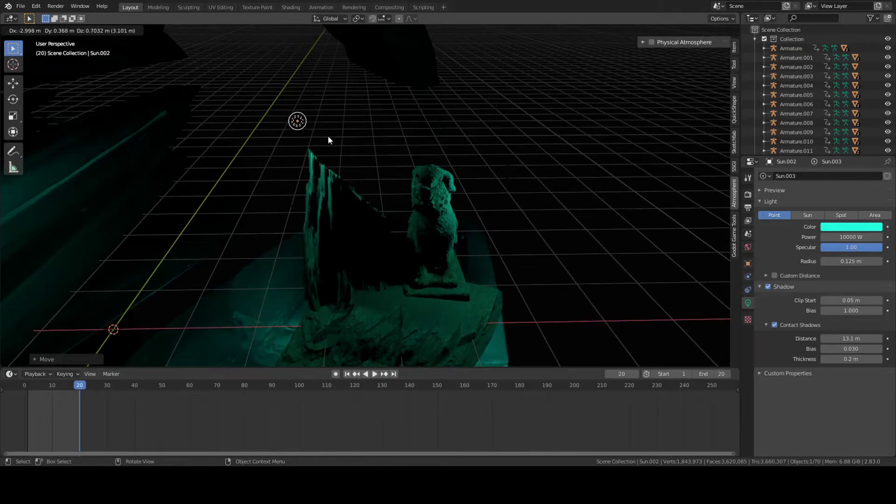
{"action": "left_click", "coordinate": [529, 164]}
{"action": "middle_click_drag", "start_coordinate": [529, 164], "coordinate": [433, 152]}
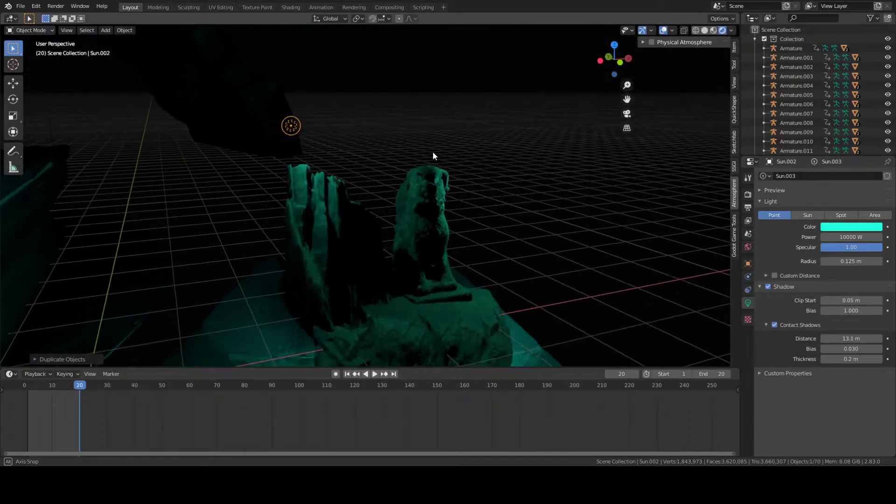
- Colour the duplicated light above the cliff cyan and set its power to 100000 W
{"action": "left_click", "coordinate": [841, 227]}
{"action": "left_click_drag", "start_coordinate": [839, 159], "coordinate": [840, 103]}
{"action": "left_click", "coordinate": [845, 238]}
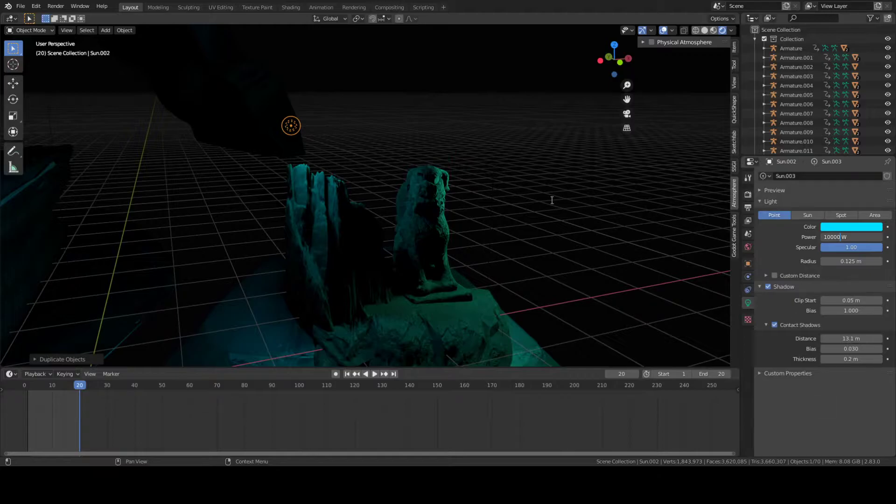
{"action": "type", "text": "0"}
{"action": "key", "text": "Return"}
- Select the original point light beside the statue and change its colour to pinkish red
{"action": "middle_click_drag", "start_coordinate": [460, 183], "coordinate": [512, 237]}
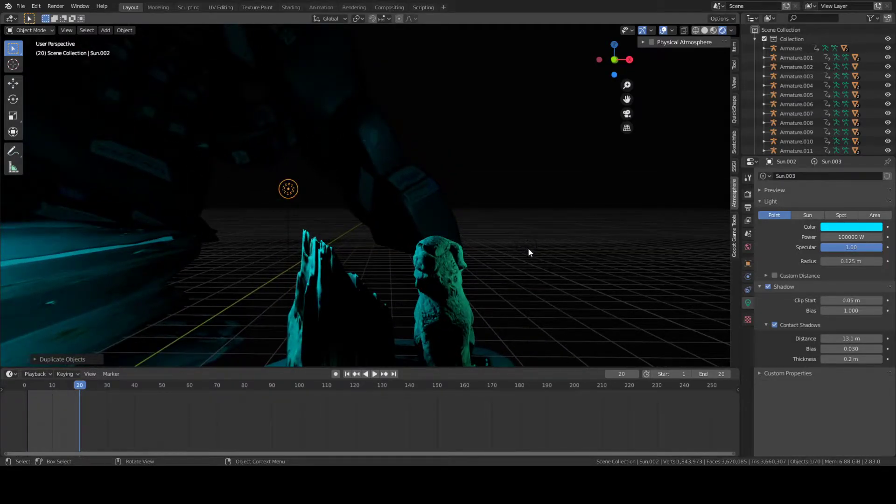
{"action": "left_click", "coordinate": [528, 245]}
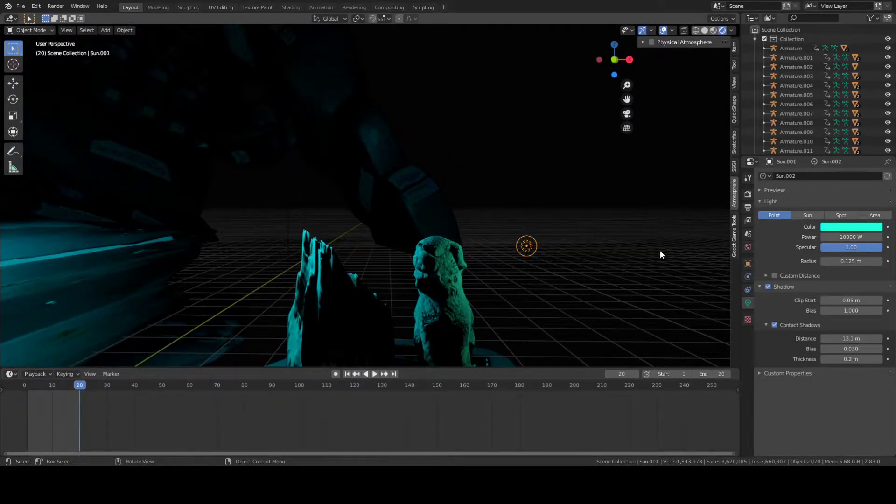
{"action": "left_click", "coordinate": [844, 232]}
{"action": "mouse_move", "coordinate": [842, 151]}
{"action": "left_mouse_down"}
{"action": "mouse_move", "coordinate": [833, 157]}
{"action": "mouse_move", "coordinate": [842, 147]}
{"action": "mouse_move", "coordinate": [844, 155]}
{"action": "left_mouse_up"}
- Compare the statue and cliff in material preview and rendered shading from several angles, ending in rendered shading
{"action": "middle_click_drag", "start_coordinate": [542, 220], "coordinate": [429, 205]}
{"action": "left_click", "coordinate": [713, 30]}
{"action": "middle_click_drag", "start_coordinate": [601, 125], "coordinate": [416, 192]}
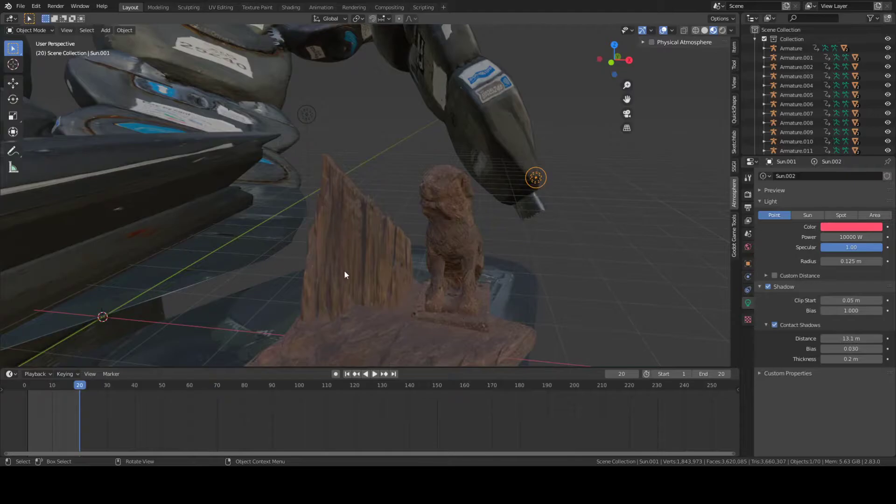
{"action": "left_click", "coordinate": [723, 30]}
{"action": "middle_click_drag", "start_coordinate": [385, 211], "coordinate": [453, 200]}
{"action": "middle_click_drag", "start_coordinate": [385, 205], "coordinate": [526, 207]}
- Lower the pinkish red point light beside the statue by about 0.5 m along the global Z axis
{"action": "key", "text": "g"}
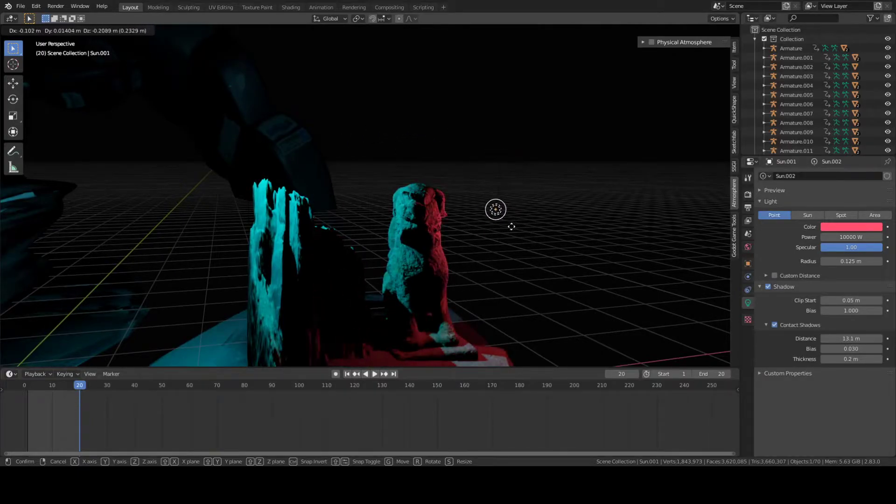
{"action": "key", "text": "z"}
{"action": "key", "text": "x"}
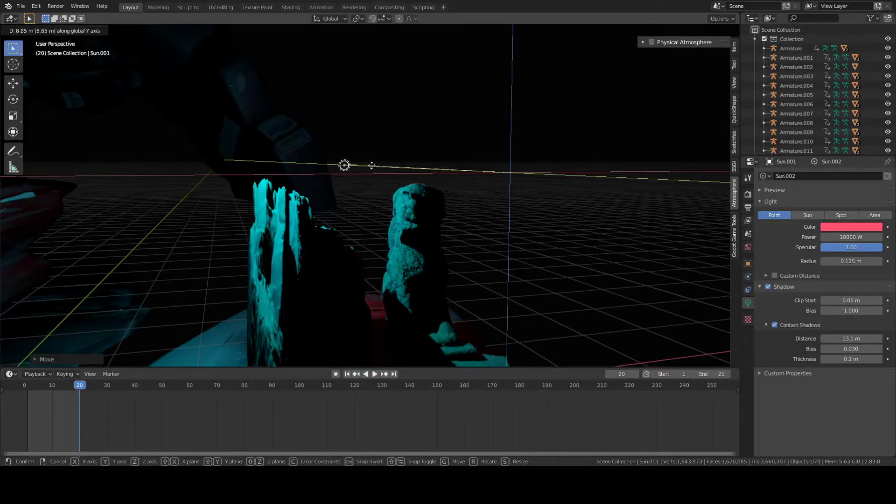
{"action": "key", "text": "z"}
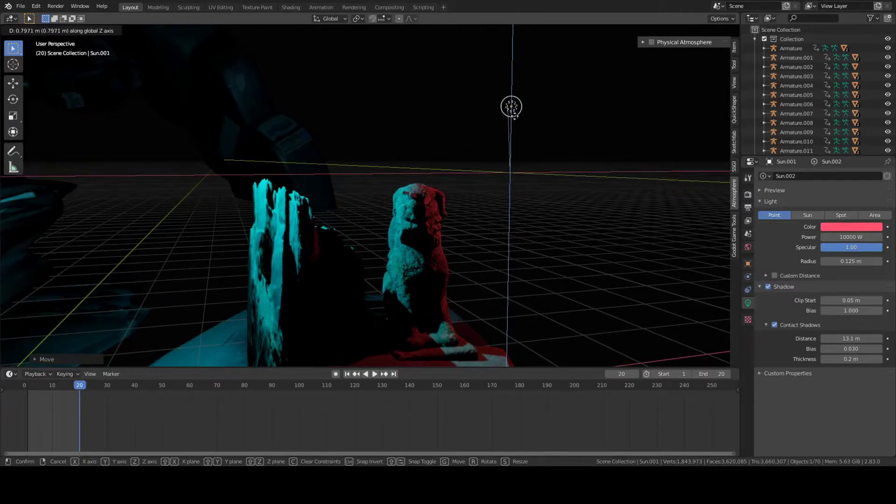
{"action": "key", "text": "x"}
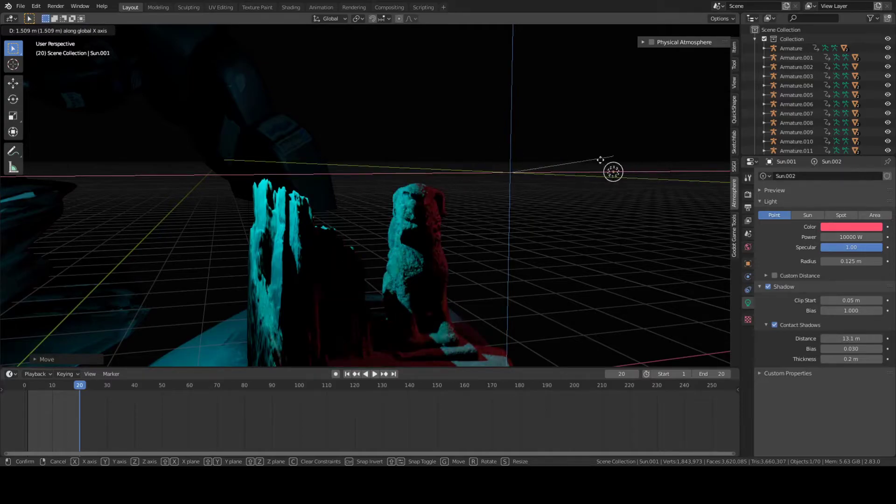
{"action": "key", "text": "z"}
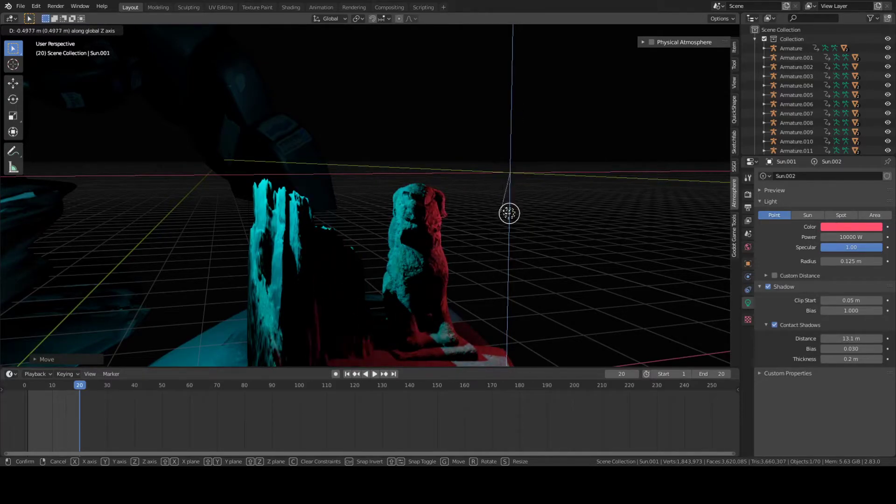
{"action": "left_click", "coordinate": [507, 214]}
- Switch to the Shading workspace, show the scene in rendered shading and select the stone statue
{"action": "middle_click_drag", "start_coordinate": [525, 180], "coordinate": [476, 231]}
{"action": "middle_click_drag", "start_coordinate": [416, 180], "coordinate": [353, 138]}
{"action": "left_click", "coordinate": [291, 8]}
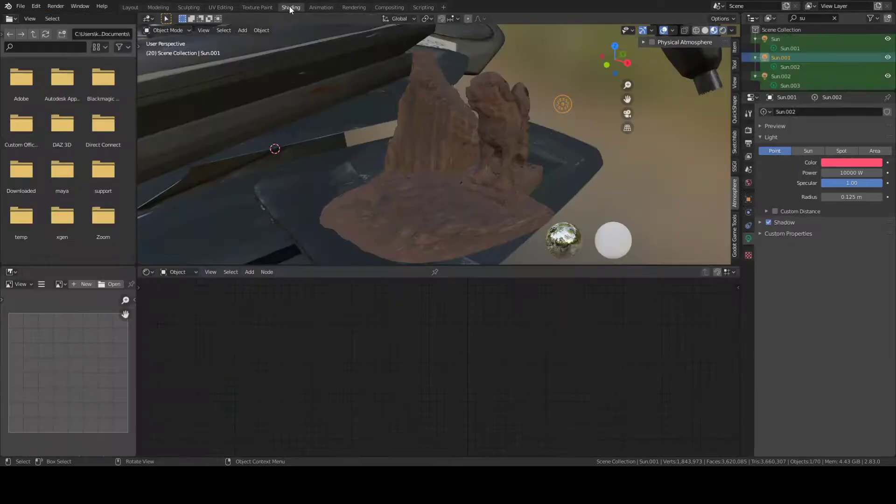
{"action": "middle_click_drag", "start_coordinate": [455, 153], "coordinate": [473, 163]}
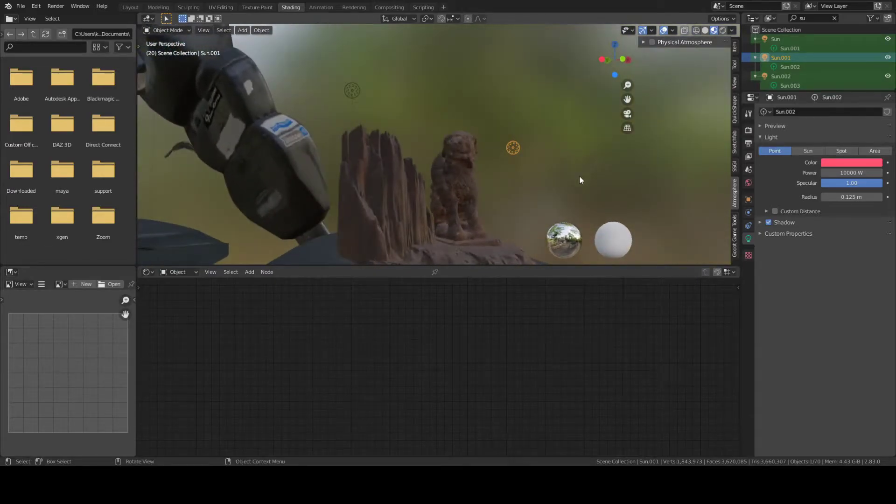
{"action": "left_click", "coordinate": [723, 30]}
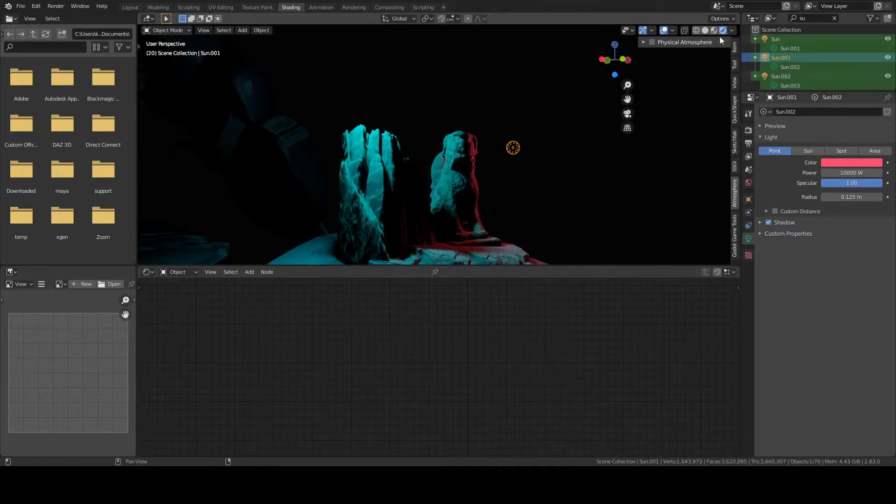
{"action": "middle_click_drag", "start_coordinate": [606, 99], "coordinate": [438, 152]}
{"action": "left_click", "coordinate": [438, 174]}
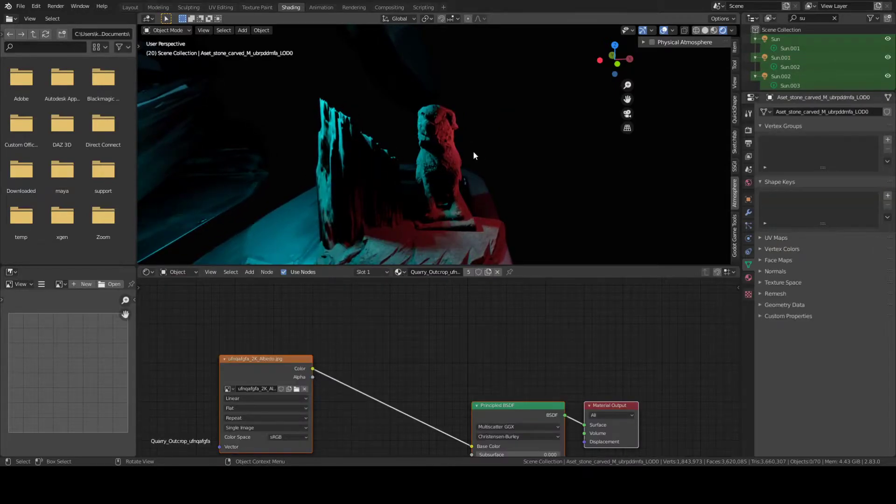
- Switch the shader editor from the object material to the World node tree
{"action": "middle_click_drag", "start_coordinate": [300, 314], "coordinate": [415, 344]}
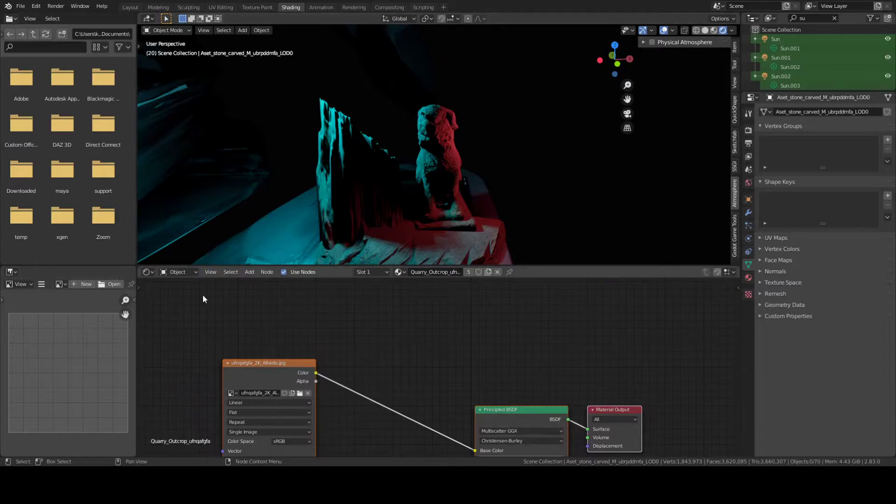
{"action": "left_click", "coordinate": [184, 272]}
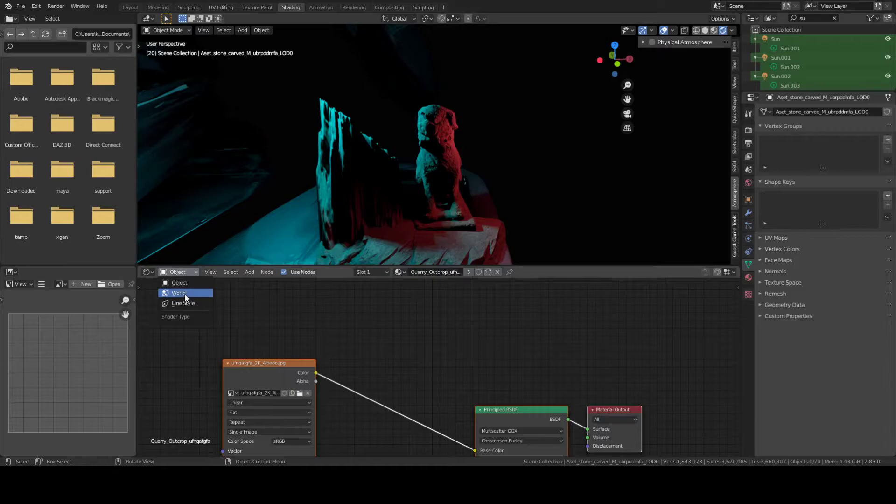
{"action": "left_click", "coordinate": [185, 293]}
{"action": "middle_click_drag", "start_coordinate": [343, 320], "coordinate": [270, 261]}
{"action": "middle_click_drag", "start_coordinate": [410, 324], "coordinate": [510, 299]}
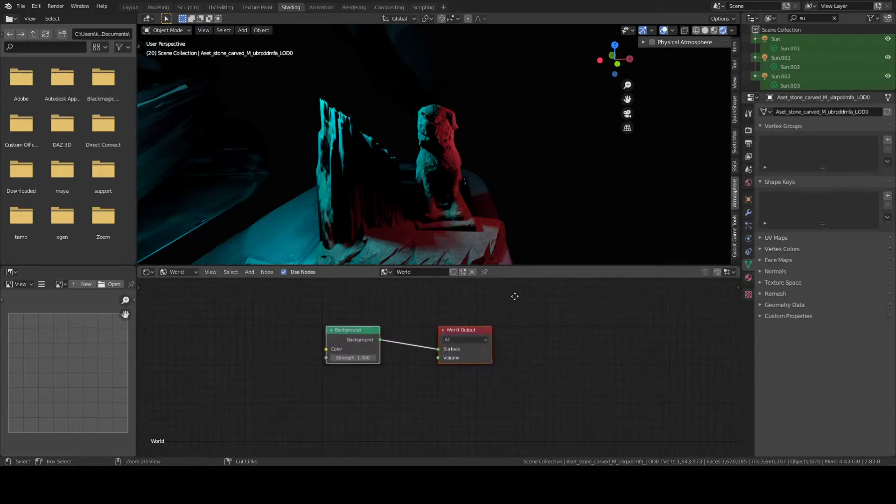
{"action": "scroll", "coordinate": [414, 330], "scroll_direction": "up", "scroll_amount": 1}
{"action": "middle_click_drag", "start_coordinate": [414, 330], "coordinate": [411, 294]}
- Try a world Background strength of about 15.3, then bring it down to 0
{"action": "left_click_drag", "start_coordinate": [379, 323], "coordinate": [434, 318]}
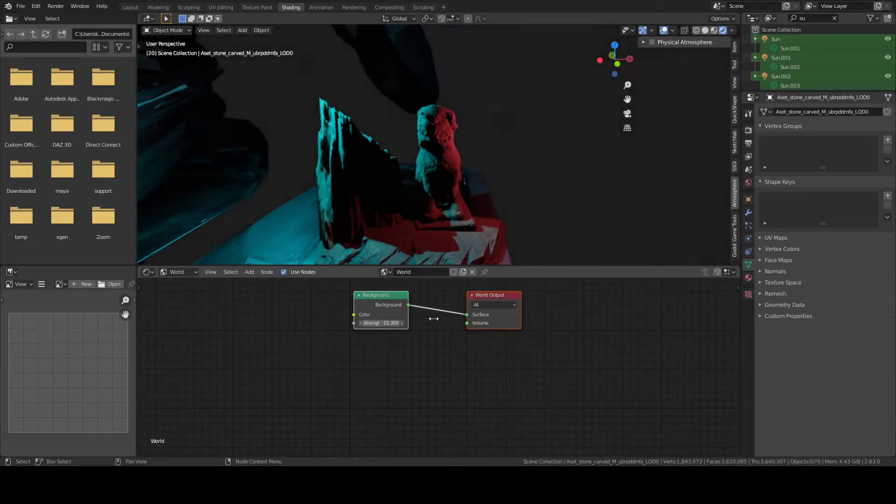
{"action": "left_click_drag", "start_coordinate": [360, 319], "coordinate": [320, 360]}
{"action": "middle_click_drag", "start_coordinate": [321, 360], "coordinate": [355, 374]}
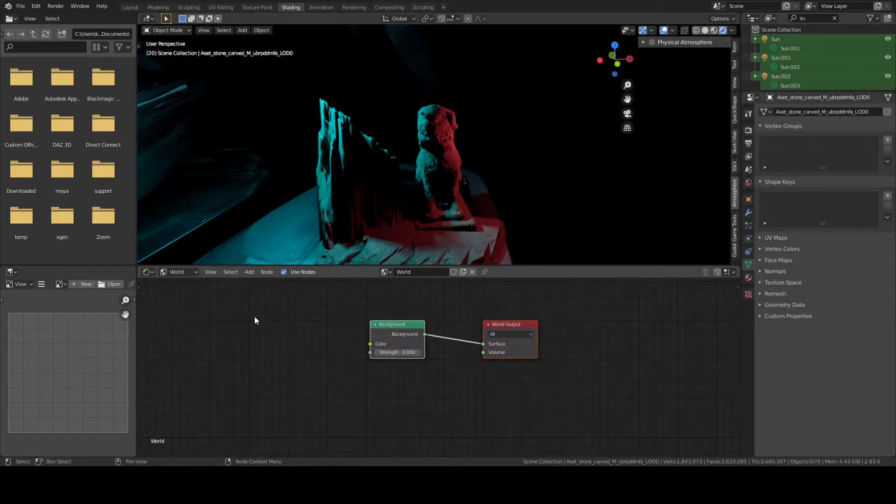
{"action": "scroll", "coordinate": [347, 314], "scroll_direction": "left", "scroll_amount": 1, "text": "ctrl"}
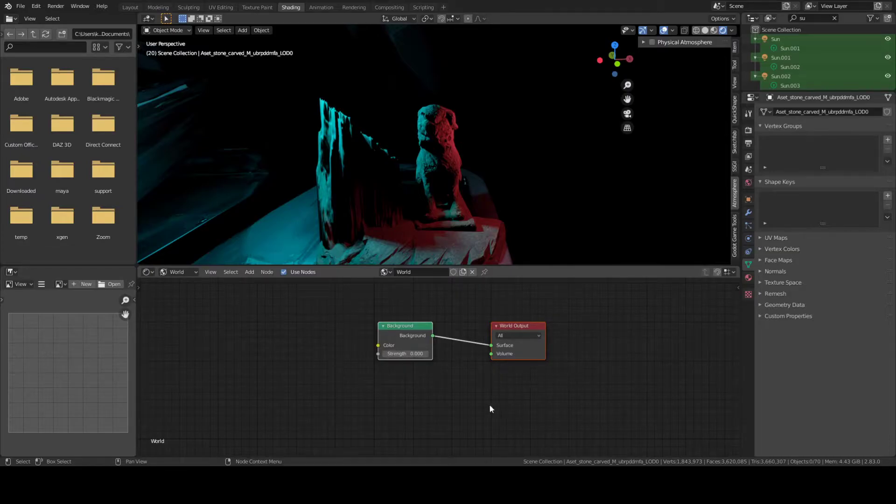
- Add a Hue Saturation Value node before the Background node and link its output to the Background color
{"action": "right_click", "coordinate": [263, 309]}
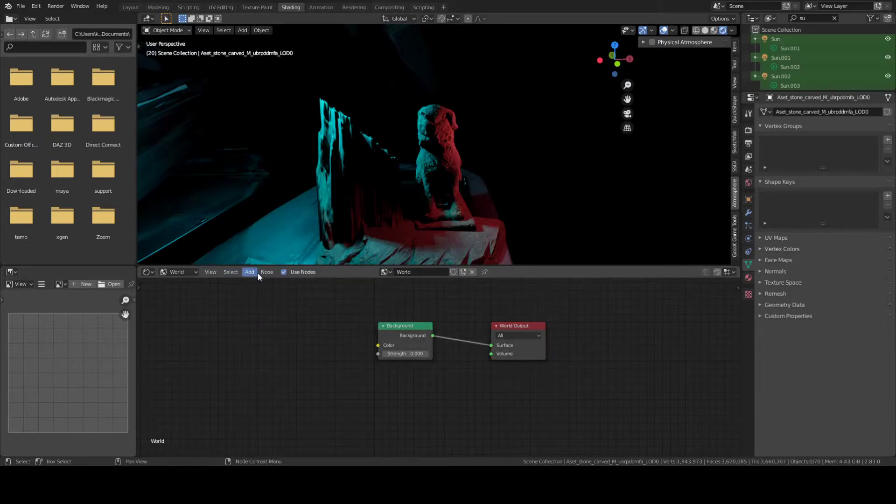
{"action": "left_click", "coordinate": [252, 274]}
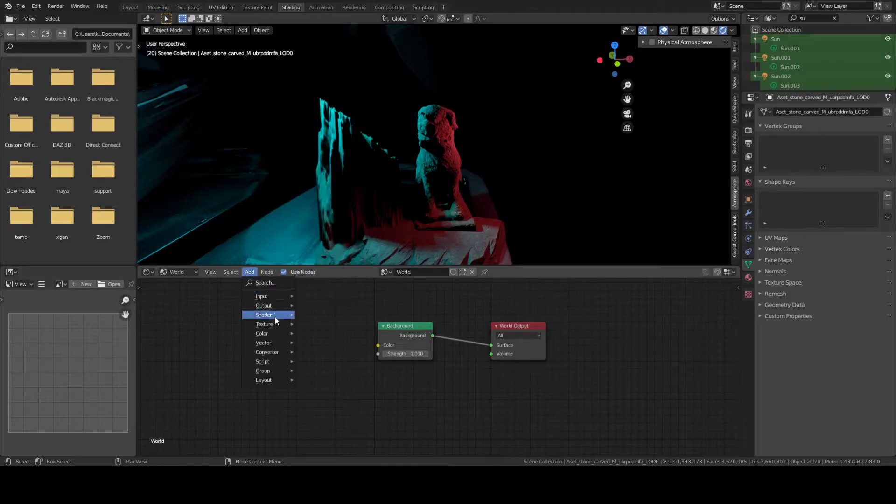
{"action": "mouse_move", "coordinate": [274, 334]}
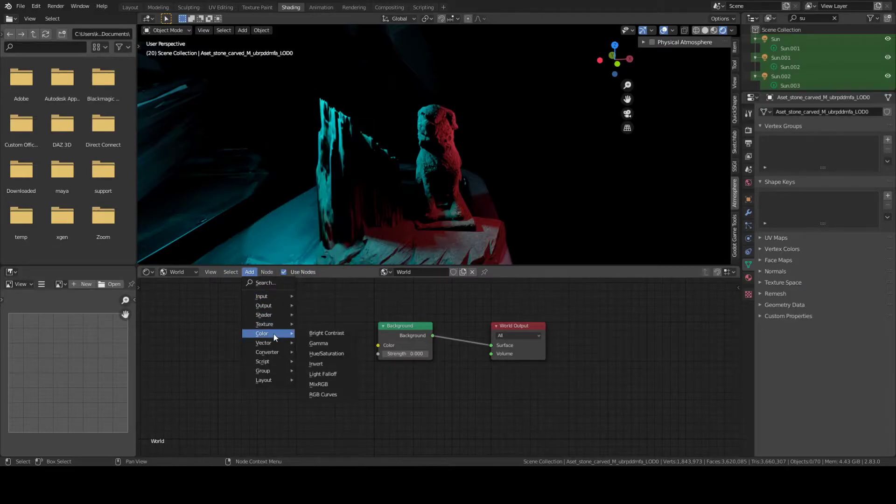
{"action": "left_click", "coordinate": [328, 353]}
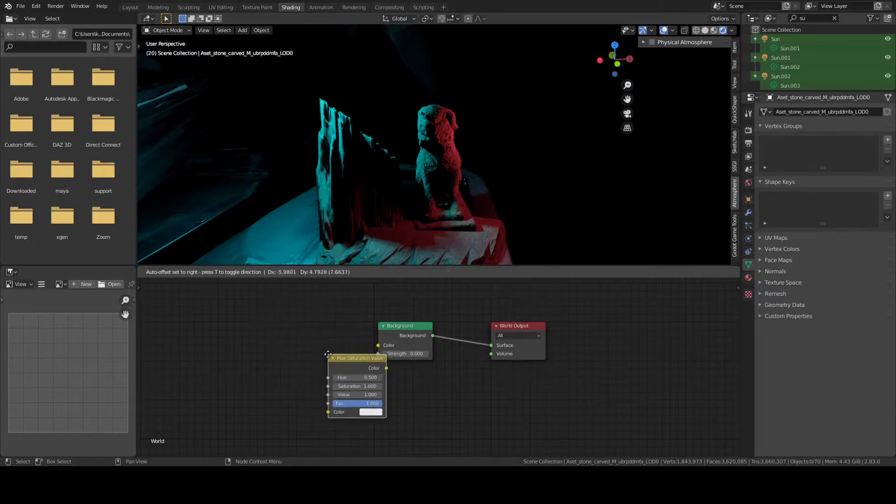
{"action": "left_click", "coordinate": [246, 324]}
{"action": "left_click_drag", "start_coordinate": [306, 337], "coordinate": [380, 348]}
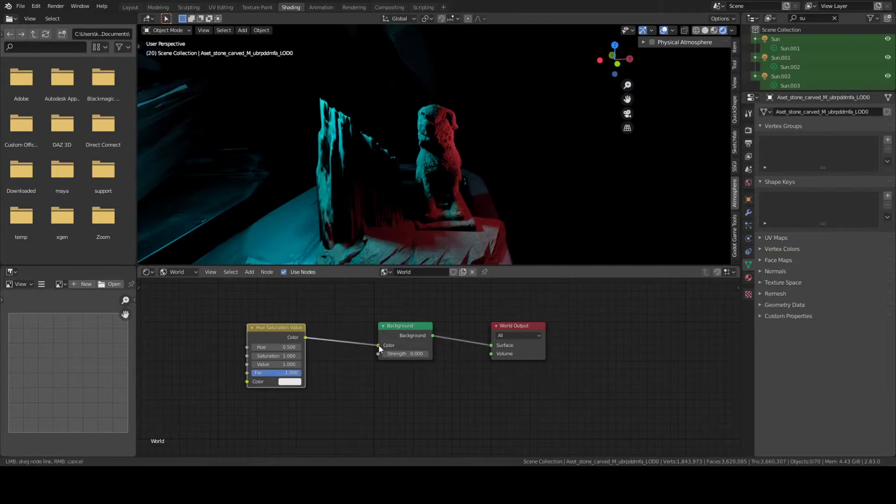
- Raise the world Background strength to 6 and try shifting the hue of the Hue Saturation Value node
{"action": "left_click_drag", "start_coordinate": [318, 372], "coordinate": [280, 348]}
{"action": "left_click_drag", "start_coordinate": [400, 355], "coordinate": [467, 355]}
{"action": "left_click_drag", "start_coordinate": [275, 347], "coordinate": [292, 347]}
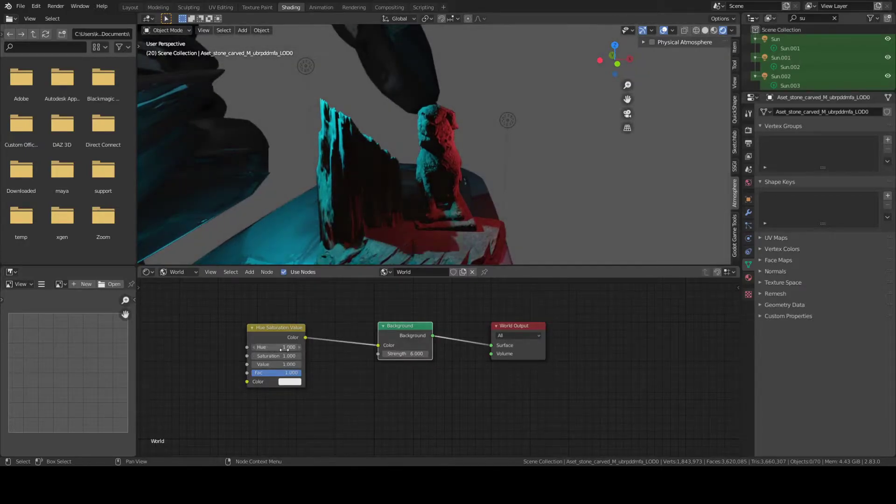
- Try blue and then cyan as the input colour of the Hue Saturation Value node
{"action": "left_click", "coordinate": [289, 386]}
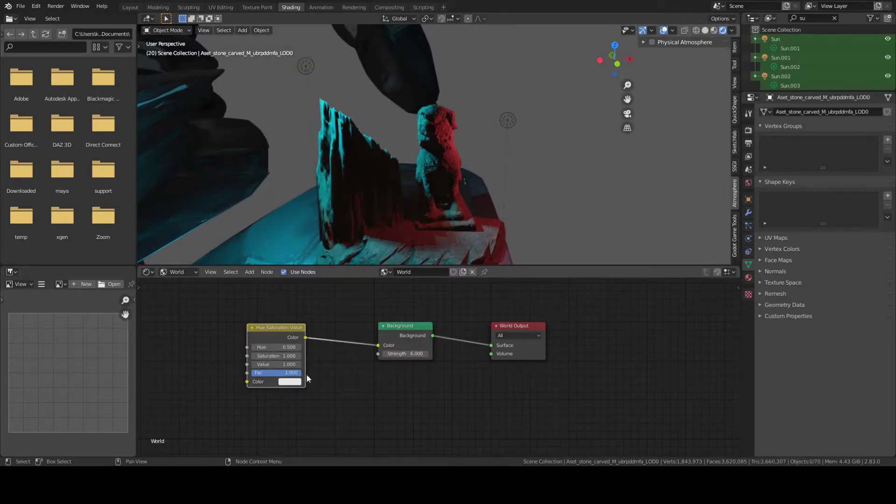
{"action": "left_click", "coordinate": [290, 383]}
{"action": "mouse_move", "coordinate": [322, 309]}
{"action": "left_mouse_down"}
{"action": "mouse_move", "coordinate": [338, 293]}
{"action": "mouse_move", "coordinate": [322, 266]}
{"action": "left_mouse_up"}
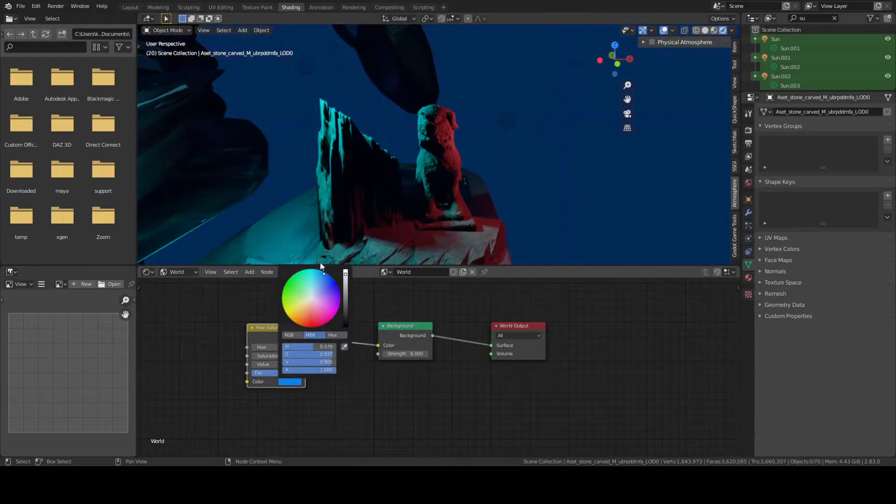
{"action": "left_click", "coordinate": [294, 383]}
{"action": "mouse_move", "coordinate": [321, 299]}
{"action": "left_mouse_down"}
{"action": "mouse_move", "coordinate": [324, 284]}
{"action": "mouse_move", "coordinate": [312, 312]}
{"action": "mouse_move", "coordinate": [290, 302]}
{"action": "mouse_move", "coordinate": [293, 282]}
{"action": "mouse_move", "coordinate": [300, 307]}
{"action": "mouse_move", "coordinate": [296, 284]}
{"action": "mouse_move", "coordinate": [312, 287]}
{"action": "mouse_move", "coordinate": [327, 314]}
{"action": "mouse_move", "coordinate": [315, 276]}
{"action": "left_mouse_up"}
- Disconnect the Hue Saturation Value node from the Background color and delete it
{"action": "left_click_drag", "start_coordinate": [378, 345], "coordinate": [382, 378]}
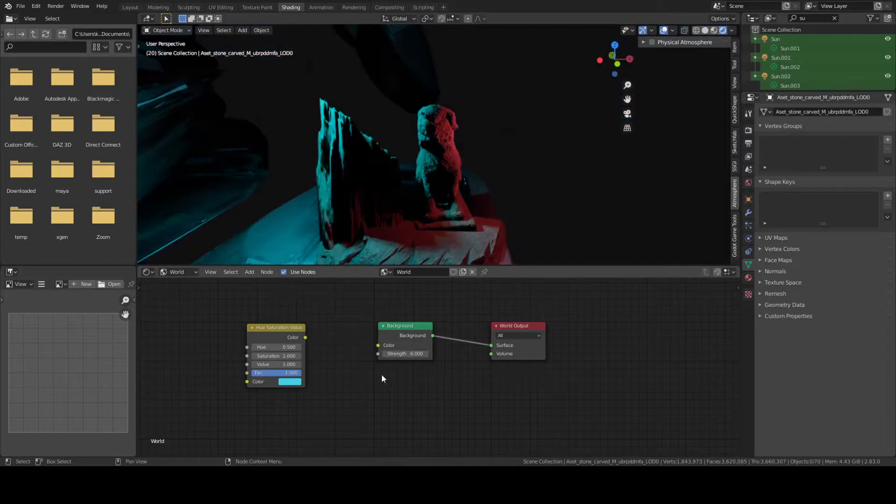
{"action": "left_click", "coordinate": [297, 333]}
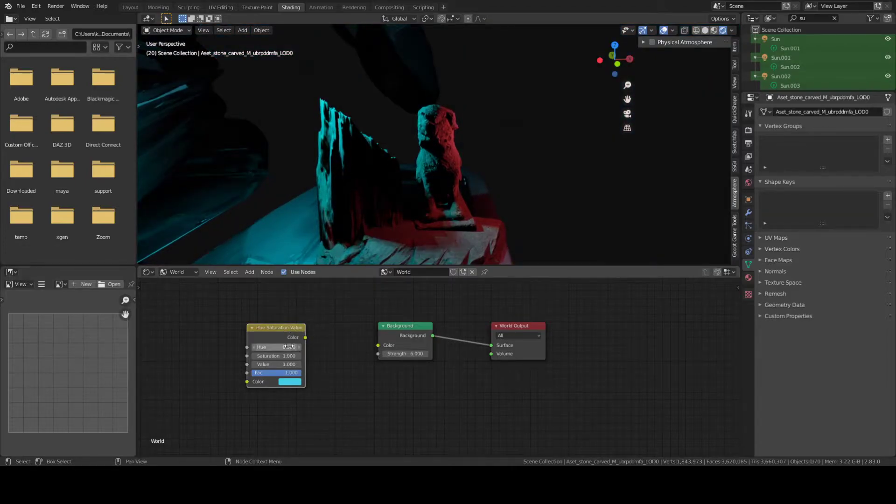
{"action": "key", "text": "x"}
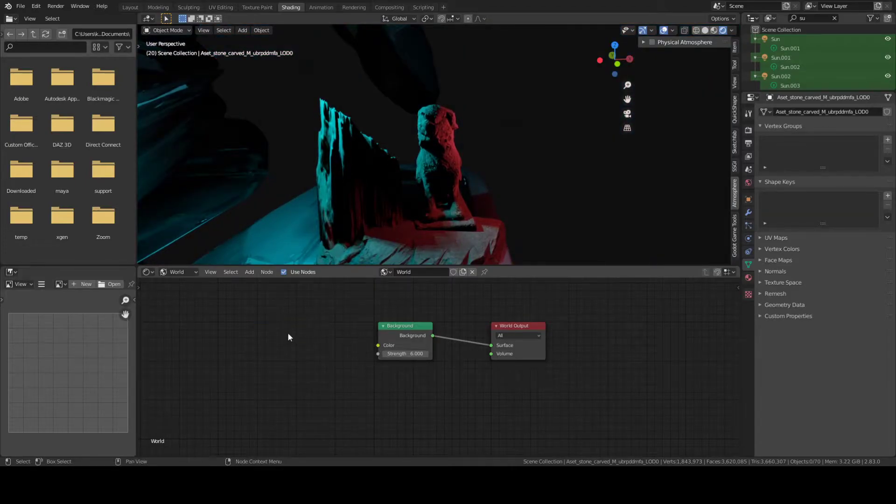
- Add a Volume Scatter node to the world node tree and arrange it below the Background node
{"action": "left_click", "coordinate": [250, 272]}
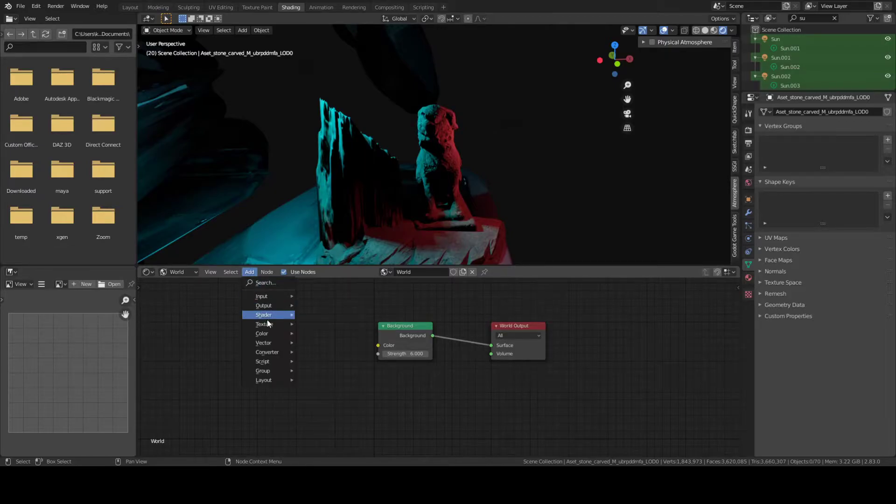
{"action": "mouse_move", "coordinate": [271, 316]}
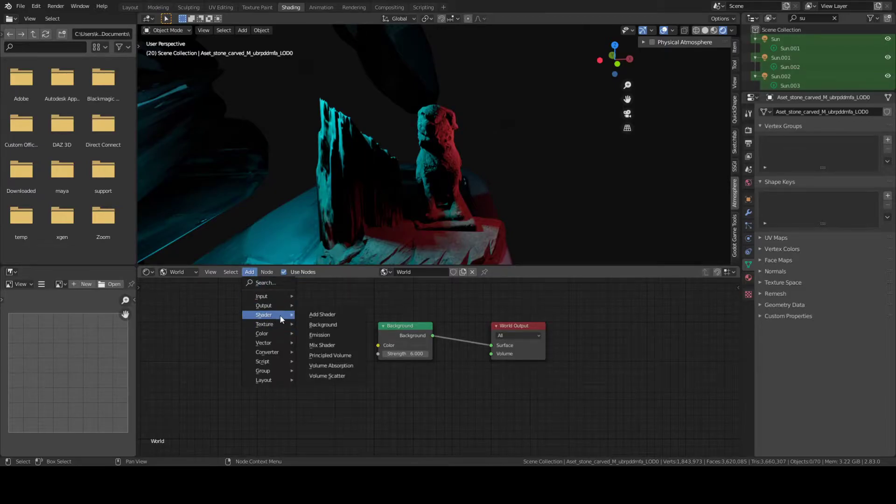
{"action": "left_click", "coordinate": [328, 380]}
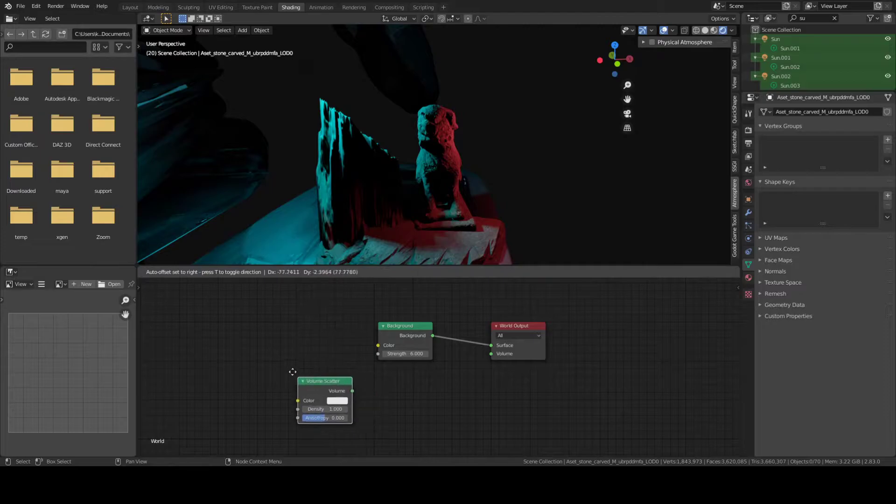
{"action": "left_click", "coordinate": [316, 376]}
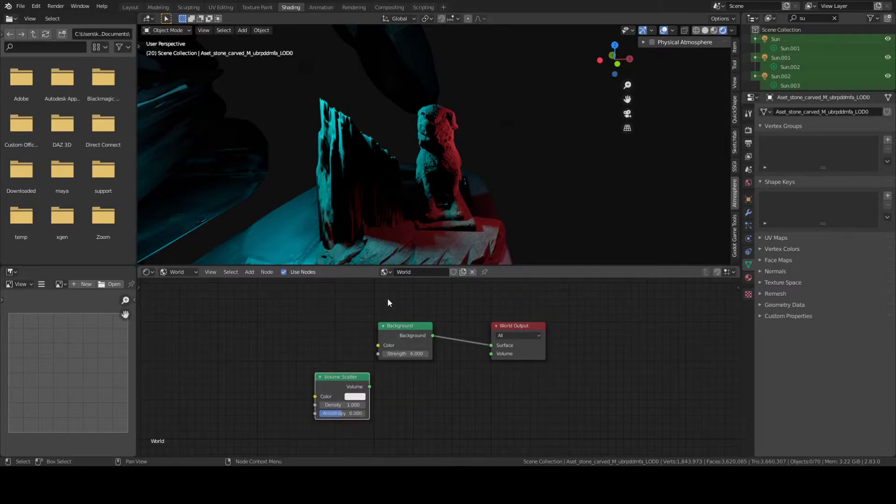
{"action": "left_click_drag", "start_coordinate": [404, 325], "coordinate": [388, 300]}
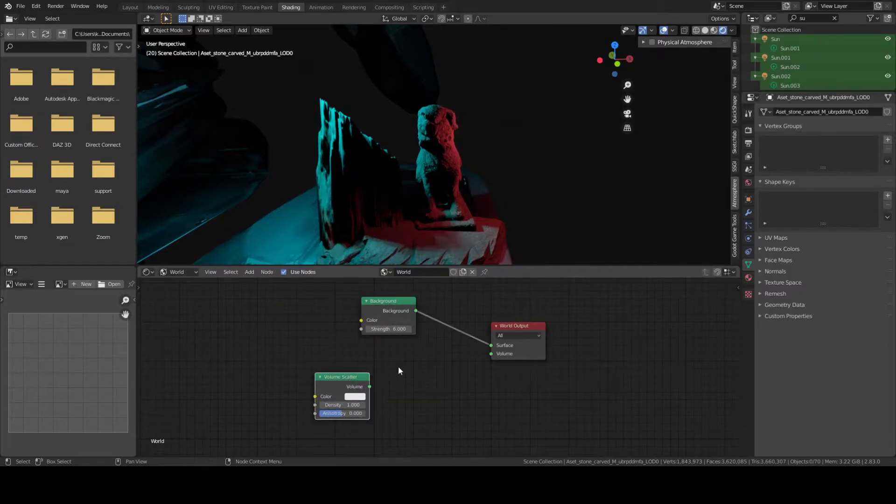
{"action": "key", "text": "g"}
{"action": "left_click", "coordinate": [427, 355]}
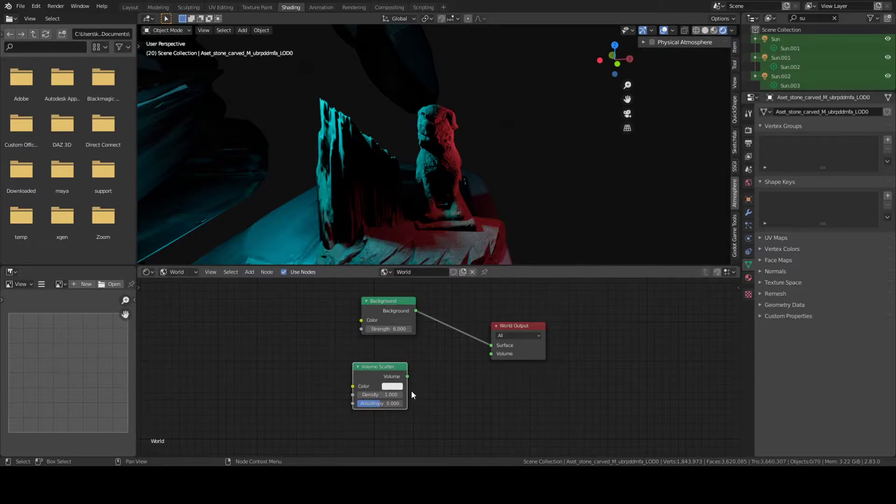
- Link the Volume Scatter output to the World Output's Volume input and align the node under Background
{"action": "middle_click_drag", "start_coordinate": [417, 388], "coordinate": [368, 402]}
{"action": "left_click_drag", "start_coordinate": [357, 396], "coordinate": [478, 366]}
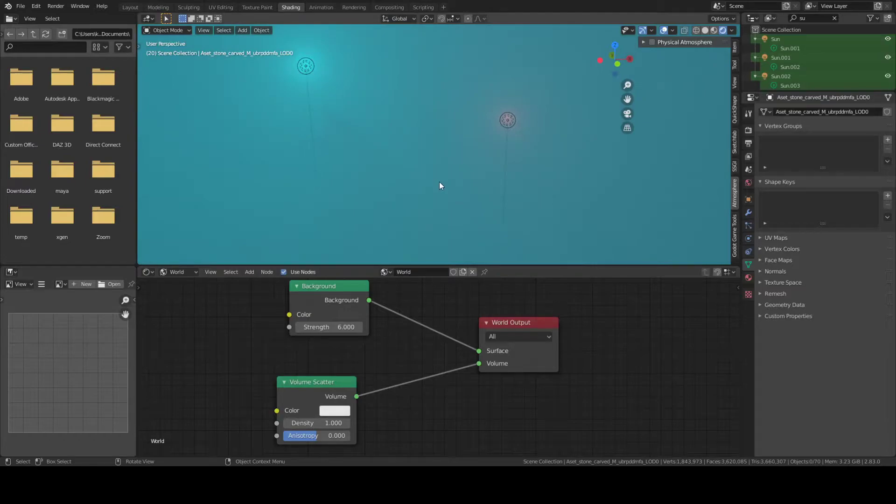
{"action": "middle_click_drag", "start_coordinate": [439, 182], "coordinate": [469, 149]}
{"action": "left_click_drag", "start_coordinate": [329, 380], "coordinate": [342, 359]}
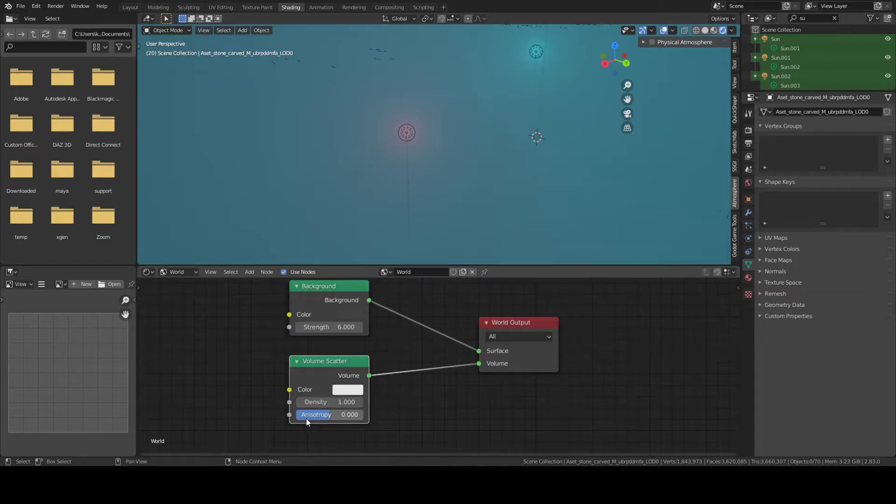
- Try an anisotropy of -0.133 and a density of 2 on the Volume Scatter node
{"action": "mouse_move", "coordinate": [333, 419]}
{"action": "left_mouse_down"}
{"action": "mouse_move", "coordinate": [301, 417]}
{"action": "mouse_move", "coordinate": [340, 416]}
{"action": "mouse_move", "coordinate": [311, 416]}
{"action": "mouse_move", "coordinate": [325, 416]}
{"action": "left_mouse_up"}
{"action": "left_click", "coordinate": [335, 398]}
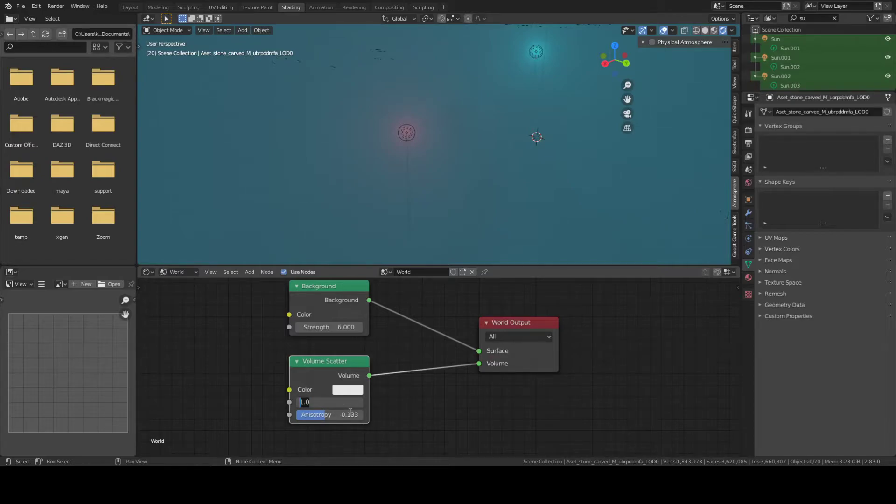
{"action": "type", "text": "2"}
{"action": "key", "text": "Return"}
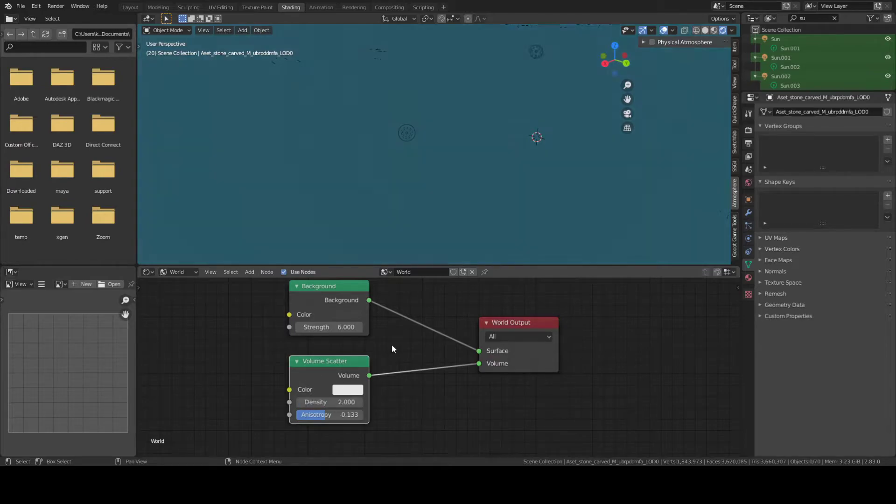
{"action": "middle_click_drag", "start_coordinate": [504, 190], "coordinate": [490, 202]}
- Compare Volume Scatter densities of 0.02 and 0.03 around the statue and keep 0.02
{"action": "left_click", "coordinate": [325, 402]}
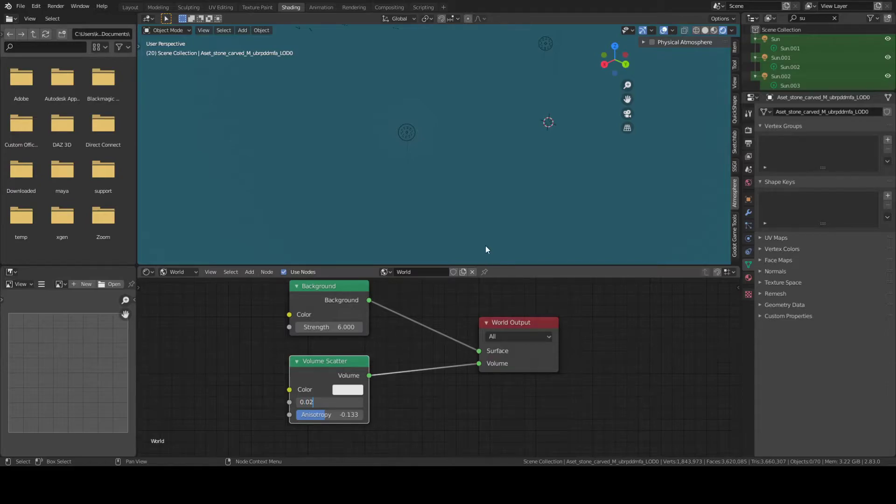
{"action": "key", "text": "Return"}
{"action": "middle_click_drag", "start_coordinate": [444, 155], "coordinate": [496, 178]}
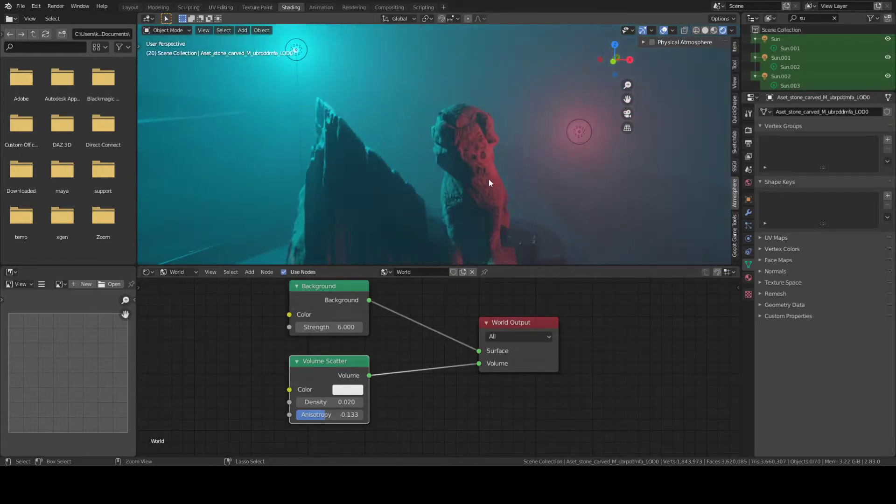
{"action": "middle_click_drag", "start_coordinate": [428, 173], "coordinate": [491, 149]}
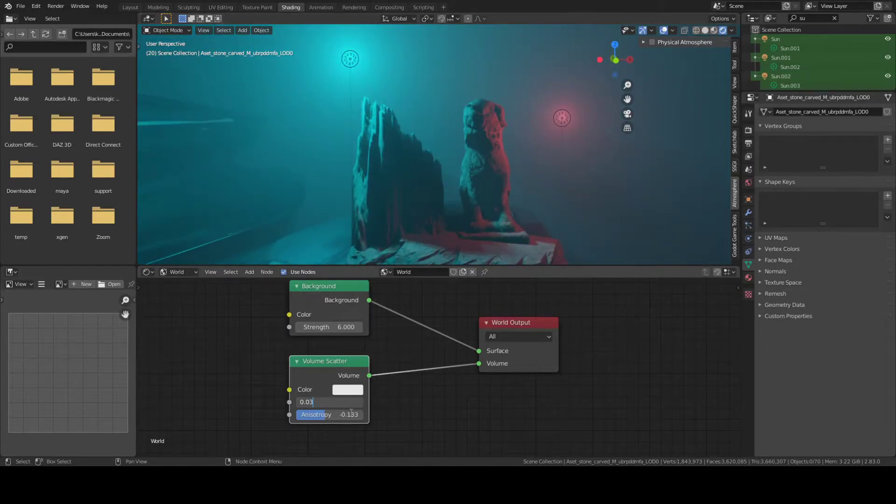
{"action": "key", "text": "Return"}
{"action": "middle_click_drag", "start_coordinate": [604, 198], "coordinate": [494, 178]}
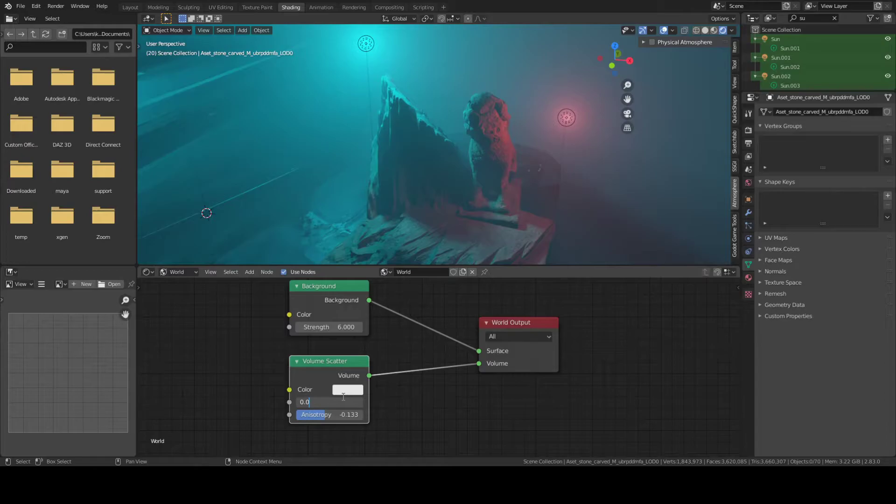
{"action": "key", "text": "Return"}
{"action": "mouse_move", "coordinate": [472, 253]}
{"action": "middle_mouse_down"}
{"action": "mouse_move", "coordinate": [506, 189]}
{"action": "mouse_move", "coordinate": [455, 175]}
{"action": "mouse_move", "coordinate": [450, 209]}
{"action": "mouse_move", "coordinate": [489, 203]}
{"action": "mouse_move", "coordinate": [456, 249]}
{"action": "middle_mouse_up"}
- Tint the Volume Scatter colour light blue and set its anisotropy to -0.033
{"action": "left_click", "coordinate": [347, 390]}
{"action": "mouse_move", "coordinate": [386, 298]}
{"action": "left_mouse_down"}
{"action": "mouse_move", "coordinate": [362, 294]}
{"action": "mouse_move", "coordinate": [360, 270]}
{"action": "mouse_move", "coordinate": [399, 229]}
{"action": "mouse_move", "coordinate": [376, 246]}
{"action": "mouse_move", "coordinate": [386, 290]}
{"action": "mouse_move", "coordinate": [395, 264]}
{"action": "mouse_move", "coordinate": [385, 253]}
{"action": "left_mouse_up"}
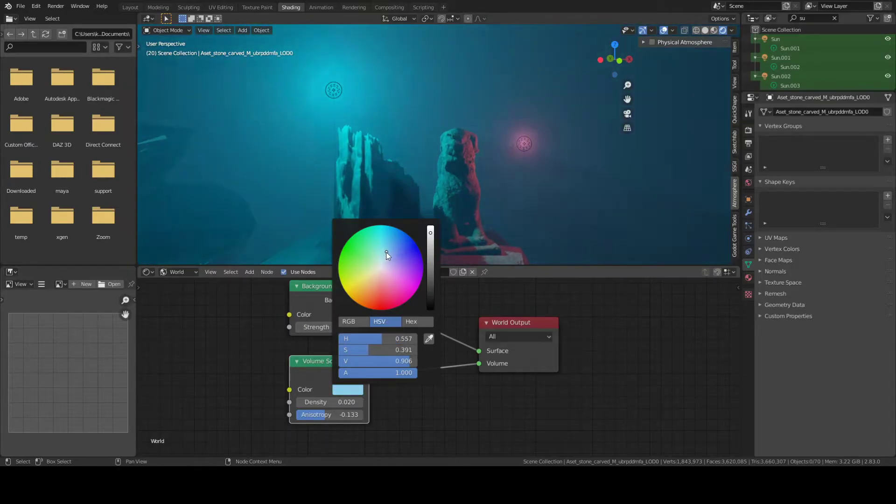
{"action": "middle_click_drag", "start_coordinate": [567, 155], "coordinate": [401, 213]}
{"action": "mouse_move", "coordinate": [319, 420]}
{"action": "left_mouse_down"}
{"action": "mouse_move", "coordinate": [298, 417]}
{"action": "mouse_move", "coordinate": [353, 416]}
{"action": "mouse_move", "coordinate": [304, 416]}
{"action": "mouse_move", "coordinate": [326, 418]}
{"action": "left_mouse_up"}
{"action": "middle_click_drag", "start_coordinate": [488, 186], "coordinate": [444, 192]}
{"action": "mouse_move", "coordinate": [335, 415]}
{"action": "left_mouse_down"}
{"action": "mouse_move", "coordinate": [368, 417]}
{"action": "mouse_move", "coordinate": [308, 418]}
{"action": "mouse_move", "coordinate": [334, 421]}
{"action": "left_mouse_up"}
{"action": "middle_click_drag", "start_coordinate": [405, 243], "coordinate": [419, 188]}
- Move the cyan and pink point lights together from the statue to the area around the group of soldiers
{"action": "left_click", "coordinate": [513, 175]}
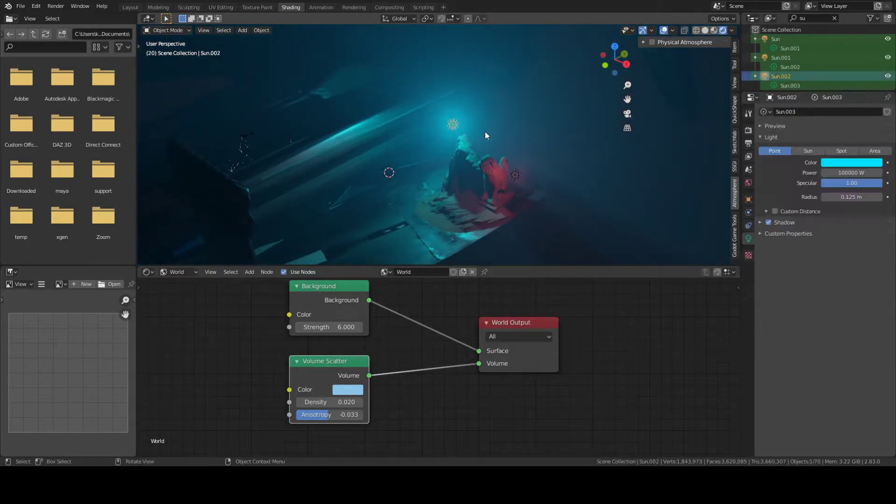
{"action": "left_click", "coordinate": [520, 178]}
{"action": "middle_click_drag", "start_coordinate": [531, 176], "coordinate": [499, 152]}
{"action": "left_click", "coordinate": [518, 164], "text": "shift"}
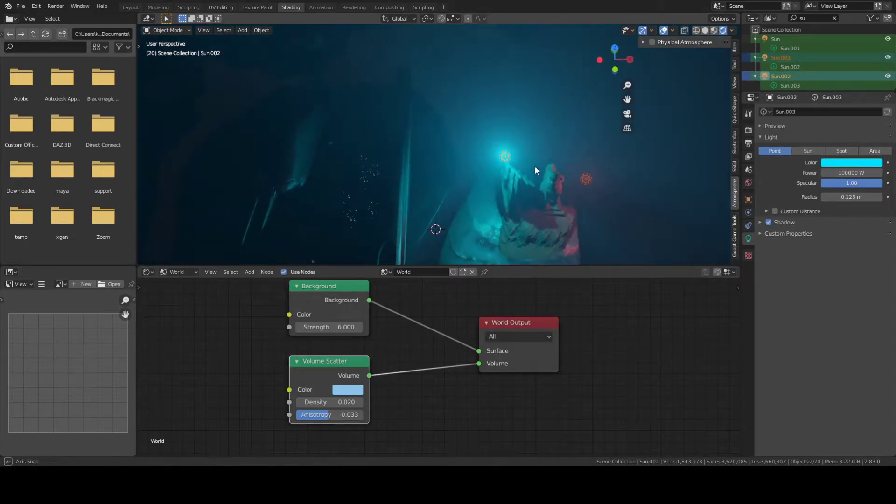
{"action": "key", "text": "g"}
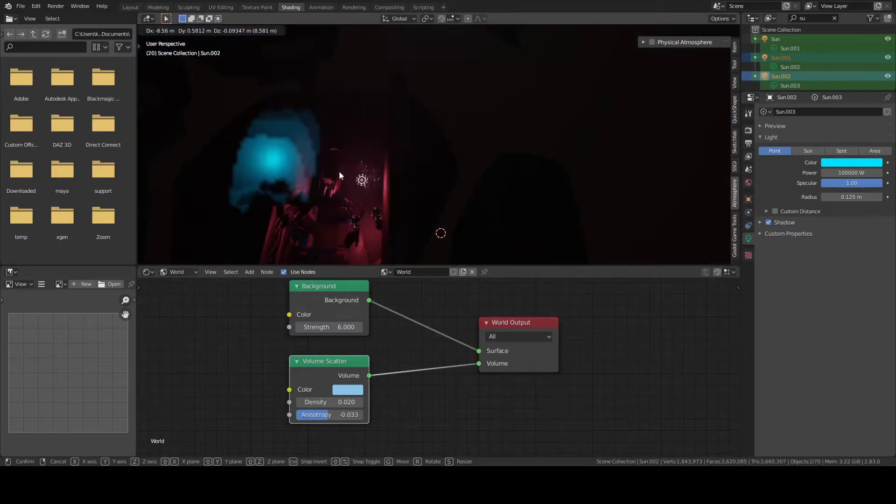
{"action": "left_click", "coordinate": [339, 171]}
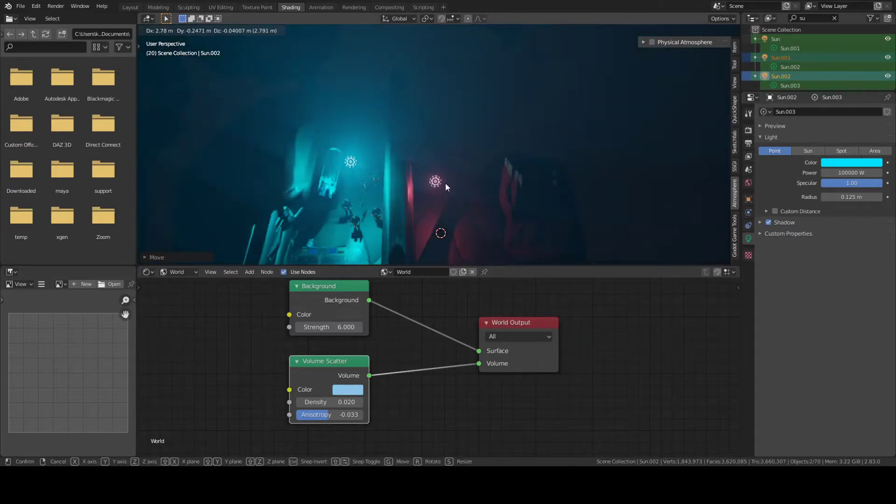
{"action": "middle_click_drag", "start_coordinate": [444, 183], "coordinate": [458, 165]}
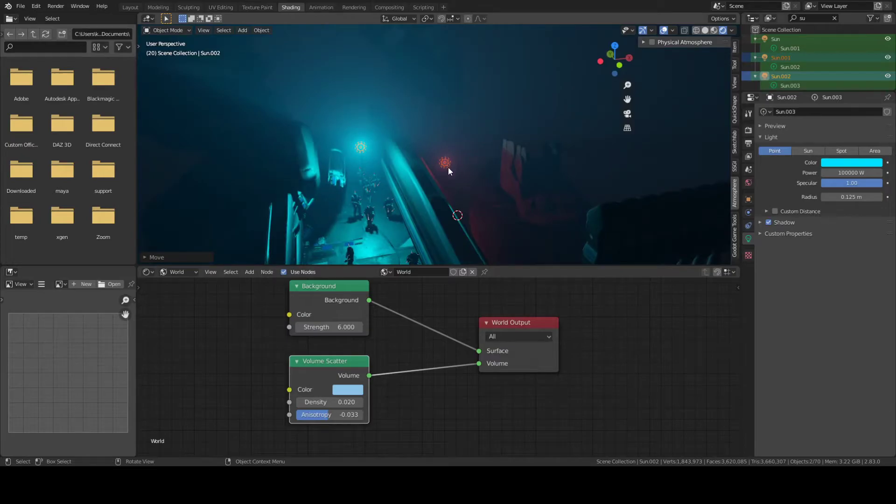
- Reposition the pink point light over the soldiers' walkway, close beside the cyan light
{"action": "left_click", "coordinate": [448, 166]}
{"action": "key", "text": "g"}
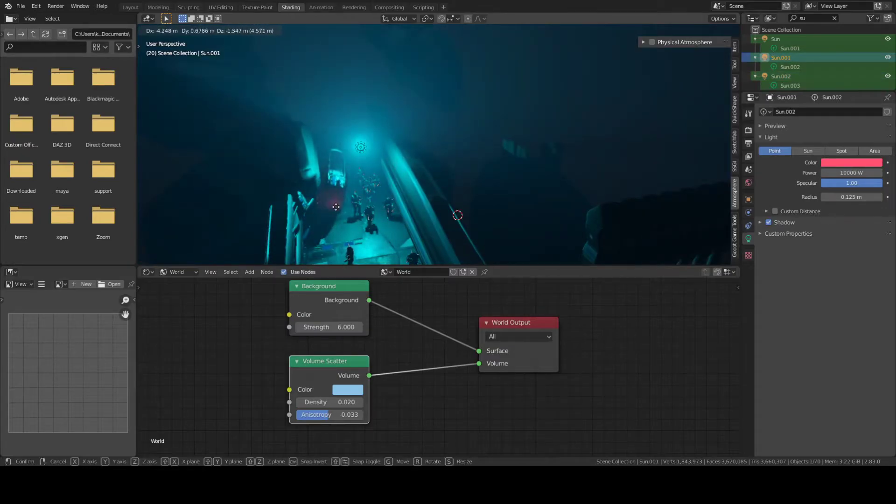
{"action": "left_click", "coordinate": [335, 207]}
{"action": "scroll", "coordinate": [363, 193], "scroll_direction": "up", "scroll_amount": 3}
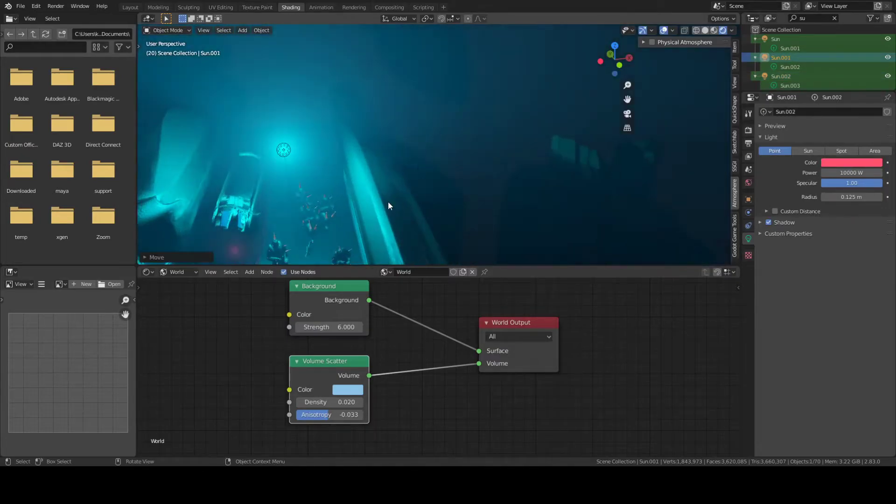
{"action": "middle_click_drag", "start_coordinate": [460, 122], "coordinate": [425, 154]}
{"action": "key", "text": "g"}
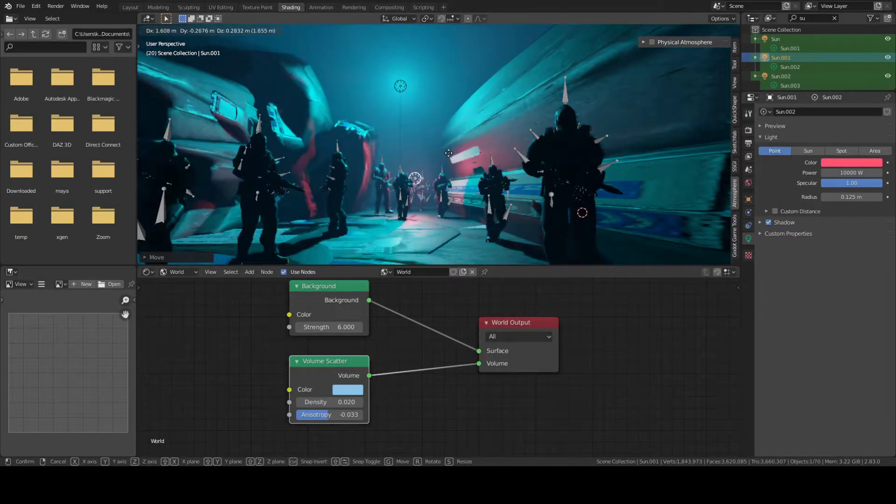
{"action": "left_click", "coordinate": [407, 82]}
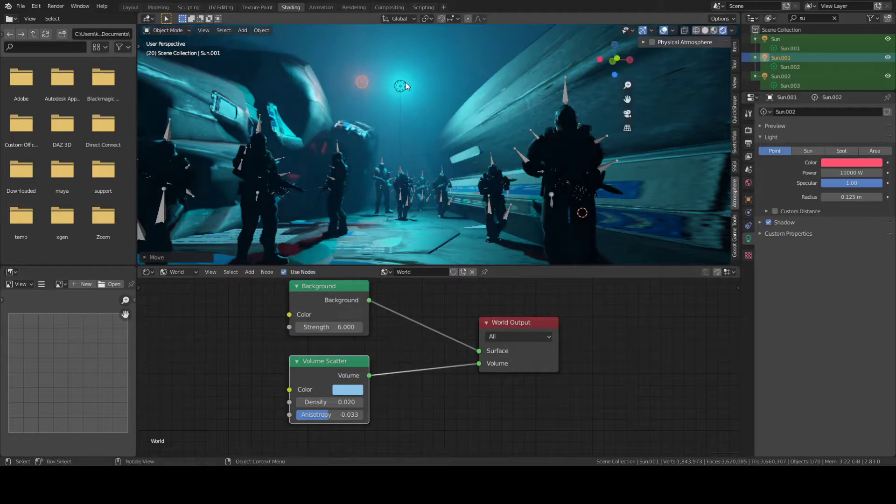
- Move the cyan point light about 15.4 m along the Y axis, behind the distant soldiers
{"action": "left_click", "coordinate": [405, 96]}
{"action": "key", "text": "g"}
{"action": "key", "text": "x"}
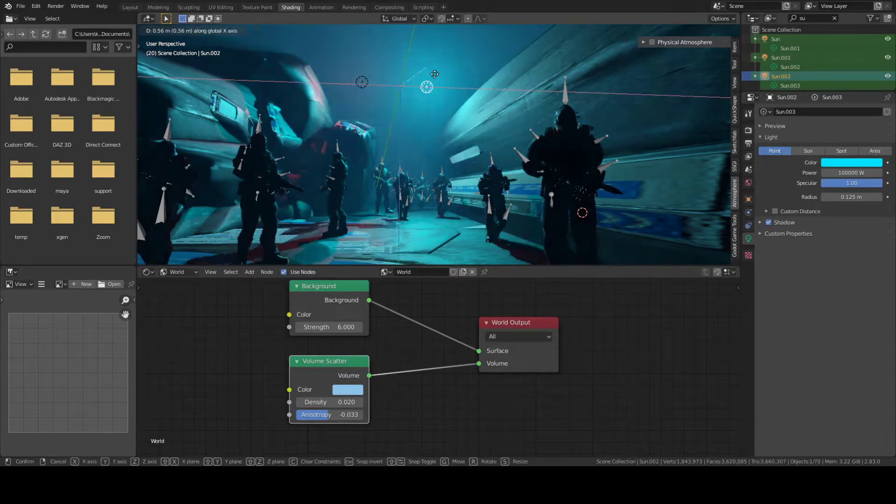
{"action": "key", "text": "y"}
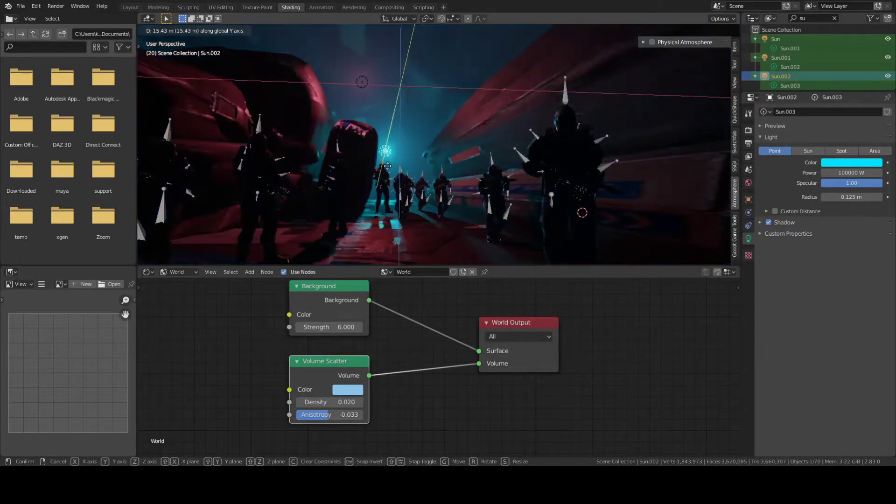
{"action": "left_click", "coordinate": [387, 165]}
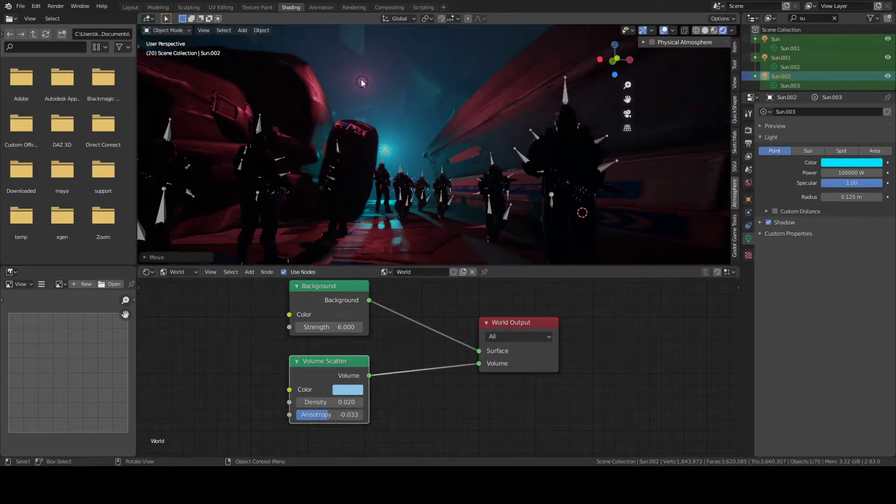
- Shift the pink point light slightly above the walkway and change its colour to yellow
{"action": "key", "text": "g"}
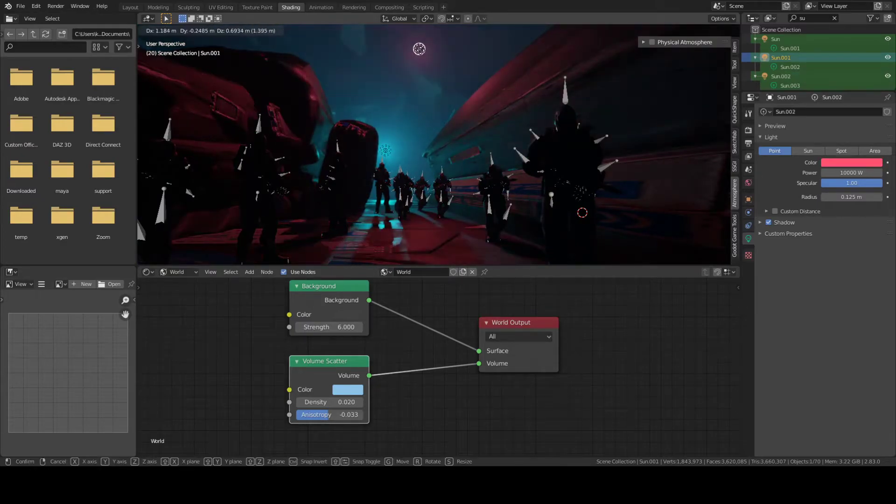
{"action": "left_click", "coordinate": [388, 73]}
{"action": "left_click", "coordinate": [843, 164]}
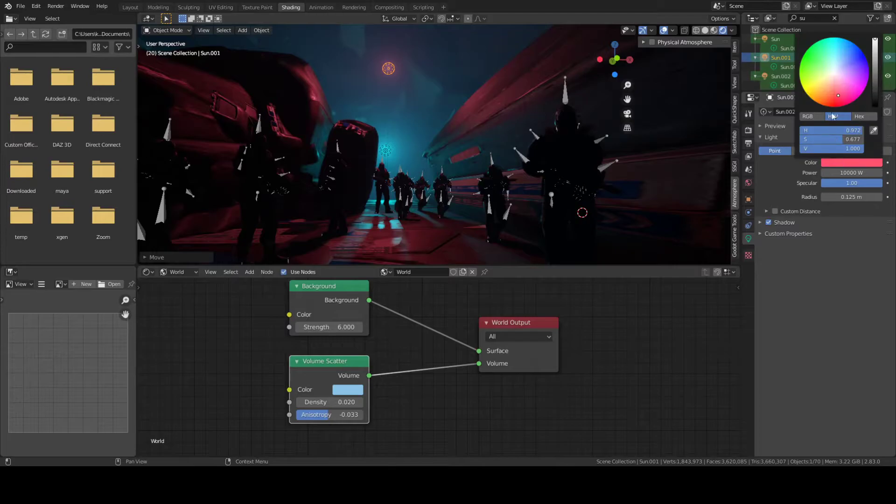
{"action": "left_click", "coordinate": [840, 85]}
{"action": "left_click_drag", "start_coordinate": [840, 85], "coordinate": [810, 87]}
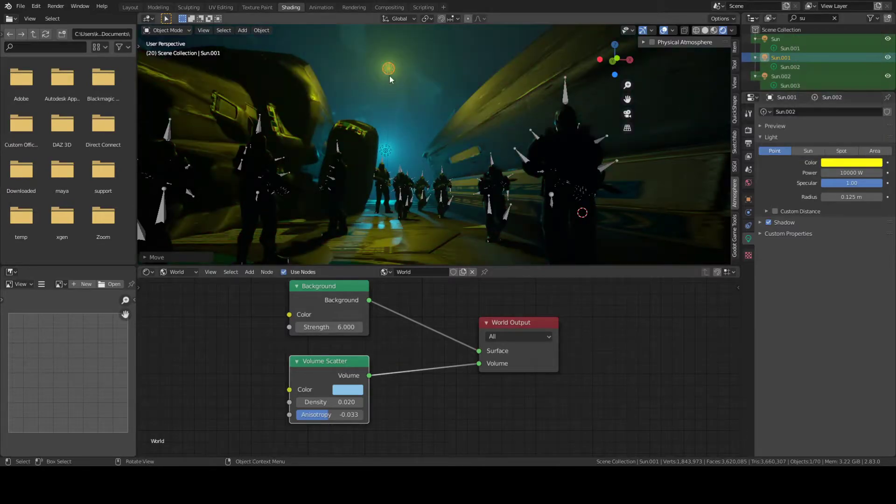
- Duplicate the yellow point light and place the copy near the ground beside the foreground soldiers
{"action": "middle_click_drag", "start_coordinate": [405, 88], "coordinate": [385, 191]}
{"action": "key", "text": "shift+d"}
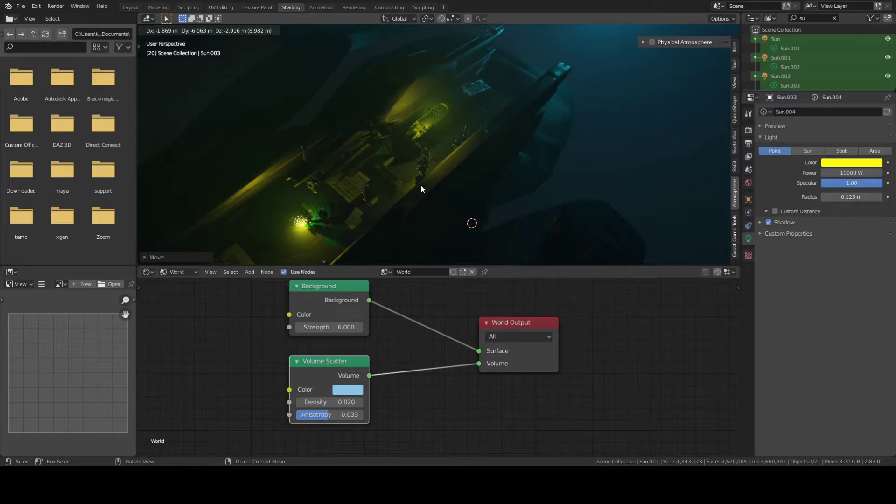
{"action": "left_click", "coordinate": [433, 188]}
{"action": "middle_click_drag", "start_coordinate": [449, 183], "coordinate": [476, 153]}
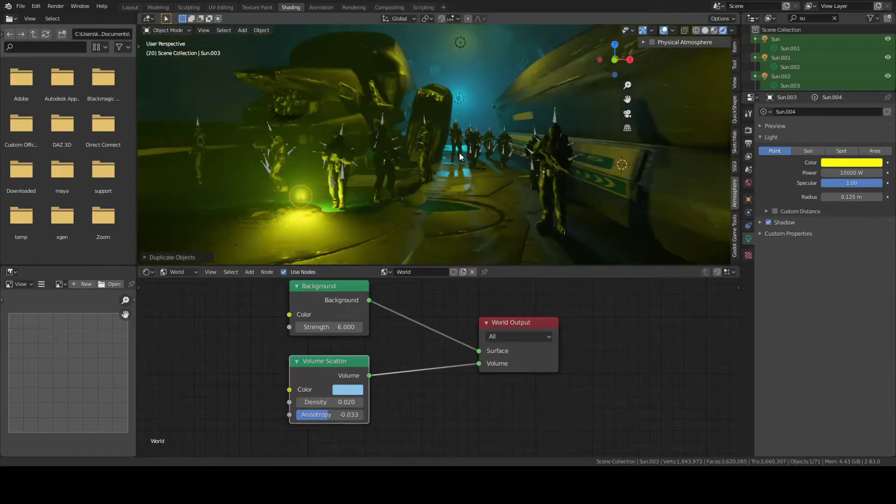
- Try pink, purple and yellow-green on the duplicated light and settle on red
{"action": "left_click", "coordinate": [841, 162]}
{"action": "left_click", "coordinate": [837, 93]}
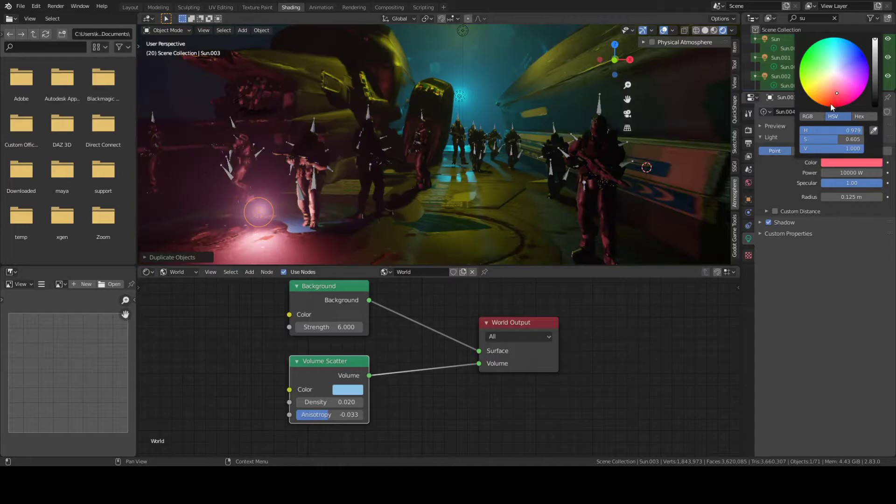
{"action": "left_click", "coordinate": [852, 70]}
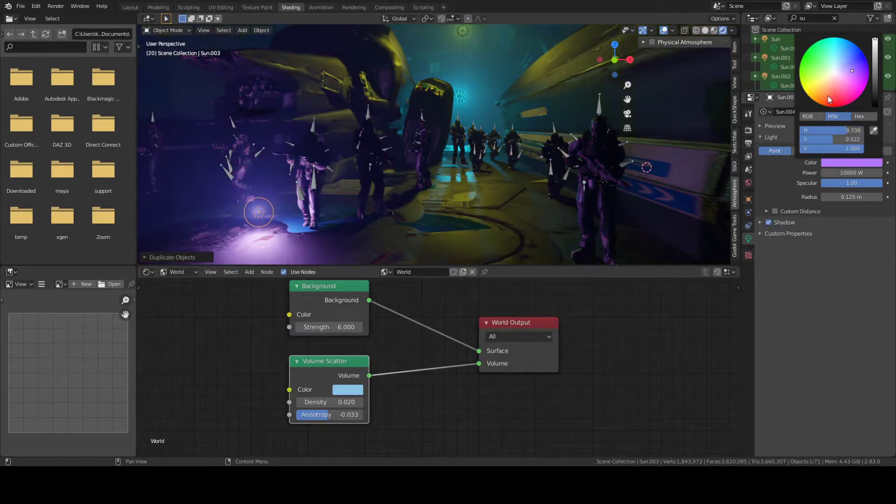
{"action": "left_click", "coordinate": [801, 83]}
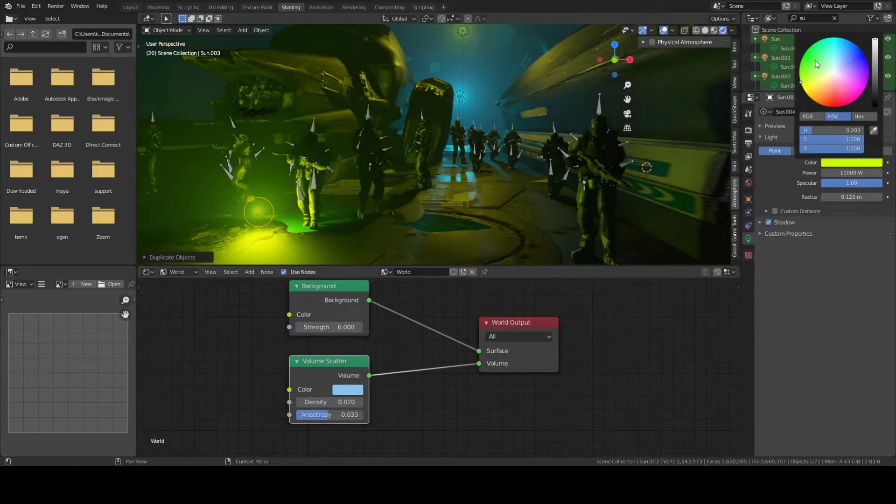
{"action": "mouse_move", "coordinate": [818, 64]}
{"action": "left_mouse_down"}
{"action": "mouse_move", "coordinate": [854, 56]}
{"action": "mouse_move", "coordinate": [863, 80]}
{"action": "left_mouse_up"}
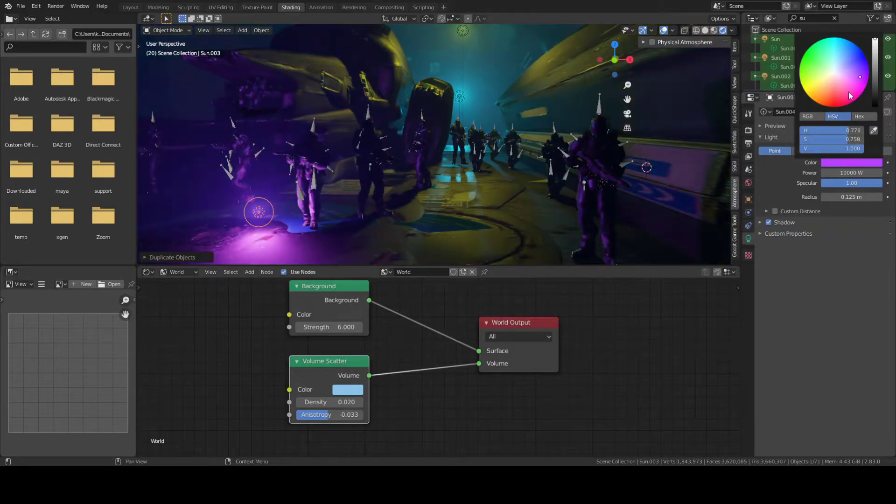
- Move the red point light along the Y axis beside the foreground soldiers
{"action": "key", "text": "g"}
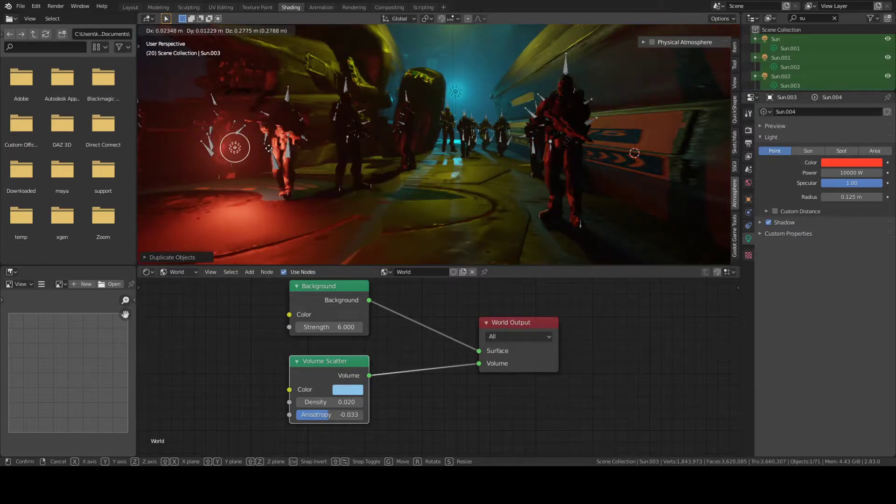
{"action": "key", "text": "y"}
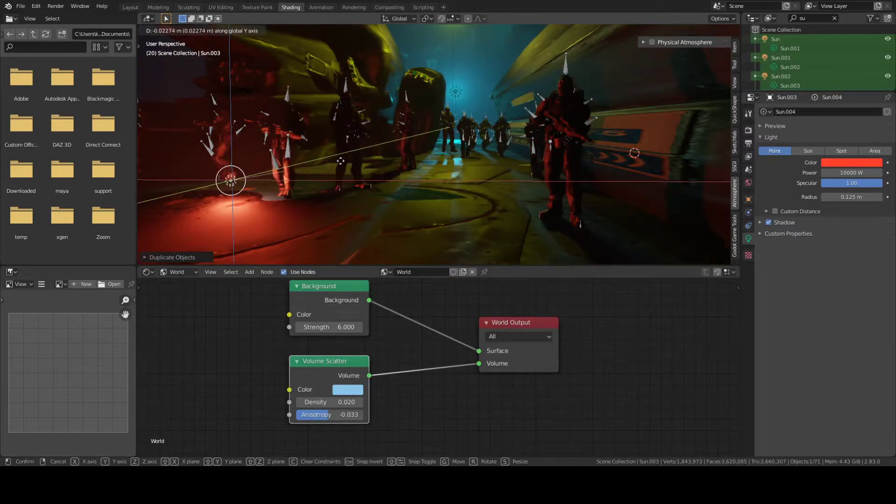
{"action": "left_click", "coordinate": [252, 214]}
{"action": "middle_click_drag", "start_coordinate": [252, 214], "coordinate": [329, 162]}
- Resize the single pod-topped pole and move it beside the soldiers' walkway, apart from the row of poles
{"action": "left_click", "coordinate": [507, 136]}
{"action": "key", "text": "g"}
{"action": "left_click", "coordinate": [425, 156]}
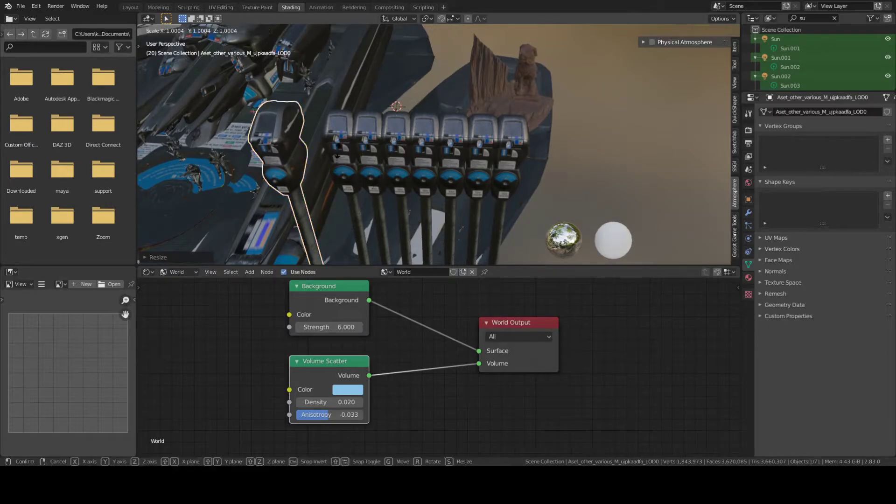
{"action": "left_click", "coordinate": [426, 71]}
{"action": "middle_click_drag", "start_coordinate": [425, 71], "coordinate": [479, 164]}
{"action": "middle_click_drag", "start_coordinate": [426, 151], "coordinate": [523, 150]}
{"action": "key", "text": "g"}
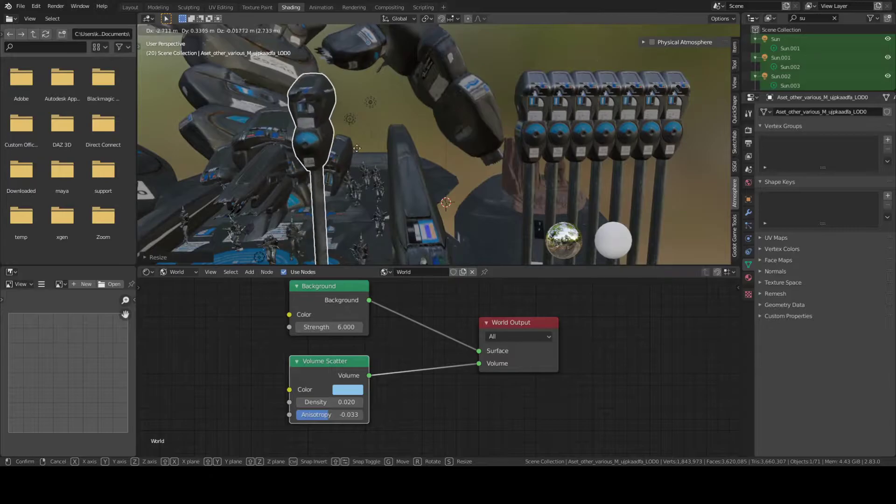
{"action": "left_click", "coordinate": [368, 147]}
- Duplicate the single pod-topped pole, tilt the copy and position it crossing in front of the upright pole
{"action": "middle_click_drag", "start_coordinate": [369, 147], "coordinate": [422, 140]}
{"action": "middle_click_drag", "start_coordinate": [528, 114], "coordinate": [455, 122], "text": "shift"}
{"action": "middle_click_drag", "start_coordinate": [461, 122], "coordinate": [456, 136], "text": "shift"}
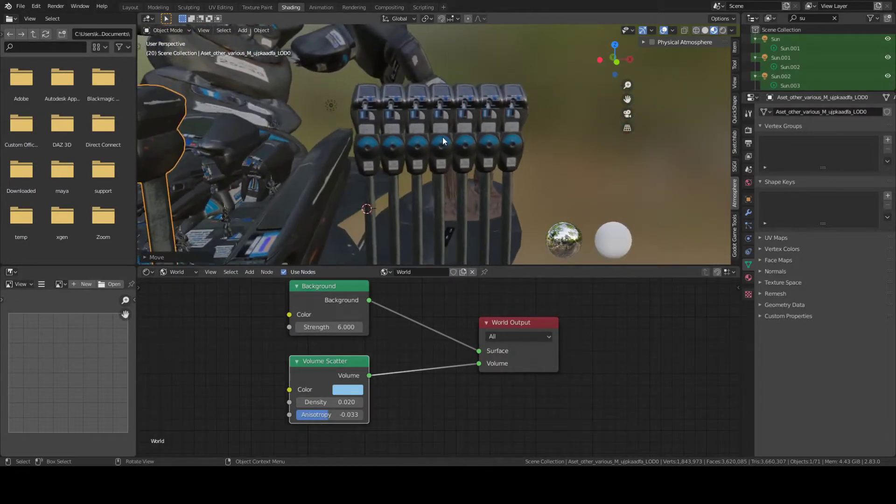
{"action": "middle_click_drag", "start_coordinate": [339, 124], "coordinate": [361, 125]}
{"action": "left_click", "coordinate": [399, 115]}
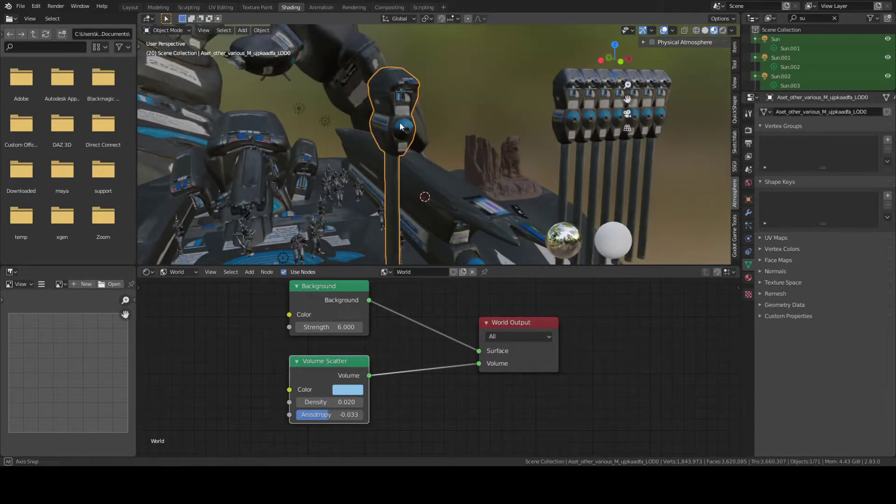
{"action": "scroll", "coordinate": [402, 117], "scroll_direction": "up", "scroll_amount": 2}
{"action": "key", "text": "shift+d"}
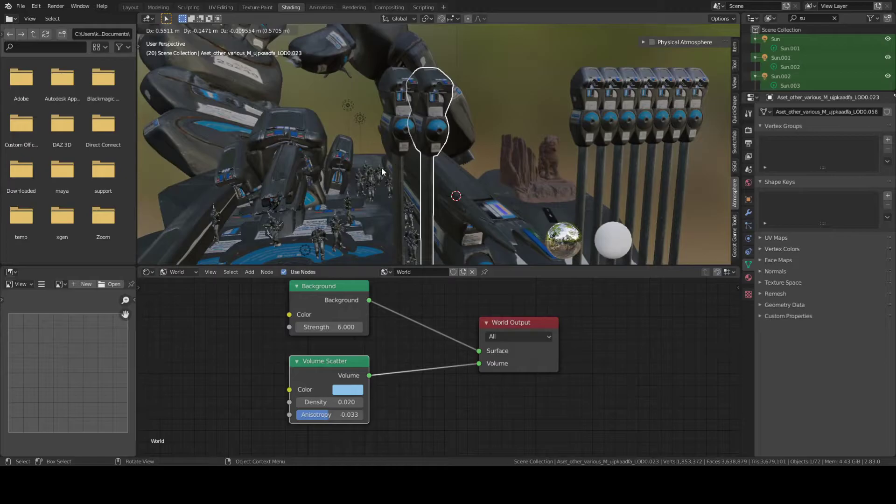
{"action": "key", "text": "r"}
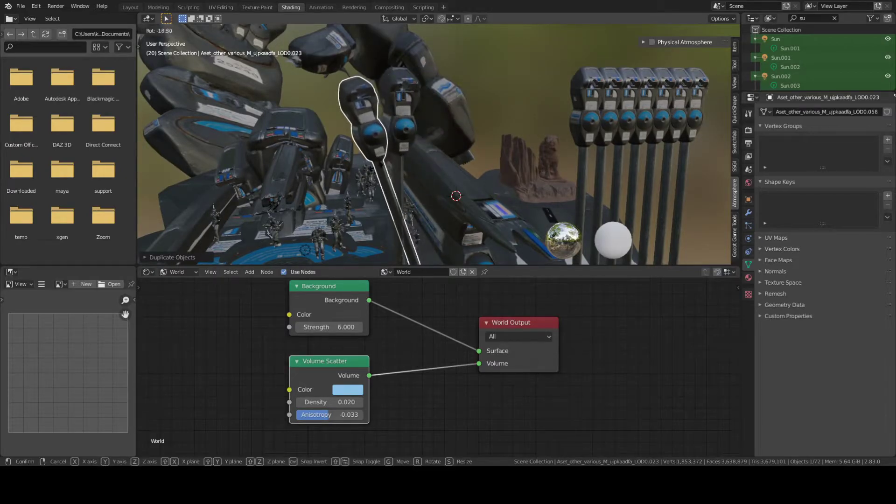
{"action": "left_click", "coordinate": [420, 166]}
{"action": "key", "text": "g"}
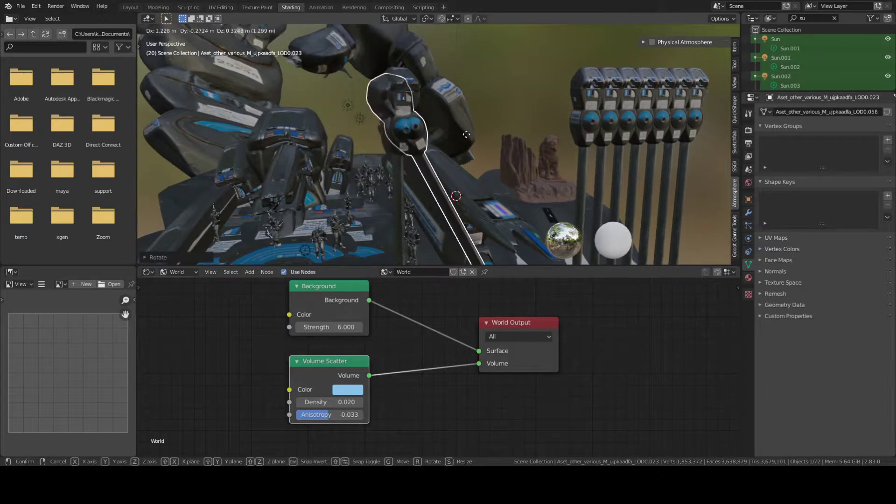
{"action": "left_click", "coordinate": [448, 136]}
{"action": "middle_click_drag", "start_coordinate": [448, 136], "coordinate": [529, 80]}
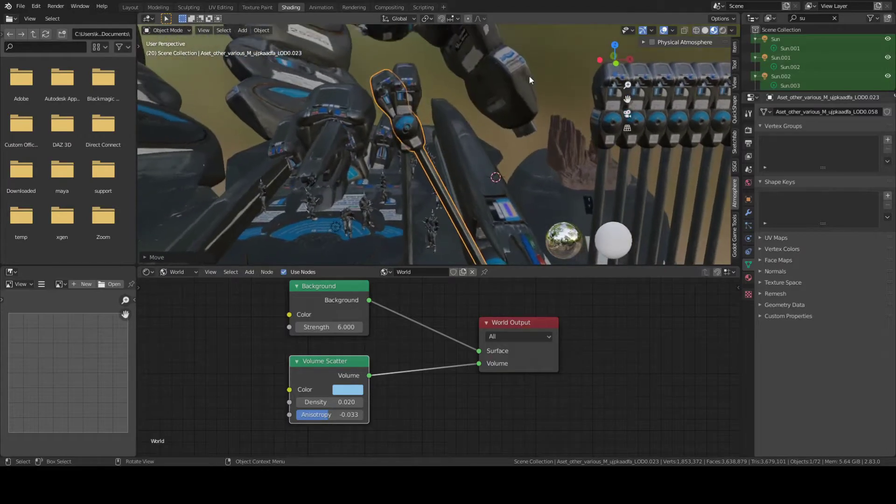
{"action": "key", "text": "alt+a"}
{"action": "middle_click_drag", "start_coordinate": [447, 122], "coordinate": [423, 112]}
{"action": "left_click", "coordinate": [403, 89]}
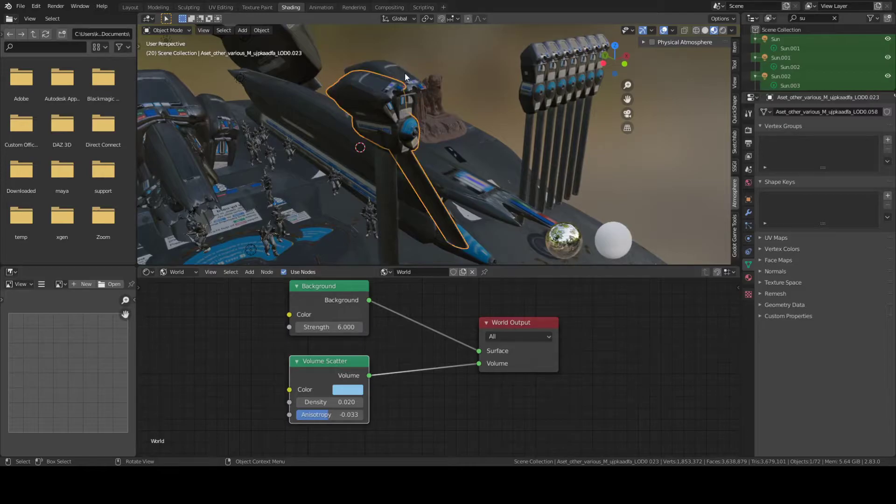
{"action": "middle_click_drag", "start_coordinate": [424, 83], "coordinate": [413, 122]}
{"action": "left_click", "coordinate": [375, 85]}
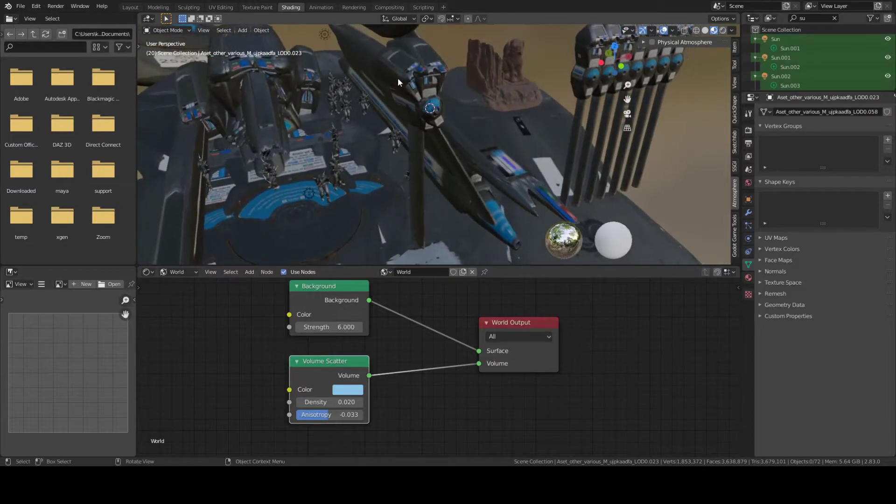
- Join the two selected pole-mounted pods into a single object
{"action": "mouse_move", "coordinate": [436, 86]}
{"action": "middle_mouse_down"}
{"action": "mouse_move", "coordinate": [420, 66]}
{"action": "mouse_move", "coordinate": [425, 82]}
{"action": "middle_mouse_up"}
{"action": "right_click", "coordinate": [430, 86]}
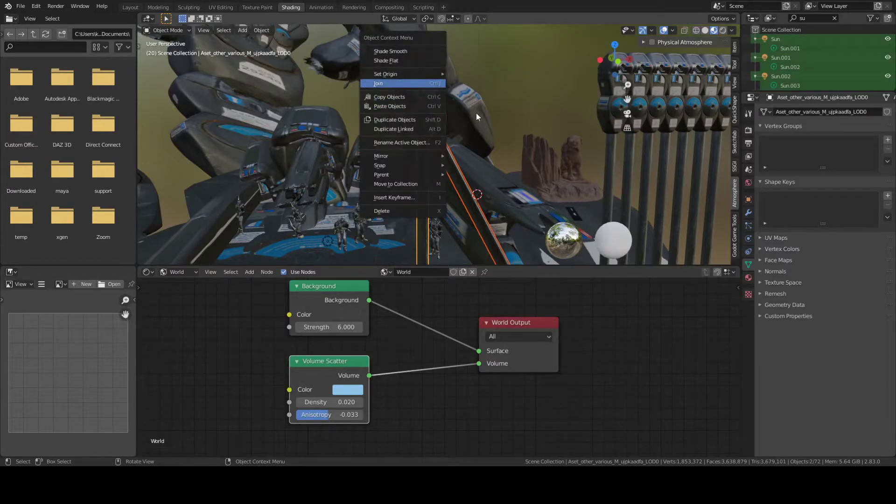
{"action": "key", "text": "Return"}
{"action": "middle_click_drag", "start_coordinate": [491, 83], "coordinate": [424, 130]}
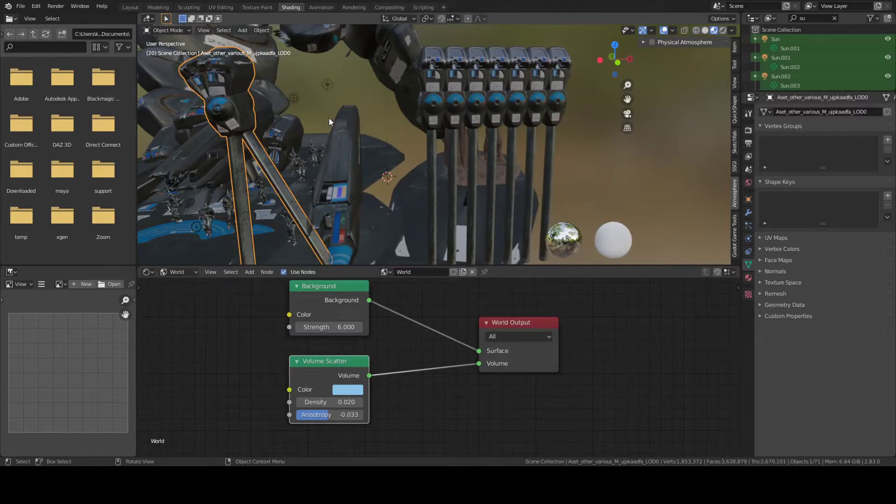
- Move the joined pod out of the ship area into the empty space beyond the row of pole-mounted pods
{"action": "key", "text": "g"}
{"action": "left_click", "coordinate": [578, 124]}
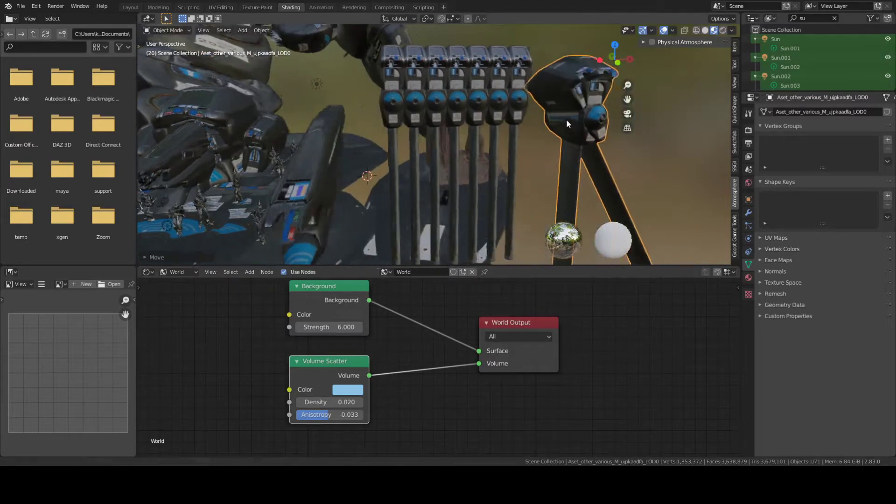
{"action": "middle_click_drag", "start_coordinate": [578, 123], "coordinate": [578, 135]}
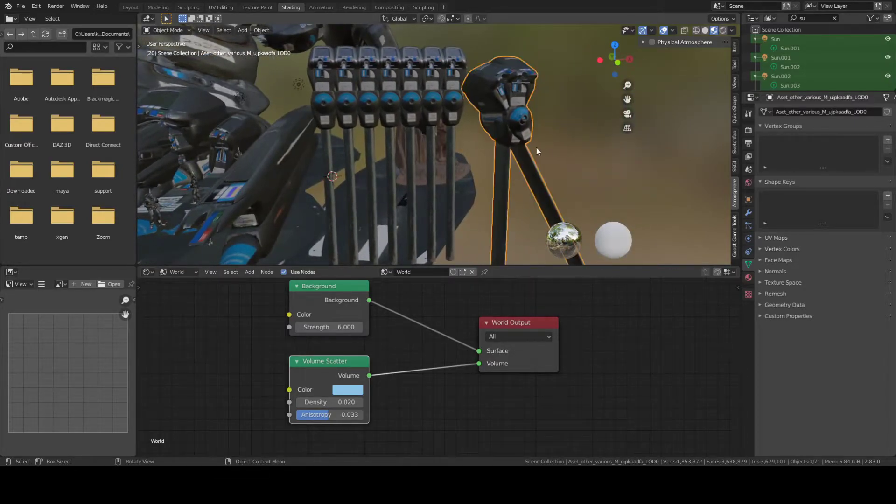
{"action": "key", "text": "g"}
{"action": "left_click", "coordinate": [587, 150]}
{"action": "middle_click_drag", "start_coordinate": [587, 149], "coordinate": [474, 107], "text": "shift"}
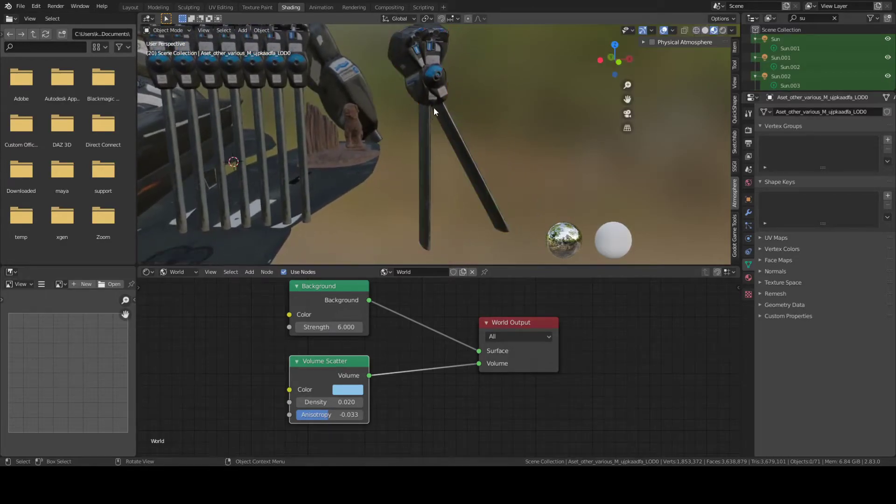
{"action": "left_click_drag", "start_coordinate": [409, 111], "coordinate": [529, 252]}
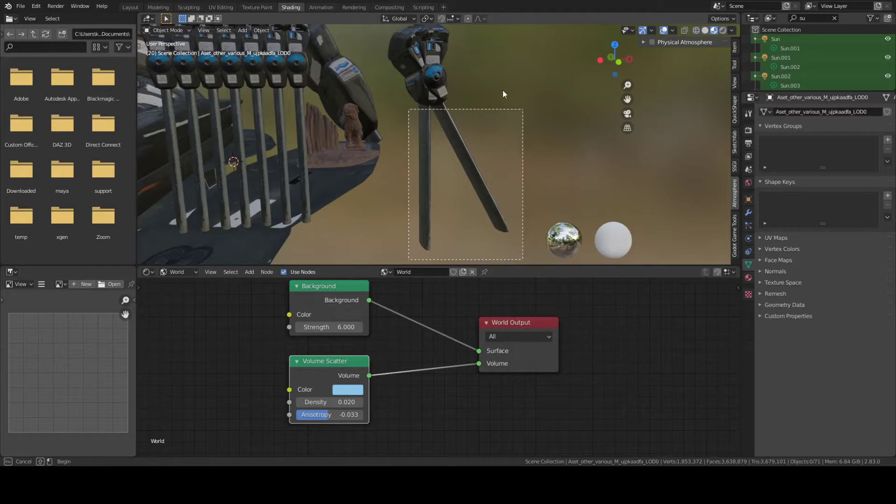
{"action": "left_click_drag", "start_coordinate": [506, 93], "coordinate": [486, 75]}
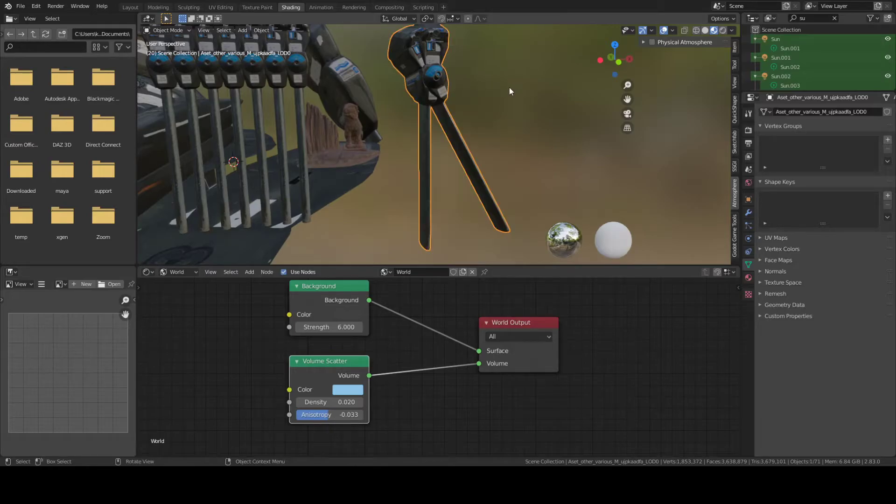
{"action": "left_click", "coordinate": [470, 78]}
{"action": "middle_click_drag", "start_coordinate": [474, 65], "coordinate": [517, 91]}
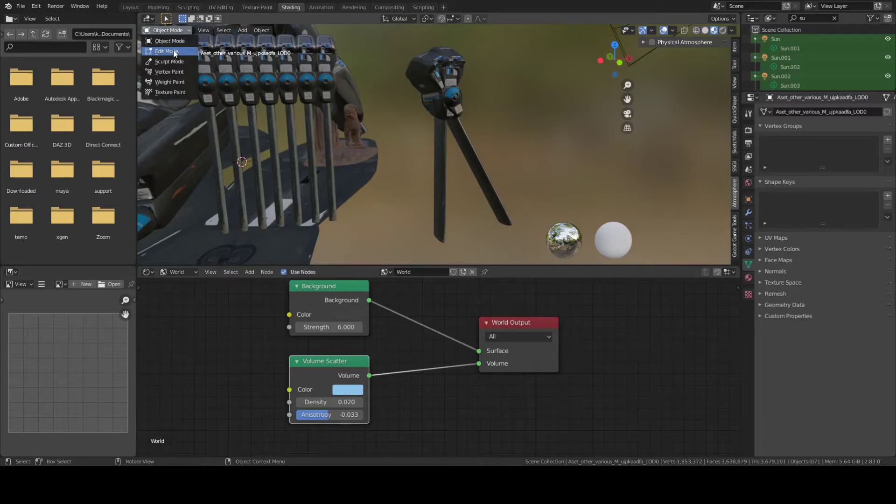
{"action": "left_click", "coordinate": [174, 53]}
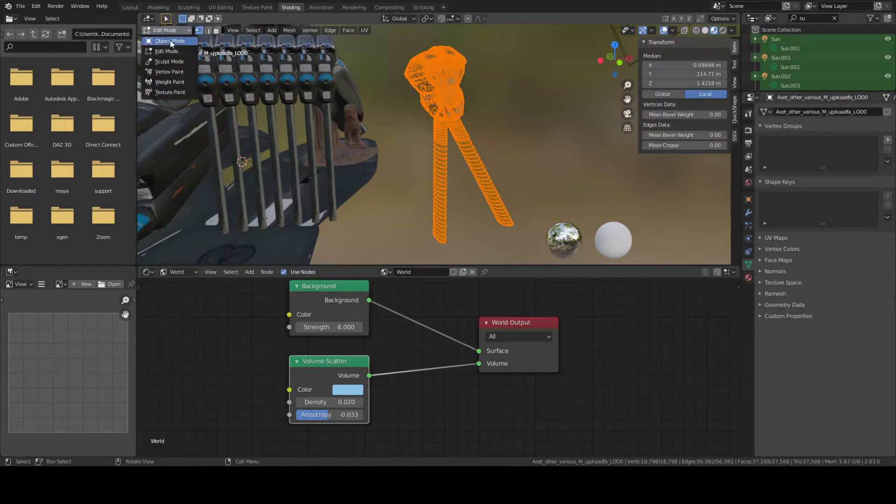
{"action": "left_click", "coordinate": [171, 42]}
{"action": "key", "text": "Tab"}
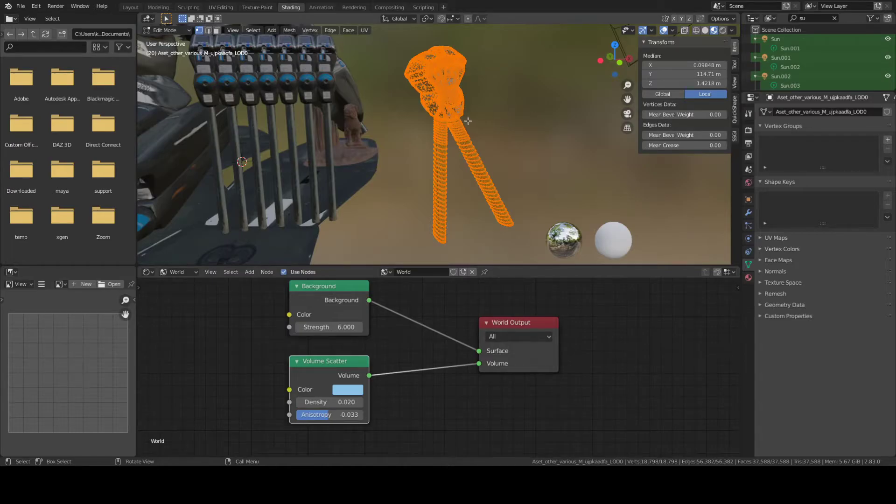
{"action": "left_click", "coordinate": [184, 32]}
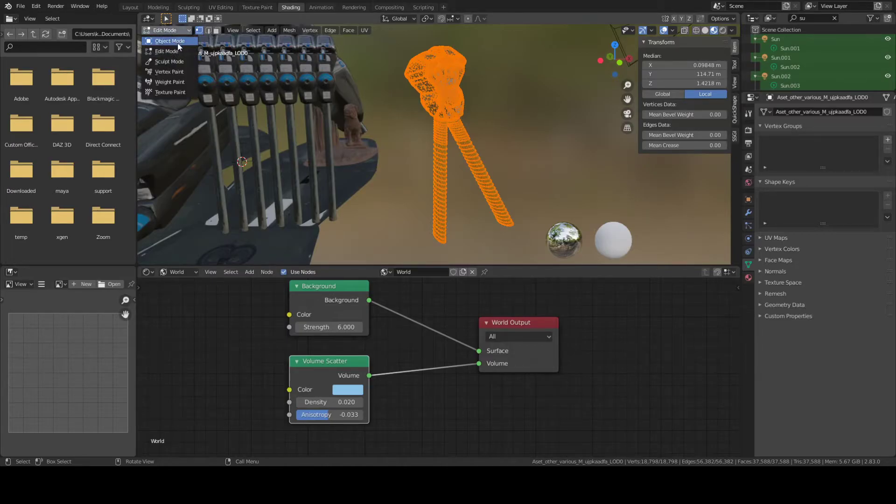
{"action": "left_click", "coordinate": [179, 43]}
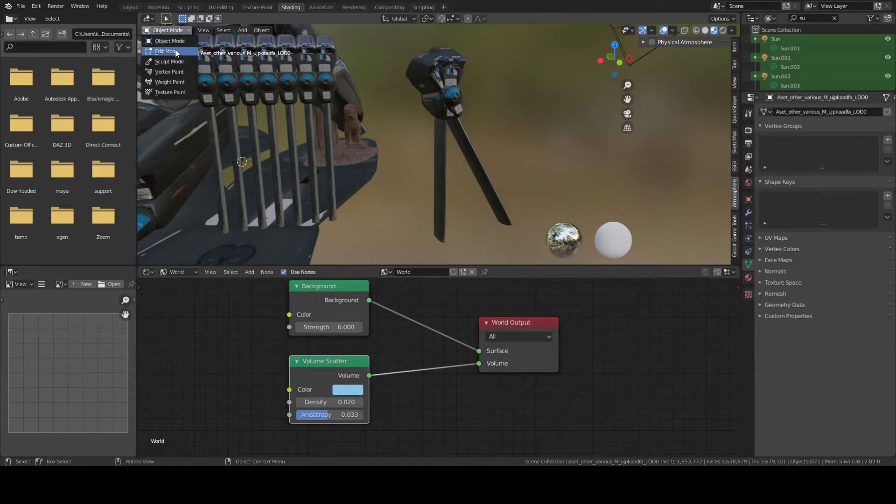
{"action": "key", "text": "Tab"}
{"action": "middle_click_drag", "start_coordinate": [518, 93], "coordinate": [441, 148]}
{"action": "left_click", "coordinate": [572, 153]}
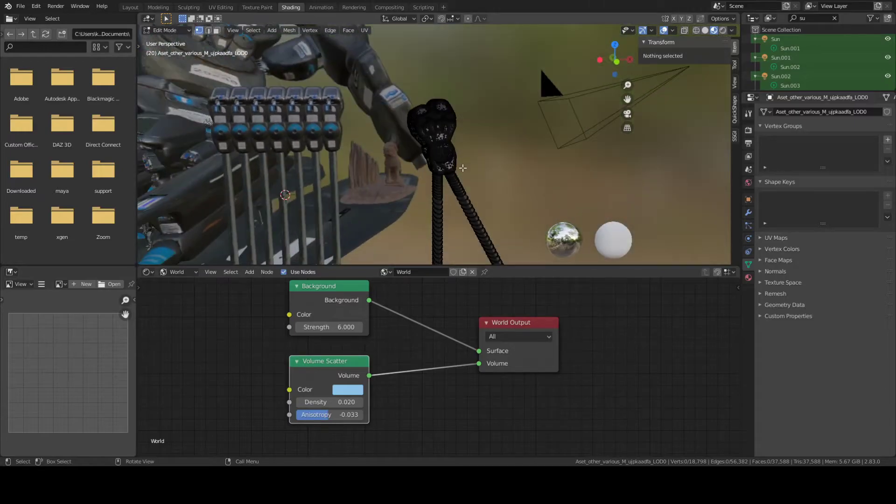
{"action": "key", "text": "a"}
{"action": "middle_click_drag", "start_coordinate": [482, 180], "coordinate": [267, 79]}
{"action": "key", "text": "alt+a"}
{"action": "key", "text": "a"}
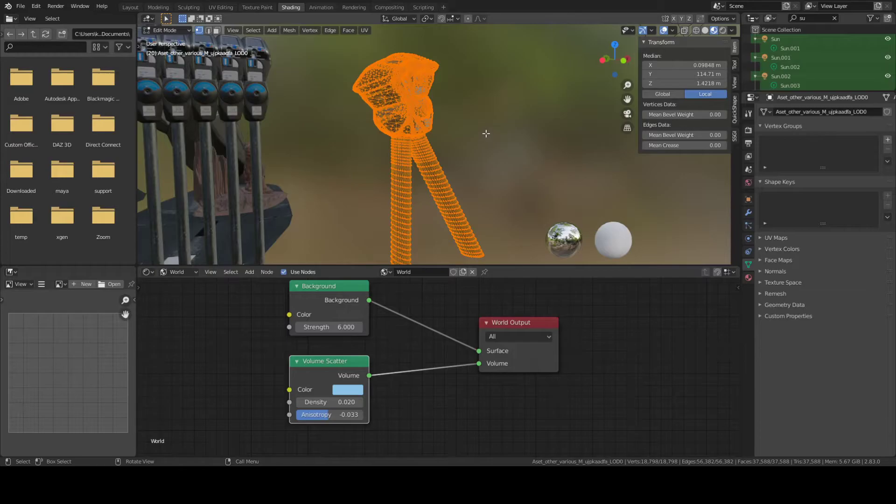
{"action": "key", "text": "Tab"}
{"action": "middle_click_drag", "start_coordinate": [258, 78], "coordinate": [486, 94]}
{"action": "key", "text": "a"}
{"action": "key", "text": "alt+a"}
- Put the joined pod in Edit Mode and box-select the lower part of its two poles
{"action": "left_click", "coordinate": [170, 30]}
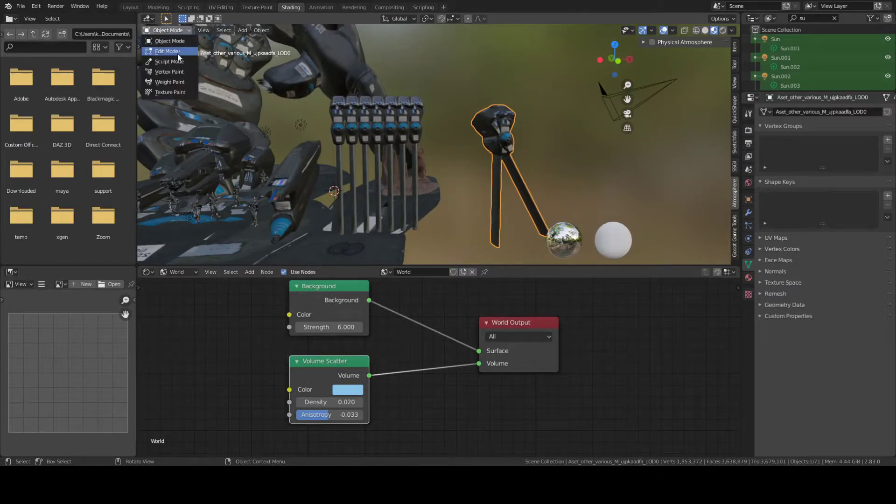
{"action": "left_click", "coordinate": [175, 51]}
{"action": "middle_click_drag", "start_coordinate": [546, 56], "coordinate": [432, 79]}
{"action": "key", "text": "alt+a"}
{"action": "key", "text": "b"}
{"action": "left_click_drag", "start_coordinate": [433, 79], "coordinate": [495, 159]}
{"action": "middle_click_drag", "start_coordinate": [504, 96], "coordinate": [442, 75]}
{"action": "middle_click_drag", "start_coordinate": [496, 82], "coordinate": [461, 97]}
{"action": "middle_click_drag", "start_coordinate": [516, 149], "coordinate": [467, 176]}
{"action": "middle_click_drag", "start_coordinate": [547, 181], "coordinate": [473, 120]}
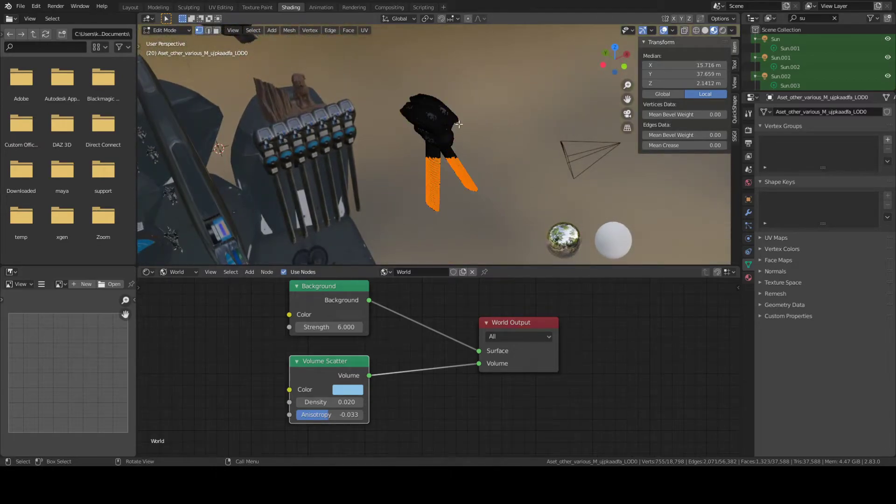
- Clear the selection, box-select both poles below the pod head and delete their vertices
{"action": "key", "text": "alt+a"}
{"action": "middle_click_drag", "start_coordinate": [461, 147], "coordinate": [497, 142]}
{"action": "key", "text": "a"}
{"action": "key", "text": "alt+a"}
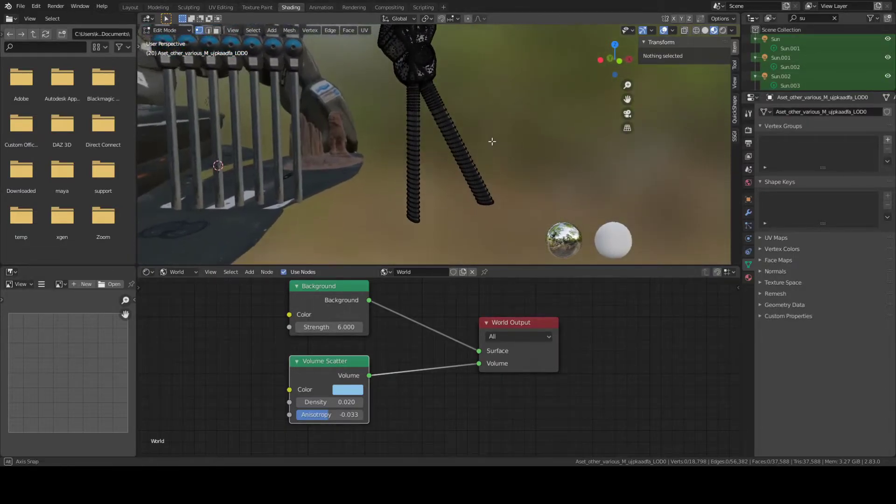
{"action": "left_click_drag", "start_coordinate": [368, 92], "coordinate": [557, 248]}
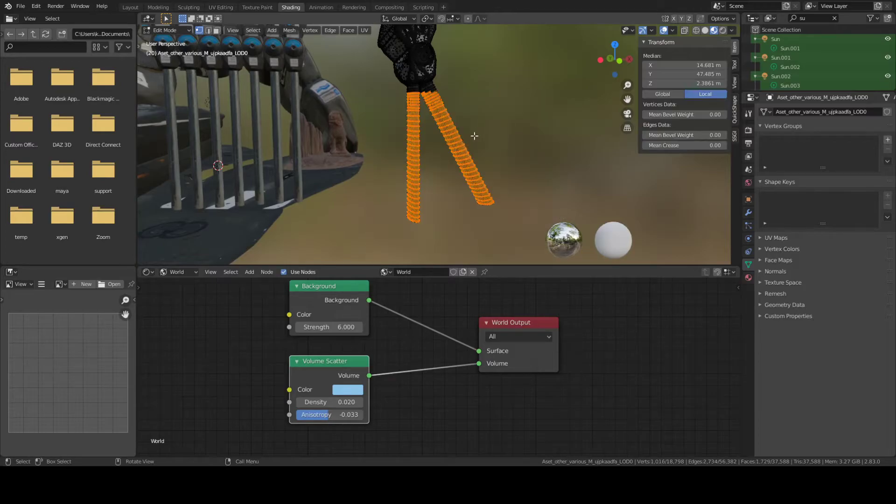
{"action": "key", "text": "x"}
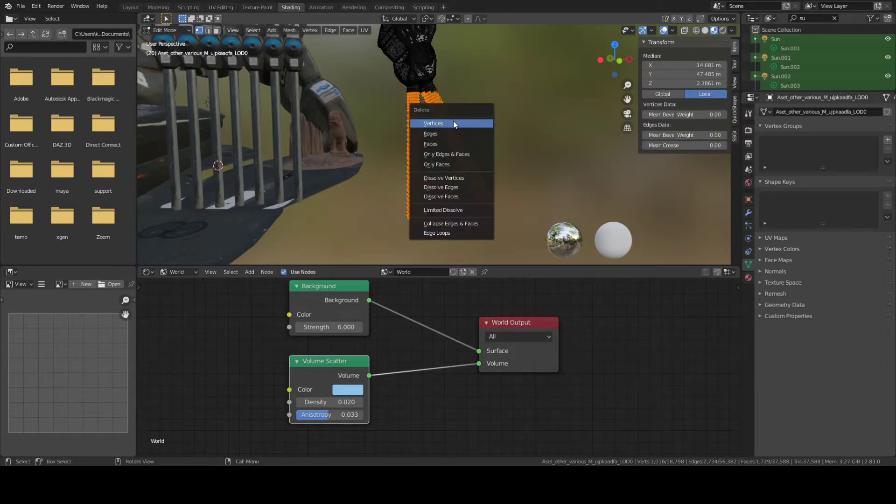
{"action": "left_click", "coordinate": [436, 123]}
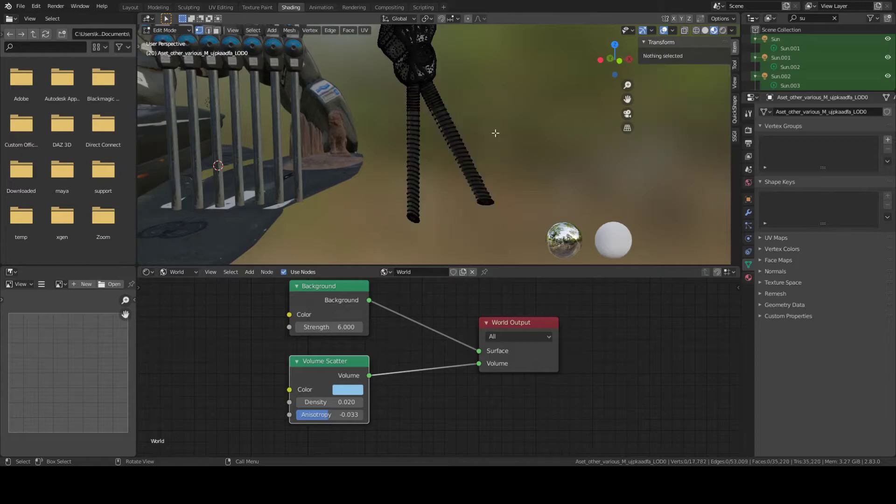
- Try to isolate the remaining pole geometry by selecting the whole mesh and deselecting the pod head
{"action": "middle_click_drag", "start_coordinate": [488, 161], "coordinate": [479, 128]}
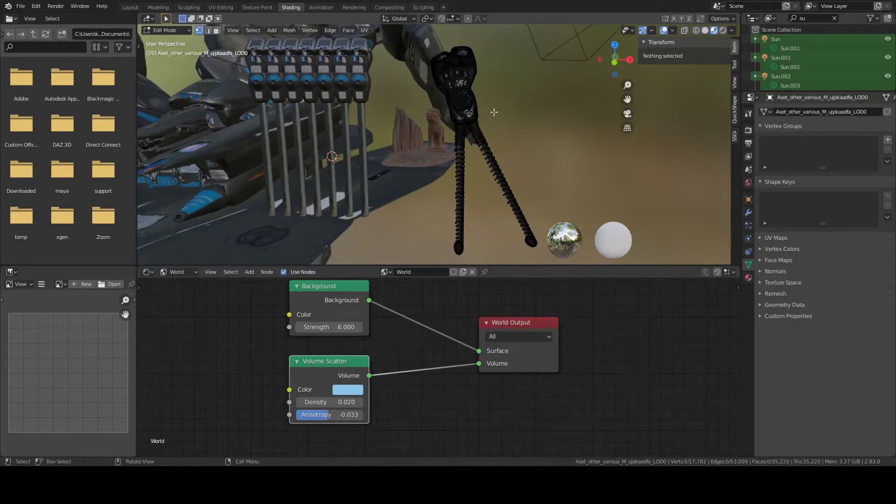
{"action": "key", "text": "a"}
{"action": "middle_click_drag", "start_coordinate": [496, 126], "coordinate": [488, 115]}
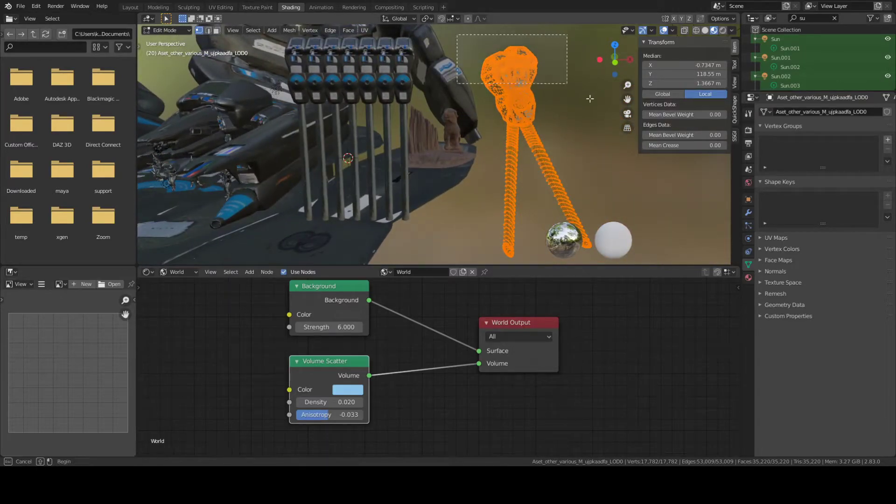
{"action": "left_click_drag", "start_coordinate": [587, 97], "coordinate": [592, 90], "text": "ctrl"}
{"action": "middle_click_drag", "start_coordinate": [543, 85], "coordinate": [583, 86]}
{"action": "left_click_drag", "start_coordinate": [584, 86], "coordinate": [572, 142], "text": "ctrl"}
{"action": "middle_click_drag", "start_coordinate": [577, 145], "coordinate": [569, 109]}
{"action": "left_click_drag", "start_coordinate": [448, 101], "coordinate": [558, 181], "text": "ctrl"}
{"action": "middle_click_drag", "start_coordinate": [555, 159], "coordinate": [382, 177]}
{"action": "middle_click_drag", "start_coordinate": [579, 171], "coordinate": [462, 133], "text": "shift"}
{"action": "scroll", "coordinate": [461, 133], "scroll_direction": "down", "scroll_amount": 3}
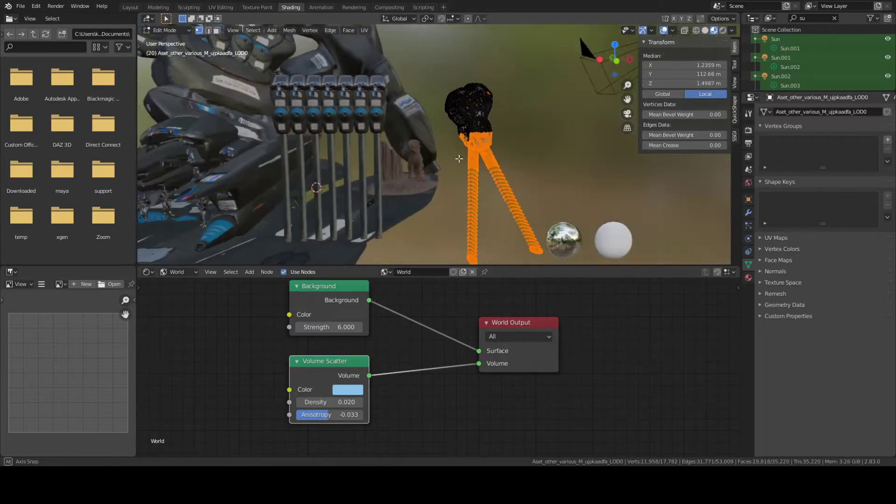
{"action": "left_click", "coordinate": [544, 173]}
- Box-select the remaining pole geometry below the pod head and delete its vertices
{"action": "middle_click_drag", "start_coordinate": [544, 173], "coordinate": [562, 160]}
{"action": "scroll", "coordinate": [564, 159], "scroll_direction": "up", "scroll_amount": 3}
{"action": "left_click_drag", "start_coordinate": [454, 121], "coordinate": [622, 247]}
{"action": "key", "text": "x"}
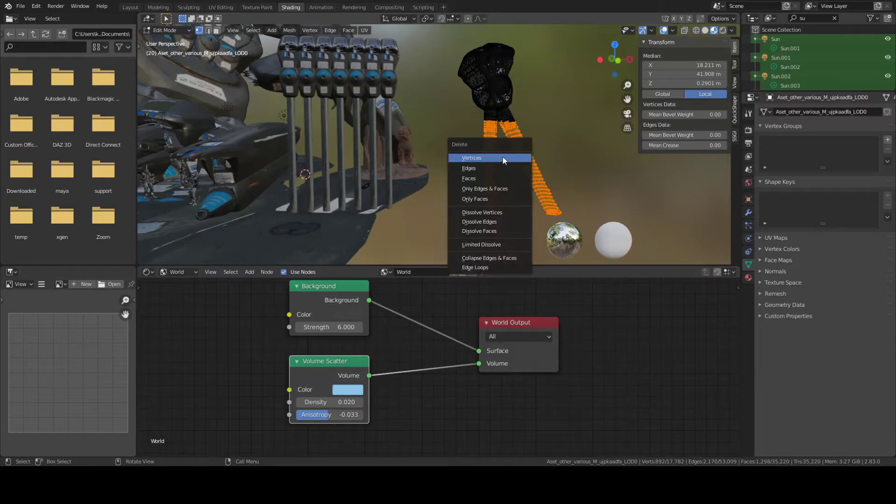
{"action": "left_click", "coordinate": [503, 158]}
- Delete the leftover vertices under the pod head and at the pole ends with repeated box selections
{"action": "left_click_drag", "start_coordinate": [456, 124], "coordinate": [601, 229]}
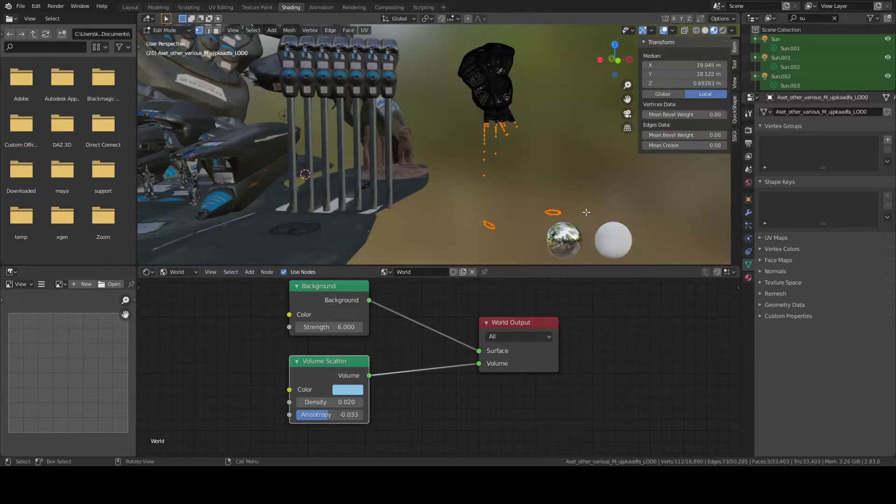
{"action": "key", "text": "x"}
{"action": "left_click", "coordinate": [522, 172]}
{"action": "left_click_drag", "start_coordinate": [455, 124], "coordinate": [586, 223]}
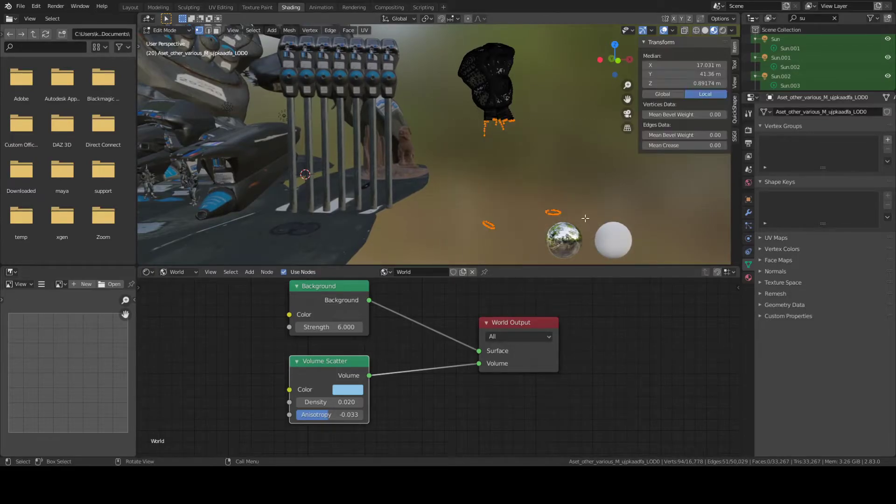
{"action": "key", "text": "x"}
{"action": "left_click_drag", "start_coordinate": [448, 118], "coordinate": [562, 223]}
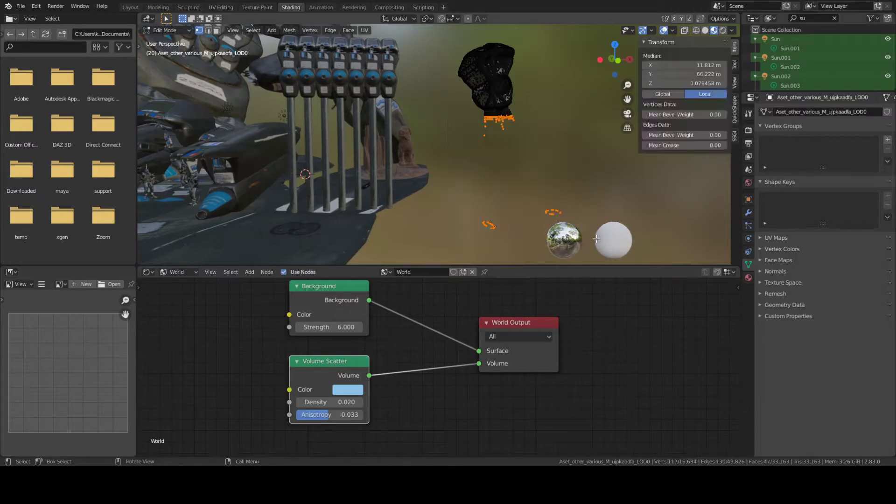
{"action": "key", "text": "x"}
{"action": "left_click", "coordinate": [498, 181]}
- Remove the last stray vertices where the poles ended and trim the ragged edge beneath the pod head
{"action": "scroll", "coordinate": [501, 173], "scroll_direction": "up", "scroll_amount": 4}
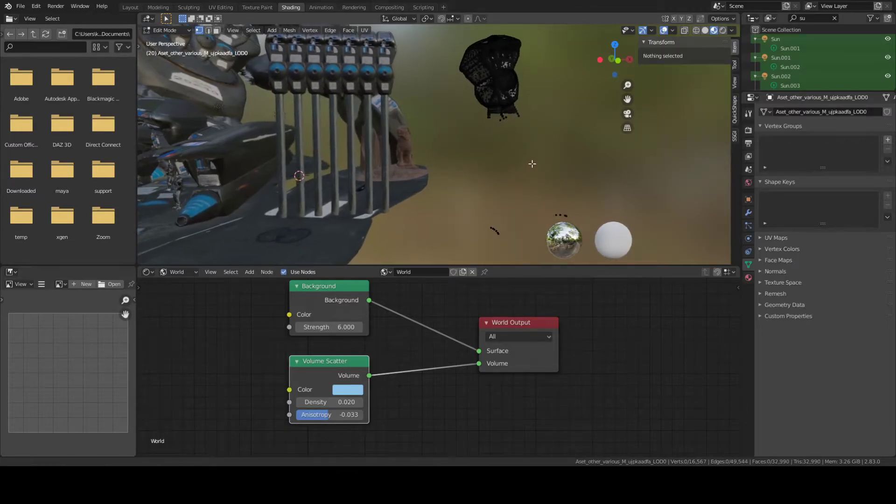
{"action": "left_click_drag", "start_coordinate": [419, 81], "coordinate": [575, 219]}
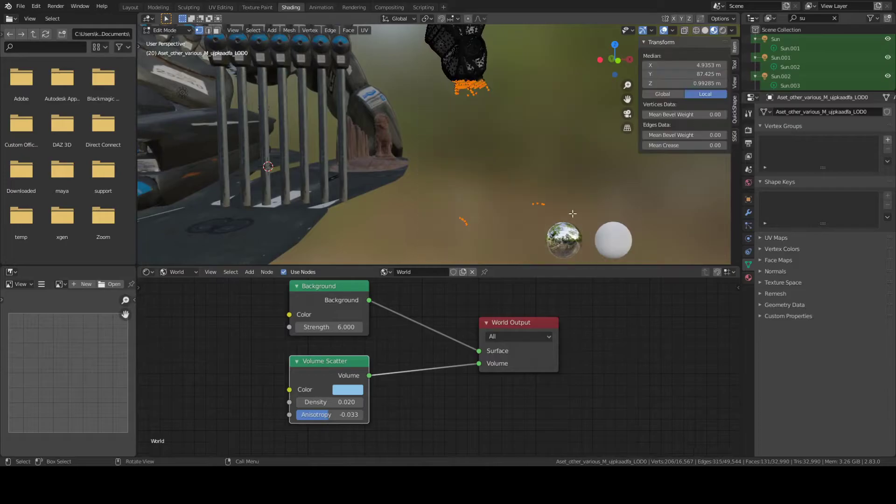
{"action": "key", "text": "x"}
{"action": "left_click", "coordinate": [489, 132]}
{"action": "left_click_drag", "start_coordinate": [413, 87], "coordinate": [571, 252]}
{"action": "key", "text": "x"}
{"action": "left_click", "coordinate": [491, 177]}
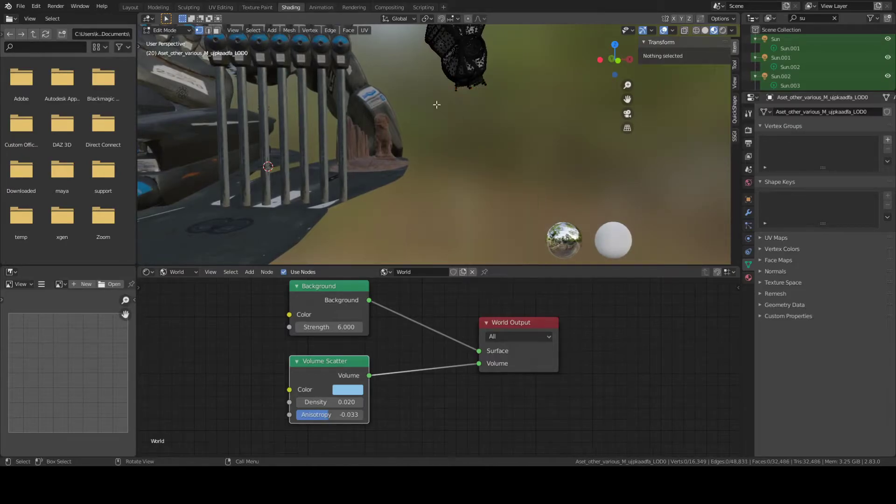
{"action": "key", "text": "x"}
{"action": "middle_click_drag", "start_coordinate": [510, 96], "coordinate": [495, 142]}
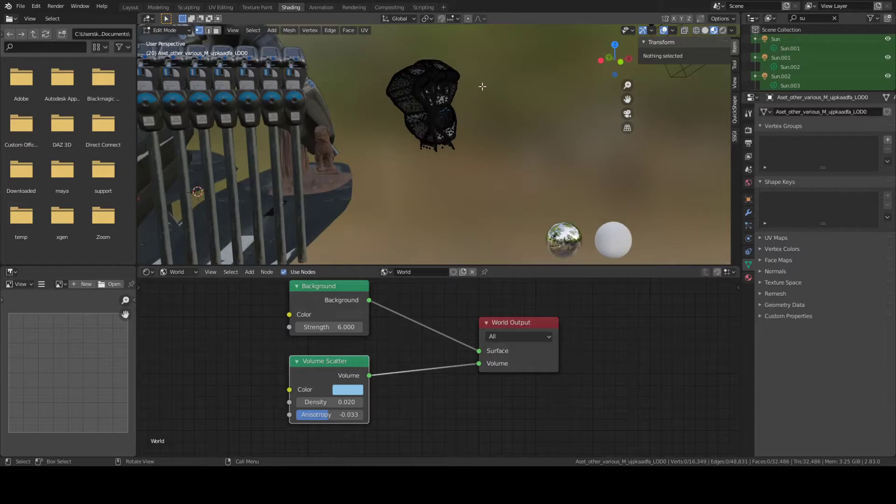
- Return to Object Mode and duplicate the trimmed pod head, placing the copy about 0.6 m beside the original
{"action": "key", "text": "Tab"}
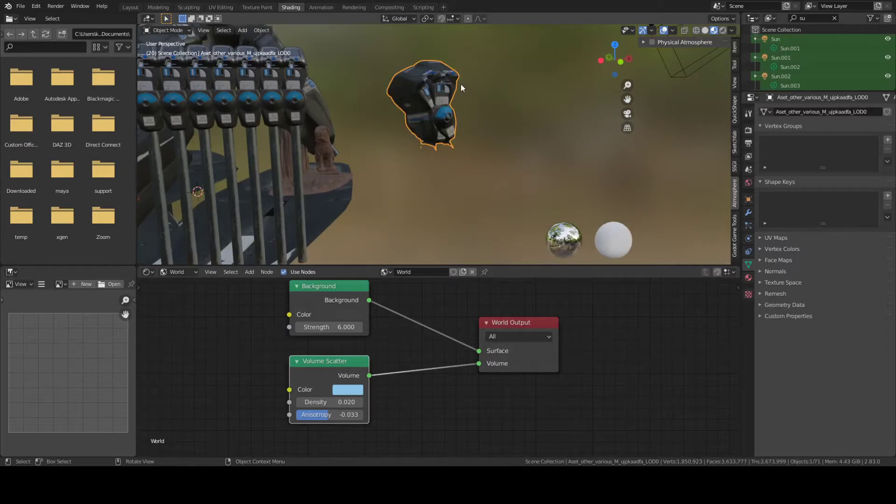
{"action": "left_click", "coordinate": [475, 120]}
{"action": "middle_click_drag", "start_coordinate": [474, 120], "coordinate": [421, 131]}
{"action": "left_click", "coordinate": [483, 113]}
{"action": "key", "text": "shift+d"}
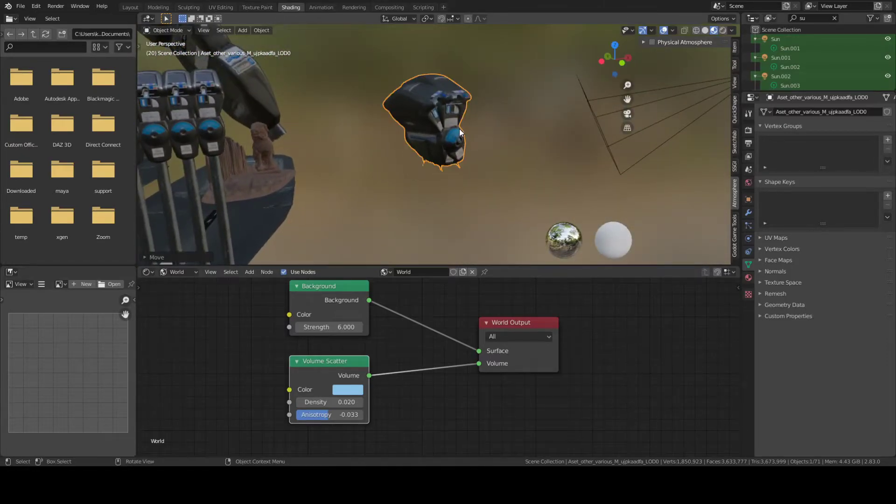
{"action": "left_click", "coordinate": [485, 130]}
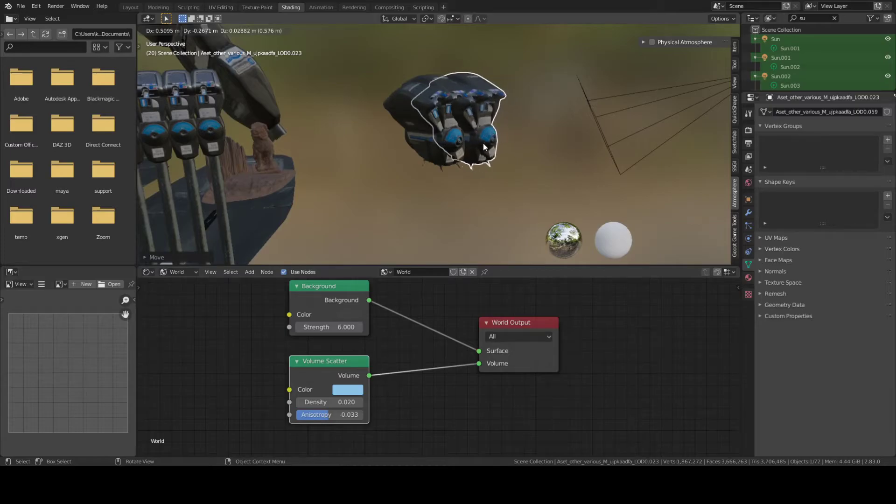
{"action": "middle_click_drag", "start_coordinate": [457, 151], "coordinate": [498, 139]}
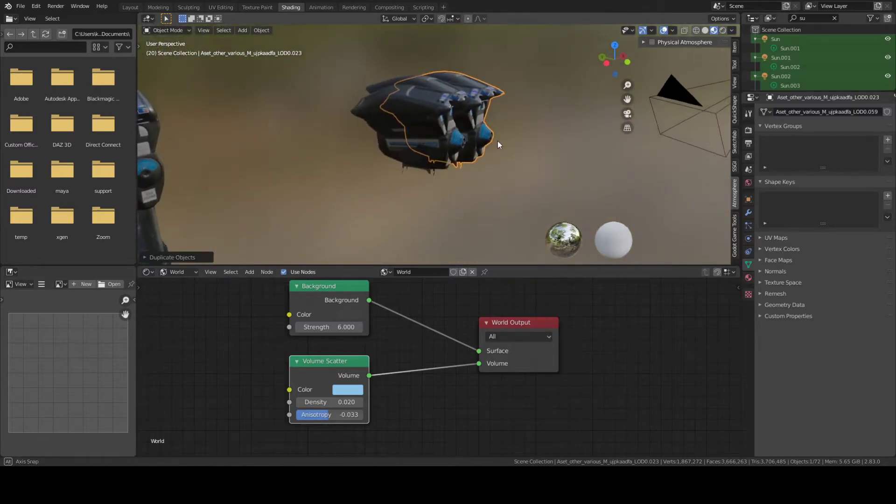
- Resize the duplicated pod head, first along the global Y axis and then uniformly
{"action": "key", "text": "s"}
{"action": "key", "text": "z"}
{"action": "key", "text": "y"}
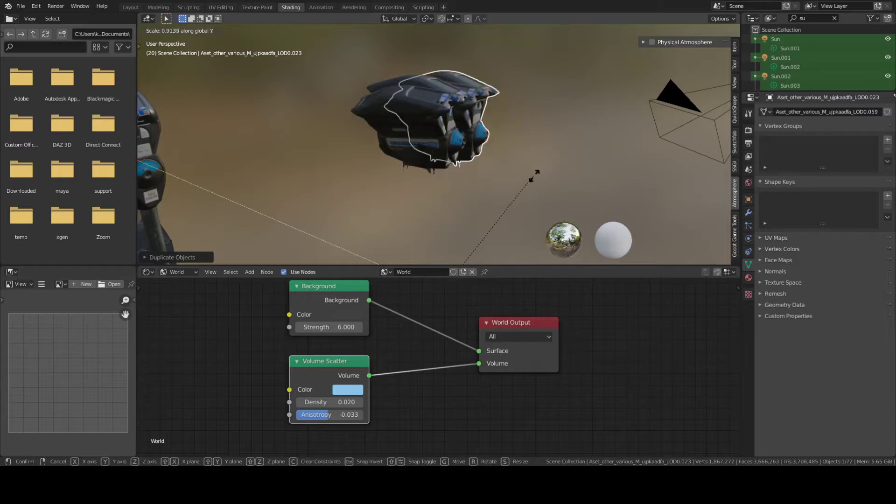
{"action": "left_click", "coordinate": [587, 145]}
{"action": "key", "text": "s"}
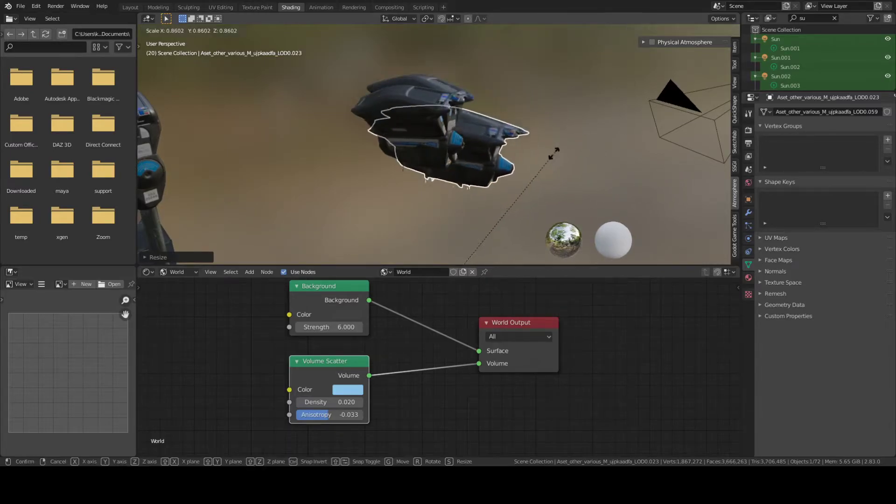
{"action": "left_click", "coordinate": [537, 183]}
- Move the resized pod head copy into place against the original pod head and clear the selection
{"action": "key", "text": "g"}
{"action": "left_click", "coordinate": [540, 141]}
{"action": "mouse_move", "coordinate": [540, 141]}
{"action": "middle_mouse_down"}
{"action": "mouse_move", "coordinate": [476, 147]}
{"action": "mouse_move", "coordinate": [544, 139]}
{"action": "middle_mouse_up"}
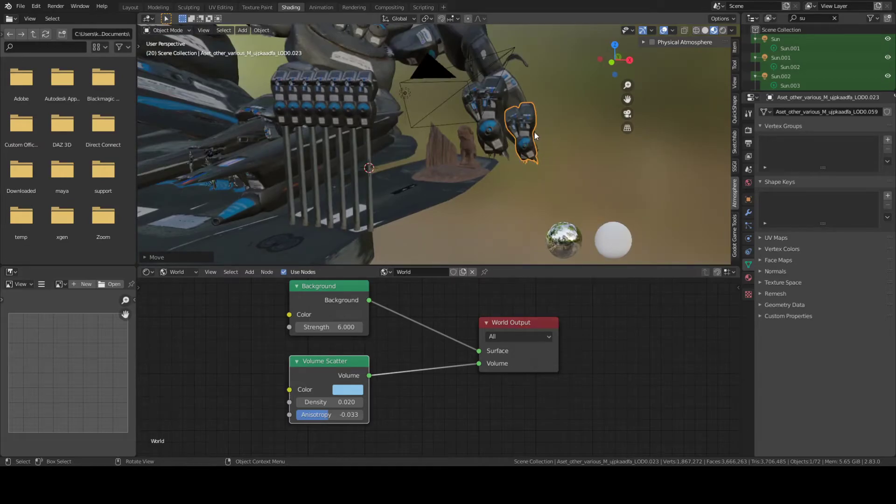
{"action": "key", "text": "g"}
{"action": "left_click", "coordinate": [508, 125]}
{"action": "middle_click_drag", "start_coordinate": [508, 125], "coordinate": [458, 72]}
{"action": "key", "text": "alt+a"}
- Duplicate the flat rock cliff piece under the lion statue and place the copy about 2.4 m beside it
{"action": "left_click", "coordinate": [411, 154]}
{"action": "middle_click_drag", "start_coordinate": [387, 165], "coordinate": [327, 175]}
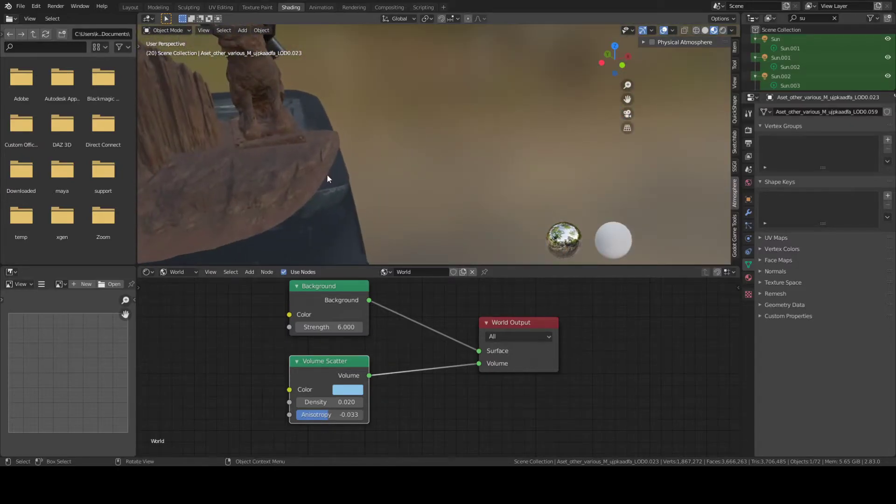
{"action": "left_click", "coordinate": [345, 172]}
{"action": "mouse_move", "coordinate": [411, 163]}
{"action": "middle_mouse_down"}
{"action": "mouse_move", "coordinate": [373, 167]}
{"action": "mouse_move", "coordinate": [415, 165]}
{"action": "middle_mouse_up"}
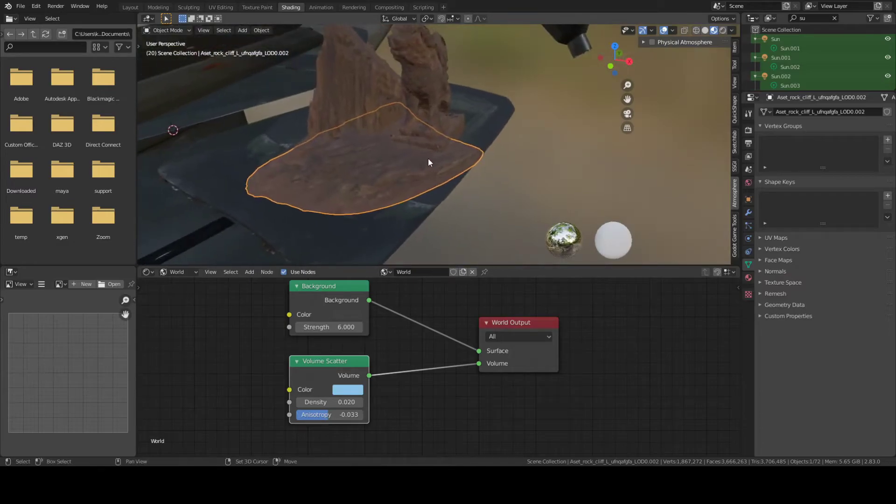
{"action": "key", "text": "shift+d"}
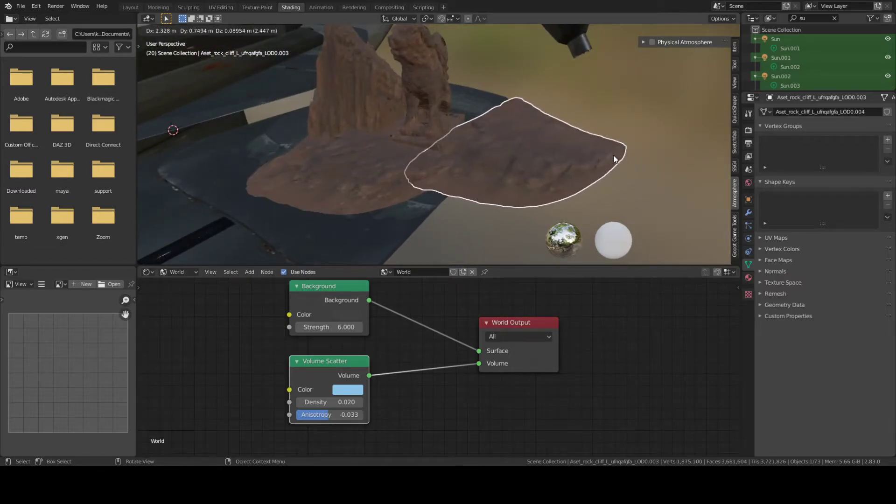
{"action": "left_click", "coordinate": [615, 160]}
- Rotate the rock cliff copy around the global Z axis and scale it
{"action": "middle_click_drag", "start_coordinate": [568, 148], "coordinate": [578, 164]}
{"action": "key", "text": "r"}
{"action": "key", "text": "z"}
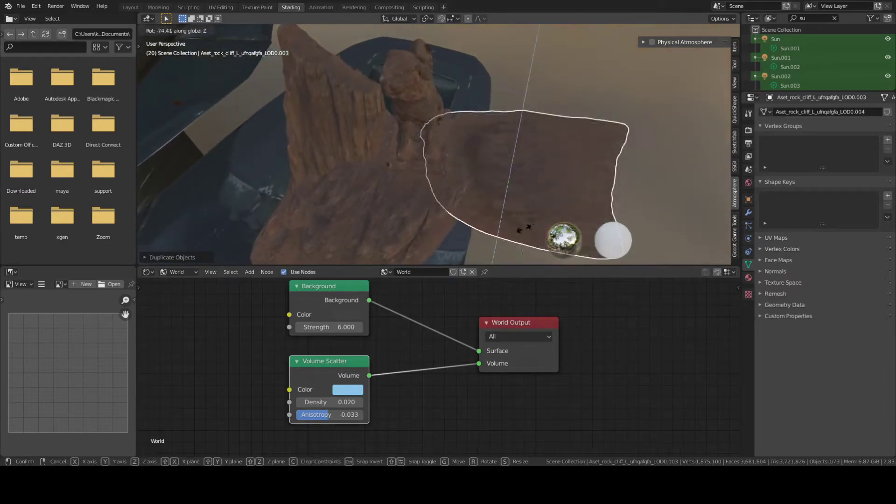
{"action": "left_click", "coordinate": [479, 181]}
{"action": "middle_click_drag", "start_coordinate": [479, 181], "coordinate": [491, 116]}
{"action": "key", "text": "s"}
{"action": "left_click", "coordinate": [508, 146]}
- Move the rock cliff copy down so it extends the ground beside the statue, and clear the selection
{"action": "middle_click_drag", "start_coordinate": [508, 147], "coordinate": [512, 121]}
{"action": "key", "text": "g"}
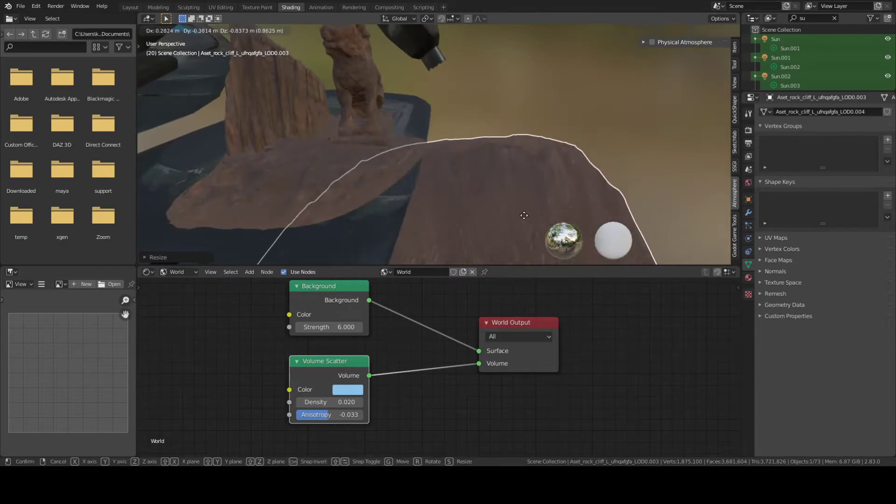
{"action": "left_click", "coordinate": [500, 155]}
{"action": "middle_click_drag", "start_coordinate": [500, 155], "coordinate": [523, 89]}
{"action": "mouse_move", "coordinate": [470, 131]}
{"action": "middle_mouse_down"}
{"action": "mouse_move", "coordinate": [384, 151]}
{"action": "mouse_move", "coordinate": [444, 149]}
{"action": "mouse_move", "coordinate": [433, 171]}
{"action": "mouse_move", "coordinate": [451, 167]}
{"action": "mouse_move", "coordinate": [399, 145]}
{"action": "mouse_move", "coordinate": [315, 170]}
{"action": "mouse_move", "coordinate": [447, 173]}
{"action": "mouse_move", "coordinate": [318, 191]}
{"action": "mouse_move", "coordinate": [407, 161]}
{"action": "mouse_move", "coordinate": [421, 139]}
{"action": "mouse_move", "coordinate": [411, 125]}
{"action": "mouse_move", "coordinate": [364, 175]}
{"action": "mouse_move", "coordinate": [387, 205]}
{"action": "mouse_move", "coordinate": [408, 195]}
{"action": "mouse_move", "coordinate": [394, 201]}
{"action": "mouse_move", "coordinate": [427, 146]}
{"action": "mouse_move", "coordinate": [462, 113]}
{"action": "mouse_move", "coordinate": [411, 186]}
{"action": "mouse_move", "coordinate": [349, 153]}
{"action": "mouse_move", "coordinate": [467, 117]}
{"action": "middle_mouse_up"}
{"action": "key", "text": "alt+a"}
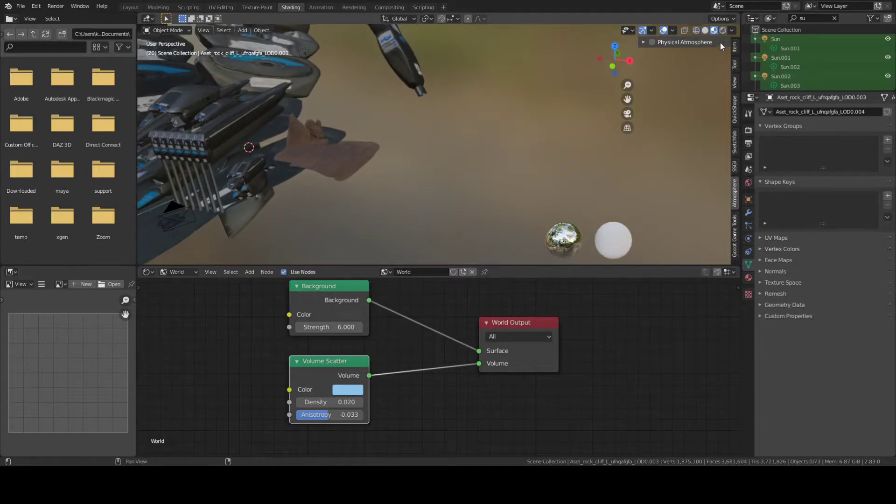
- Check the extended rocks in Rendered shading, then return to Material Preview
{"action": "left_click", "coordinate": [721, 30]}
{"action": "middle_click_drag", "start_coordinate": [406, 140], "coordinate": [455, 148], "text": "shift"}
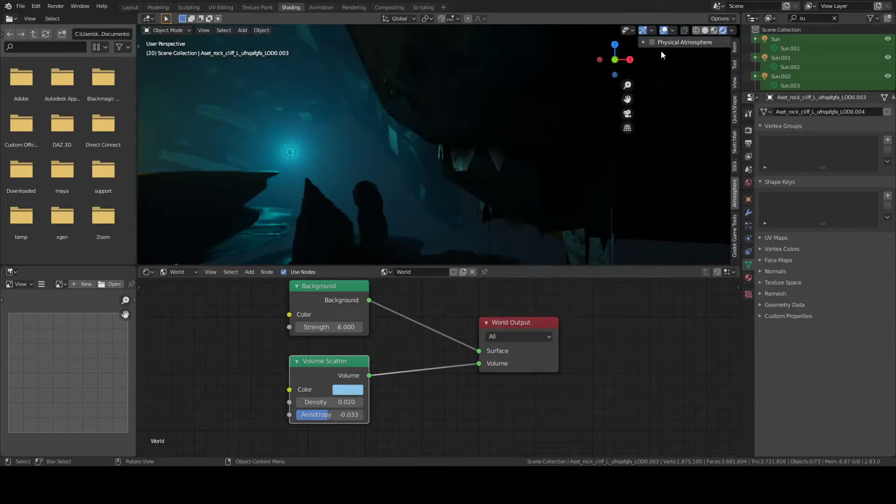
{"action": "left_click", "coordinate": [713, 30]}
{"action": "mouse_move", "coordinate": [481, 149]}
{"action": "middle_mouse_down"}
{"action": "mouse_move", "coordinate": [486, 176]}
{"action": "mouse_move", "coordinate": [529, 182]}
{"action": "mouse_move", "coordinate": [484, 154]}
{"action": "mouse_move", "coordinate": [382, 166]}
{"action": "mouse_move", "coordinate": [468, 145]}
{"action": "mouse_move", "coordinate": [387, 170]}
{"action": "middle_mouse_up"}
- Try the Japanese_Komainu material on the duplicated pod head and check it in Rendered shading and Material Preview
{"action": "left_click", "coordinate": [460, 106]}
{"action": "middle_click_drag", "start_coordinate": [460, 106], "coordinate": [395, 241], "text": "ctrl"}
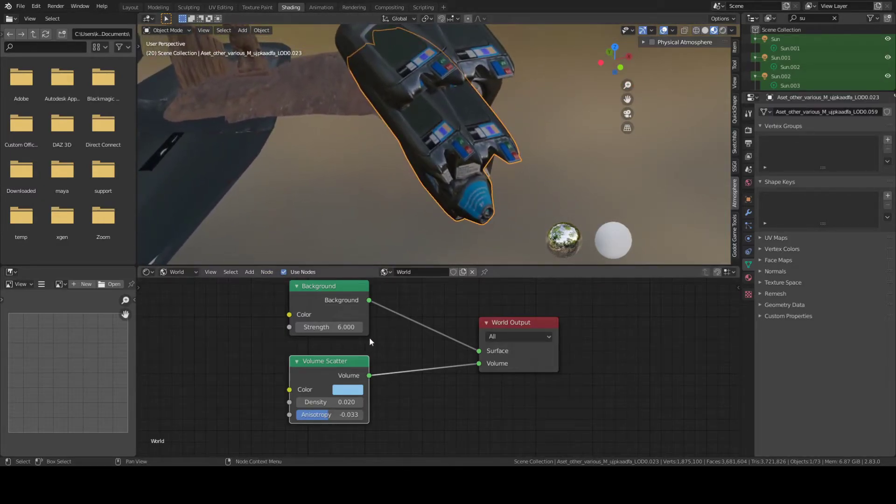
{"action": "left_click", "coordinate": [184, 271]}
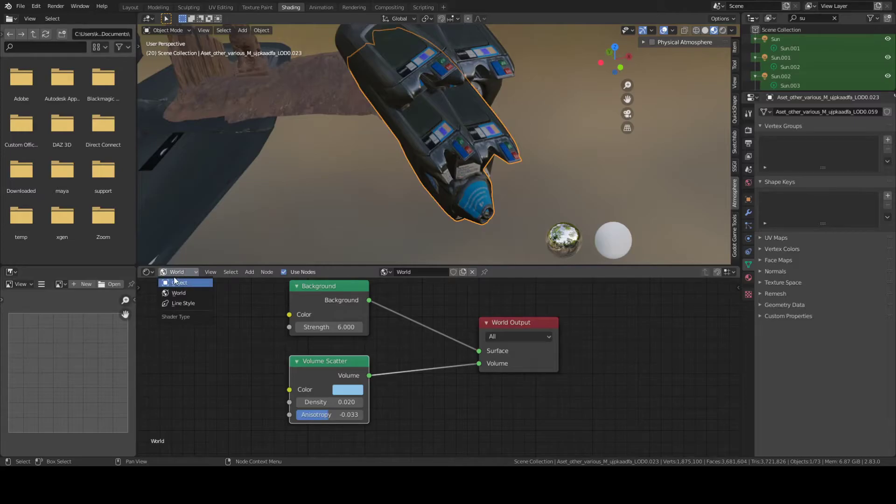
{"action": "left_click", "coordinate": [180, 283]}
{"action": "left_click", "coordinate": [401, 273]}
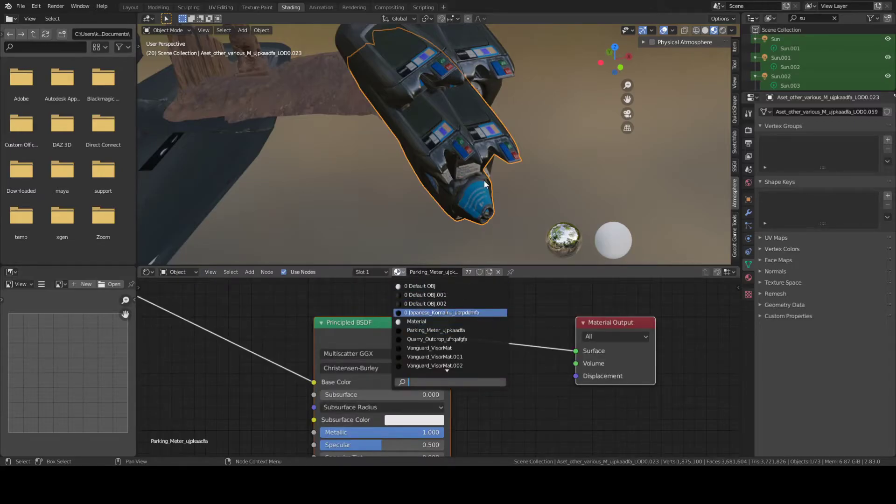
{"action": "key", "text": "Return"}
{"action": "mouse_move", "coordinate": [506, 147]}
{"action": "middle_mouse_down"}
{"action": "mouse_move", "coordinate": [571, 131]}
{"action": "mouse_move", "coordinate": [506, 114]}
{"action": "mouse_move", "coordinate": [438, 129]}
{"action": "mouse_move", "coordinate": [612, 87]}
{"action": "mouse_move", "coordinate": [502, 161]}
{"action": "middle_mouse_up"}
{"action": "left_click", "coordinate": [724, 30]}
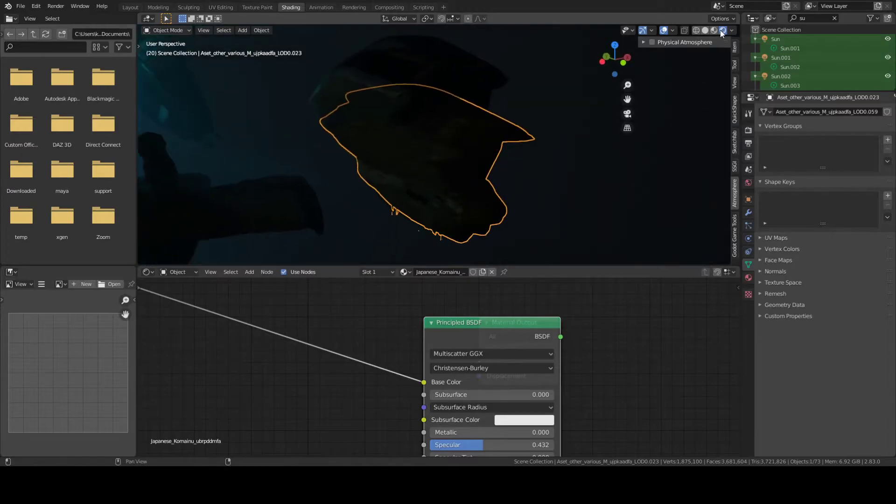
{"action": "left_click", "coordinate": [714, 30]}
{"action": "middle_click_drag", "start_coordinate": [420, 150], "coordinate": [460, 192]}
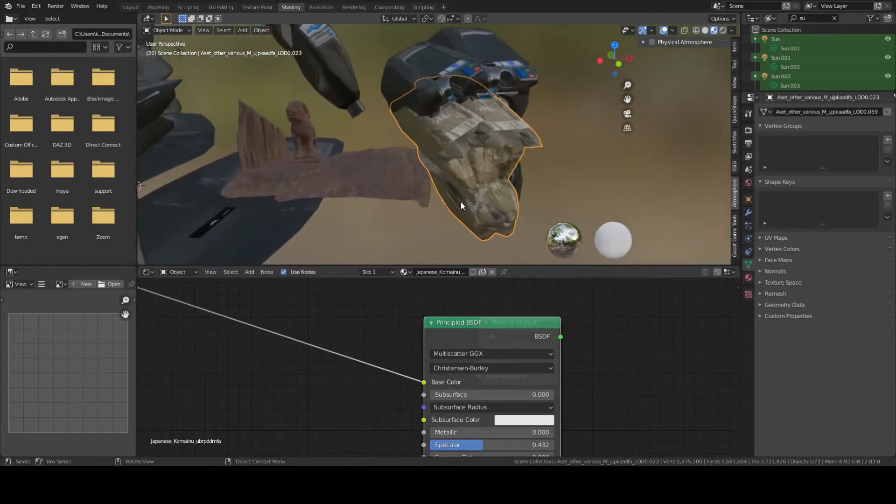
- Assign the Parking_Meter material back to the pod head copy and clear the selection
{"action": "left_click", "coordinate": [408, 273]}
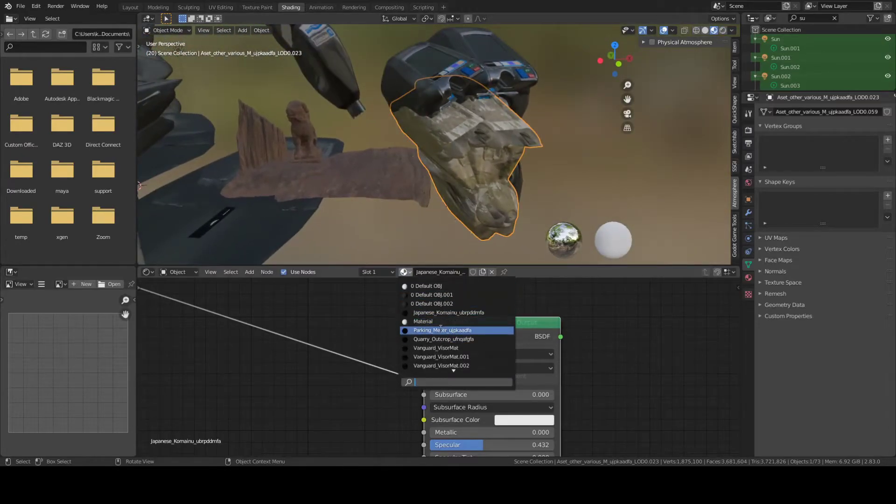
{"action": "key", "text": "Return"}
{"action": "middle_click_drag", "start_coordinate": [500, 165], "coordinate": [398, 225]}
{"action": "left_click", "coordinate": [398, 225]}
{"action": "middle_click_drag", "start_coordinate": [397, 161], "coordinate": [472, 170], "text": "shift"}
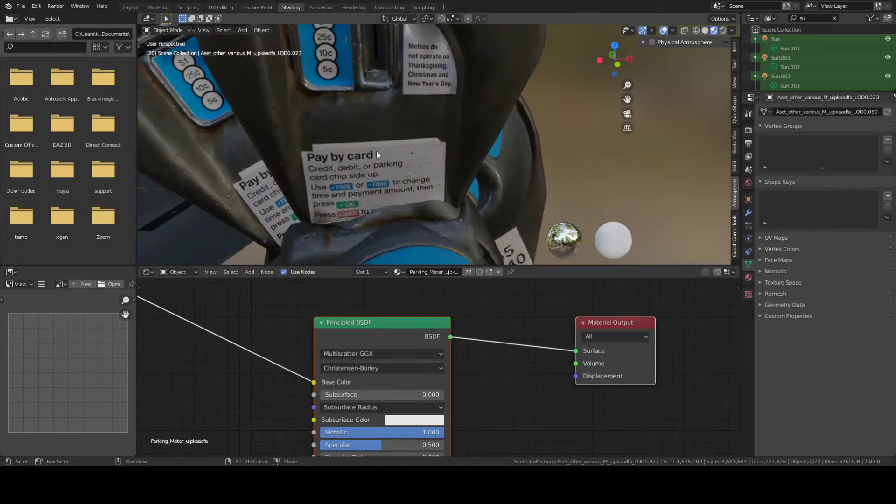
{"action": "mouse_move", "coordinate": [439, 147]}
{"action": "middle_mouse_down"}
{"action": "mouse_move", "coordinate": [414, 162]}
{"action": "mouse_move", "coordinate": [425, 167]}
{"action": "mouse_move", "coordinate": [347, 197]}
{"action": "mouse_move", "coordinate": [413, 146]}
{"action": "mouse_move", "coordinate": [381, 164]}
{"action": "mouse_move", "coordinate": [415, 152]}
{"action": "mouse_move", "coordinate": [405, 172]}
{"action": "mouse_move", "coordinate": [338, 174]}
{"action": "mouse_move", "coordinate": [440, 156]}
{"action": "mouse_move", "coordinate": [392, 175]}
{"action": "mouse_move", "coordinate": [352, 143]}
{"action": "mouse_move", "coordinate": [436, 168]}
{"action": "mouse_move", "coordinate": [409, 170]}
{"action": "mouse_move", "coordinate": [464, 153]}
{"action": "mouse_move", "coordinate": [420, 145]}
{"action": "mouse_move", "coordinate": [434, 161]}
{"action": "middle_mouse_up"}
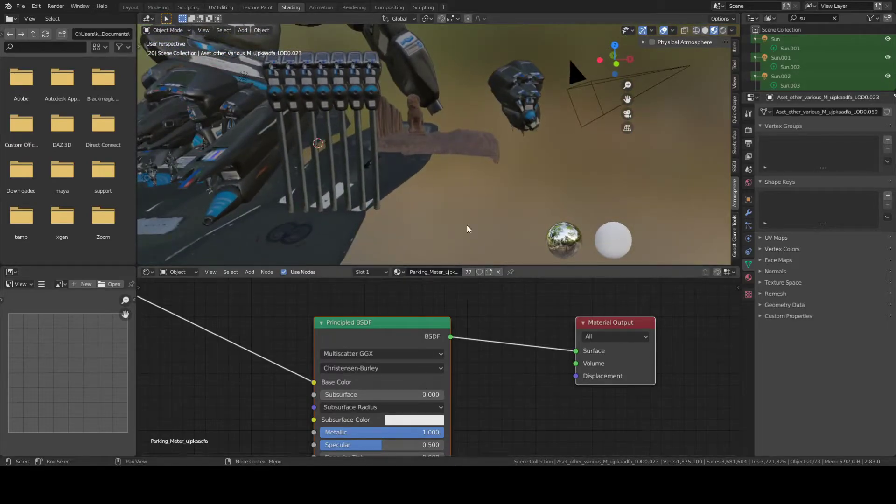
{"action": "key", "text": "alt+Tab"}
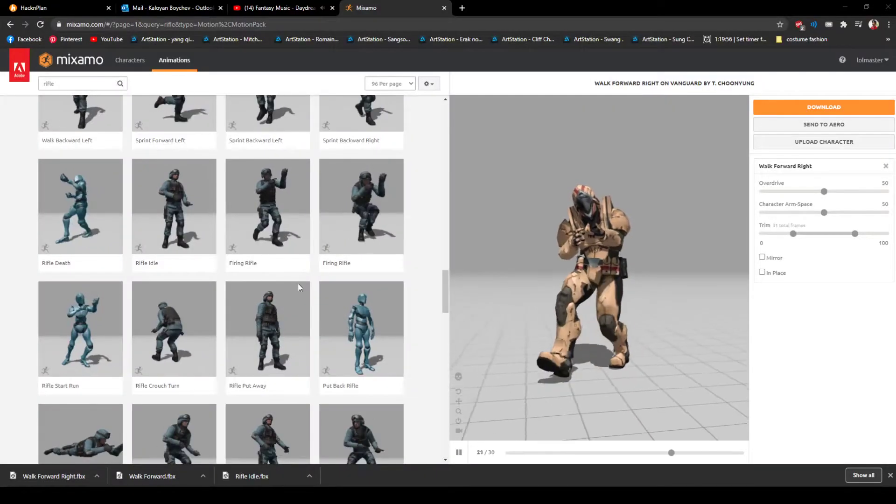
{"action": "key", "text": "alt+Tab"}
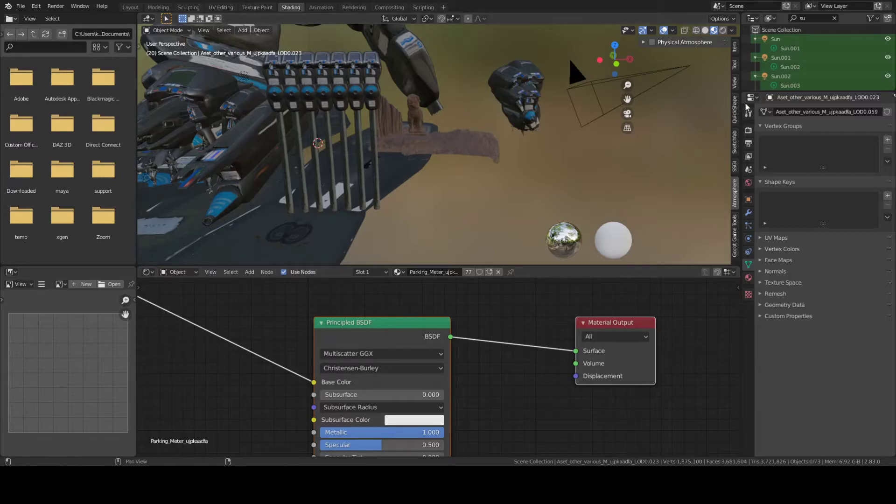
- Activate the Sketchfab add-on and look over its model import options
{"action": "left_click", "coordinate": [736, 143]}
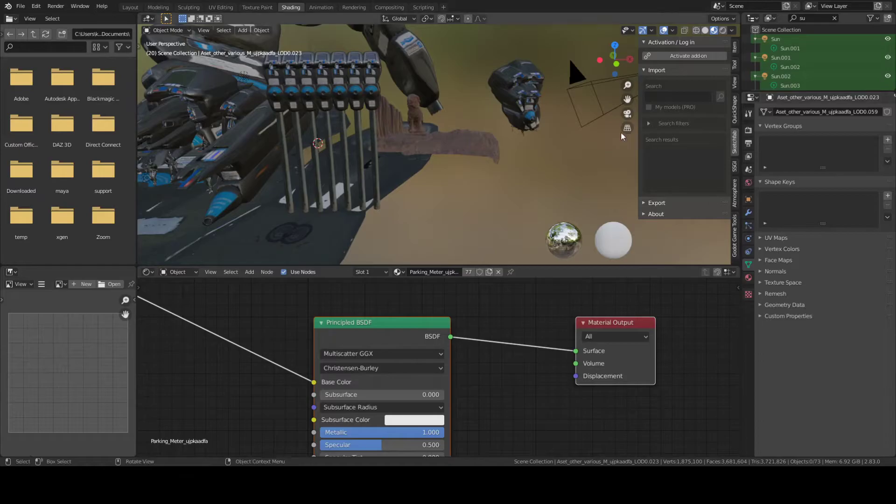
{"action": "left_click", "coordinate": [687, 55]}
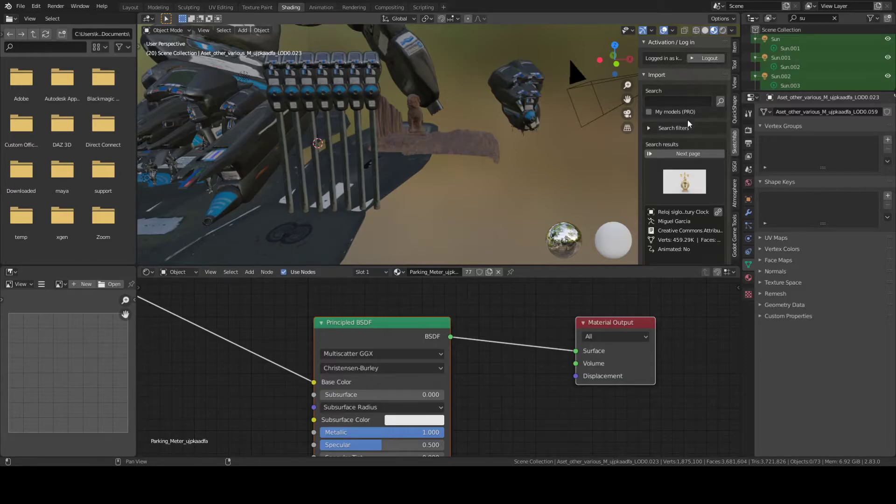
{"action": "scroll", "coordinate": [696, 137], "scroll_direction": "down", "scroll_amount": 2}
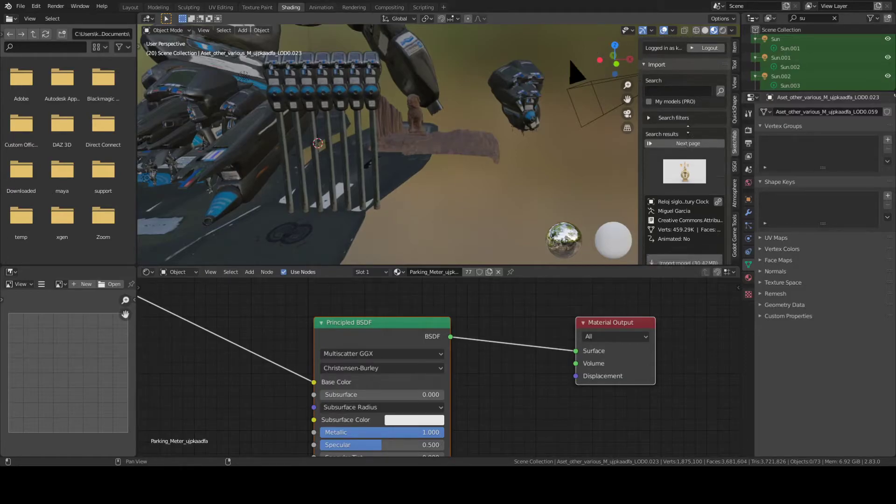
{"action": "scroll", "coordinate": [686, 140], "scroll_direction": "down", "scroll_amount": 2}
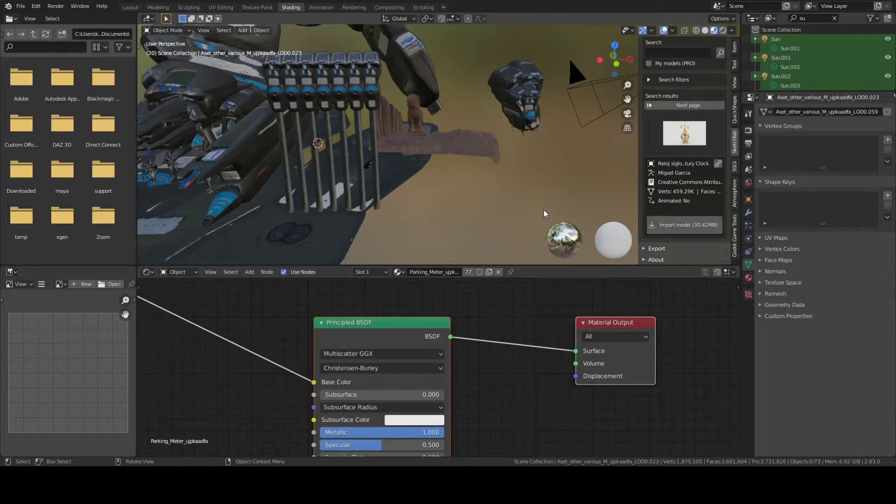
{"action": "middle_click_drag", "start_coordinate": [572, 138], "coordinate": [623, 139]}
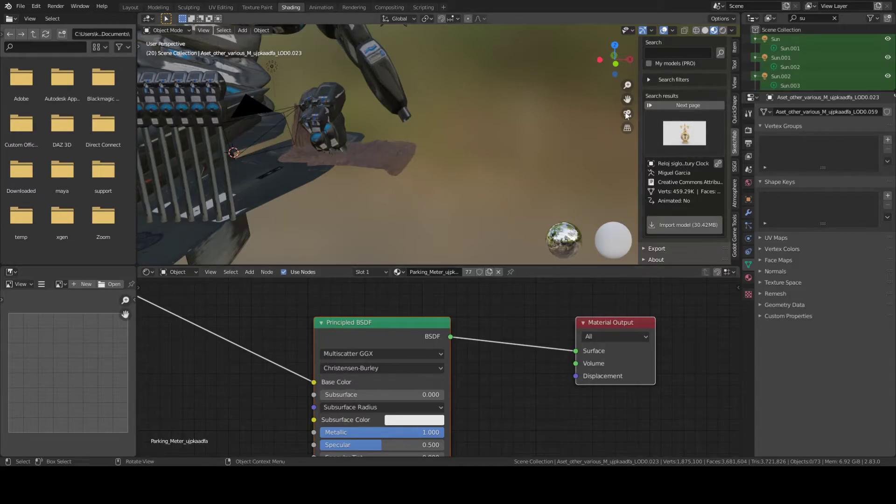
- Switch to the Layout workspace with Material Preview shading and show the Sketchfab import options there
{"action": "left_click", "coordinate": [130, 7]}
{"action": "left_click", "coordinate": [714, 30]}
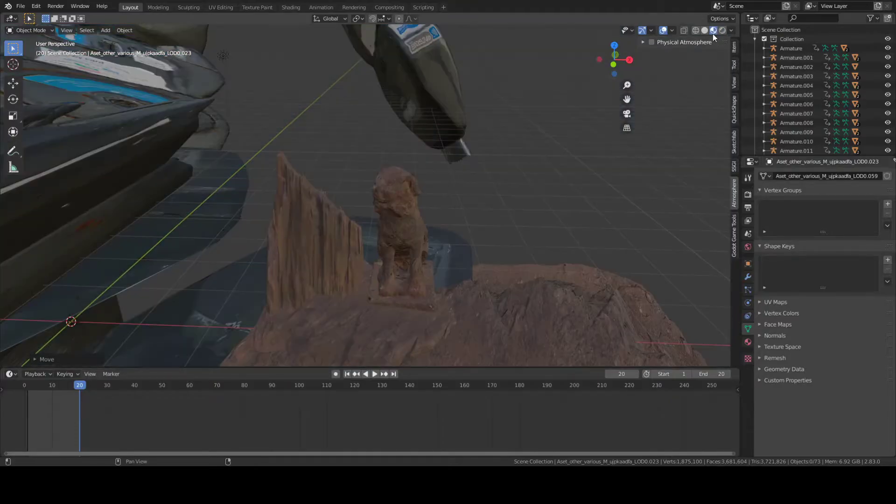
{"action": "left_click", "coordinate": [734, 140]}
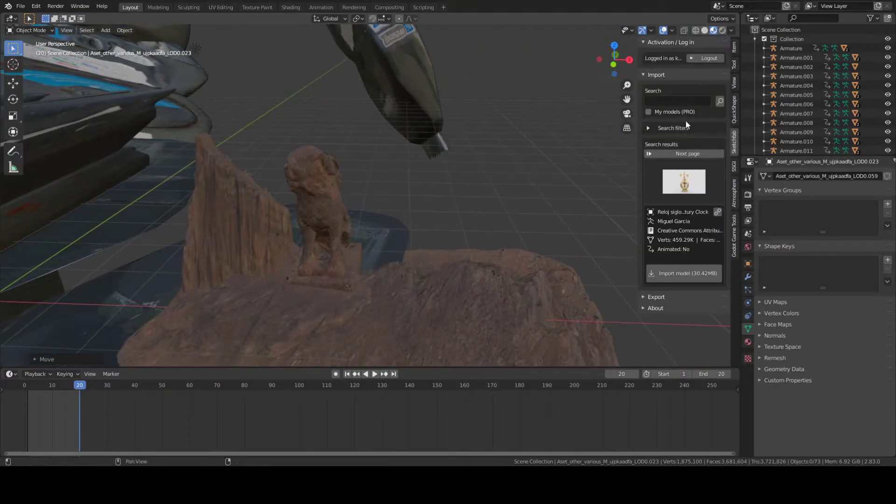
- Run a model search in the Sketchfab library
{"action": "left_click", "coordinate": [686, 101]}
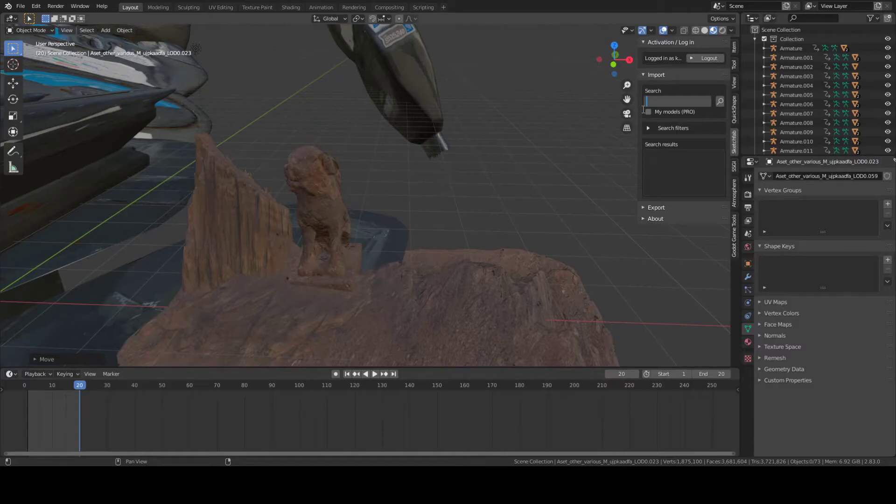
{"action": "middle_click_drag", "start_coordinate": [532, 204], "coordinate": [391, 236], "text": "shift"}
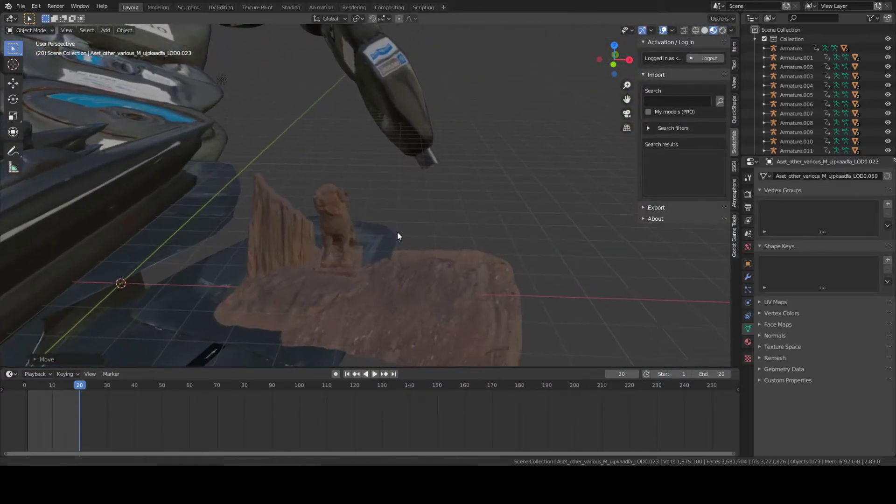
{"action": "scroll", "coordinate": [472, 202], "scroll_direction": "up", "scroll_amount": 5}
{"action": "middle_click_drag", "start_coordinate": [473, 202], "coordinate": [419, 127], "text": "shift"}
{"action": "scroll", "coordinate": [419, 127], "scroll_direction": "up", "scroll_amount": 2}
{"action": "left_click", "coordinate": [720, 101]}
- Search the Sketchfab library for "knight"
{"action": "left_click", "coordinate": [687, 101]}
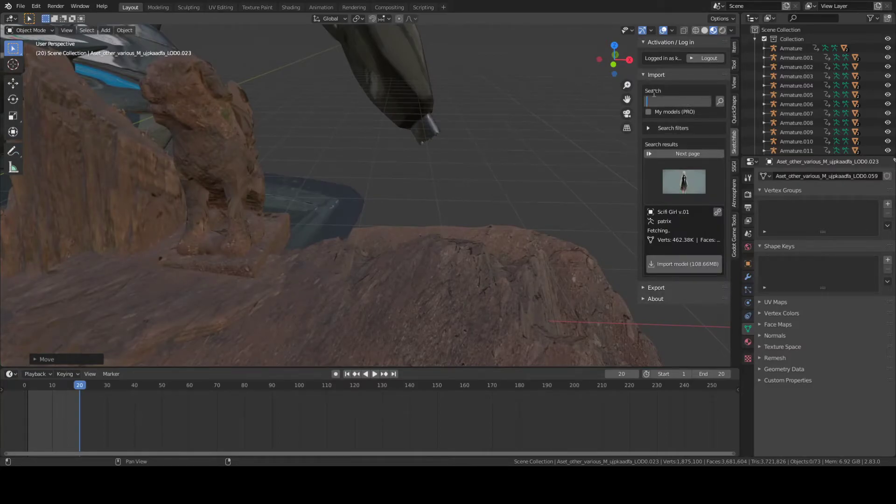
{"action": "type", "text": "knight"}
{"action": "key", "text": "Return"}
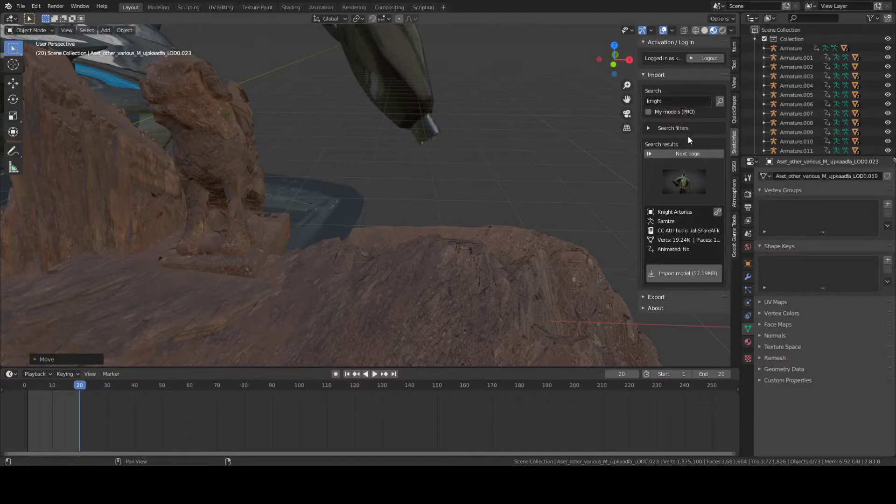
- Expand the Sketchfab search filters and limit the face count to Up to 10k
{"action": "left_click", "coordinate": [653, 130]}
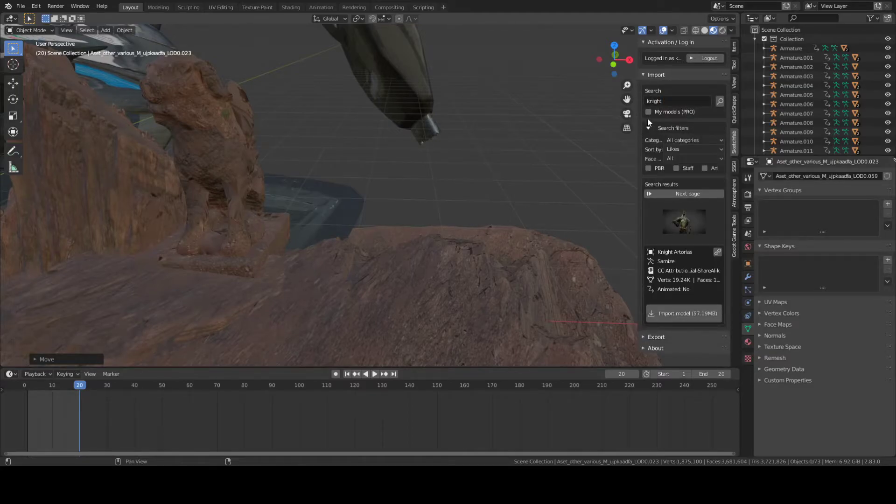
{"action": "left_click", "coordinate": [697, 141]}
{"action": "left_click", "coordinate": [695, 141]}
{"action": "left_click", "coordinate": [691, 150]}
{"action": "left_click", "coordinate": [688, 150]}
{"action": "left_click", "coordinate": [687, 159]}
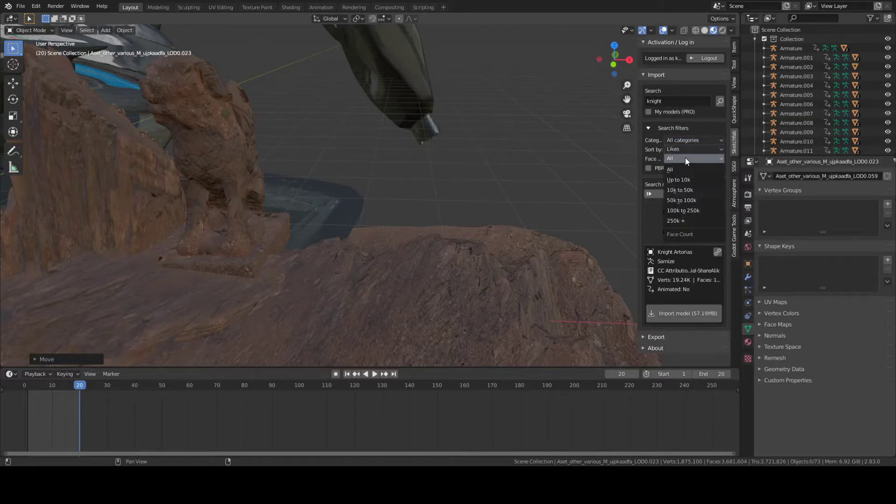
{"action": "left_click", "coordinate": [688, 181]}
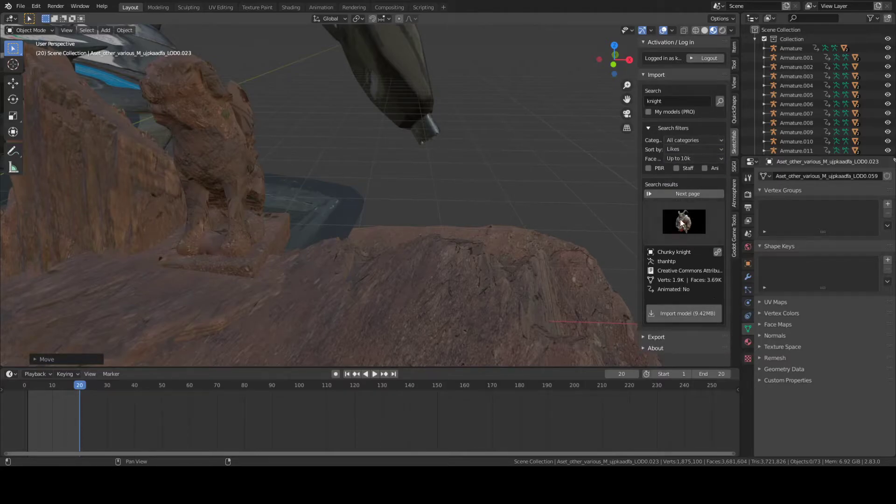
- Search the Sketchfab library for "low poly" and choose the low-poly male base model from the results
{"action": "left_click", "coordinate": [669, 101]}
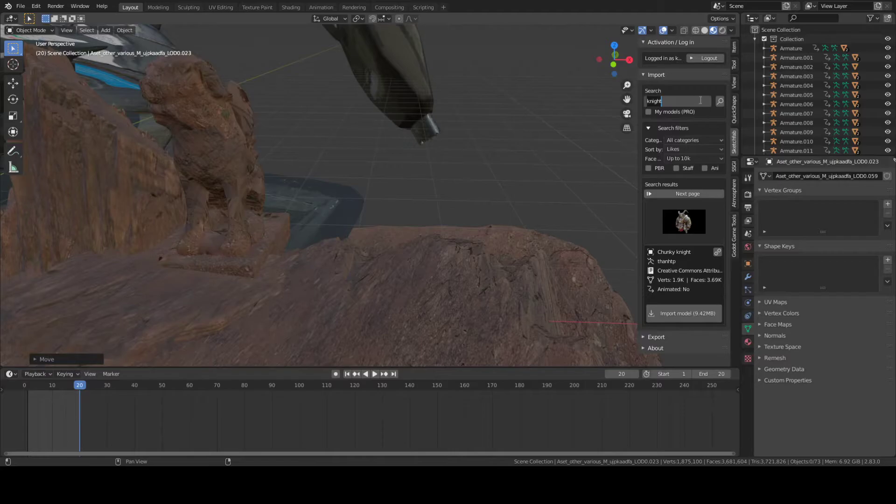
{"action": "key", "text": "BackSpace"}
{"action": "type", "text": "low poly"}
{"action": "key", "text": "Return"}
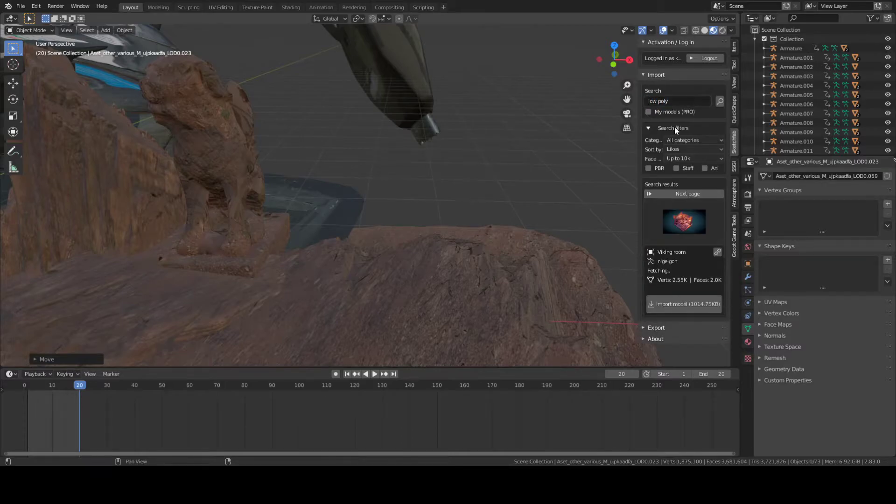
{"action": "left_click", "coordinate": [679, 221]}
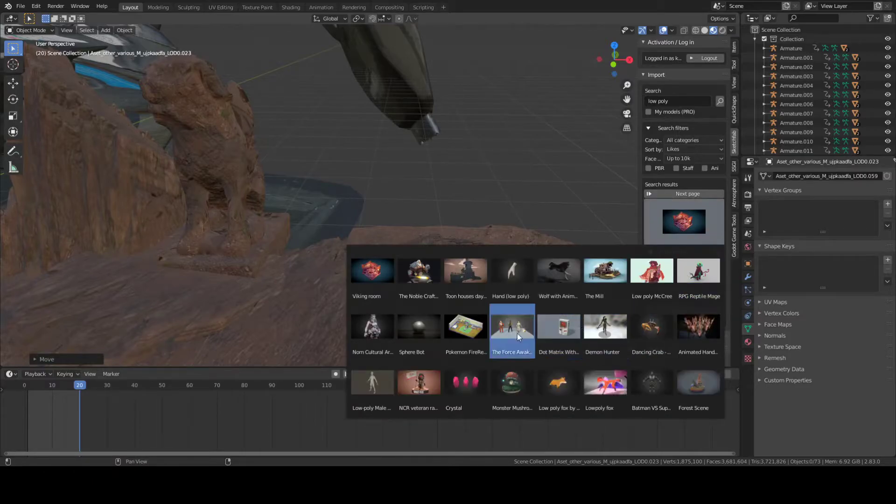
{"action": "left_click", "coordinate": [379, 382]}
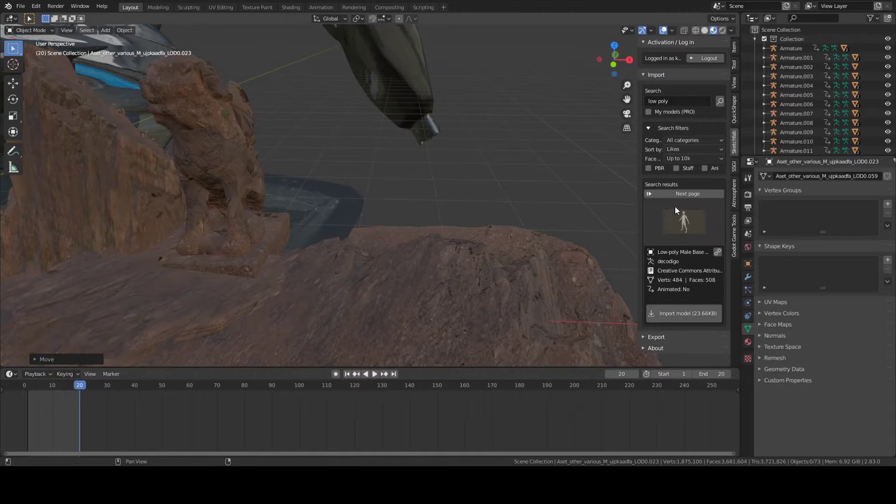
- Inspect the rock area of the scene and choose the Demon Hunter model from the Sketchfab results instead
{"action": "middle_click_drag", "start_coordinate": [595, 226], "coordinate": [640, 260]}
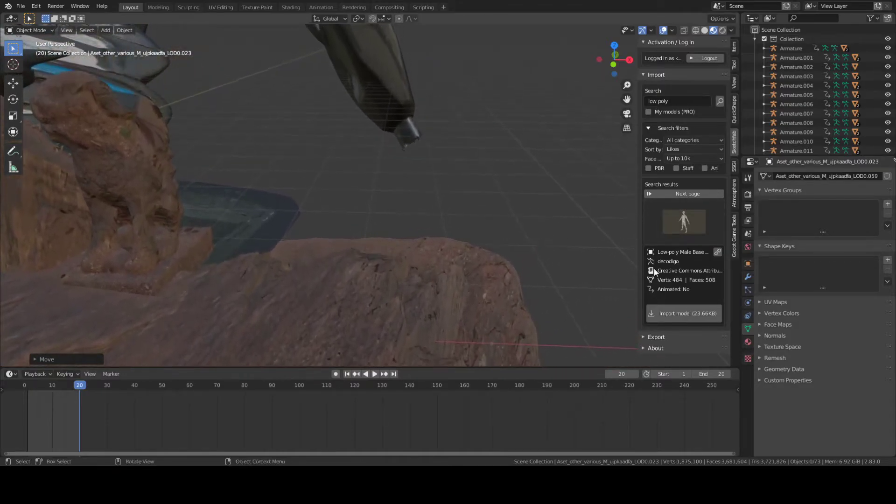
{"action": "middle_click_drag", "start_coordinate": [474, 266], "coordinate": [301, 297]}
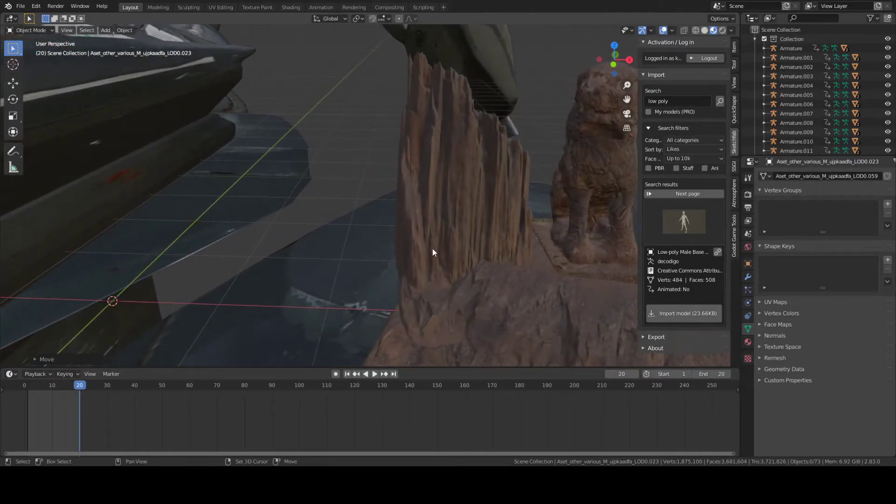
{"action": "mouse_move", "coordinate": [539, 203]}
{"action": "middle_mouse_down"}
{"action": "mouse_move", "coordinate": [528, 209]}
{"action": "mouse_move", "coordinate": [547, 202]}
{"action": "mouse_move", "coordinate": [529, 205]}
{"action": "middle_mouse_up"}
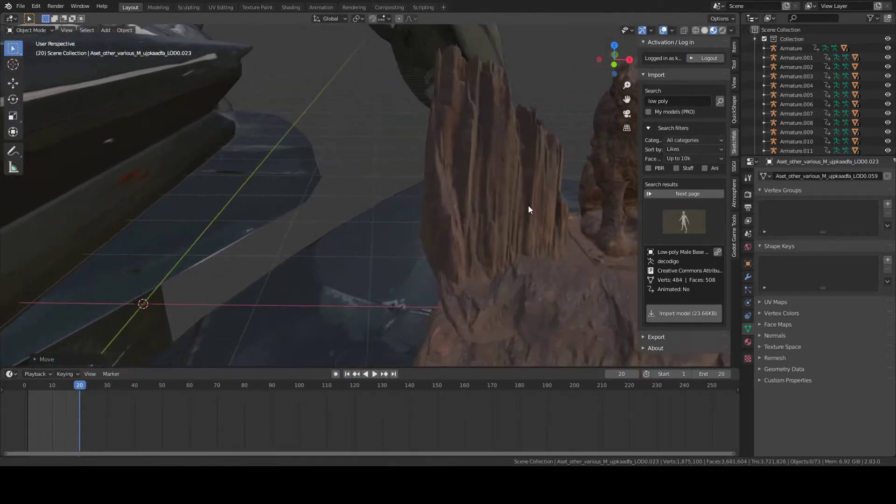
{"action": "left_click", "coordinate": [679, 215]}
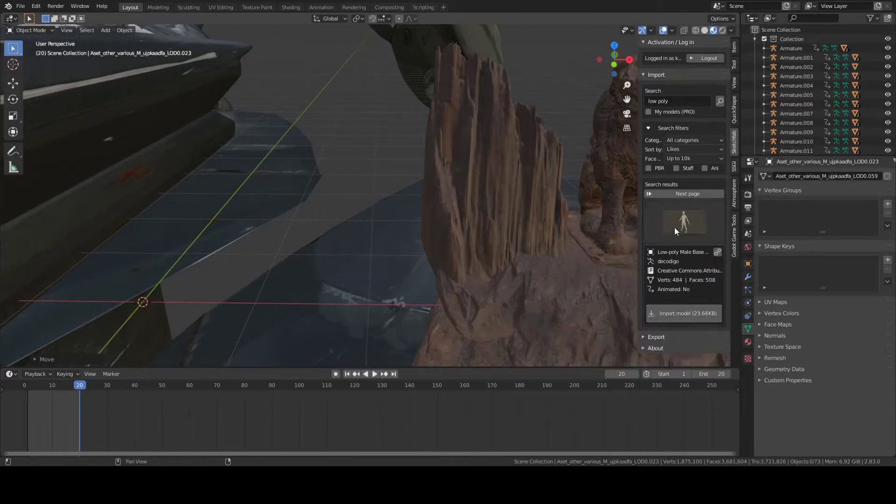
{"action": "left_click", "coordinate": [663, 239]}
{"action": "left_click", "coordinate": [606, 326]}
{"action": "left_click", "coordinate": [687, 208]}
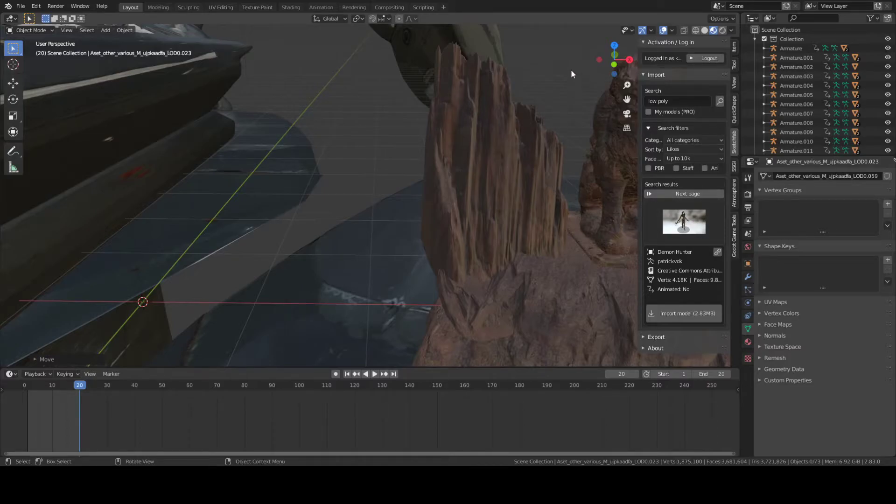
- Save the current sci-fi scene file under its existing name
{"action": "middle_click_drag", "start_coordinate": [274, 125], "coordinate": [376, 153]}
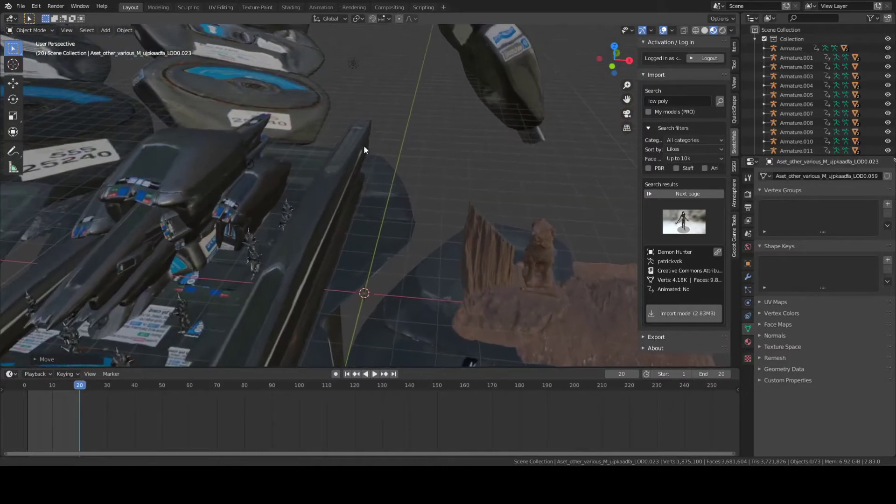
{"action": "left_click", "coordinate": [21, 6]}
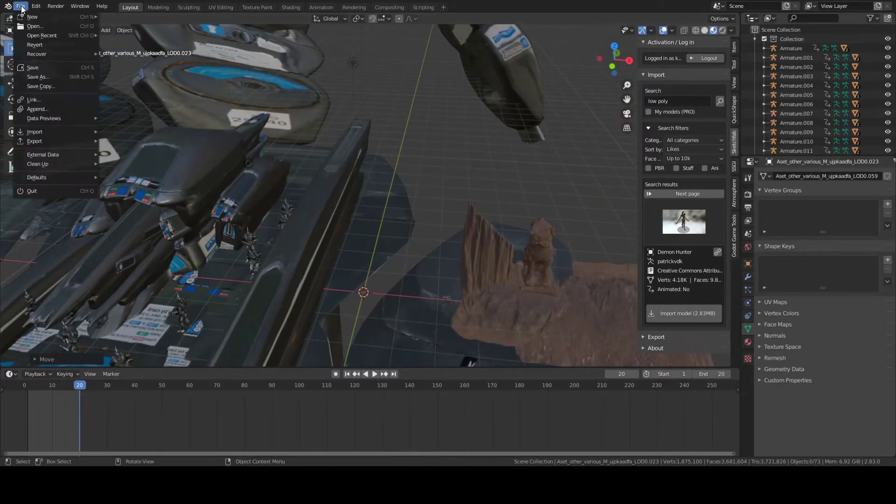
{"action": "left_click", "coordinate": [52, 69]}
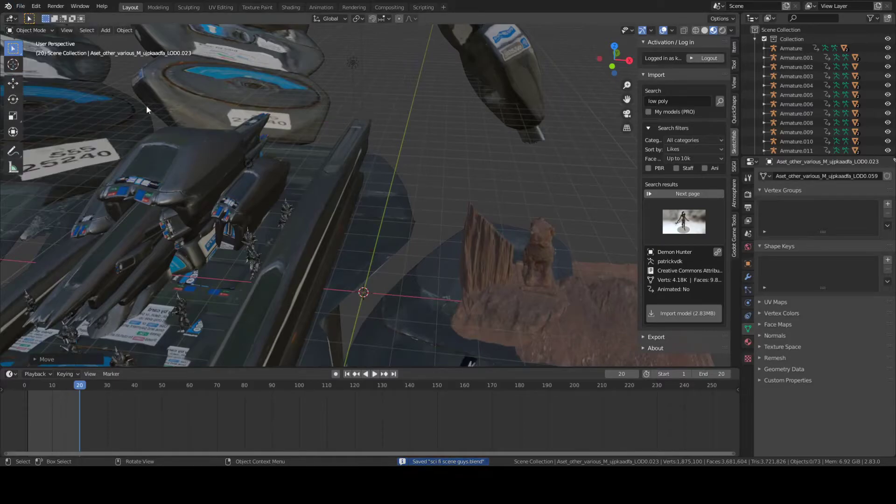
- Create a new file with the default startup scene
{"action": "left_click", "coordinate": [20, 6]}
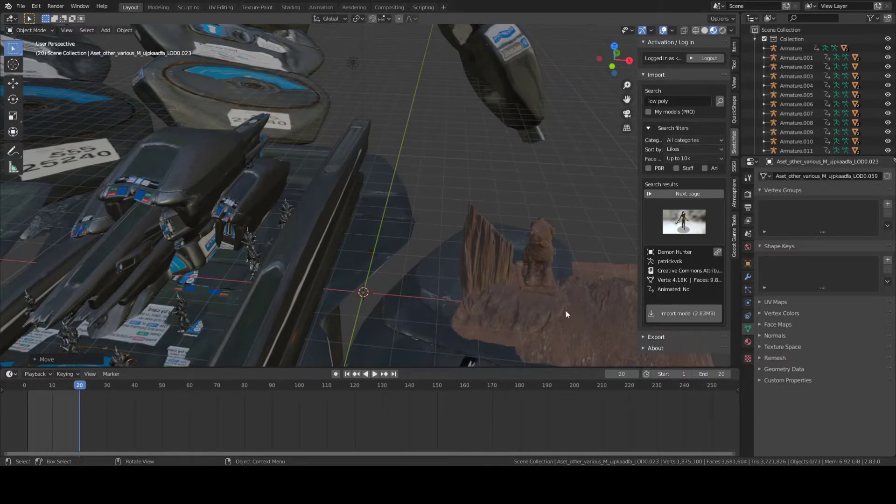
{"action": "left_click", "coordinate": [20, 6]}
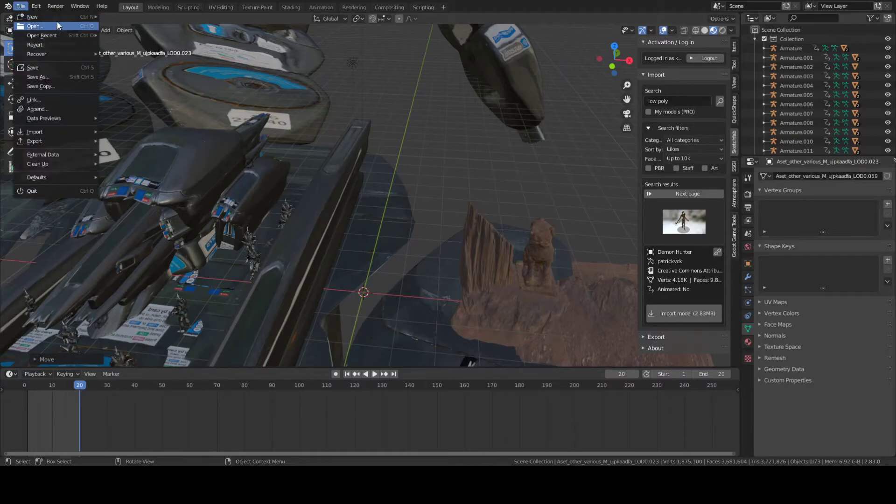
{"action": "left_click", "coordinate": [20, 6]}
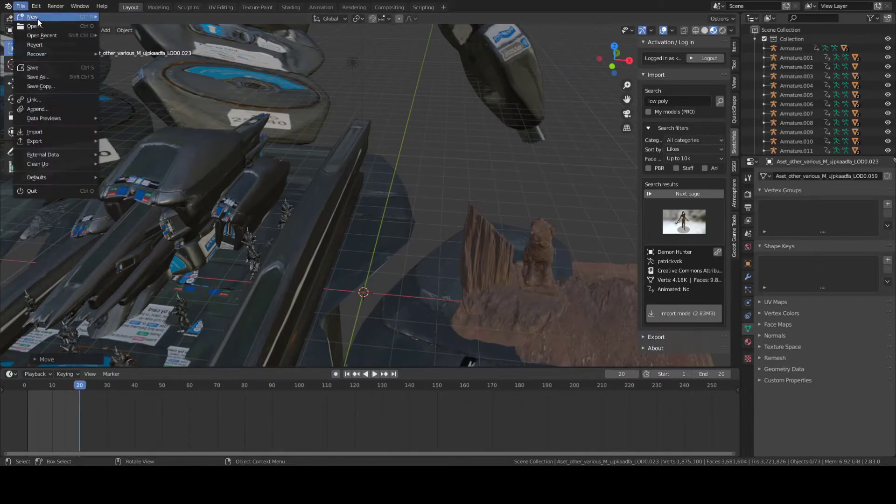
{"action": "mouse_move", "coordinate": [40, 18]}
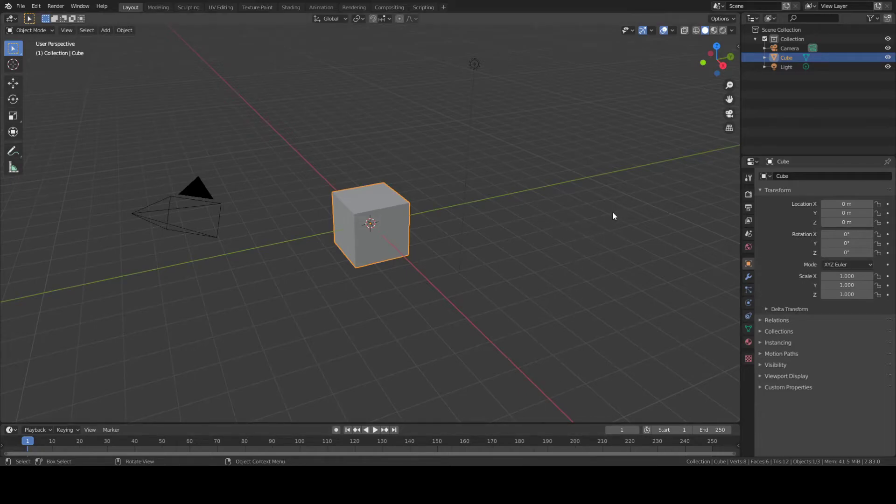
- Delete the default camera, cube and light so the new scene is empty
{"action": "left_click_drag", "start_coordinate": [628, 196], "coordinate": [504, 231]}
{"action": "middle_click_drag", "start_coordinate": [485, 205], "coordinate": [474, 238]}
{"action": "key", "text": "a"}
{"action": "key", "text": "x"}
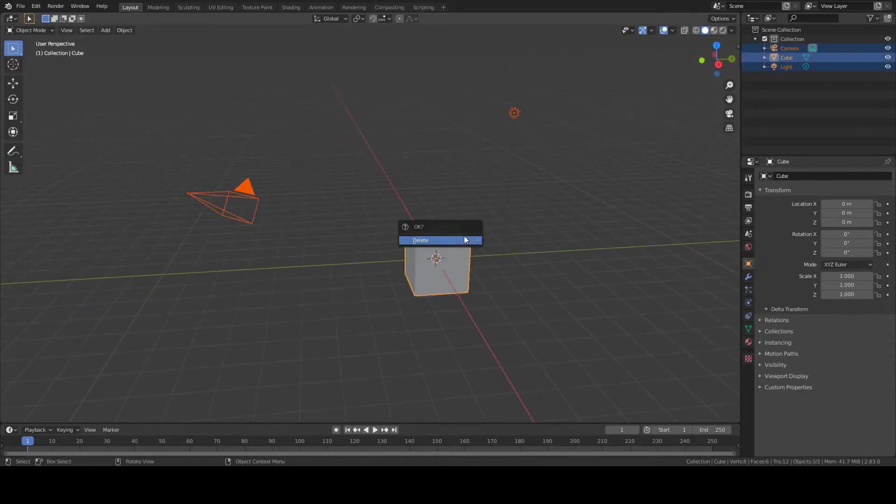
{"action": "key", "text": "alt+a"}
{"action": "key", "text": "a"}
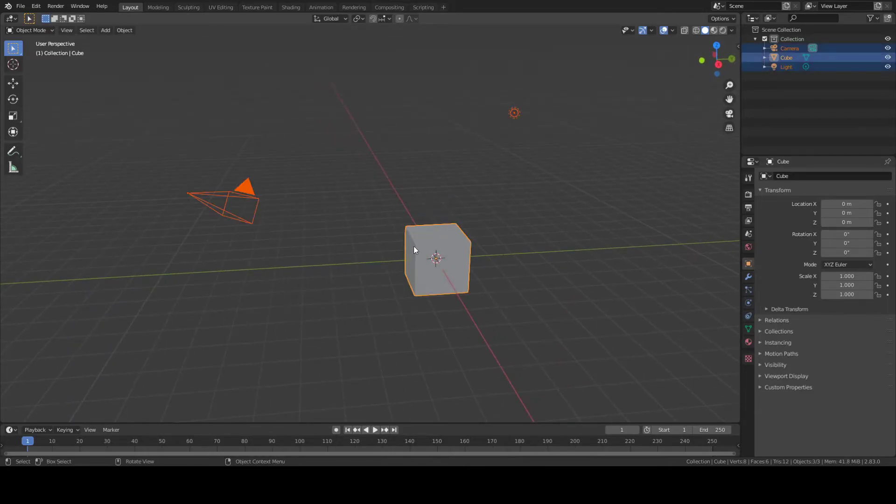
{"action": "middle_click_drag", "start_coordinate": [427, 205], "coordinate": [431, 233]}
{"action": "key", "text": "x"}
{"action": "left_click", "coordinate": [418, 205]}
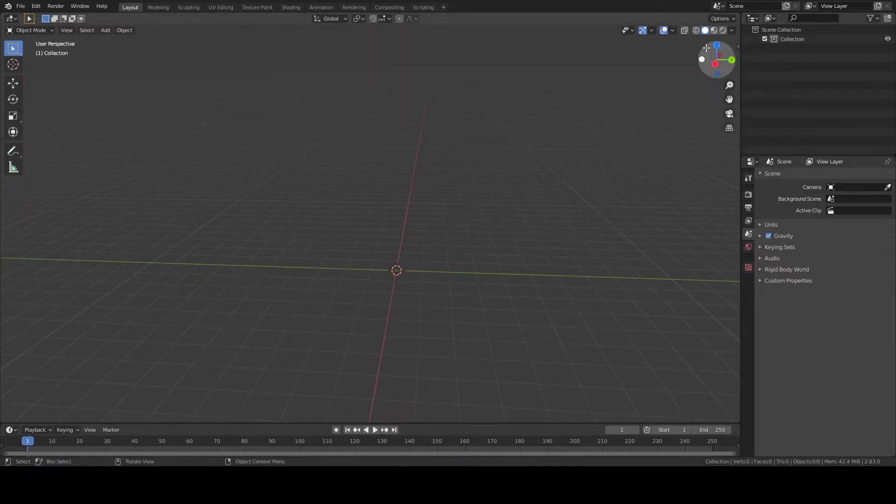
- Show the Sketchfab import options in the 3D viewport and activate the add-on for this file
{"action": "left_click", "coordinate": [741, 50]}
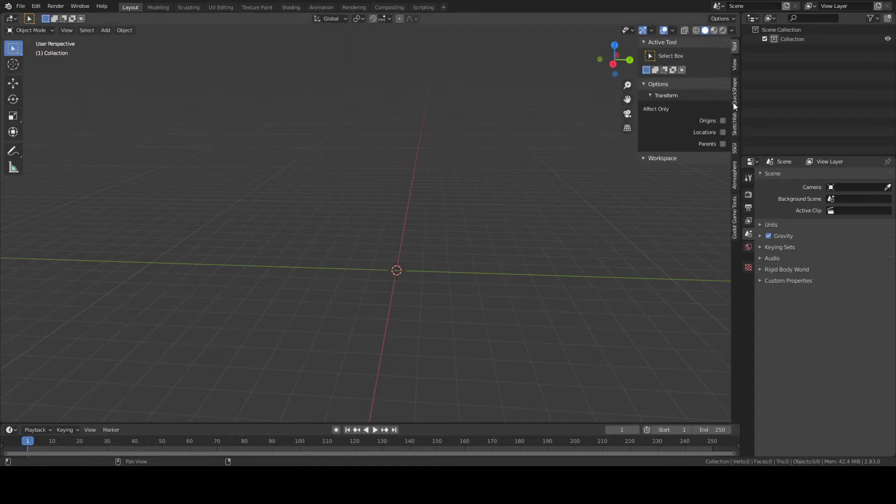
{"action": "left_click", "coordinate": [655, 43]}
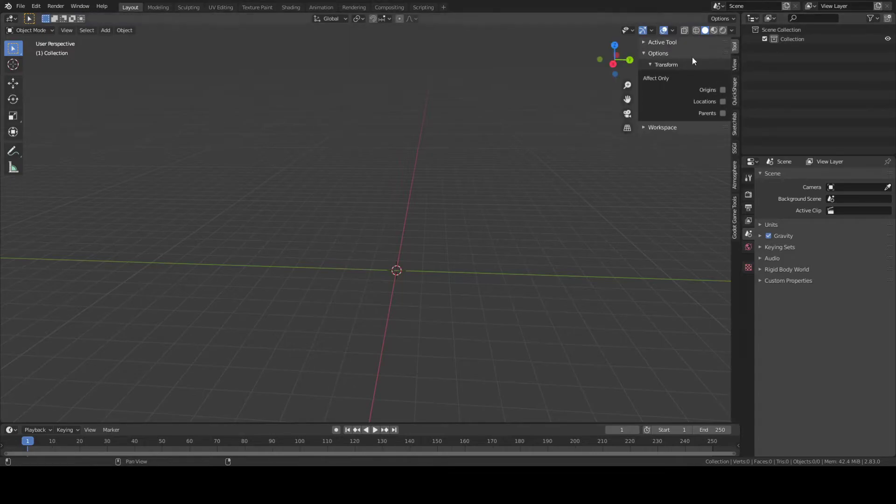
{"action": "left_click", "coordinate": [645, 54]}
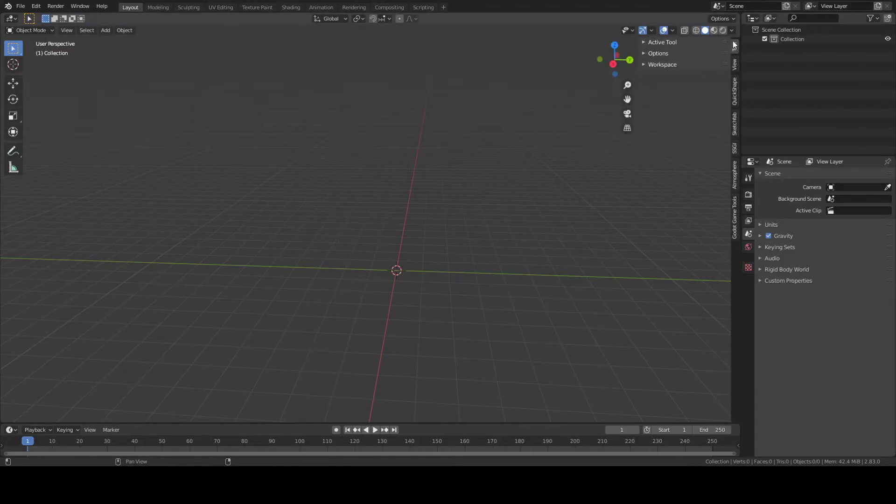
{"action": "left_click", "coordinate": [735, 125]}
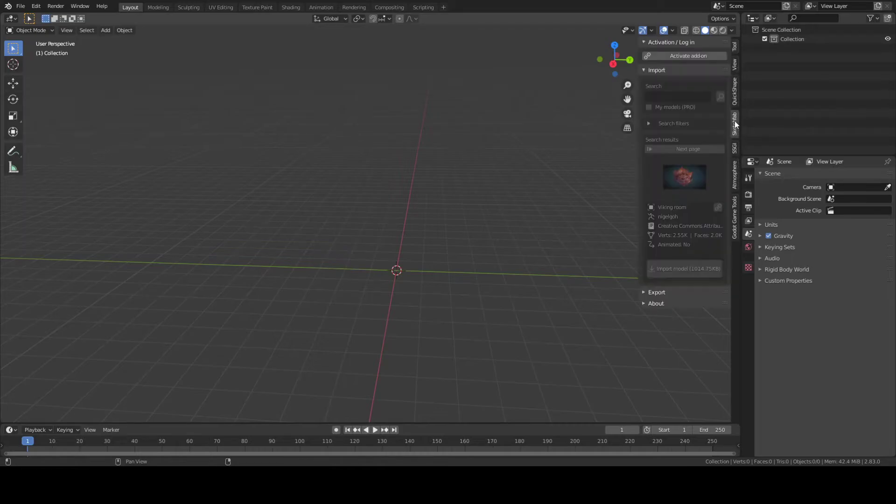
{"action": "left_click", "coordinate": [677, 56]}
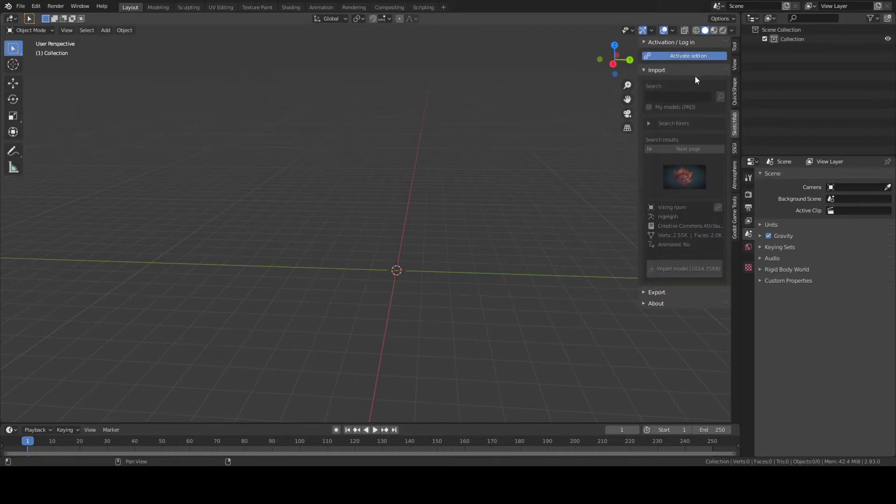
- Search the Sketchfab library for "knight low poly"
{"action": "left_click", "coordinate": [683, 102]}
{"action": "type", "text": "knign"}
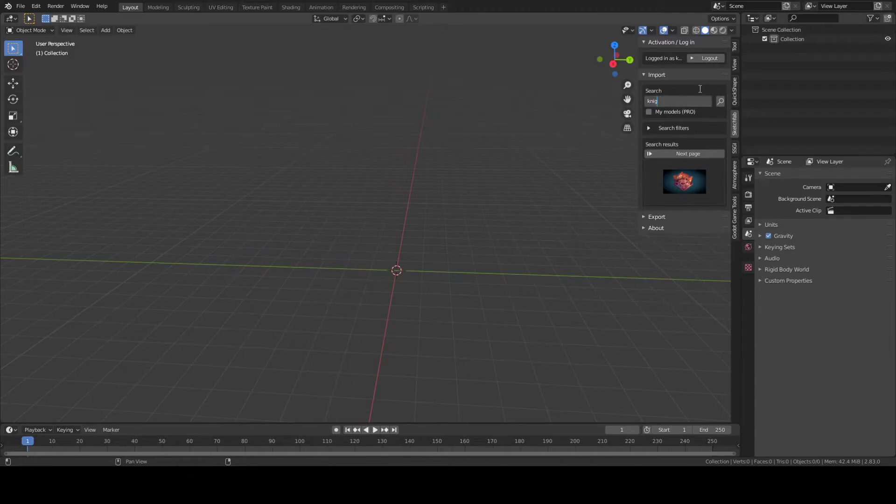
{"action": "type", "text": "t low poly"}
{"action": "key", "text": "Return"}
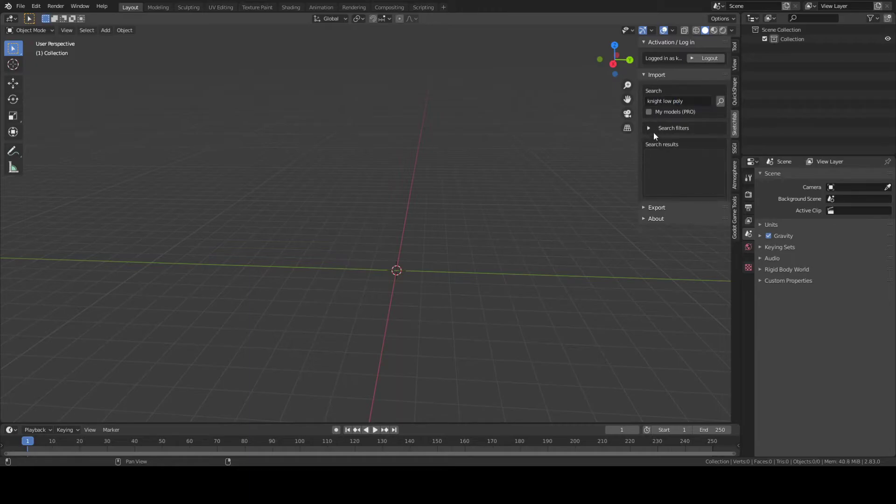
- Limit the Sketchfab search to a face count of Up to 10k and choose the Overlord model from the results
{"action": "left_click", "coordinate": [654, 129]}
{"action": "left_click", "coordinate": [685, 159]}
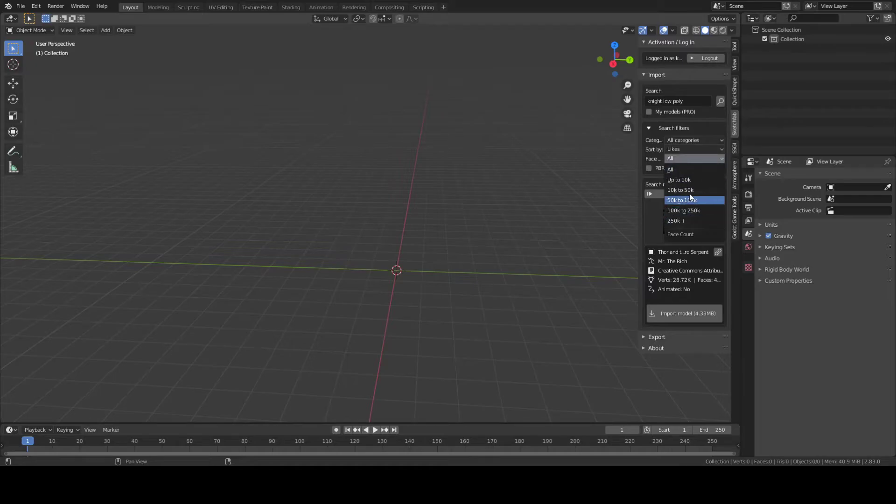
{"action": "left_click", "coordinate": [688, 182]}
{"action": "left_click", "coordinate": [680, 221]}
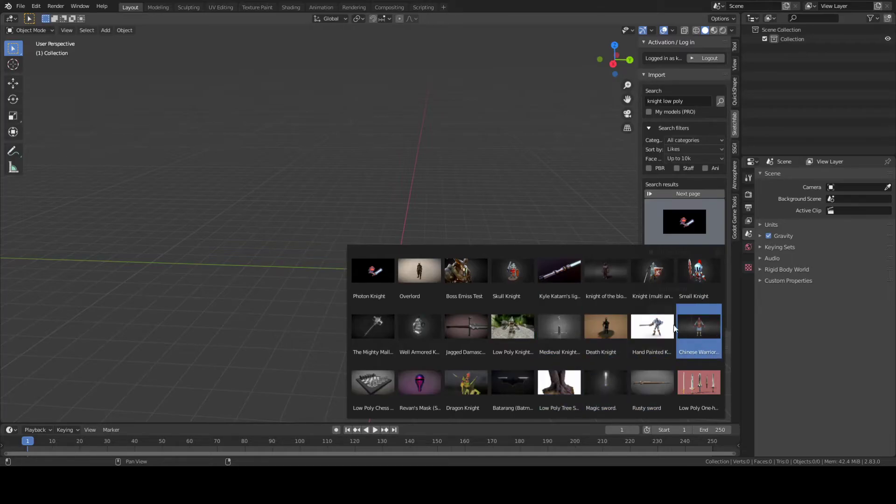
{"action": "left_click", "coordinate": [421, 276]}
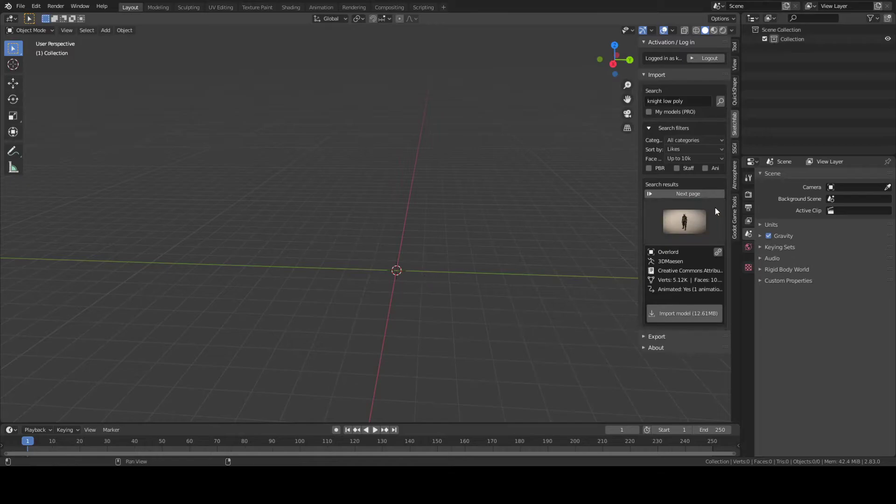
- Shorten the Sketchfab search term to "knight", search again and browse the model results
{"action": "left_click", "coordinate": [690, 101]}
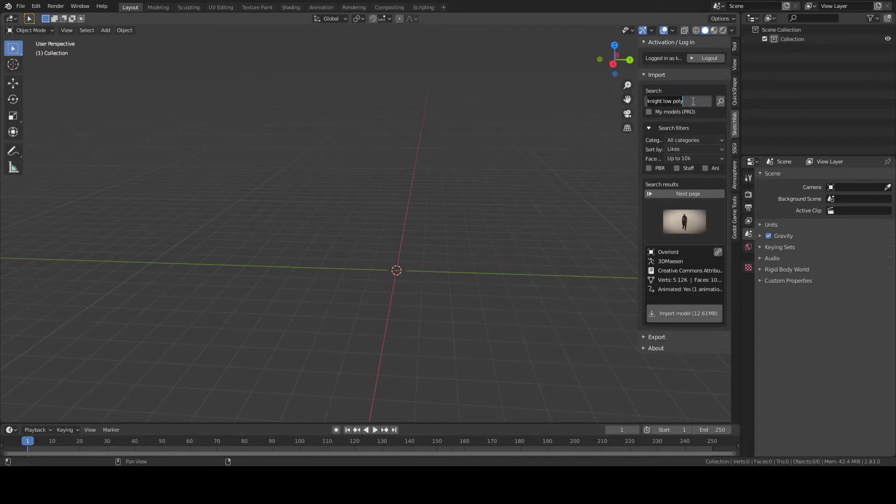
{"action": "left_click", "coordinate": [665, 101]}
{"action": "key", "text": "BackSpace"}
{"action": "left_click", "coordinate": [715, 101]}
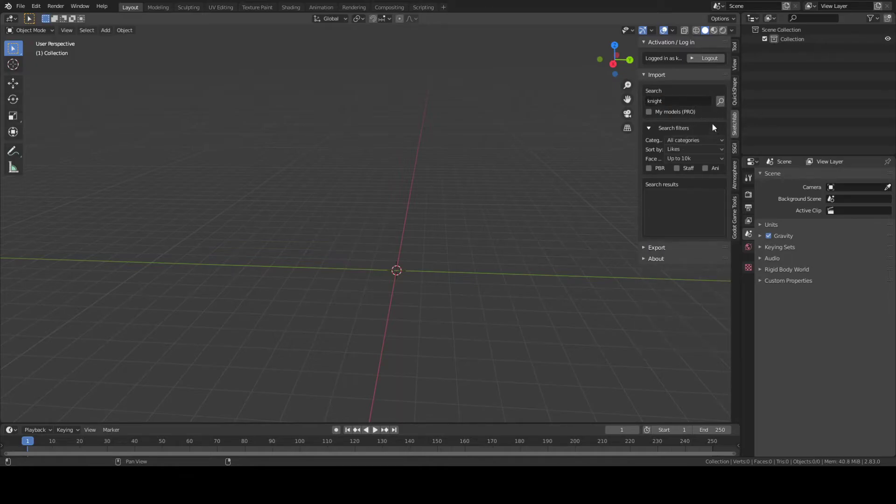
{"action": "left_click", "coordinate": [685, 227]}
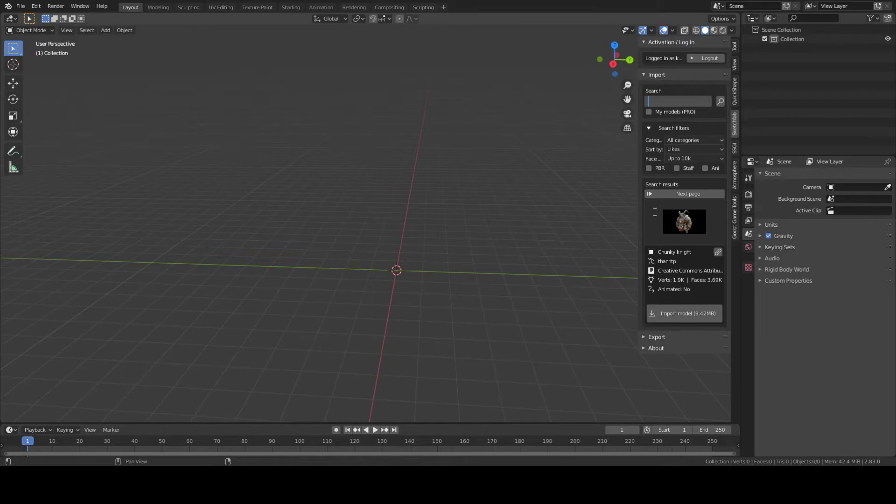
- Run the Sketchfab search with an empty search term and choose the Sorceress model from the results
{"action": "key", "text": "Return"}
{"action": "left_click", "coordinate": [686, 229]}
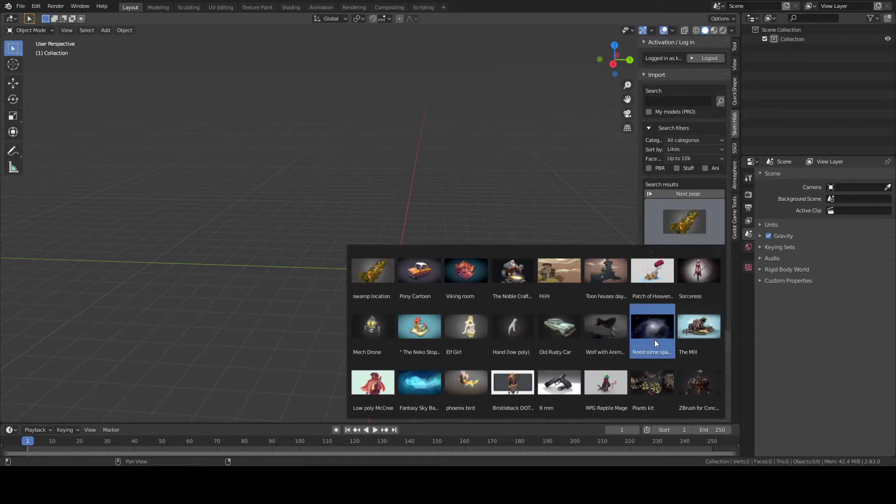
{"action": "left_click", "coordinate": [702, 278]}
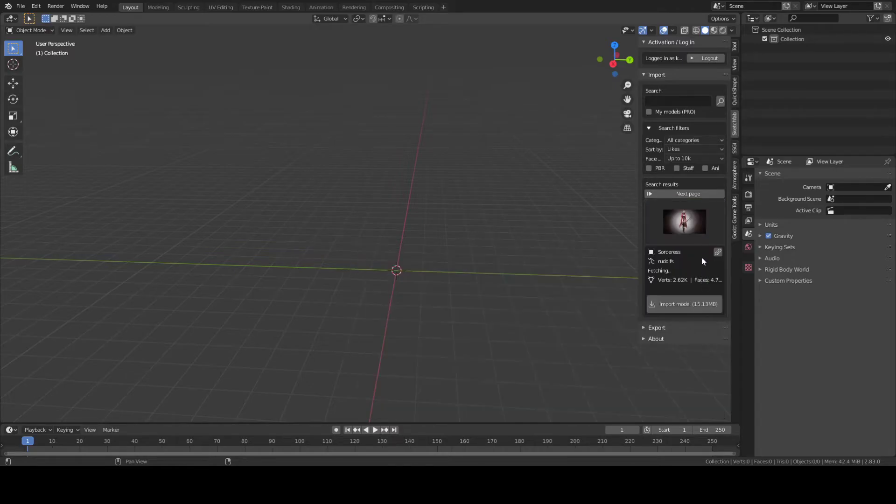
{"action": "left_click", "coordinate": [690, 223]}
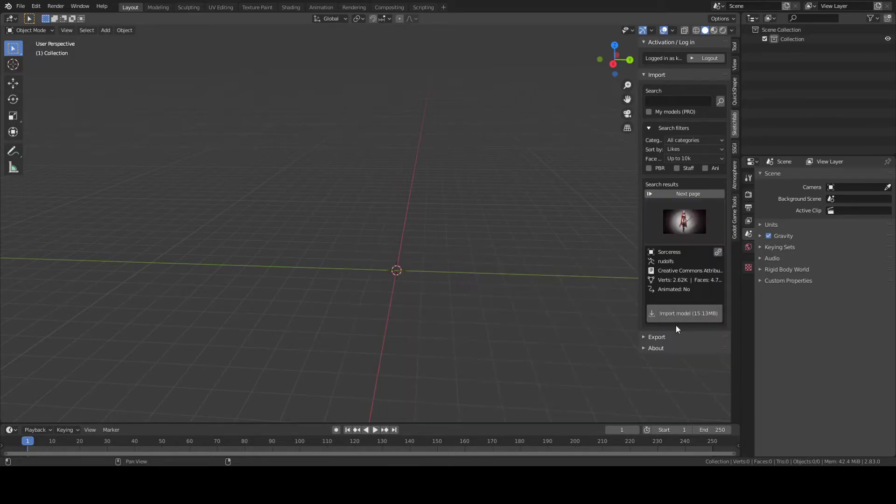
- Search Sketchfab for "knight", choose the Knight Artorias The Abysswalker model from the results and import it
{"action": "left_click", "coordinate": [687, 224]}
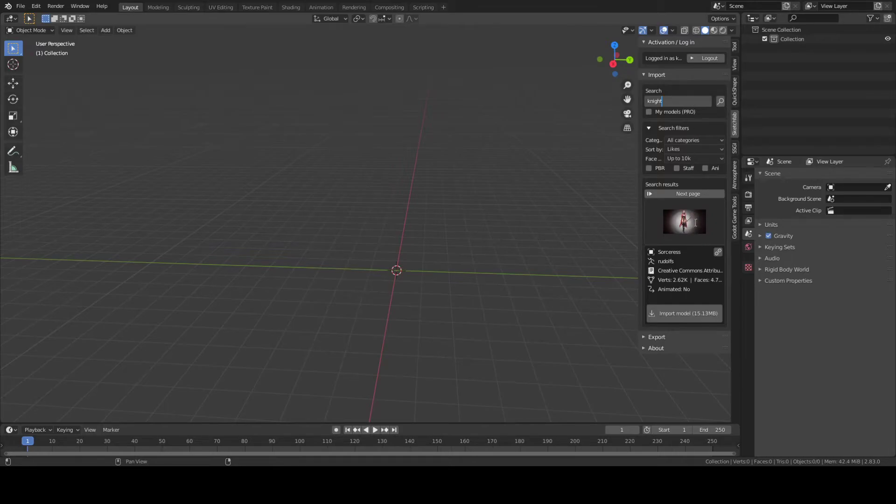
{"action": "key", "text": "Return"}
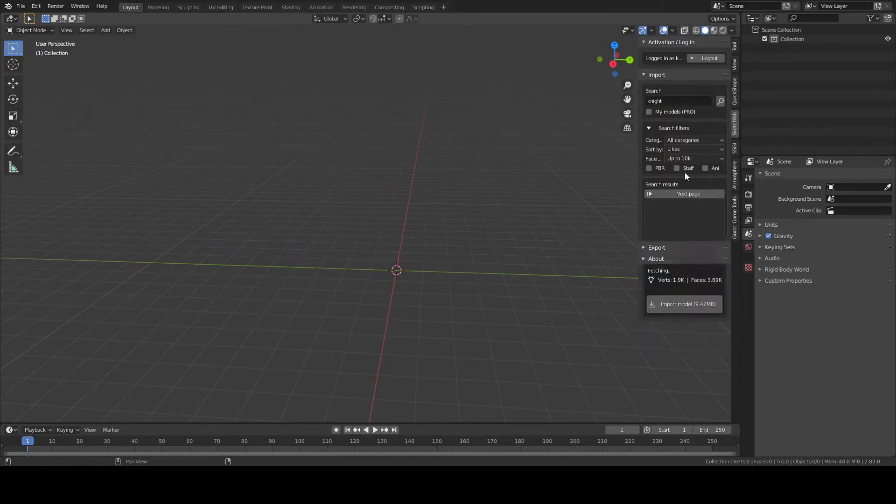
{"action": "left_click", "coordinate": [685, 221]}
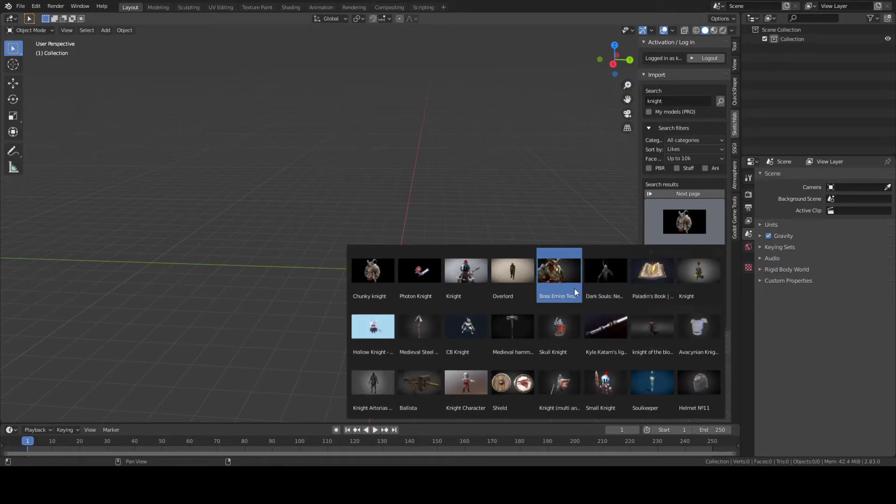
{"action": "left_click", "coordinate": [374, 386]}
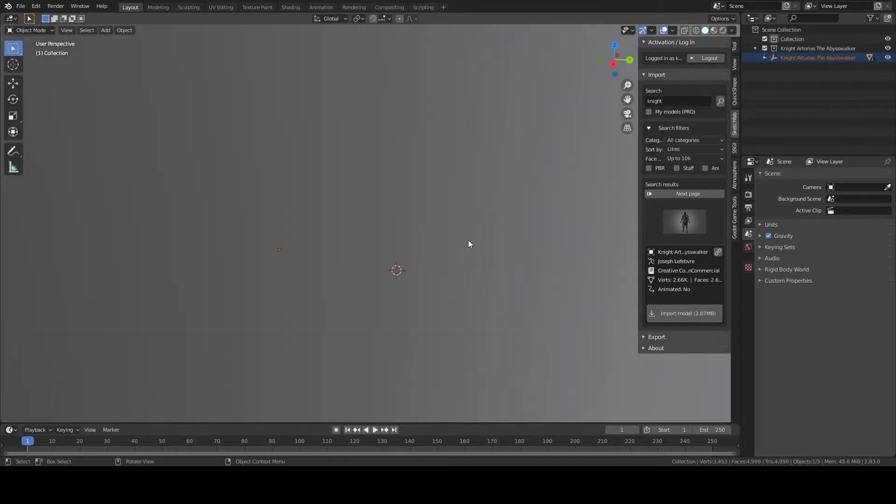
- Scale the oversized imported knight down uniformly until the whole figure stands within the visible grid
{"action": "middle_click_drag", "start_coordinate": [477, 240], "coordinate": [275, 314], "text": "shift"}
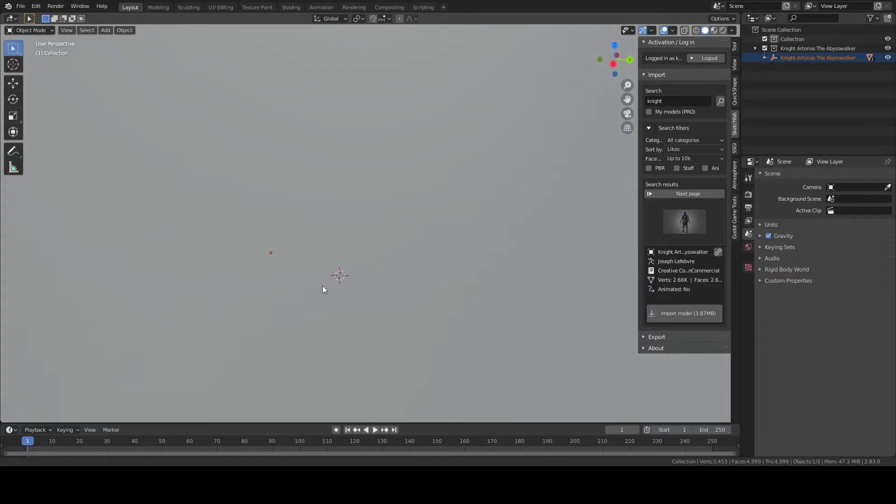
{"action": "key", "text": "s"}
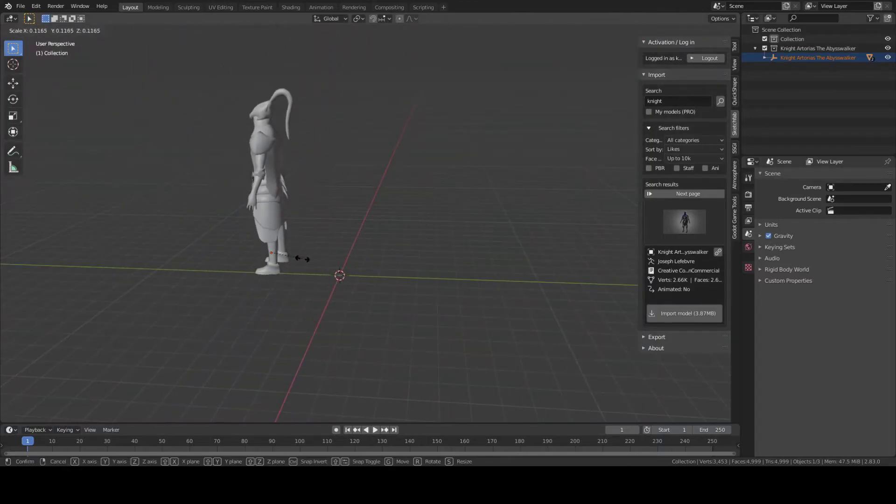
{"action": "left_click", "coordinate": [322, 255]}
- Move the knight next to the world origin, then shift it along the Y axis onto the origin
{"action": "middle_click_drag", "start_coordinate": [322, 255], "coordinate": [430, 245]}
{"action": "middle_click_drag", "start_coordinate": [380, 266], "coordinate": [417, 243]}
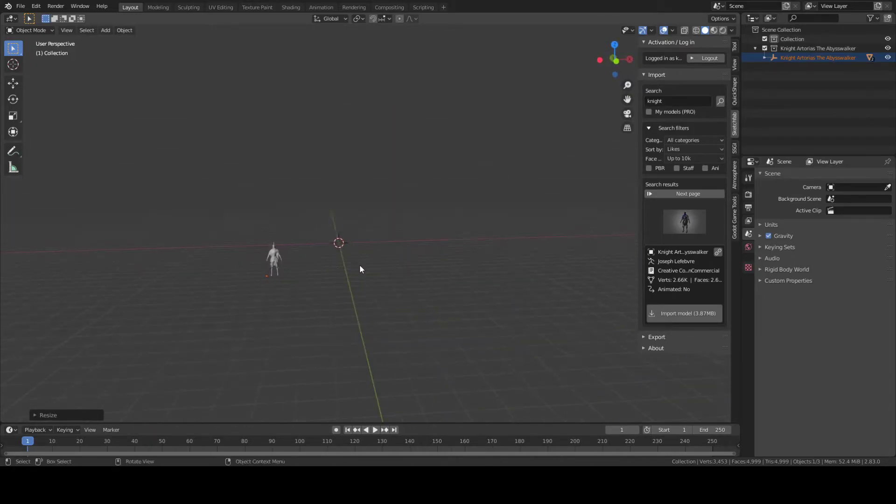
{"action": "key", "text": "g"}
{"action": "left_click", "coordinate": [384, 234]}
{"action": "middle_click_drag", "start_coordinate": [383, 239], "coordinate": [463, 273]}
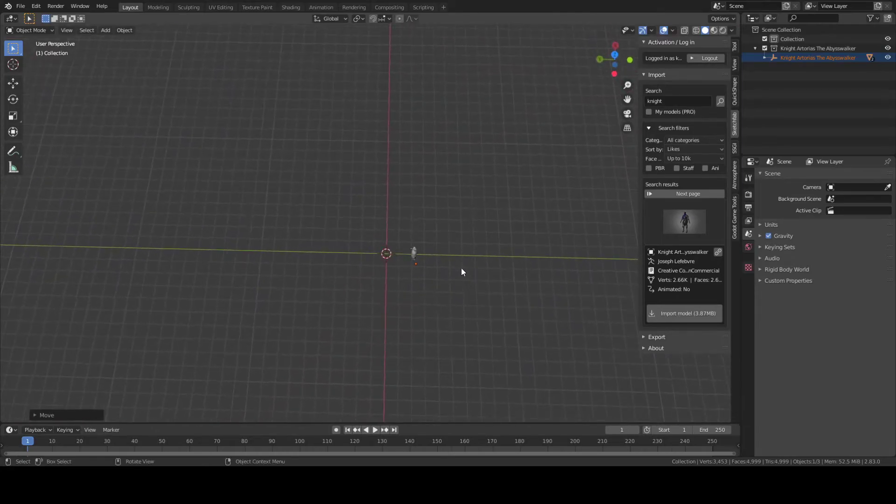
{"action": "key", "text": "g"}
{"action": "key", "text": "y"}
{"action": "left_click", "coordinate": [411, 259]}
- Scale the knight down further to less than half of its current size
{"action": "middle_click_drag", "start_coordinate": [396, 263], "coordinate": [455, 209]}
{"action": "scroll", "coordinate": [456, 209], "scroll_direction": "down", "scroll_amount": 5}
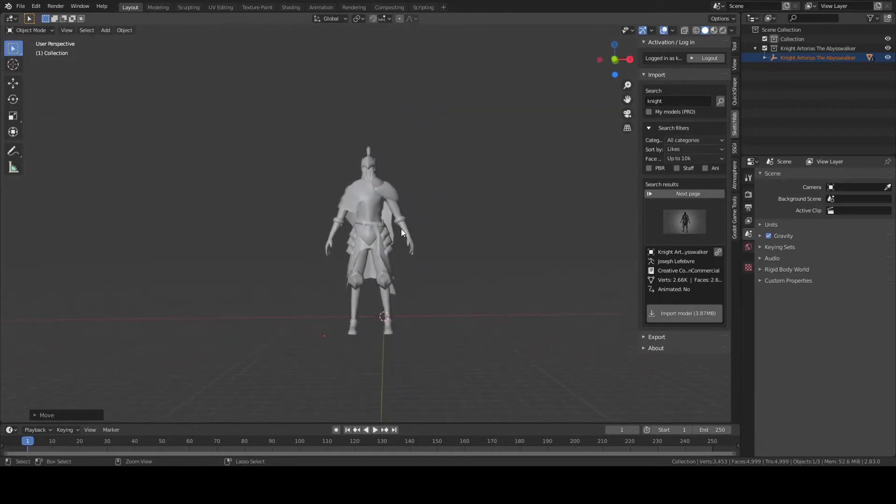
{"action": "middle_click_drag", "start_coordinate": [388, 239], "coordinate": [433, 248]}
{"action": "scroll", "coordinate": [433, 248], "scroll_direction": "up", "scroll_amount": 4}
{"action": "key", "text": "s"}
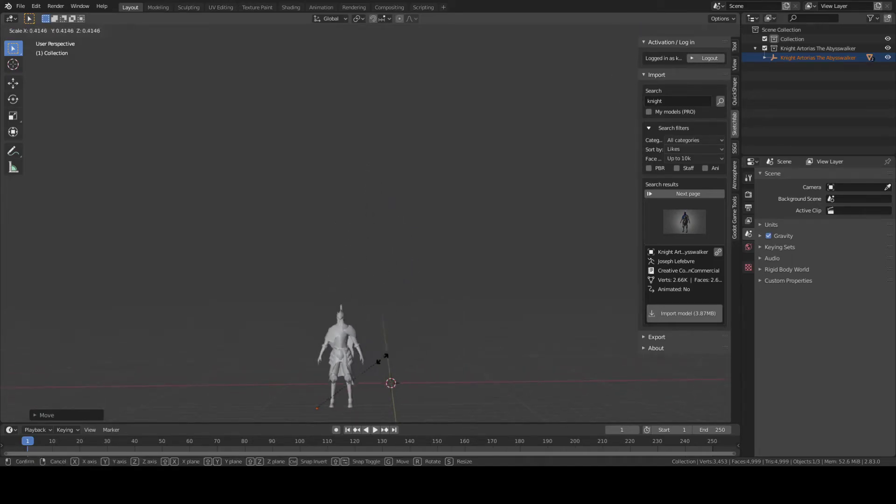
{"action": "left_click", "coordinate": [360, 376]}
- Move the knight along the X axis toward the world origin
{"action": "middle_click_drag", "start_coordinate": [434, 380], "coordinate": [396, 320]}
{"action": "key", "text": "g"}
{"action": "key", "text": "x"}
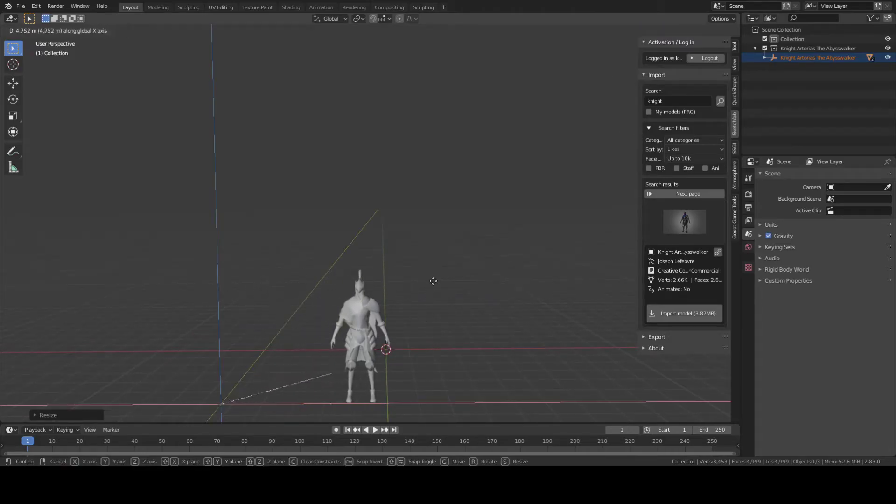
{"action": "left_click", "coordinate": [418, 287]}
- Adjust the knight's height along the Z axis so its feet stand at the floor grid
{"action": "middle_click_drag", "start_coordinate": [419, 287], "coordinate": [458, 312]}
{"action": "key", "text": "g"}
{"action": "key", "text": "z"}
{"action": "left_click", "coordinate": [453, 247]}
{"action": "middle_click_drag", "start_coordinate": [453, 246], "coordinate": [436, 280]}
{"action": "key", "text": "g"}
{"action": "key", "text": "z"}
{"action": "left_click", "coordinate": [448, 267]}
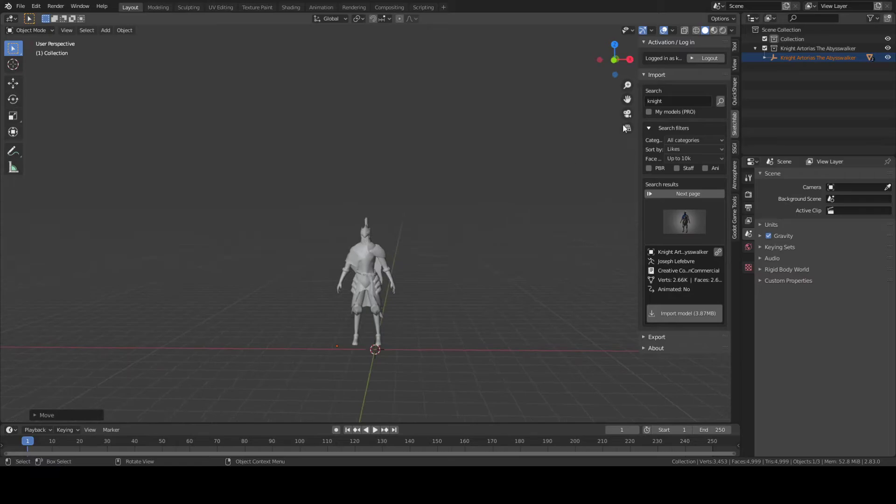
- Show the viewport in Material Preview shading and select the knight's body mesh
{"action": "left_click", "coordinate": [714, 30]}
{"action": "mouse_move", "coordinate": [541, 217]}
{"action": "middle_mouse_down"}
{"action": "mouse_move", "coordinate": [461, 244]}
{"action": "mouse_move", "coordinate": [525, 243]}
{"action": "mouse_move", "coordinate": [461, 217]}
{"action": "mouse_move", "coordinate": [377, 238]}
{"action": "mouse_move", "coordinate": [391, 268]}
{"action": "mouse_move", "coordinate": [365, 248]}
{"action": "mouse_move", "coordinate": [402, 210]}
{"action": "mouse_move", "coordinate": [351, 253]}
{"action": "mouse_move", "coordinate": [480, 202]}
{"action": "mouse_move", "coordinate": [508, 226]}
{"action": "mouse_move", "coordinate": [436, 296]}
{"action": "mouse_move", "coordinate": [470, 281]}
{"action": "mouse_move", "coordinate": [508, 308]}
{"action": "mouse_move", "coordinate": [426, 216]}
{"action": "mouse_move", "coordinate": [468, 221]}
{"action": "mouse_move", "coordinate": [386, 226]}
{"action": "mouse_move", "coordinate": [451, 179]}
{"action": "mouse_move", "coordinate": [404, 254]}
{"action": "mouse_move", "coordinate": [523, 242]}
{"action": "mouse_move", "coordinate": [405, 243]}
{"action": "mouse_move", "coordinate": [452, 242]}
{"action": "mouse_move", "coordinate": [438, 261]}
{"action": "middle_mouse_up"}
{"action": "left_click", "coordinate": [461, 216]}
{"action": "left_click", "coordinate": [401, 219]}
{"action": "left_click", "coordinate": [380, 243]}
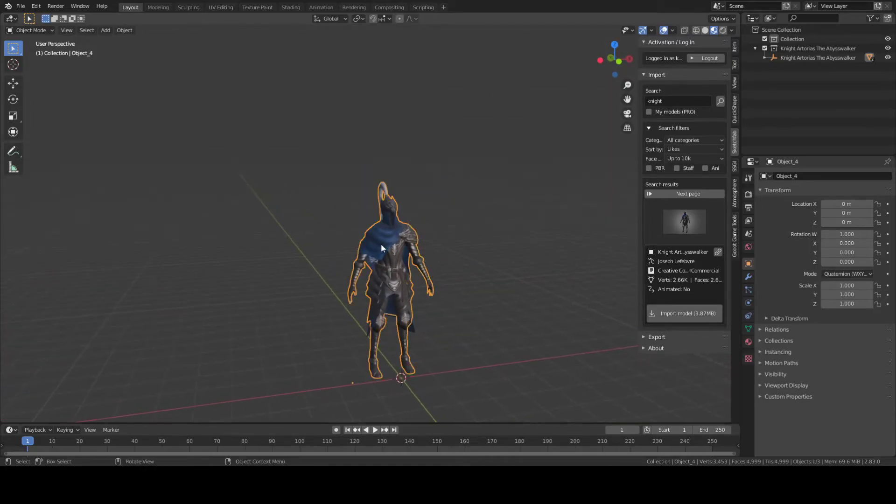
- Move the blue waist cloth away from the knight's body to about X 147 m, Y -59 m, Z 29 m
{"action": "left_click", "coordinate": [391, 264]}
{"action": "middle_click_drag", "start_coordinate": [425, 278], "coordinate": [487, 277]}
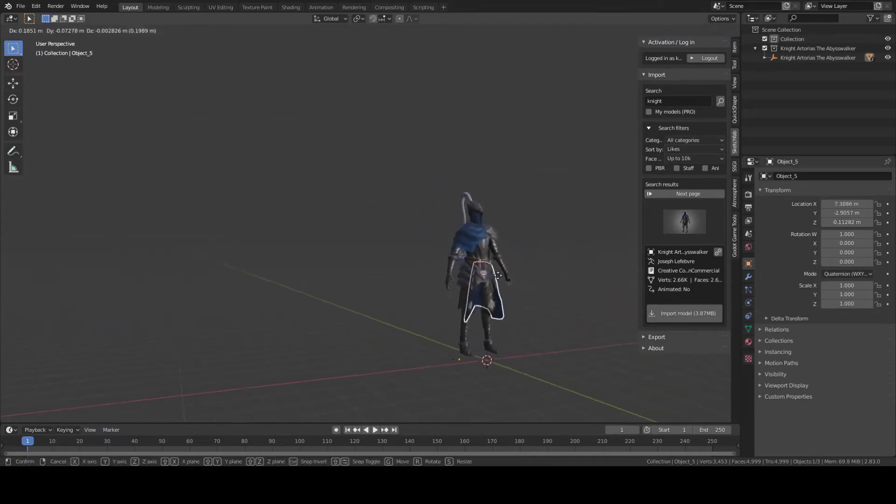
{"action": "left_click_drag", "start_coordinate": [487, 277], "coordinate": [573, 256]}
{"action": "middle_click_drag", "start_coordinate": [573, 256], "coordinate": [481, 256]}
{"action": "left_click", "coordinate": [512, 248]}
{"action": "left_click", "coordinate": [561, 280]}
{"action": "middle_click_drag", "start_coordinate": [452, 284], "coordinate": [513, 326]}
{"action": "middle_click_drag", "start_coordinate": [460, 276], "coordinate": [483, 256]}
{"action": "left_click", "coordinate": [484, 255]}
{"action": "middle_click_drag", "start_coordinate": [477, 204], "coordinate": [406, 246]}
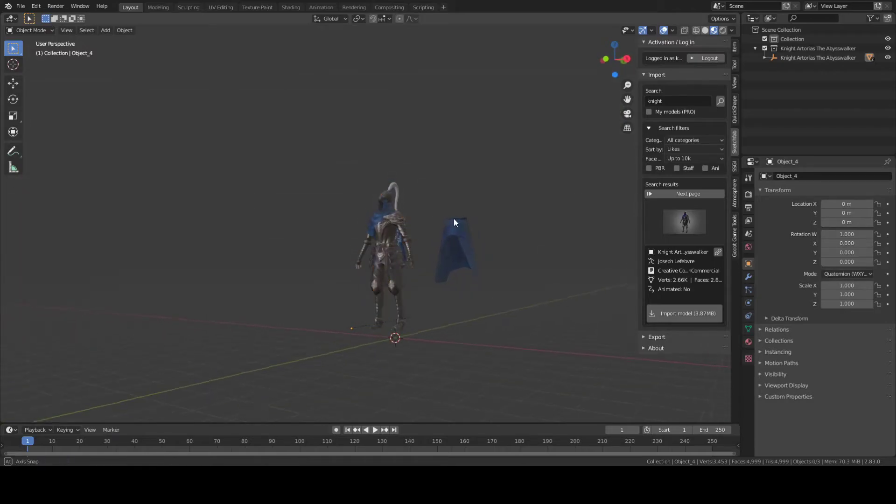
{"action": "middle_click_drag", "start_coordinate": [452, 219], "coordinate": [519, 245]}
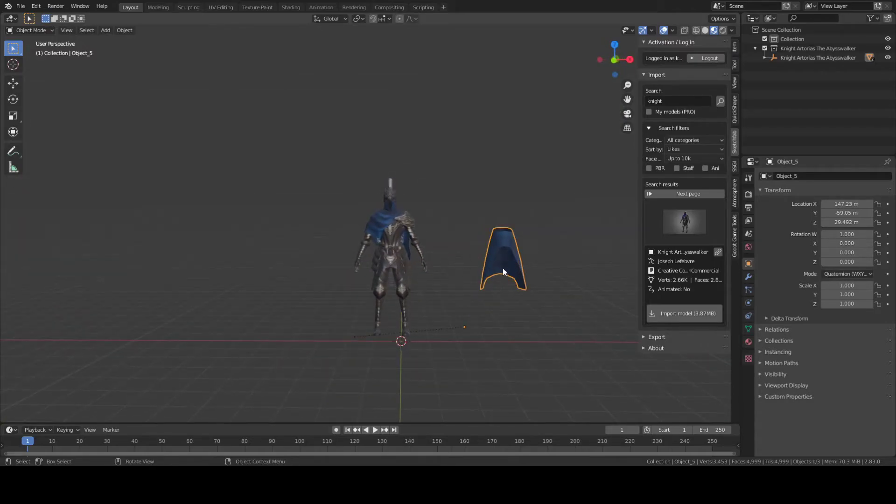
- Delete the separate blue waist cloth from the knight model
{"action": "left_click_drag", "start_coordinate": [504, 270], "coordinate": [481, 276]}
{"action": "key", "text": "x"}
{"action": "left_click", "coordinate": [444, 268]}
{"action": "middle_click_drag", "start_coordinate": [446, 275], "coordinate": [198, 133]}
{"action": "left_click", "coordinate": [411, 236]}
{"action": "left_click", "coordinate": [29, 30]}
{"action": "left_click", "coordinate": [32, 45]}
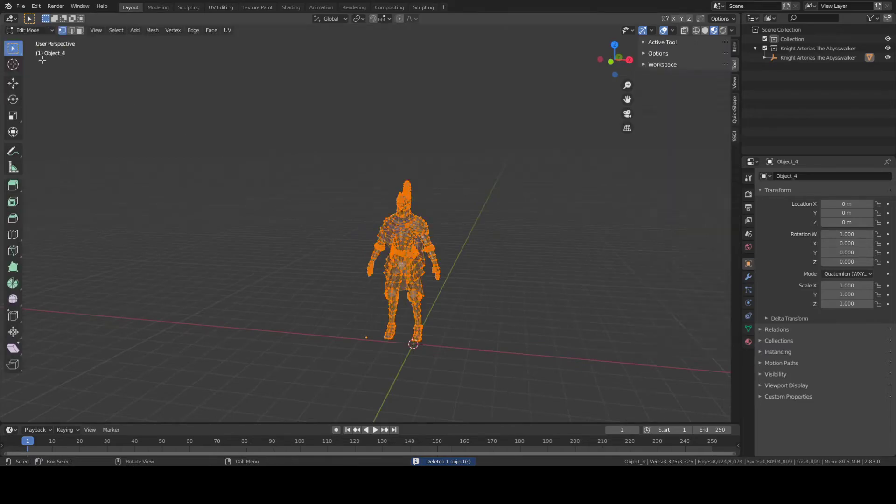
{"action": "middle_click_drag", "start_coordinate": [393, 180], "coordinate": [461, 164]}
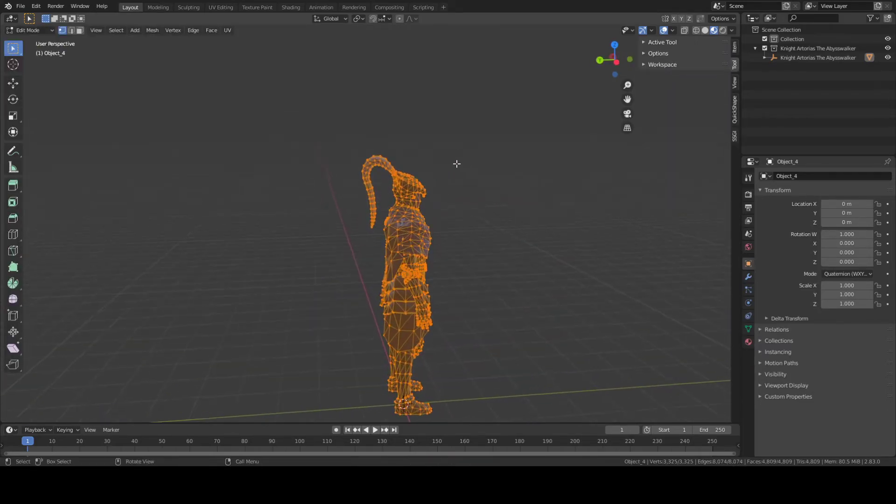
{"action": "middle_click_drag", "start_coordinate": [352, 179], "coordinate": [486, 140], "text": "ctrl"}
{"action": "key", "text": "b"}
{"action": "left_click_drag", "start_coordinate": [299, 116], "coordinate": [405, 264]}
{"action": "left_click", "coordinate": [491, 142]}
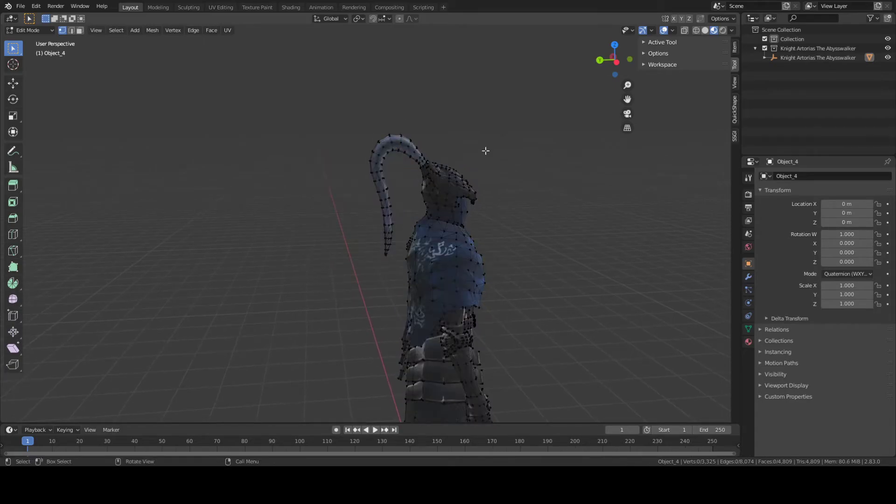
{"action": "left_click", "coordinate": [46, 30]}
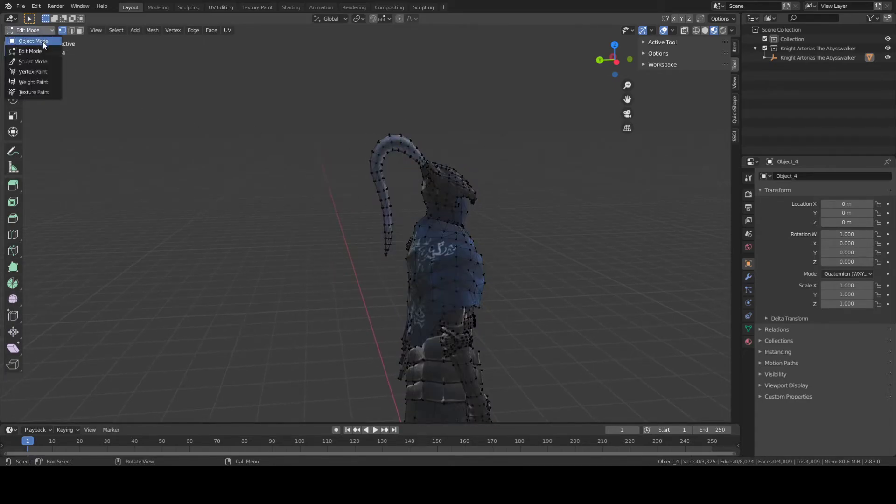
{"action": "left_click", "coordinate": [43, 41]}
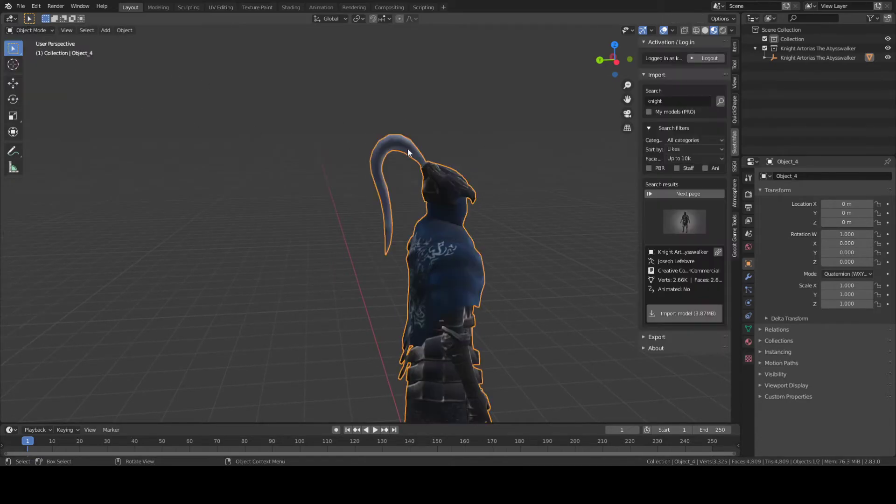
- Select the knight's body mesh, view it from the front and export the model as Wavefront (.obj)
{"action": "scroll", "coordinate": [455, 152], "scroll_direction": "up", "scroll_amount": 2}
{"action": "left_click", "coordinate": [455, 152]}
{"action": "scroll", "coordinate": [492, 169], "scroll_direction": "down", "scroll_amount": 3}
{"action": "middle_click_drag", "start_coordinate": [492, 170], "coordinate": [417, 239]}
{"action": "left_click", "coordinate": [418, 239]}
{"action": "scroll", "coordinate": [489, 240], "scroll_direction": "up", "scroll_amount": 3}
{"action": "middle_click_drag", "start_coordinate": [495, 217], "coordinate": [469, 215]}
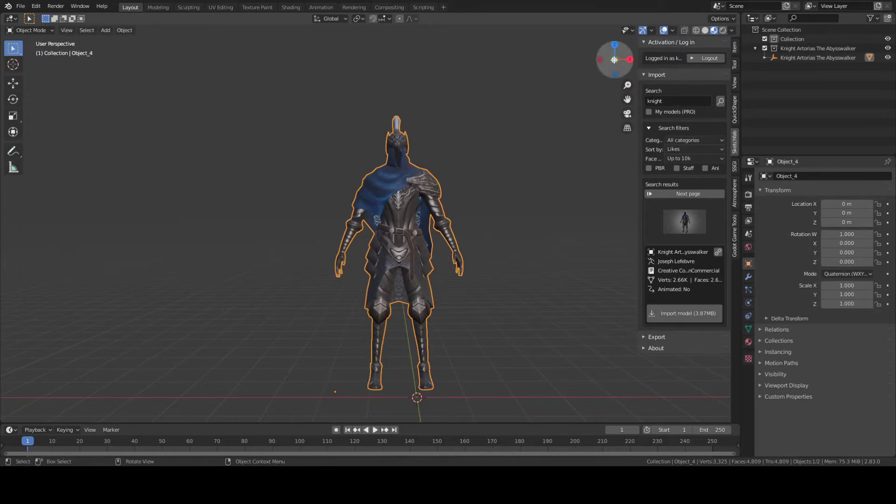
{"action": "key", "text": "KP_1"}
{"action": "left_click", "coordinate": [21, 6]}
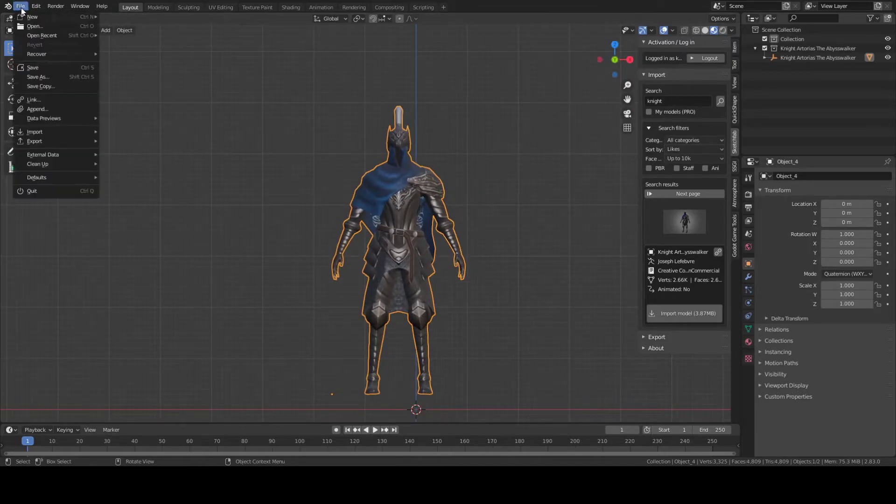
{"action": "mouse_move", "coordinate": [64, 142]}
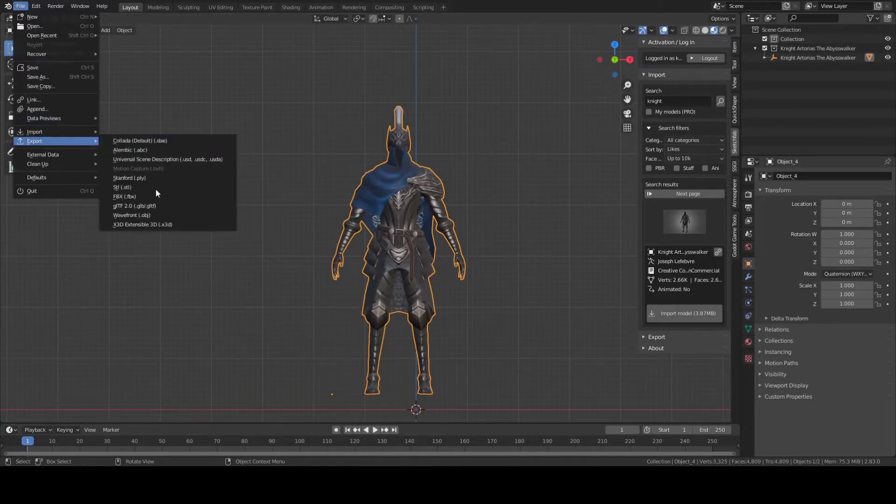
{"action": "left_click", "coordinate": [153, 216]}
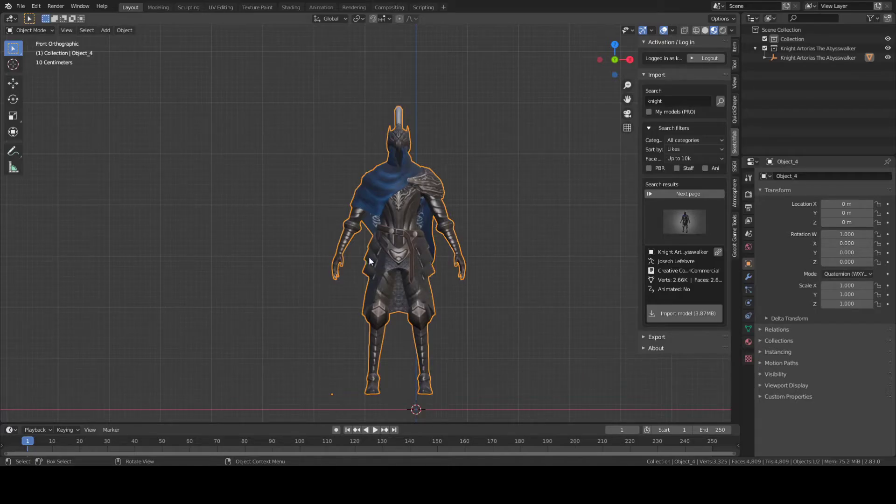
- Switch to Mixamo in the browser and look through the "rifle" animations and the current character preview
{"action": "middle_click_drag", "start_coordinate": [488, 193], "coordinate": [536, 416]}
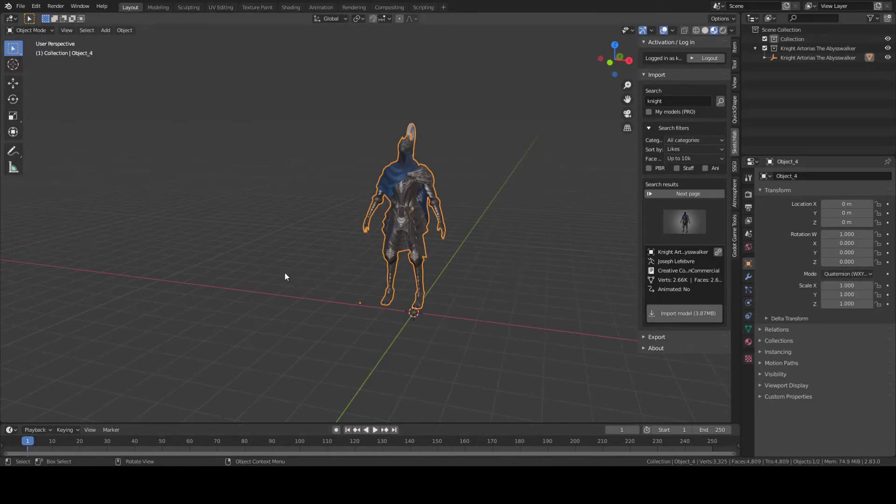
{"action": "key", "text": "alt+Tab"}
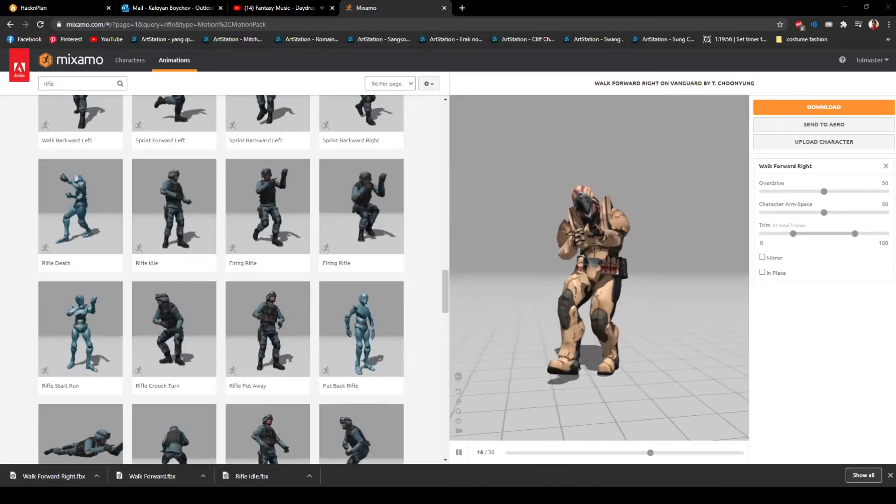
{"action": "scroll", "coordinate": [420, 150], "scroll_direction": "up", "scroll_amount": 10}
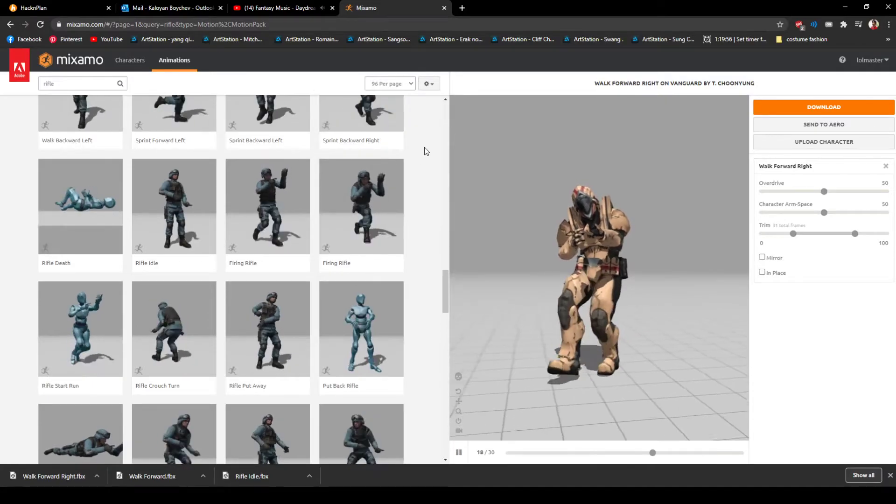
{"action": "scroll", "coordinate": [419, 152], "scroll_direction": "up", "scroll_amount": 5}
{"action": "scroll", "coordinate": [548, 149], "scroll_direction": "up", "scroll_amount": 5}
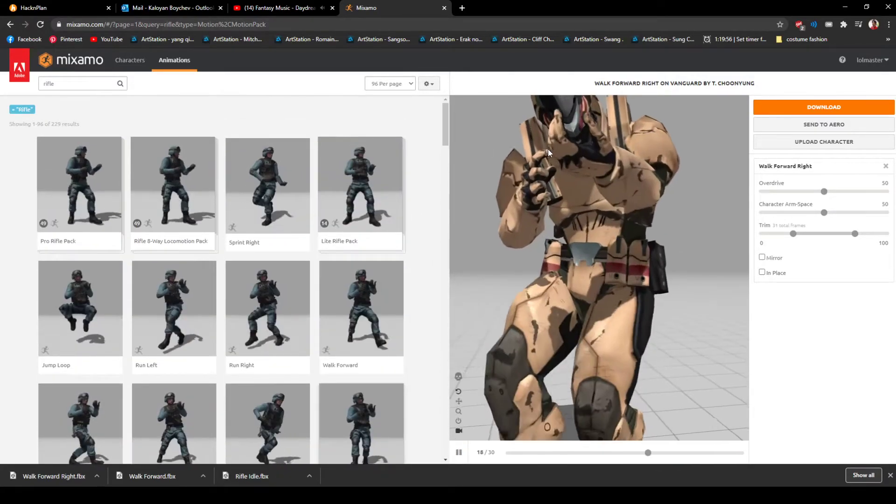
{"action": "scroll", "coordinate": [536, 156], "scroll_direction": "down", "scroll_amount": 5}
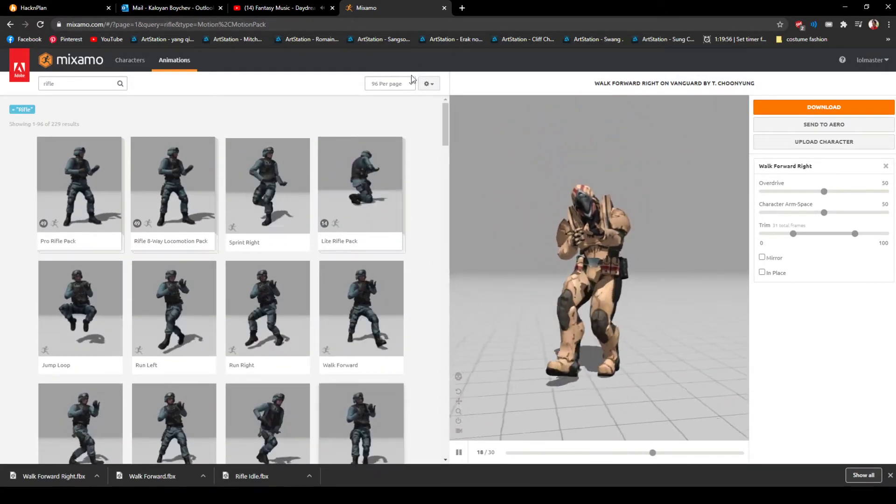
{"action": "scroll", "coordinate": [414, 161], "scroll_direction": "down", "scroll_amount": 5}
{"action": "scroll", "coordinate": [414, 158], "scroll_direction": "up", "scroll_amount": 5}
{"action": "scroll", "coordinate": [413, 157], "scroll_direction": "down", "scroll_amount": 5}
{"action": "scroll", "coordinate": [414, 156], "scroll_direction": "up", "scroll_amount": 10}
{"action": "scroll", "coordinate": [415, 153], "scroll_direction": "down", "scroll_amount": 5}
{"action": "scroll", "coordinate": [416, 153], "scroll_direction": "up", "scroll_amount": 5}
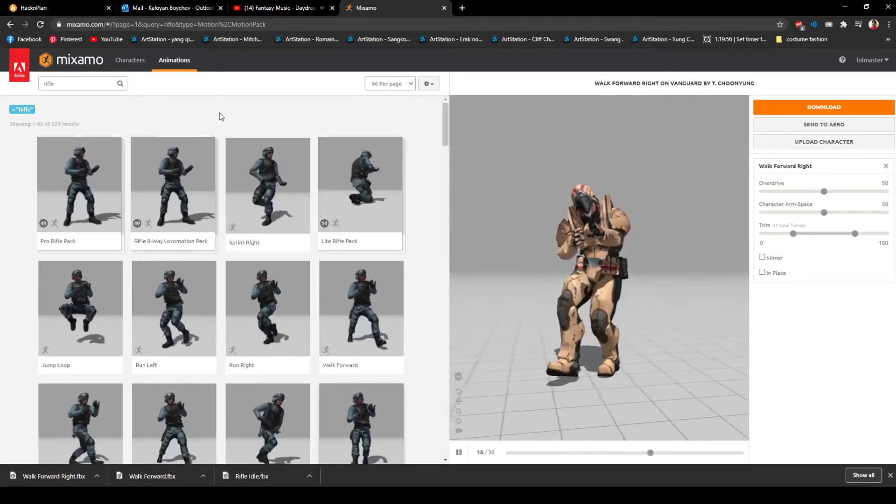
- Show Mixamo's characters, clear the "rifle" search term and browse the full character list
{"action": "left_click", "coordinate": [130, 67]}
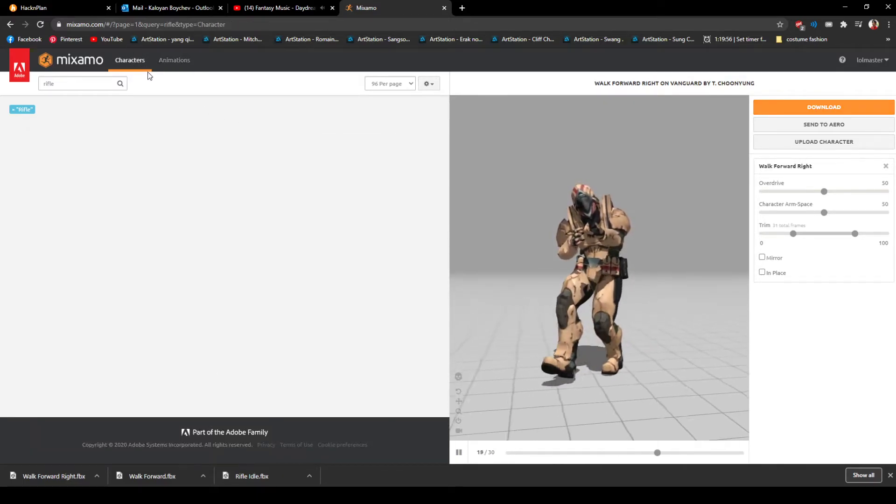
{"action": "left_click", "coordinate": [176, 65]}
{"action": "left_click", "coordinate": [84, 88]}
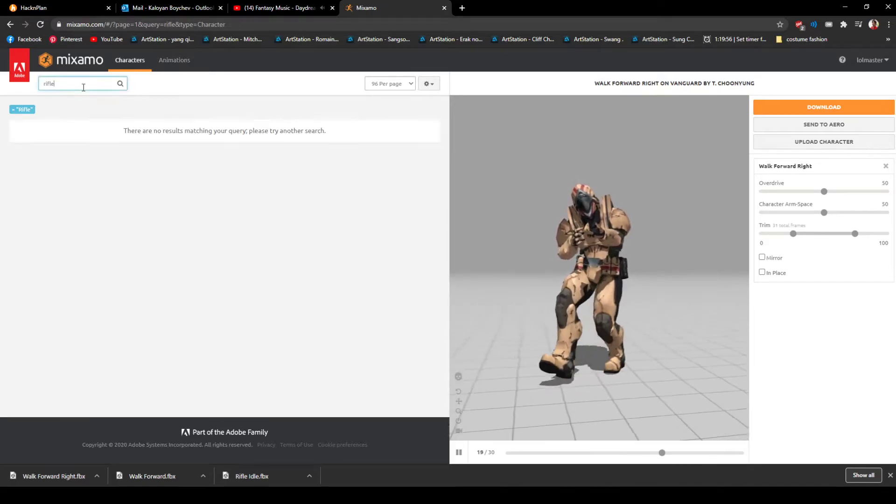
{"action": "key", "text": "BackSpace"}
{"action": "key", "text": "BackSpace"}
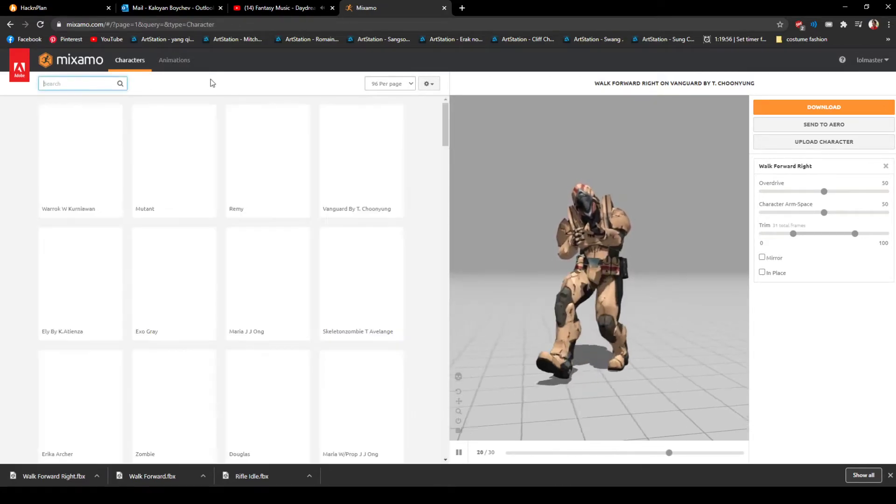
{"action": "scroll", "coordinate": [445, 139], "scroll_direction": "down", "scroll_amount": 3}
{"action": "scroll", "coordinate": [446, 141], "scroll_direction": "up", "scroll_amount": 3}
{"action": "left_click_drag", "start_coordinate": [447, 140], "coordinate": [444, 178]}
{"action": "scroll", "coordinate": [352, 192], "scroll_direction": "down", "scroll_amount": 5}
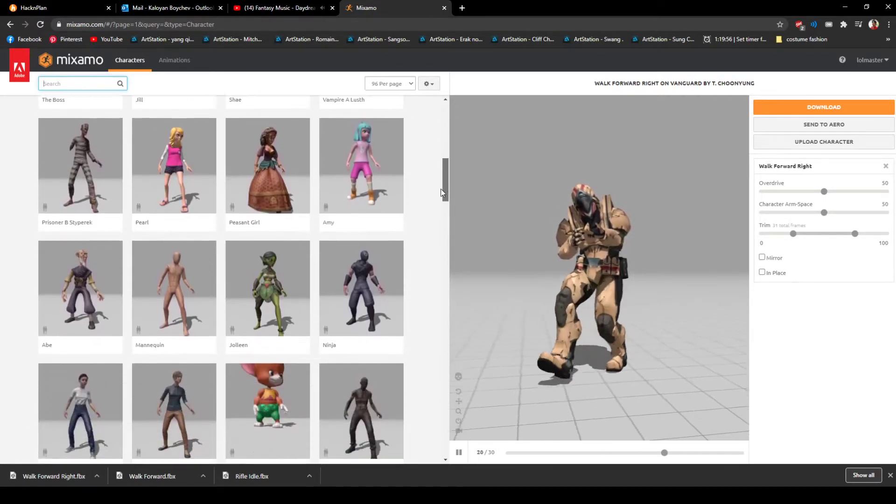
- Load the Ninja character and the Olivia character in turn to preview them with the walking animation
{"action": "left_click", "coordinate": [352, 191]}
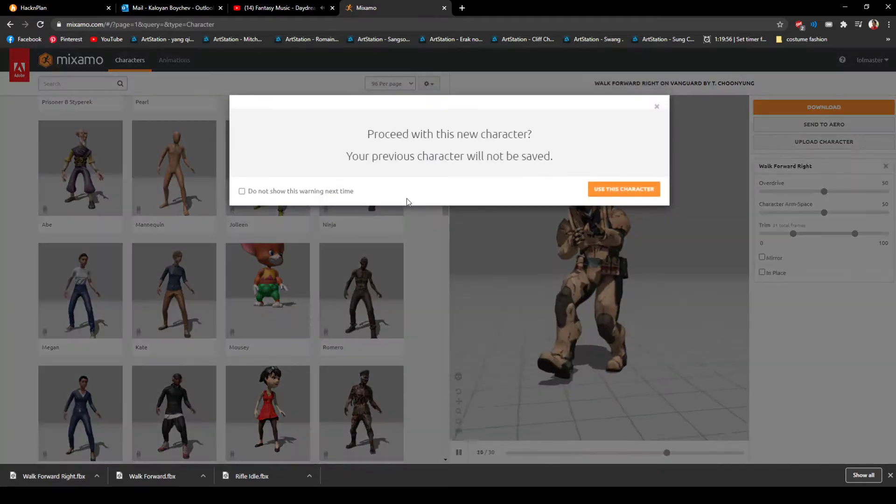
{"action": "left_click", "coordinate": [624, 189]}
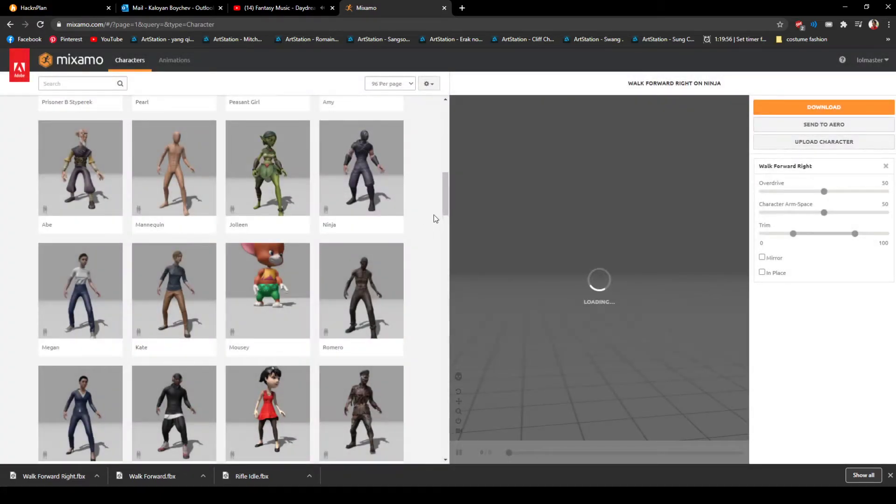
{"action": "left_click_drag", "start_coordinate": [445, 203], "coordinate": [424, 309]}
{"action": "left_click", "coordinate": [305, 222]}
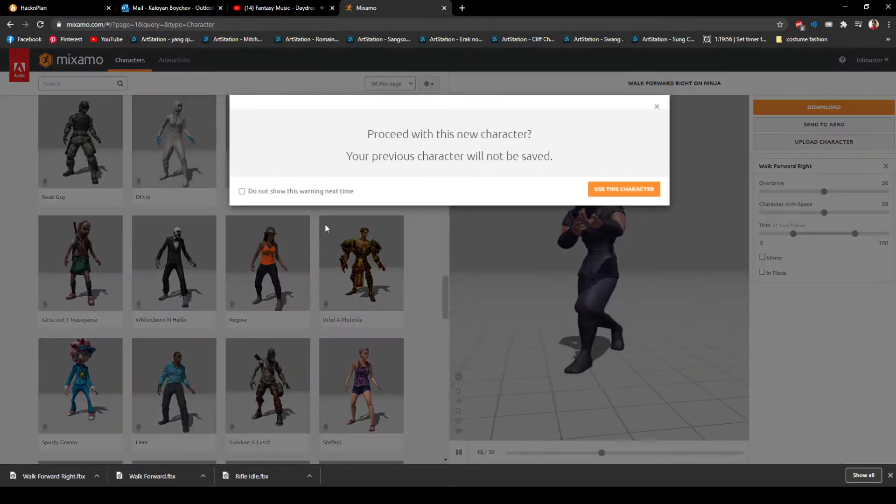
{"action": "left_click", "coordinate": [606, 194]}
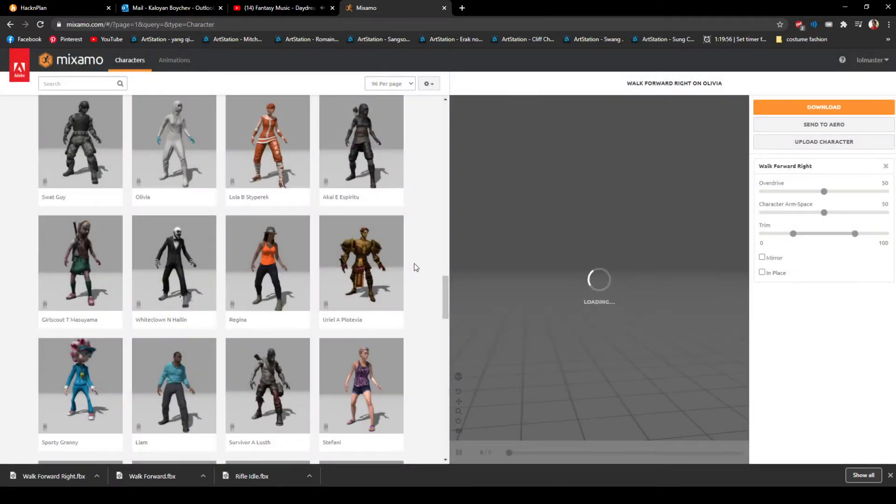
- Load the Heraklios character in place of the current one and inspect its walking preview from the side
{"action": "left_click_drag", "start_coordinate": [446, 296], "coordinate": [445, 324]}
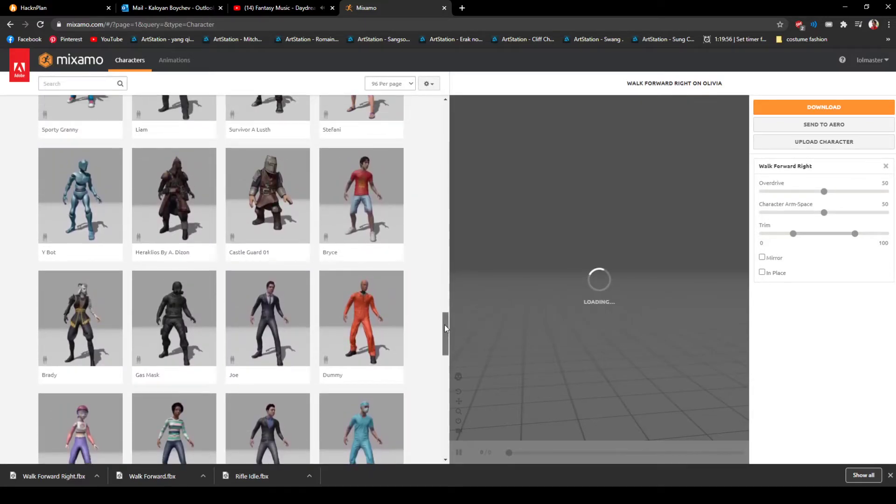
{"action": "left_click", "coordinate": [200, 209]}
{"action": "left_click", "coordinate": [596, 197]}
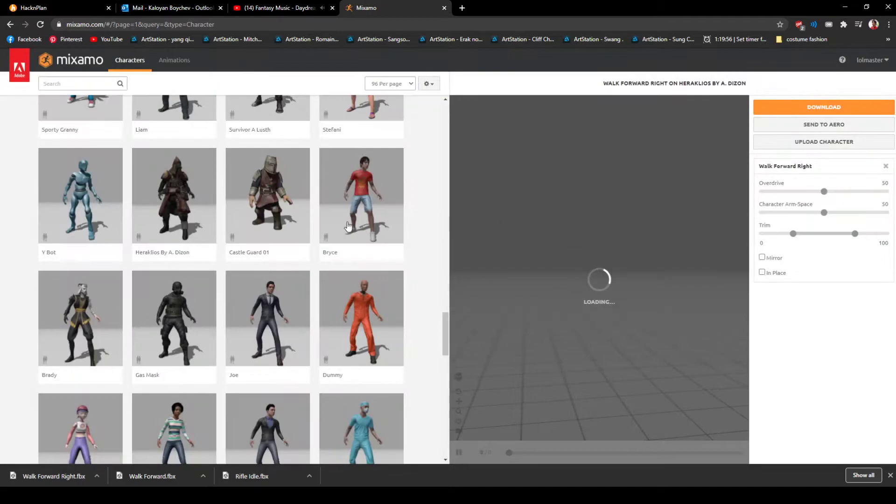
{"action": "left_click", "coordinate": [194, 224]}
{"action": "left_click", "coordinate": [611, 191]}
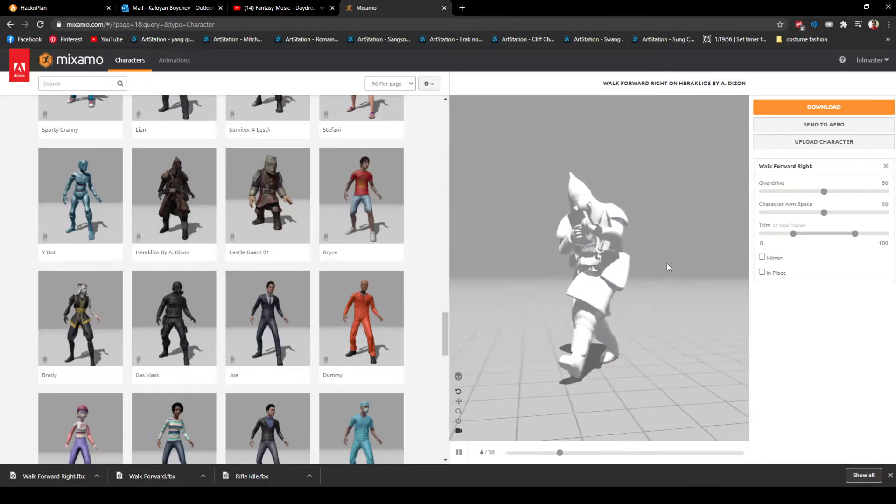
{"action": "left_click_drag", "start_coordinate": [651, 256], "coordinate": [613, 272]}
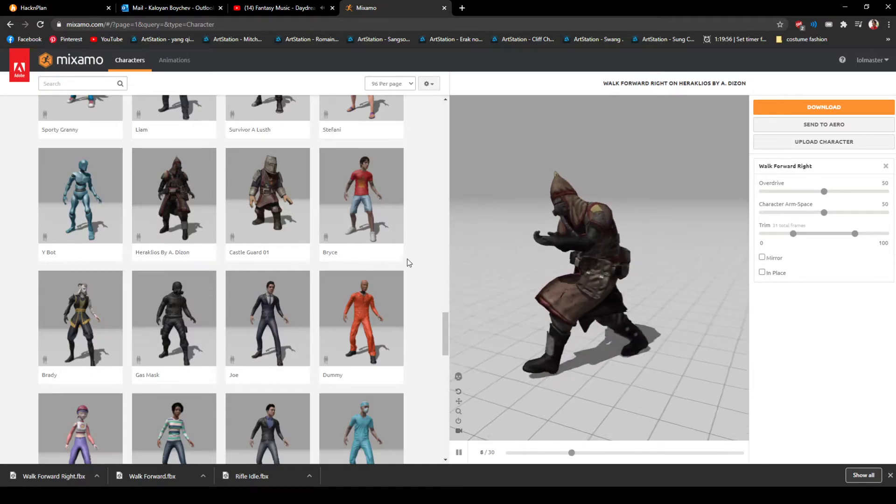
- Return to the animation library and search it for "run"
{"action": "scroll", "coordinate": [433, 232], "scroll_direction": "up", "scroll_amount": 10}
{"action": "scroll", "coordinate": [433, 232], "scroll_direction": "up", "scroll_amount": 10}
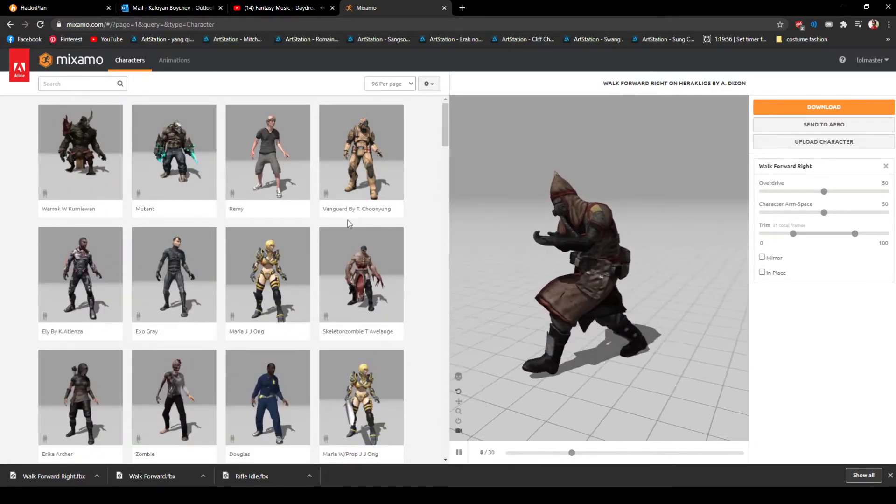
{"action": "left_click", "coordinate": [174, 60]}
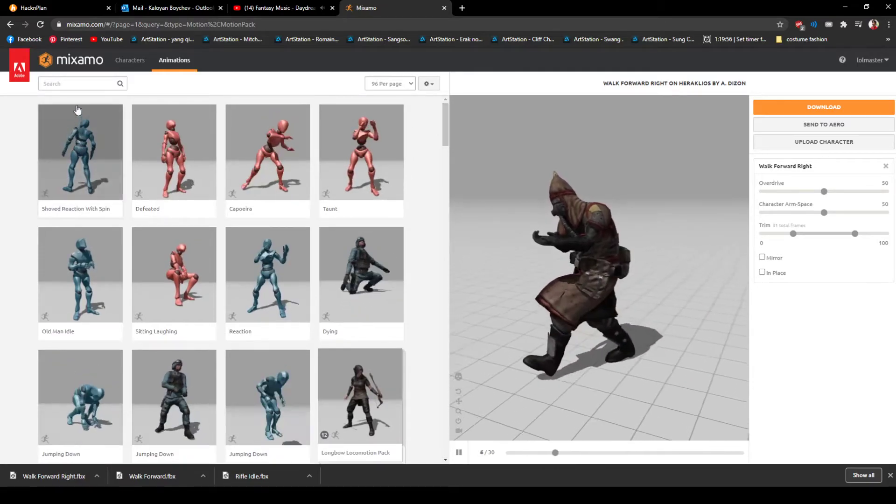
{"action": "left_click", "coordinate": [76, 80]}
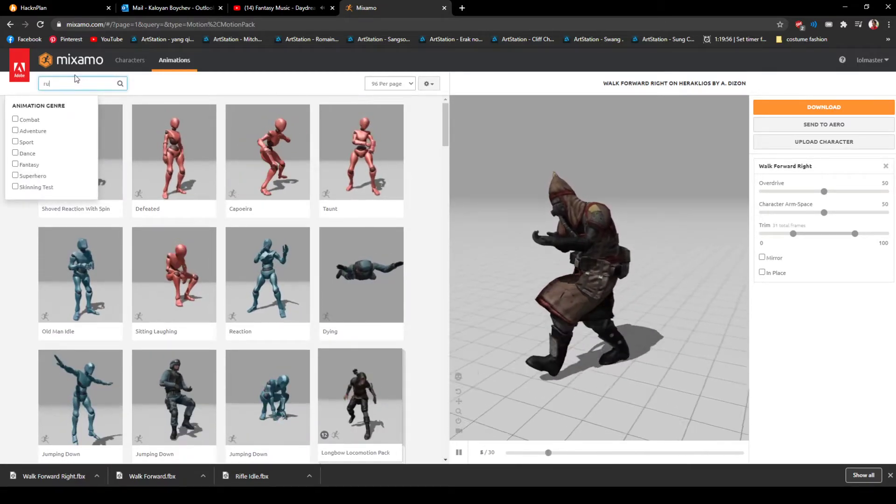
{"action": "type", "text": "run"}
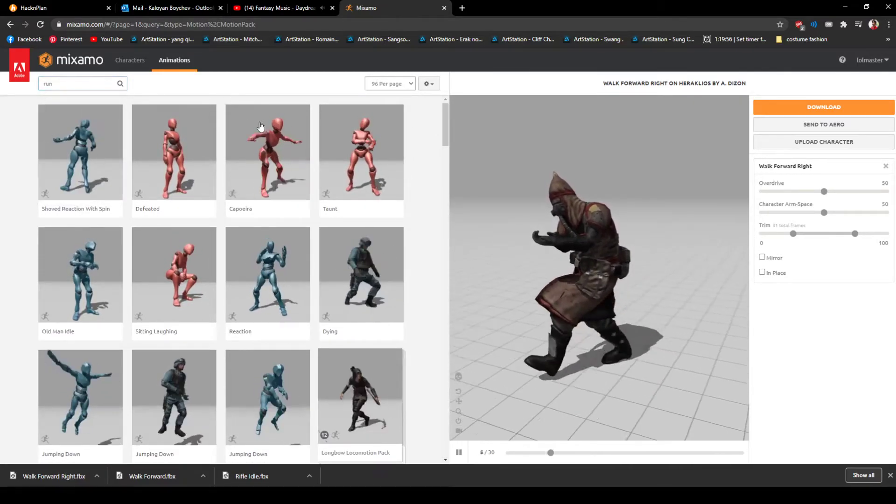
{"action": "left_click", "coordinate": [119, 87]}
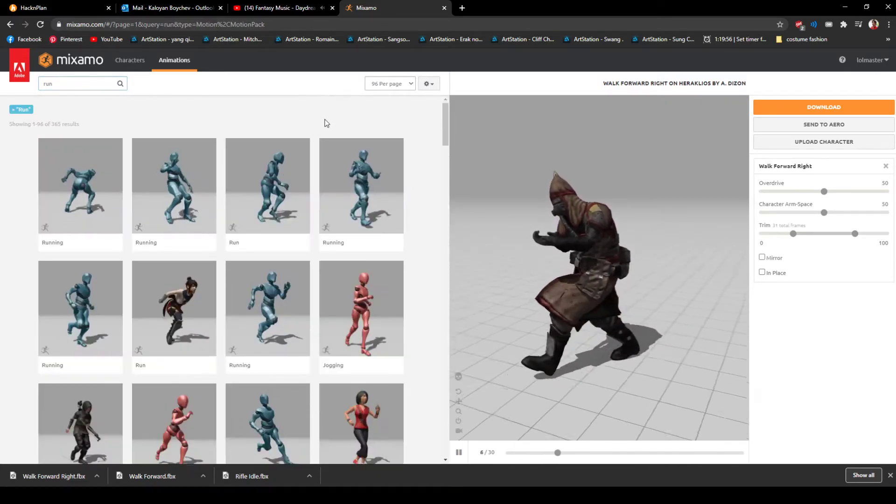
- Try the Run animation and the Running animation beside it on Heraklios, viewing the character from the front
{"action": "left_click", "coordinate": [304, 208]}
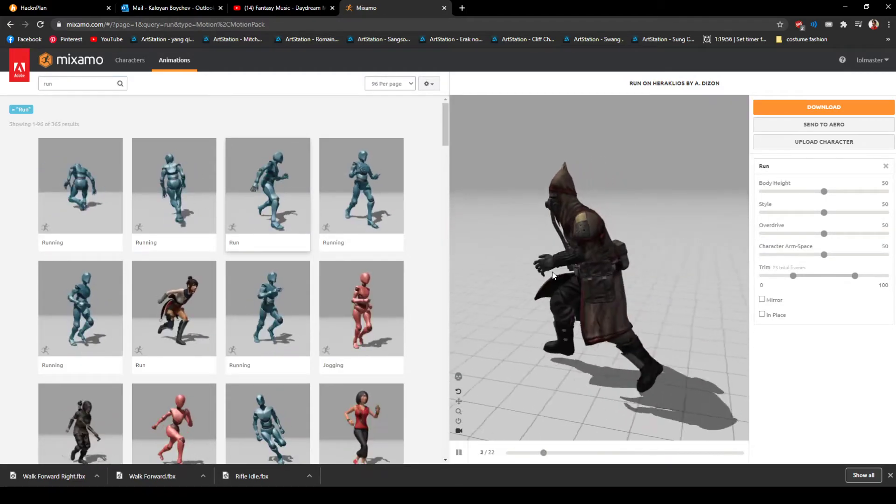
{"action": "left_click", "coordinate": [374, 188]}
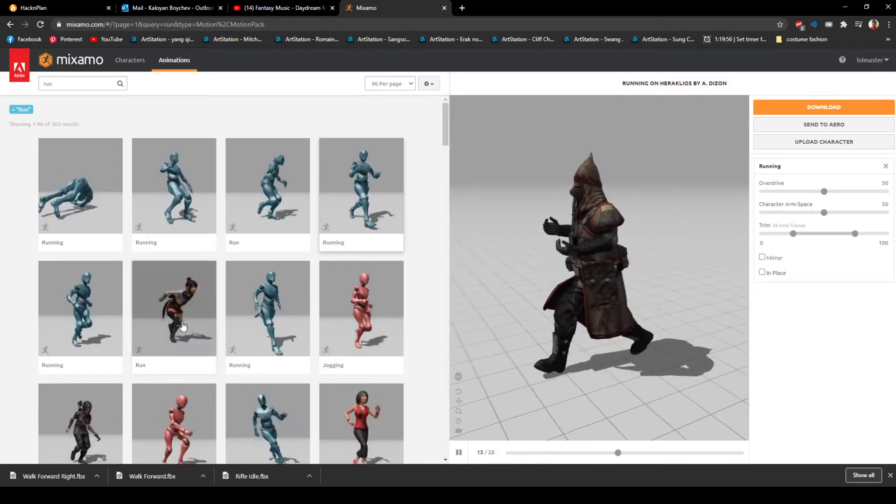
{"action": "left_click_drag", "start_coordinate": [572, 239], "coordinate": [602, 214]}
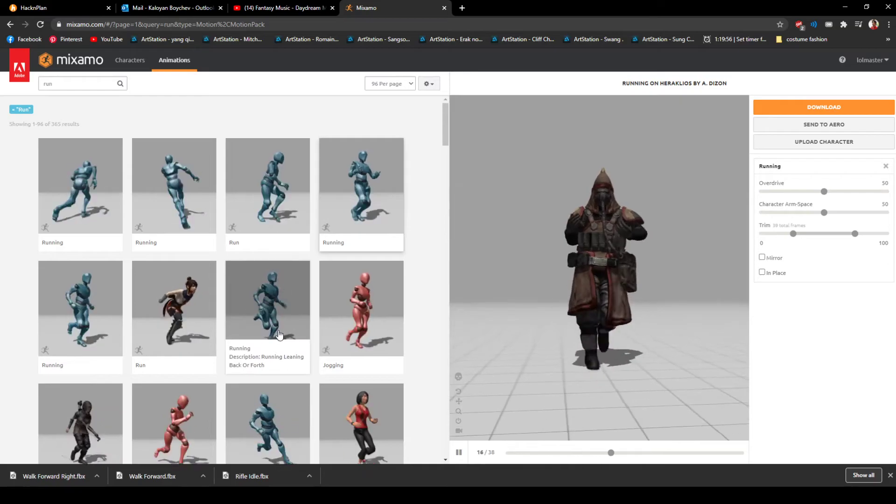
- Apply the Running animation described as "Running Leaning Back Or Forth" and pause it at frame 8 to inspect the pose
{"action": "left_click", "coordinate": [281, 363]}
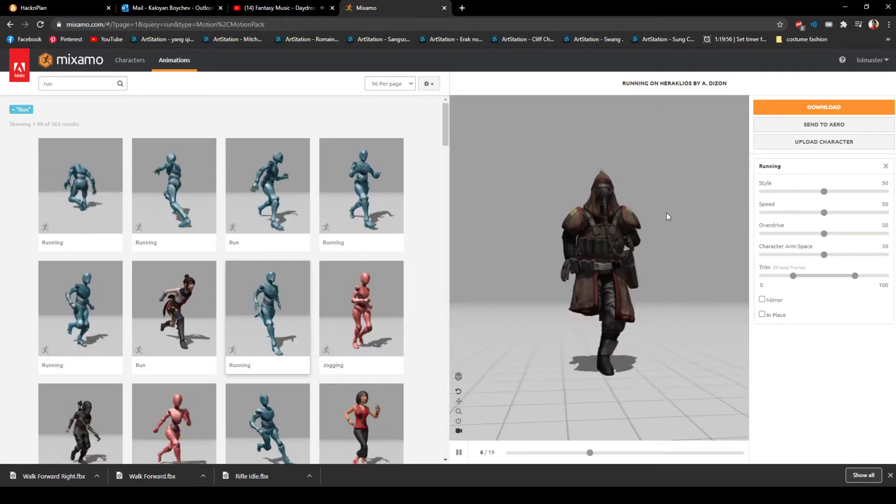
{"action": "left_click_drag", "start_coordinate": [650, 221], "coordinate": [644, 203]}
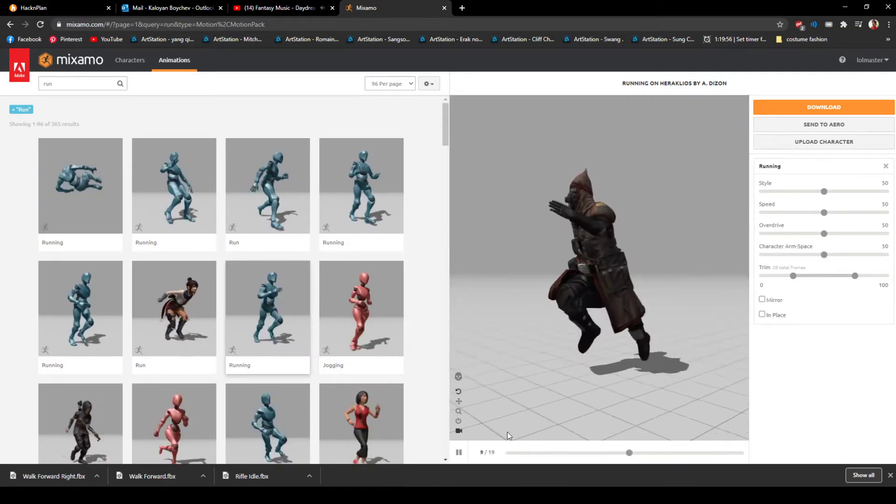
{"action": "left_click", "coordinate": [458, 453]}
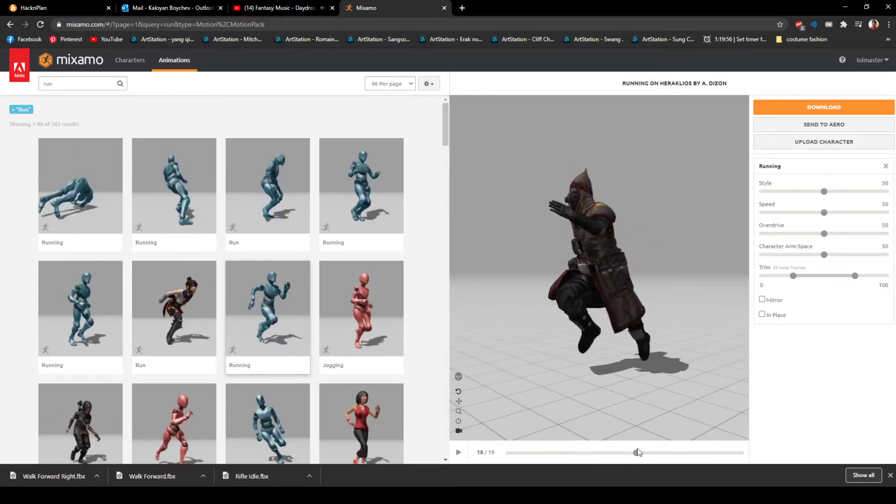
{"action": "mouse_move", "coordinate": [624, 455]}
{"action": "left_mouse_down"}
{"action": "mouse_move", "coordinate": [511, 456]}
{"action": "mouse_move", "coordinate": [536, 447]}
{"action": "mouse_move", "coordinate": [623, 448]}
{"action": "left_mouse_up"}
{"action": "left_click_drag", "start_coordinate": [569, 262], "coordinate": [608, 253]}
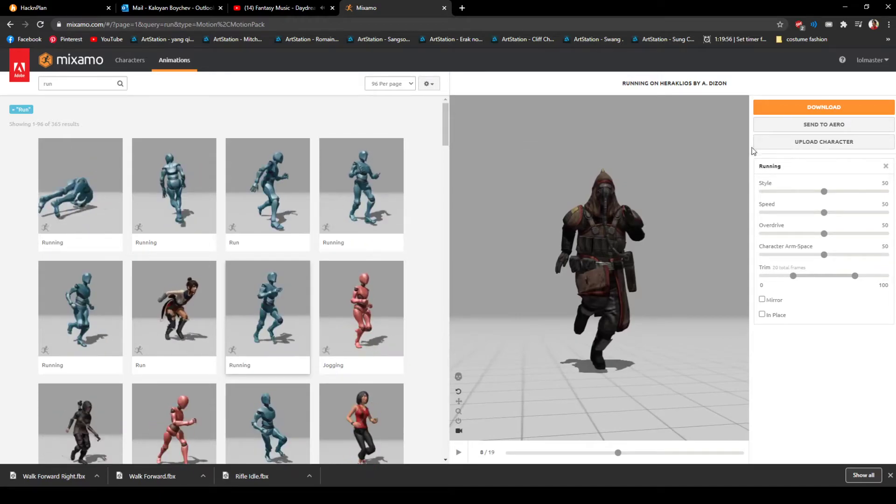
{"action": "left_click_drag", "start_coordinate": [579, 267], "coordinate": [744, 184]}
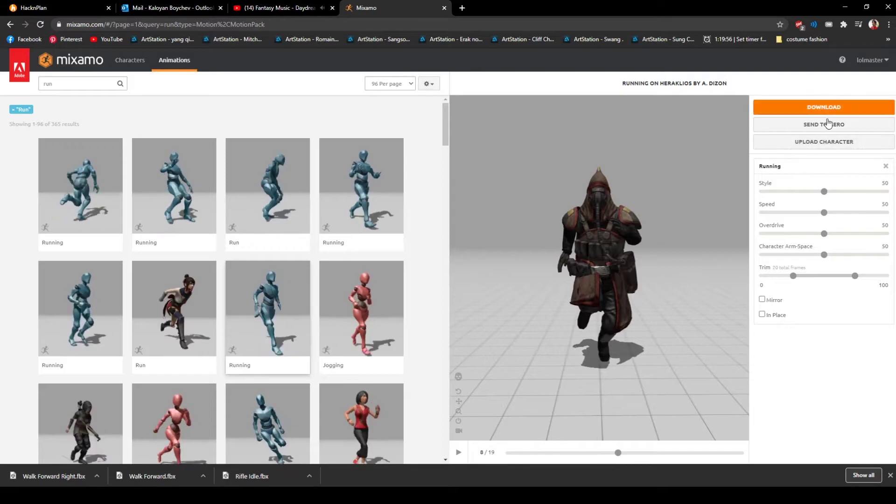
- Upload the exported knight as a new character, rotate it in the Auto-Rigger until it stands facing forward, and accept the orientation
{"action": "left_click", "coordinate": [803, 143]}
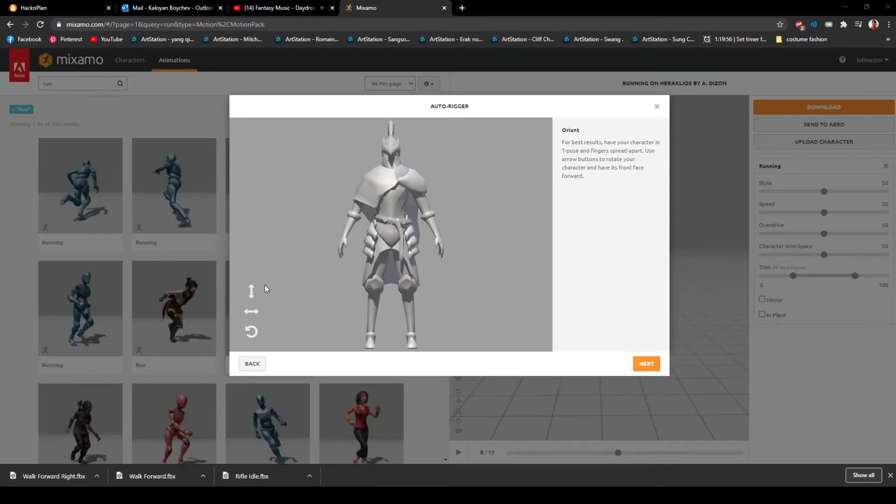
{"action": "left_click", "coordinate": [251, 293]}
{"action": "left_click", "coordinate": [251, 313]}
{"action": "left_click", "coordinate": [251, 312]}
{"action": "left_click", "coordinate": [251, 312]}
{"action": "left_click", "coordinate": [253, 298]}
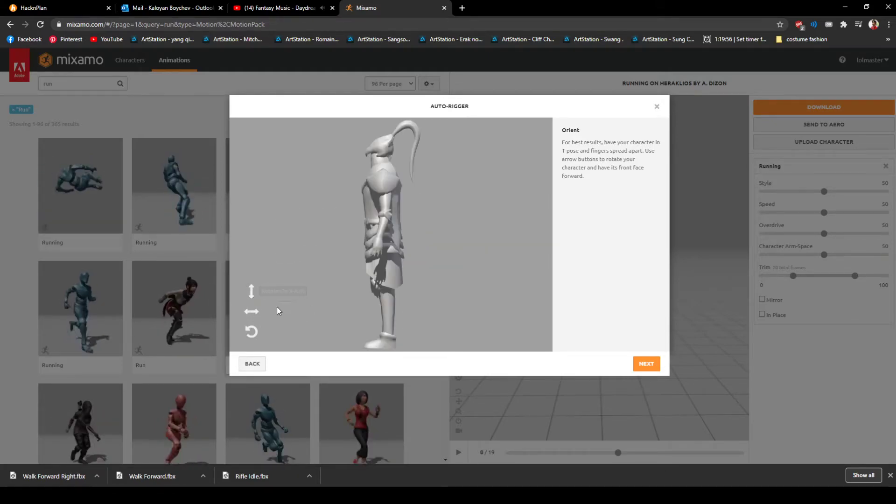
{"action": "left_click", "coordinate": [251, 311]}
{"action": "left_click", "coordinate": [252, 332]}
{"action": "left_click", "coordinate": [251, 333]}
{"action": "left_click", "coordinate": [250, 336]}
{"action": "left_click", "coordinate": [252, 340]}
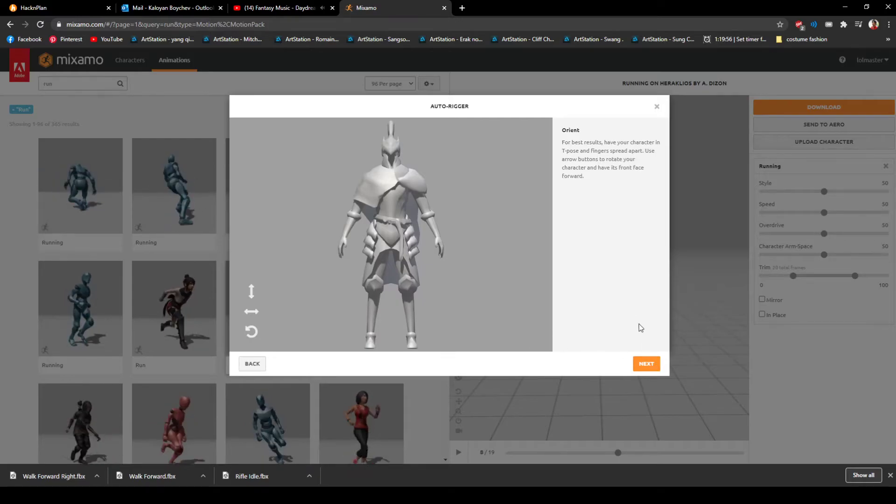
{"action": "left_click", "coordinate": [648, 365]}
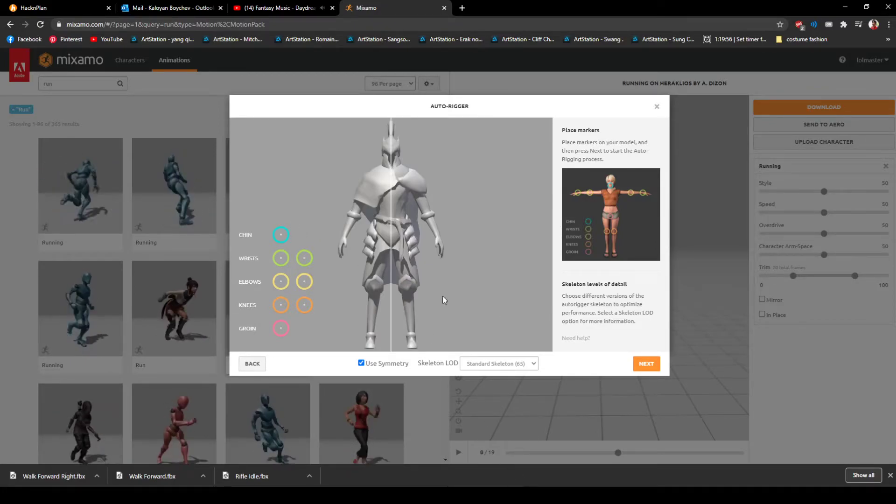
- Place the chin, wrist and elbow markers on the knight with symmetry enabled
{"action": "left_click_drag", "start_coordinate": [284, 239], "coordinate": [309, 193]}
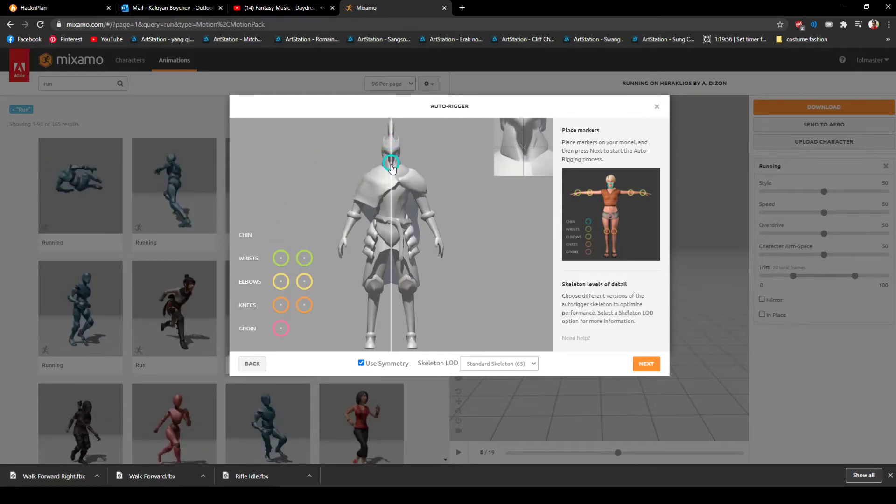
{"action": "left_click_drag", "start_coordinate": [392, 169], "coordinate": [391, 167]}
{"action": "left_click_drag", "start_coordinate": [304, 258], "coordinate": [320, 238]}
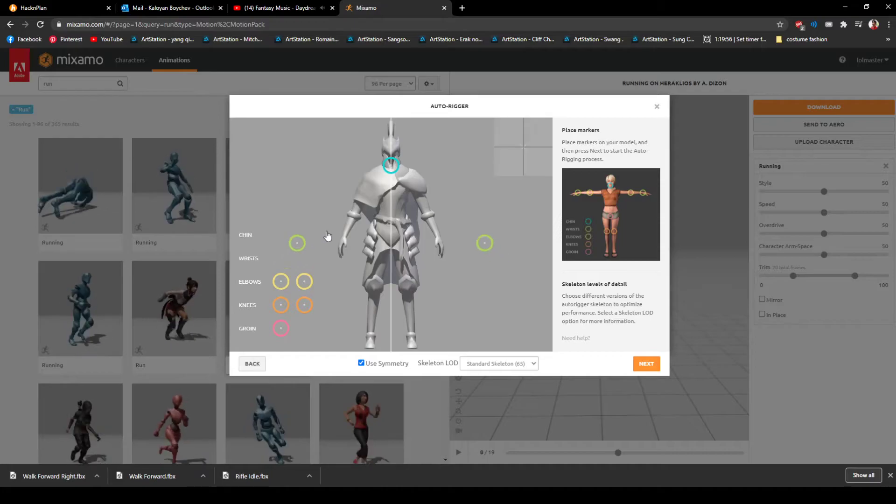
{"action": "left_click_drag", "start_coordinate": [280, 280], "coordinate": [282, 270]}
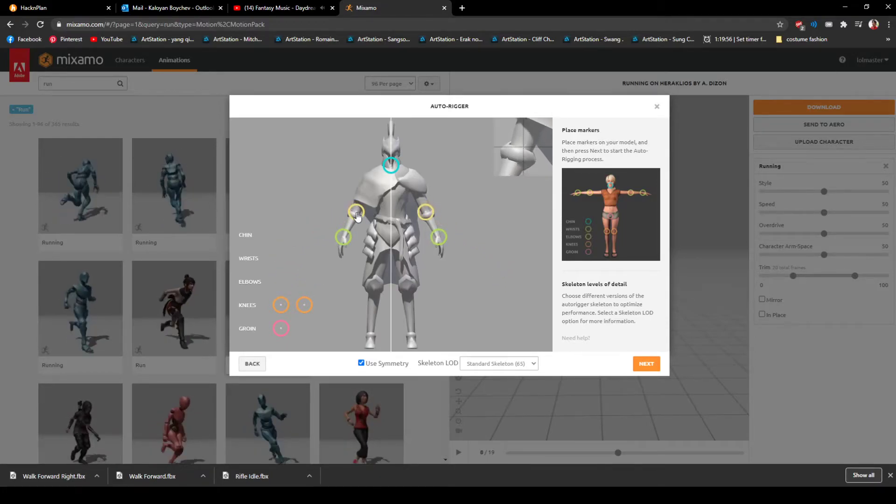
- Place the knee and groin markers on the knight and start auto-rigging with the Standard Skeleton (65)
{"action": "left_click_drag", "start_coordinate": [284, 308], "coordinate": [375, 288]}
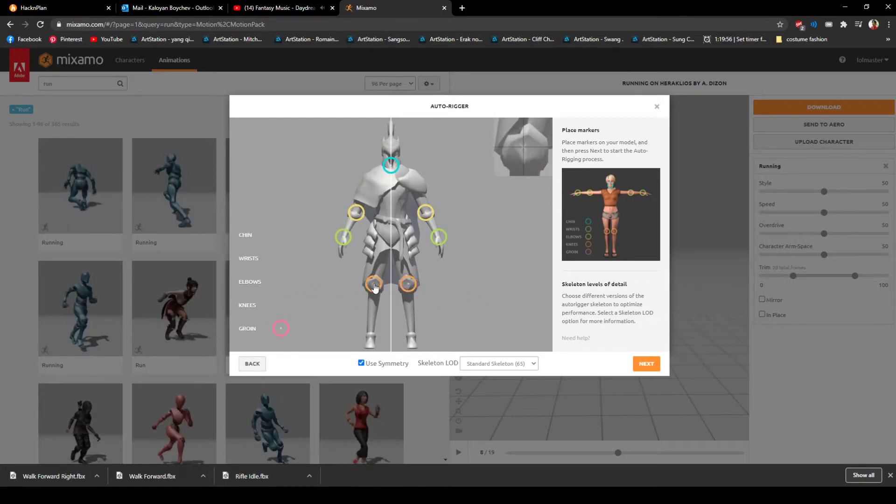
{"action": "left_click_drag", "start_coordinate": [281, 329], "coordinate": [349, 277]}
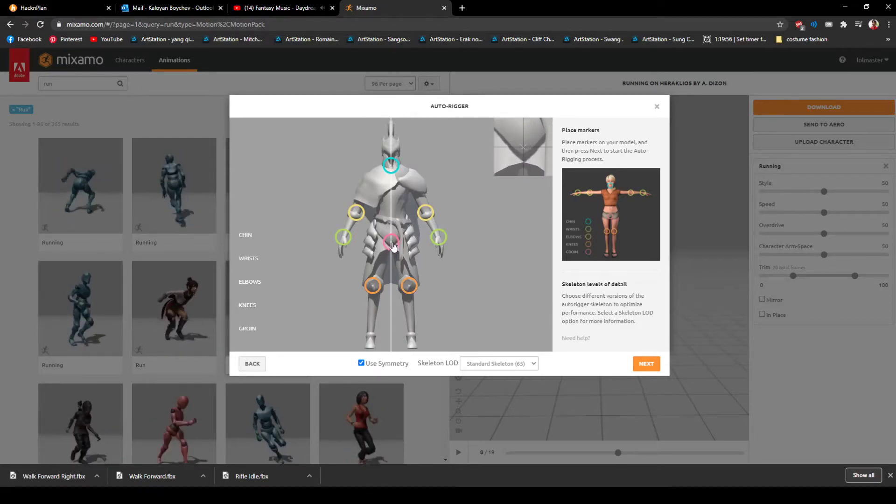
{"action": "left_click_drag", "start_coordinate": [394, 246], "coordinate": [392, 243]}
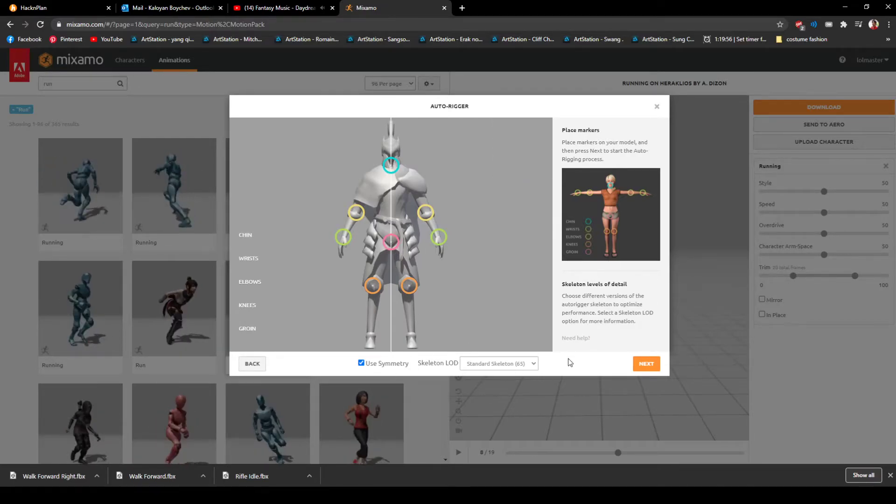
{"action": "left_click", "coordinate": [530, 365]}
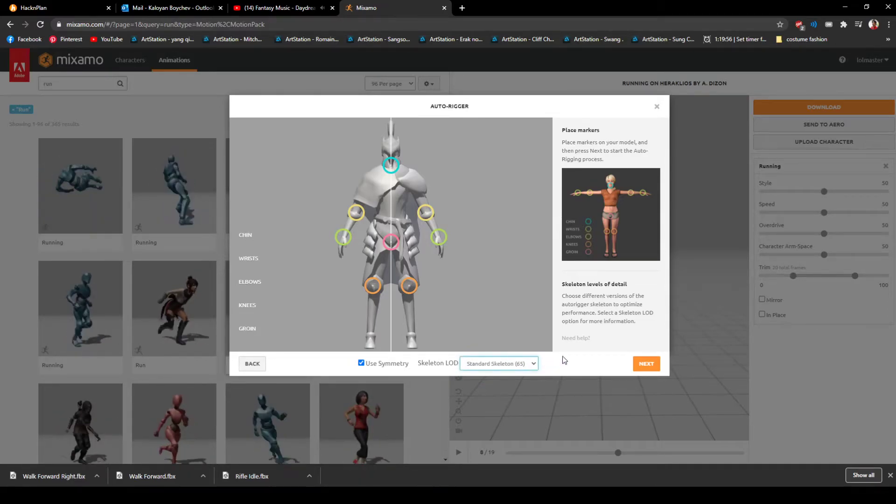
{"action": "left_click", "coordinate": [647, 365]}
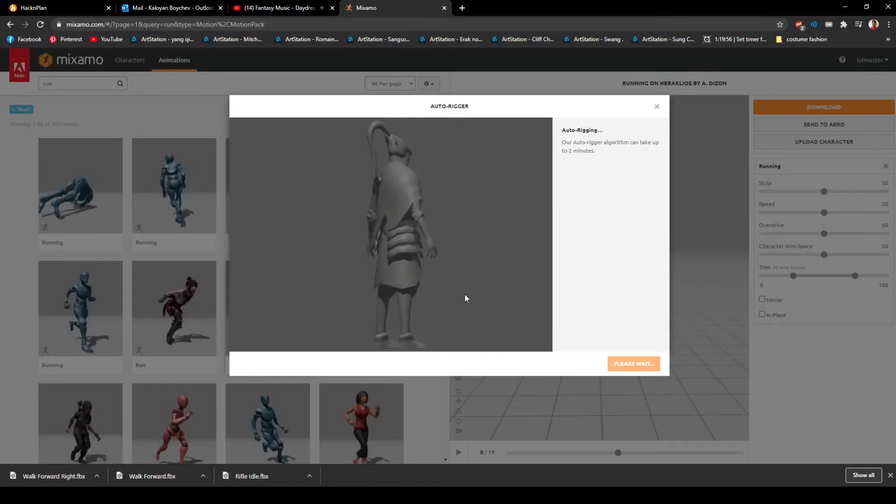
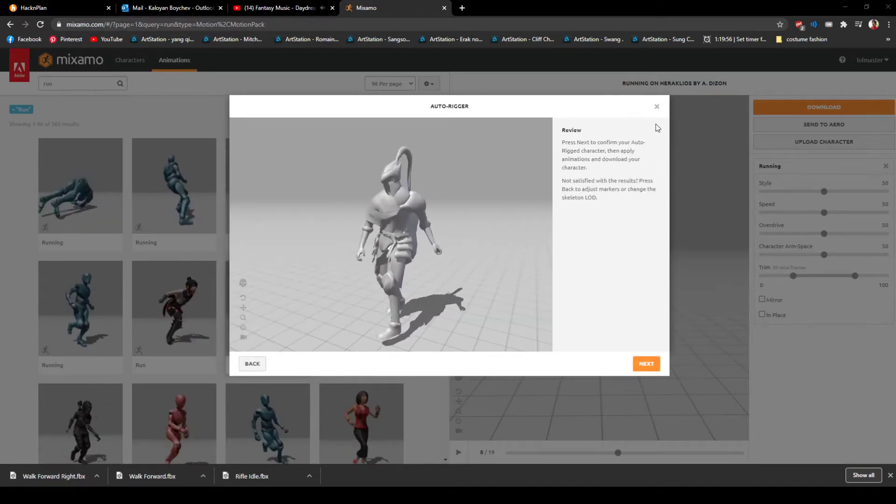
- Examine the auto-rigged knight's animated preview from different angles
{"action": "left_click_drag", "start_coordinate": [427, 248], "coordinate": [371, 253]}
{"action": "left_click_drag", "start_coordinate": [468, 272], "coordinate": [428, 282]}
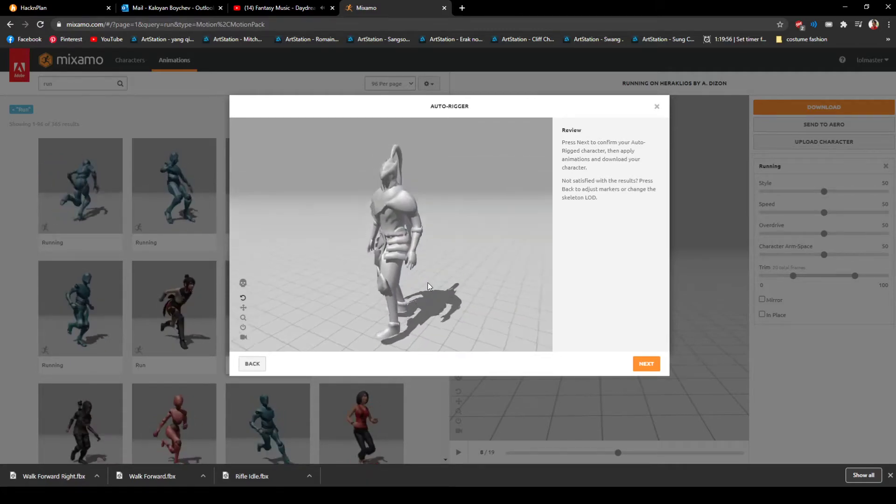
- Accept the auto-rigged knight as the new character, play the Running animation on it and reset the camera
{"action": "left_click", "coordinate": [656, 368]}
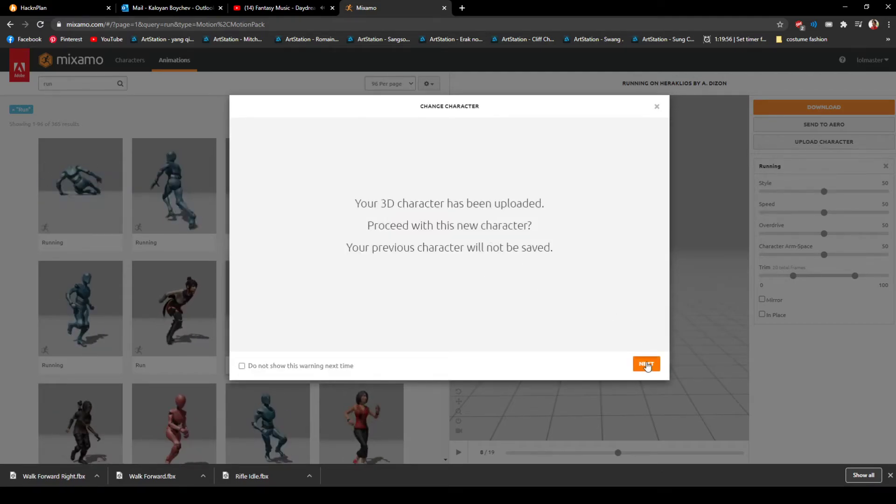
{"action": "left_click", "coordinate": [647, 365]}
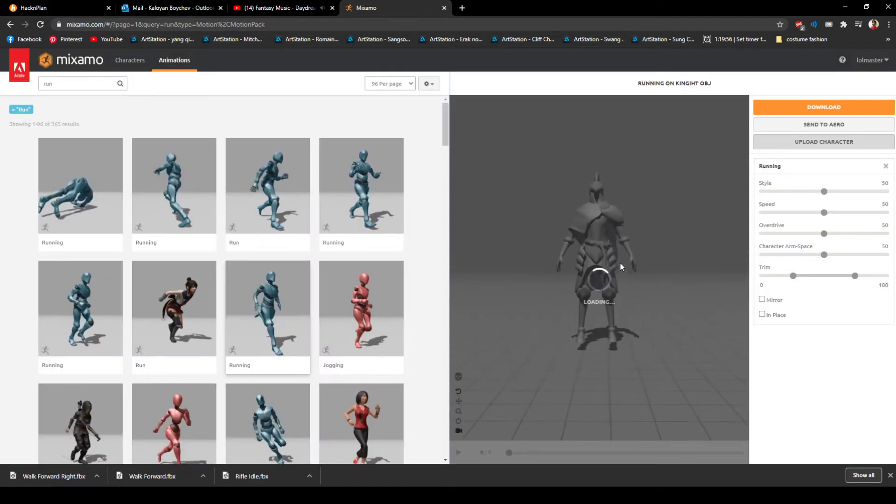
{"action": "left_click_drag", "start_coordinate": [633, 287], "coordinate": [519, 415]}
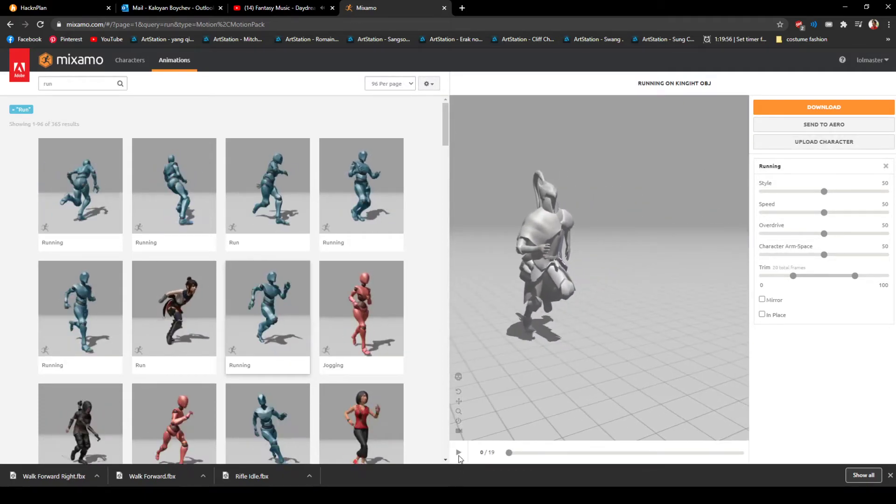
{"action": "left_click", "coordinate": [459, 430]}
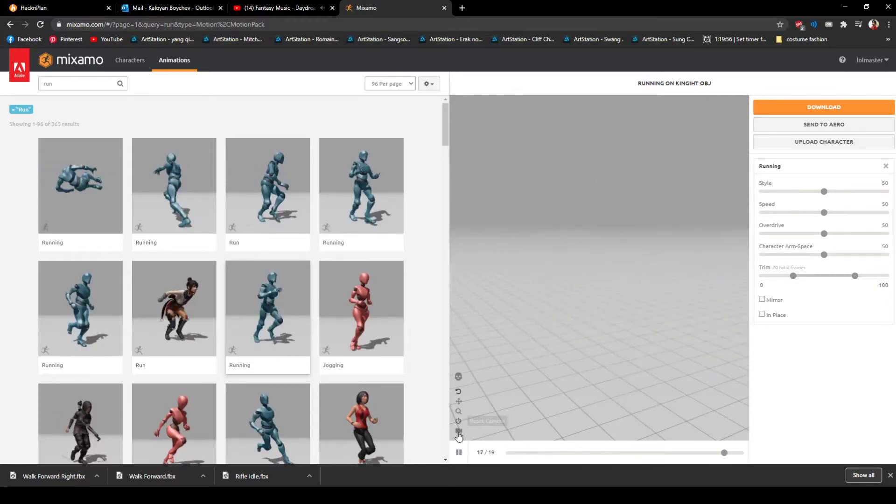
- Examine the knight's Running animation from the front and sides
{"action": "left_click_drag", "start_coordinate": [587, 342], "coordinate": [583, 299]}
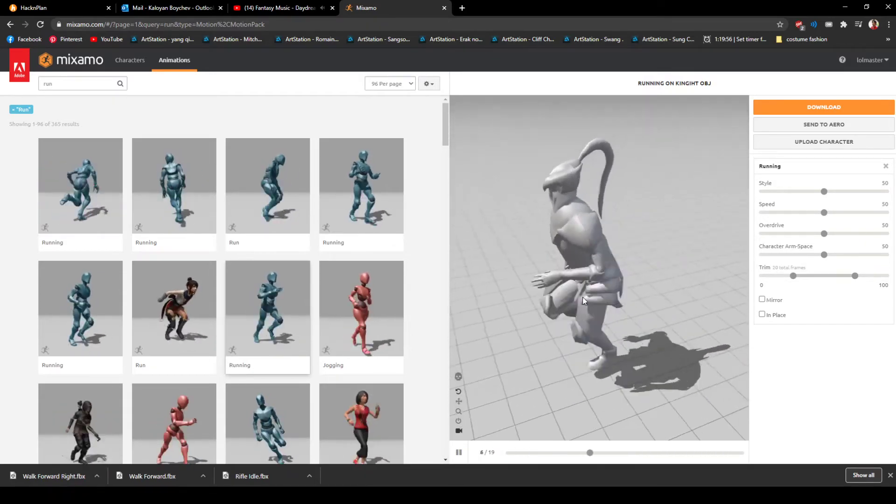
{"action": "left_click_drag", "start_coordinate": [536, 194], "coordinate": [649, 258]}
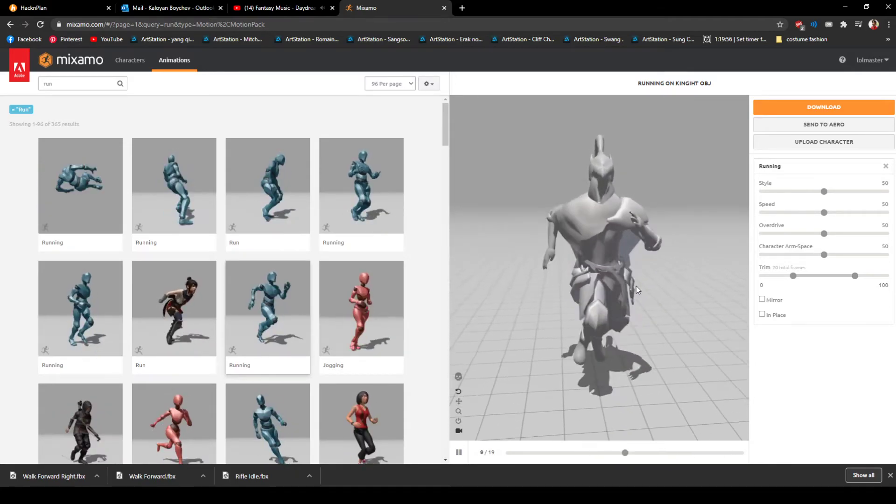
{"action": "left_click_drag", "start_coordinate": [662, 226], "coordinate": [580, 220]}
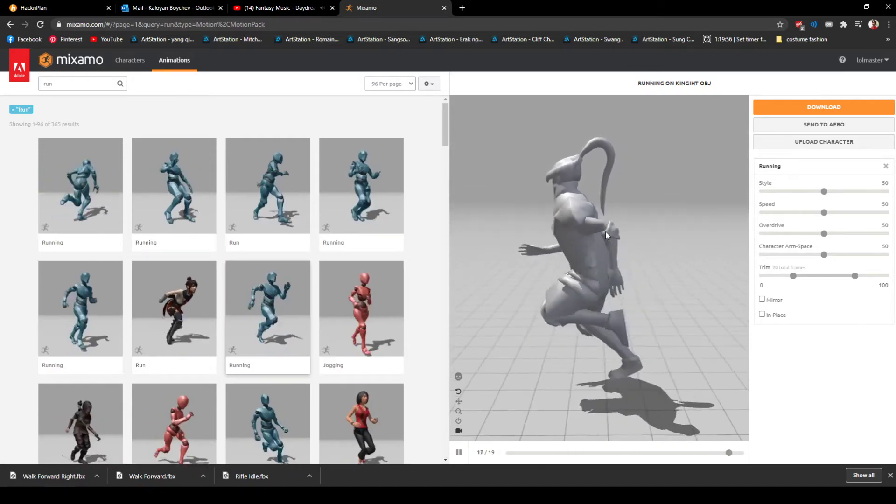
{"action": "left_click_drag", "start_coordinate": [641, 242], "coordinate": [665, 237]}
{"action": "left_click_drag", "start_coordinate": [679, 204], "coordinate": [628, 221]}
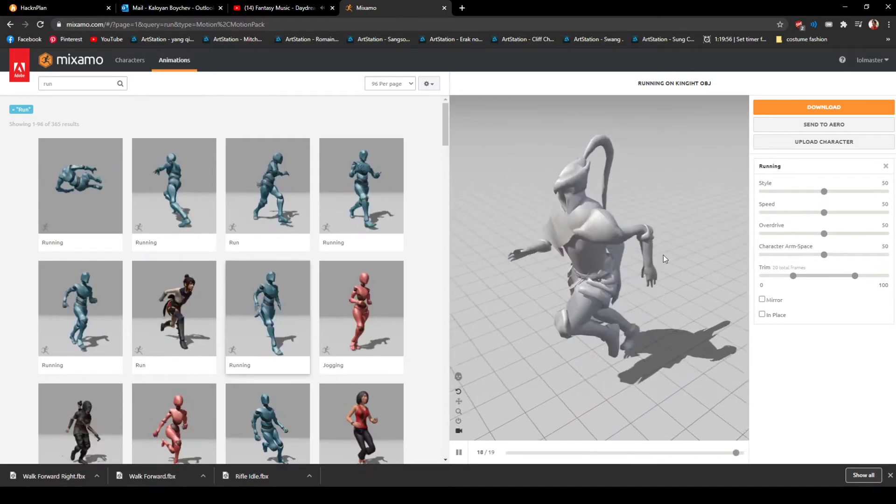
{"action": "left_click_drag", "start_coordinate": [673, 276], "coordinate": [734, 233]}
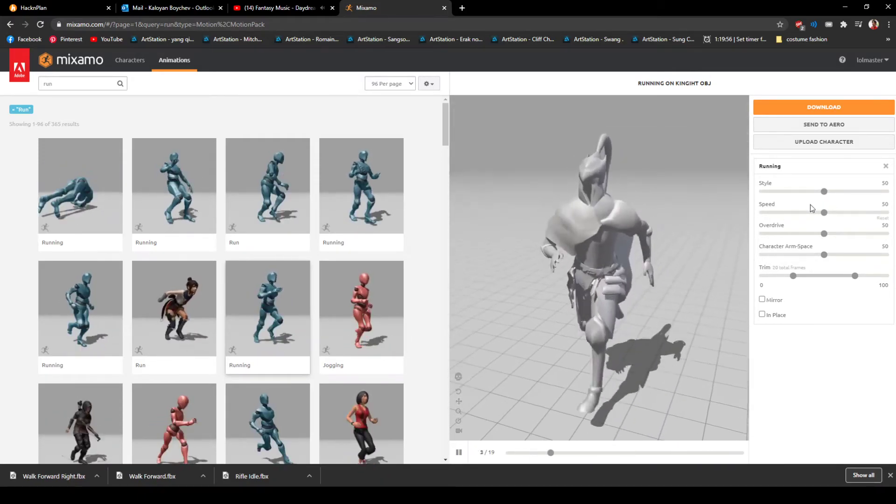
- Set the Running animation's Style to 100, Overdrive to 53 and Character Arm-Space to 97
{"action": "left_click_drag", "start_coordinate": [825, 191], "coordinate": [893, 193]}
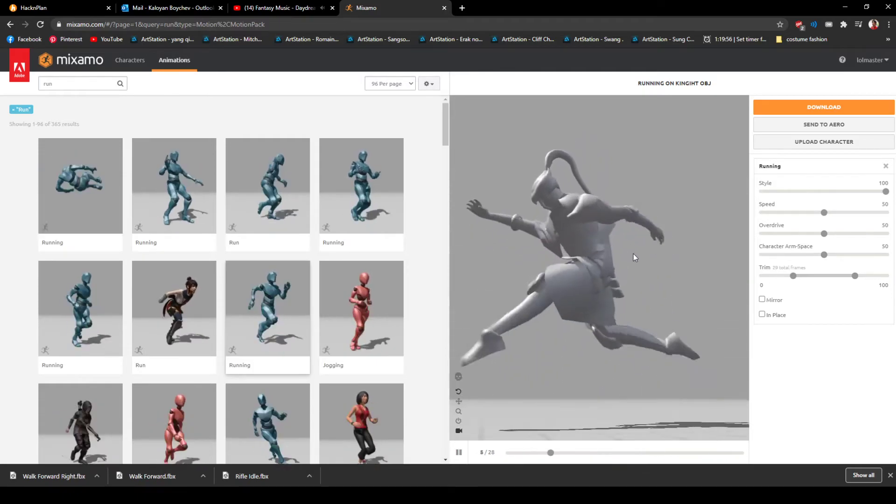
{"action": "left_click_drag", "start_coordinate": [824, 233], "coordinate": [886, 233]}
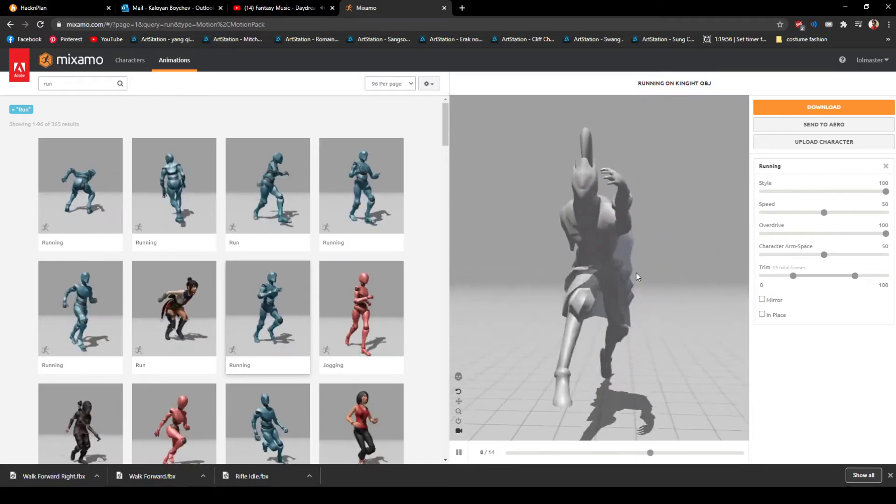
{"action": "left_click_drag", "start_coordinate": [886, 234], "coordinate": [852, 255]}
{"action": "left_click", "coordinate": [883, 255]}
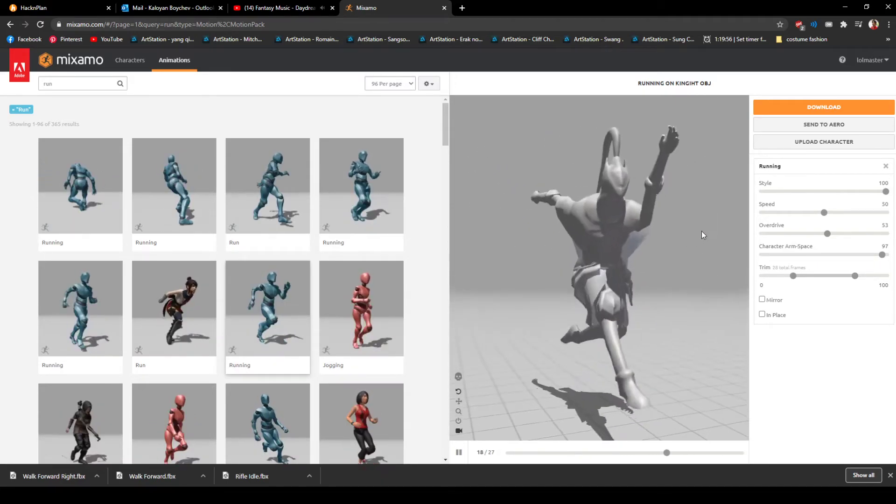
- Download the animated knight as FBX with skin, at 30 frames per second and without keyframe reduction
{"action": "left_click", "coordinate": [826, 108]}
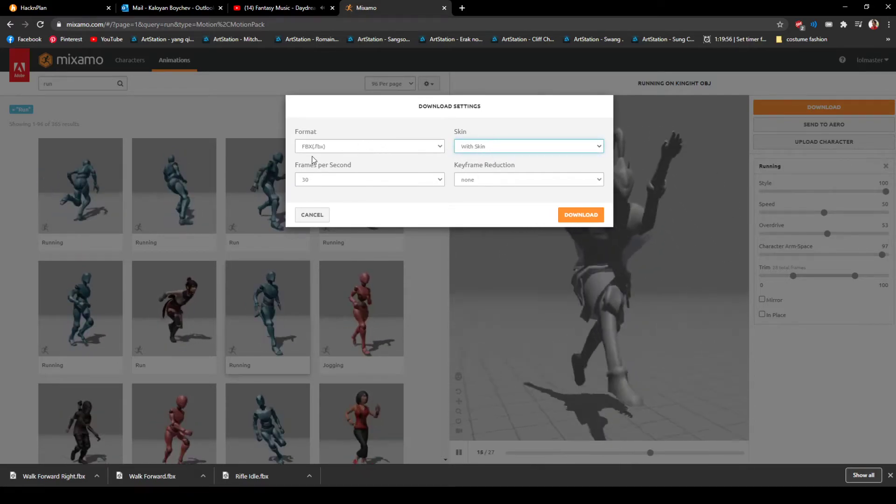
{"action": "left_click", "coordinate": [580, 215]}
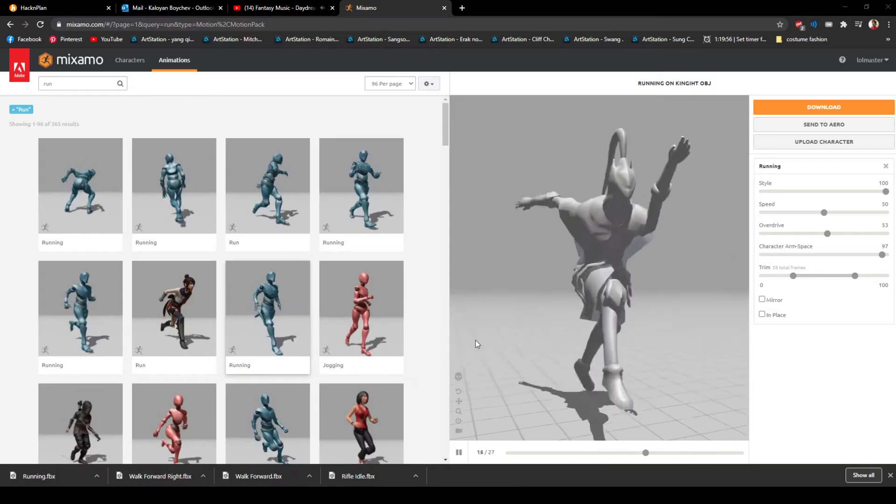
- Switch to Blender, deselect the textured knight and import the downloaded Running.fbx
{"action": "key", "text": "alt+Tab"}
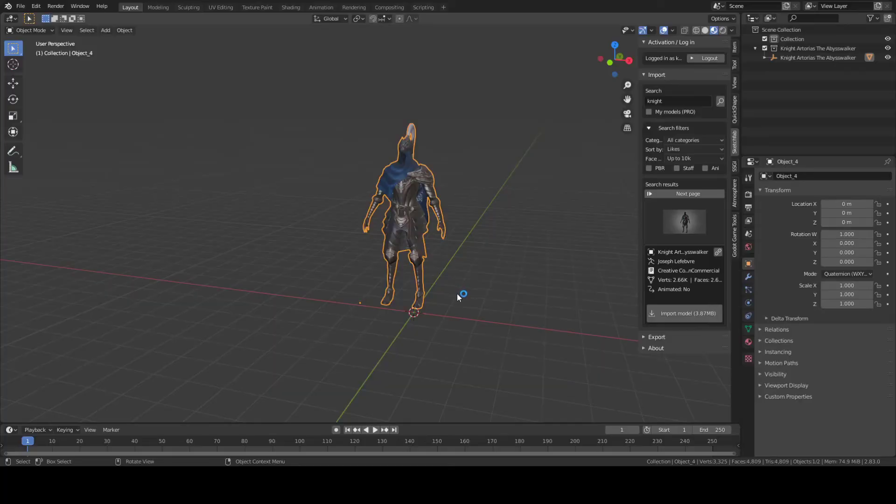
{"action": "left_click", "coordinate": [284, 150]}
{"action": "middle_click_drag", "start_coordinate": [376, 138], "coordinate": [603, 108]}
{"action": "middle_click_drag", "start_coordinate": [483, 159], "coordinate": [482, 156], "text": "shift"}
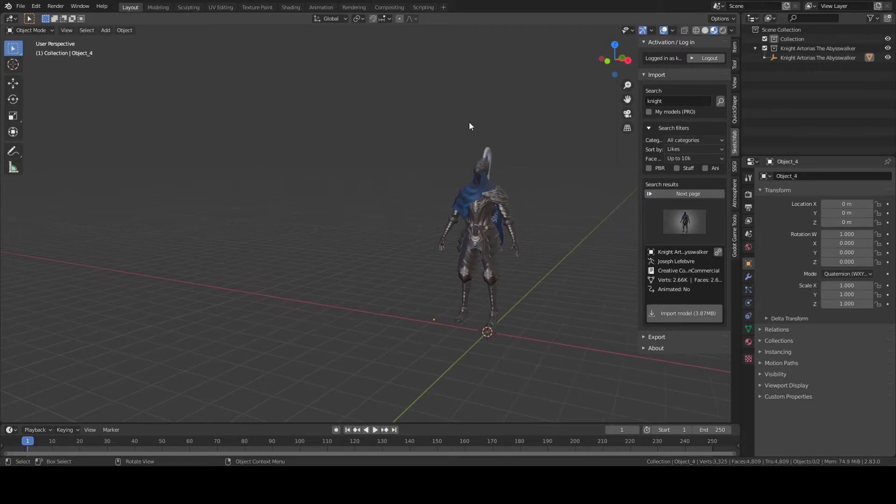
{"action": "left_click", "coordinate": [644, 42]}
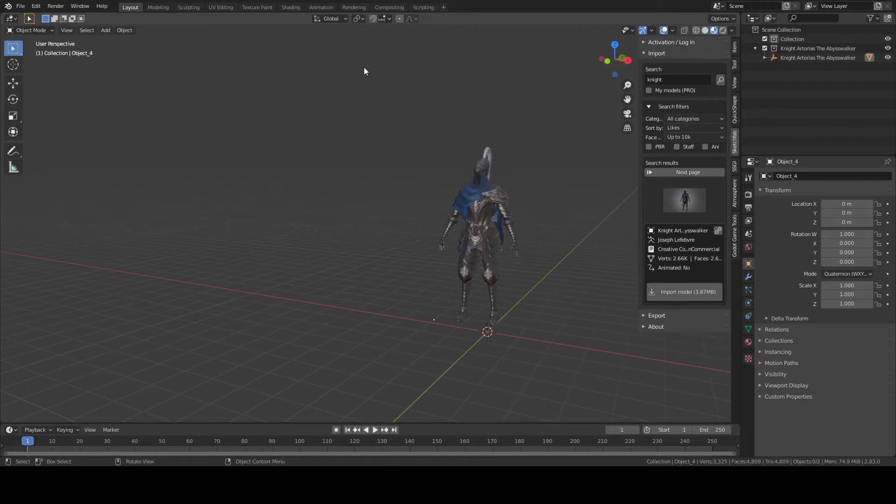
{"action": "left_click", "coordinate": [21, 7]}
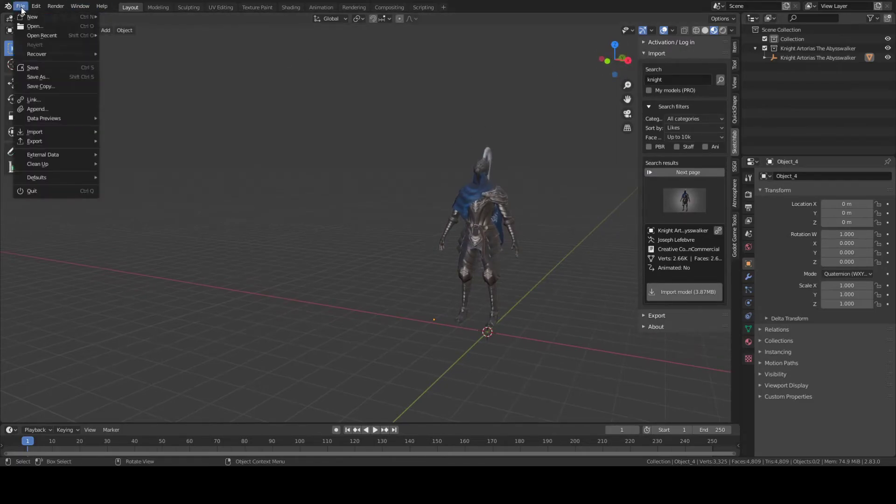
{"action": "mouse_move", "coordinate": [65, 134]}
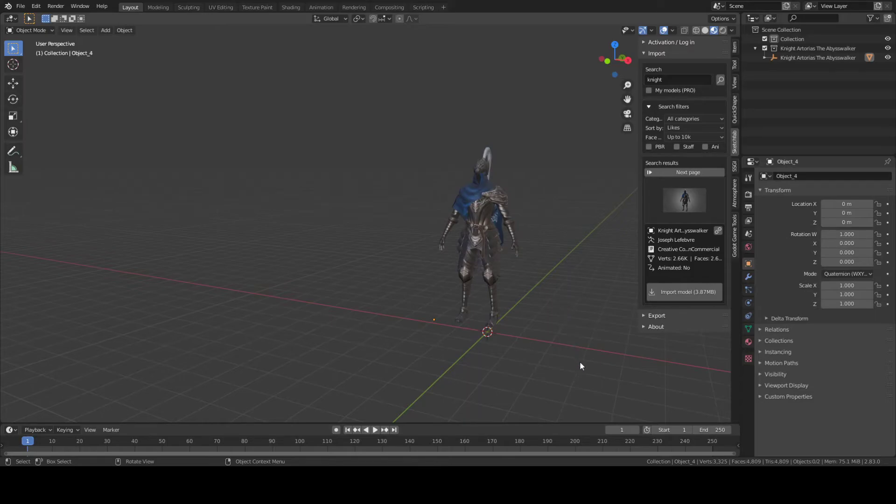
- Scale the imported armature up uniformly to about 1.529
{"action": "middle_click_drag", "start_coordinate": [474, 260], "coordinate": [451, 265]}
{"action": "middle_click_drag", "start_coordinate": [496, 319], "coordinate": [440, 280], "text": "shift"}
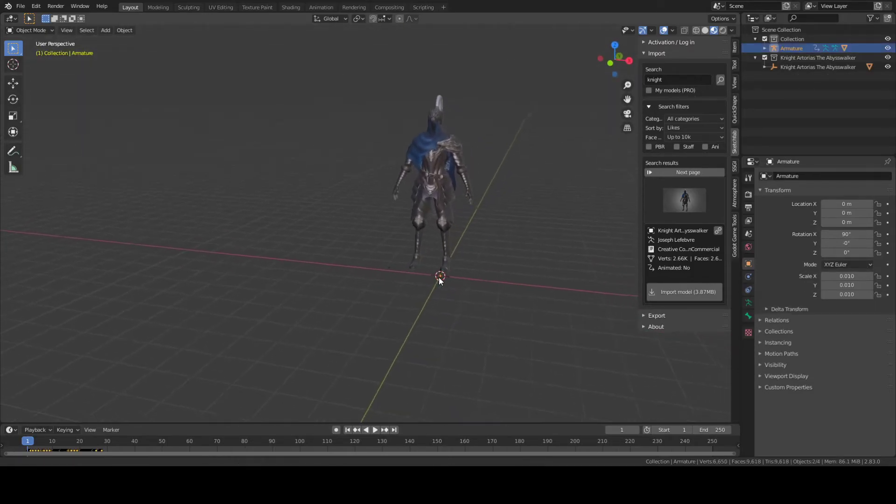
{"action": "scroll", "coordinate": [540, 256], "scroll_direction": "up", "scroll_amount": 4}
{"action": "middle_click_drag", "start_coordinate": [526, 276], "coordinate": [455, 210], "text": "shift"}
{"action": "middle_click_drag", "start_coordinate": [405, 238], "coordinate": [462, 253]}
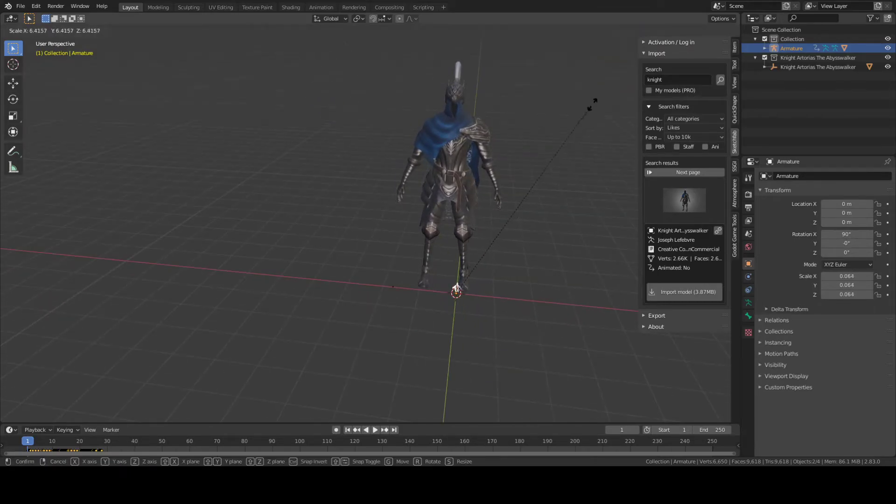
{"action": "left_click", "coordinate": [595, 84]}
{"action": "left_click", "coordinate": [579, 121]}
{"action": "key", "text": "s"}
{"action": "left_click", "coordinate": [499, 246]}
{"action": "middle_click_drag", "start_coordinate": [499, 246], "coordinate": [472, 162]}
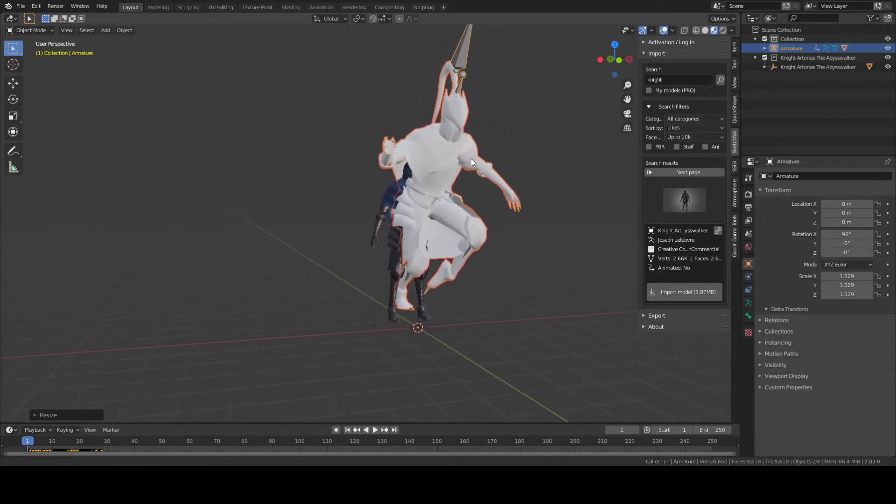
- Move the imported armature beside the textured knight, to about X -6.74 m, Y 1.30 m, Z -0.70 m
{"action": "key", "text": "g"}
{"action": "left_click", "coordinate": [420, 226]}
{"action": "scroll", "coordinate": [430, 228], "scroll_direction": "up", "scroll_amount": 2}
{"action": "middle_click_drag", "start_coordinate": [430, 229], "coordinate": [460, 260]}
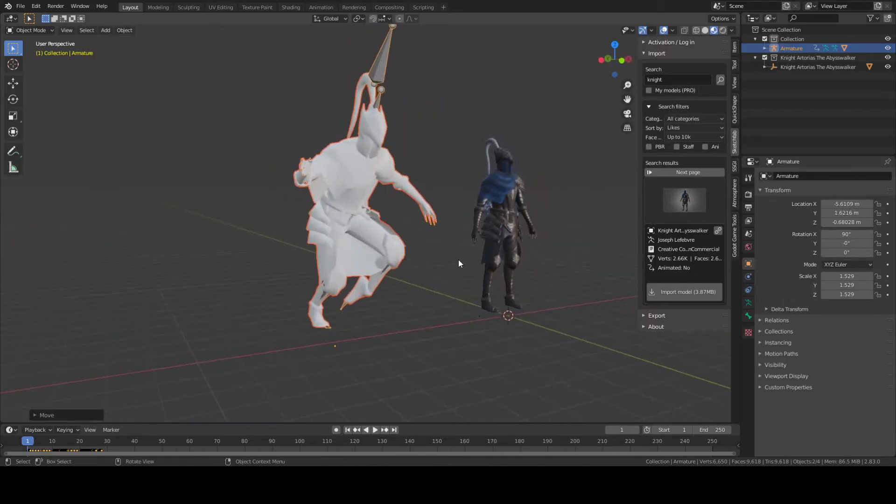
{"action": "middle_click_drag", "start_coordinate": [418, 192], "coordinate": [361, 185]}
{"action": "left_click", "coordinate": [366, 83]}
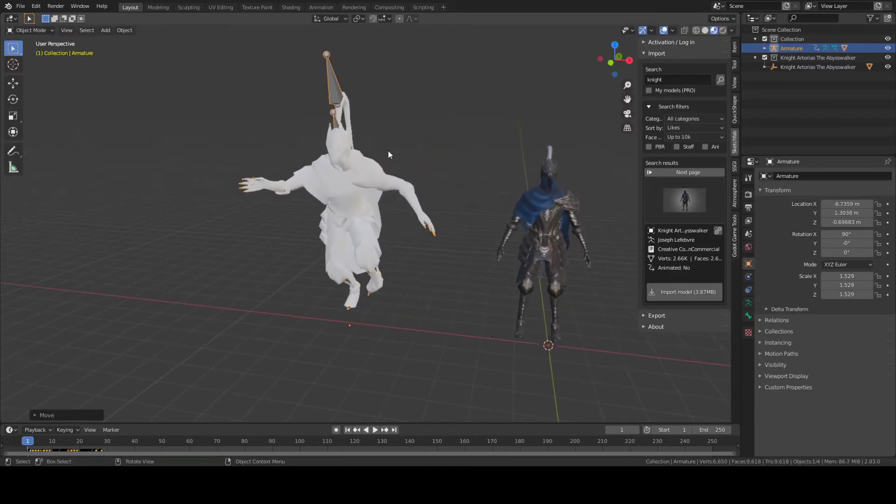
- Try to move the white knight mesh separately from its armature
{"action": "left_click", "coordinate": [359, 186]}
{"action": "key", "text": "g"}
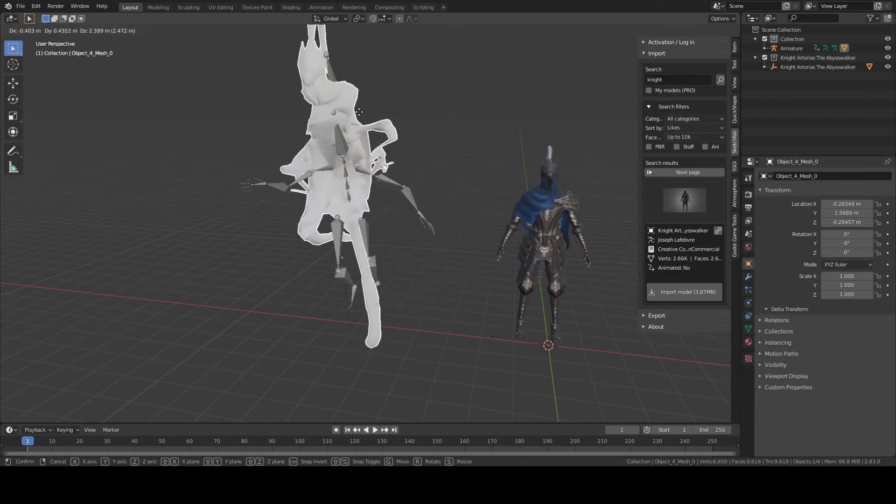
{"action": "left_click", "coordinate": [358, 104]}
{"action": "middle_click_drag", "start_coordinate": [359, 105], "coordinate": [496, 136]}
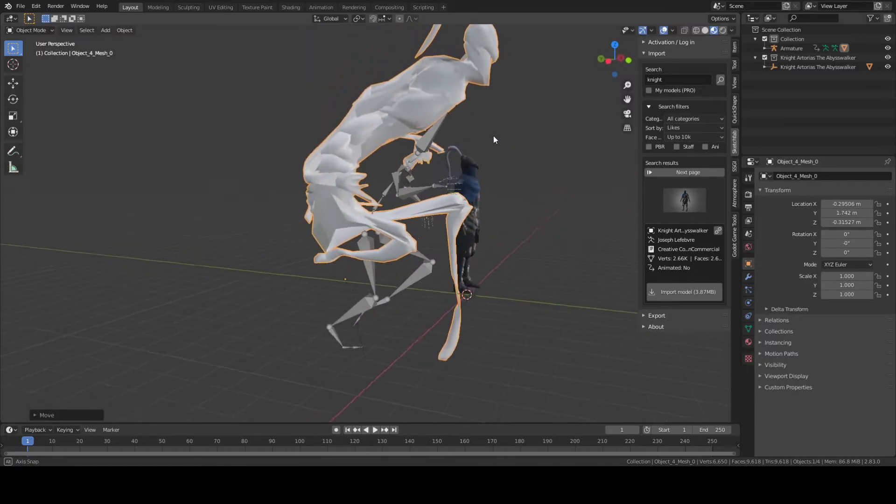
- Play the imported animation, stop it and return the timeline to frame 0
{"action": "left_click", "coordinate": [375, 430]}
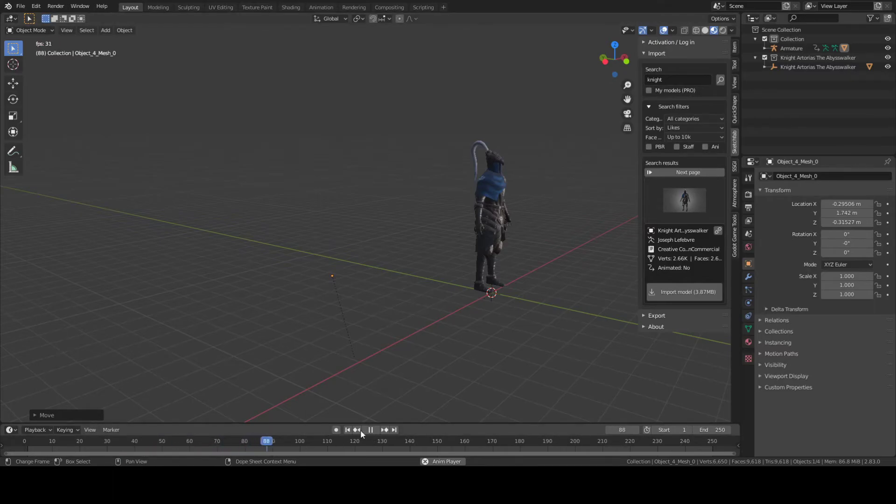
{"action": "left_click", "coordinate": [370, 430]}
{"action": "left_click_drag", "start_coordinate": [312, 444], "coordinate": [13, 440]}
- Clear the white knight mesh's location so it lines up with its armature again
{"action": "middle_click_drag", "start_coordinate": [421, 286], "coordinate": [432, 230]}
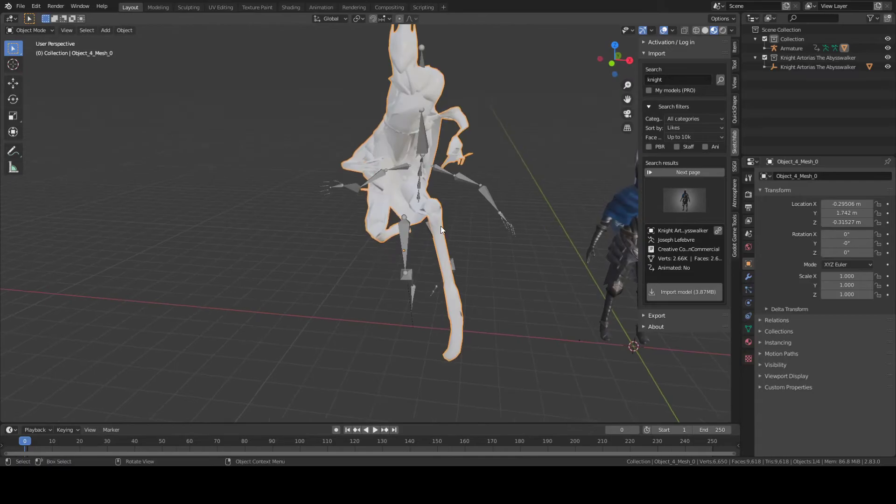
{"action": "middle_click_drag", "start_coordinate": [486, 184], "coordinate": [346, 329]}
{"action": "key", "text": "alt+g"}
- Enlarge the timeline and scrub through the frames to find where the running animation ends
{"action": "left_click_drag", "start_coordinate": [327, 424], "coordinate": [332, 335]}
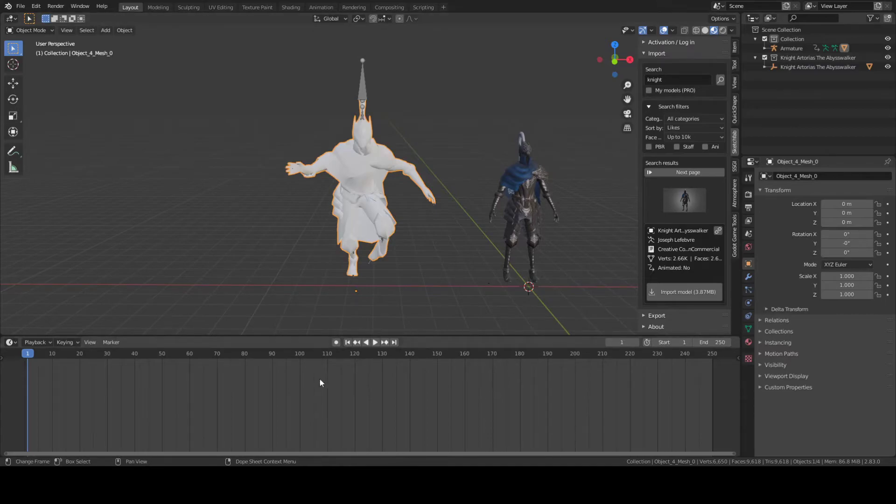
{"action": "left_click_drag", "start_coordinate": [248, 454], "coordinate": [5, 434]}
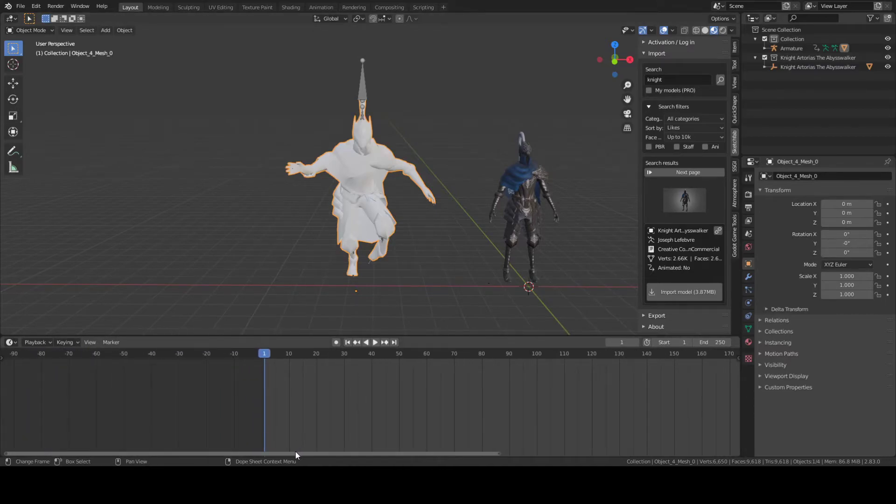
{"action": "middle_click_drag", "start_coordinate": [319, 398], "coordinate": [364, 386], "text": "ctrl"}
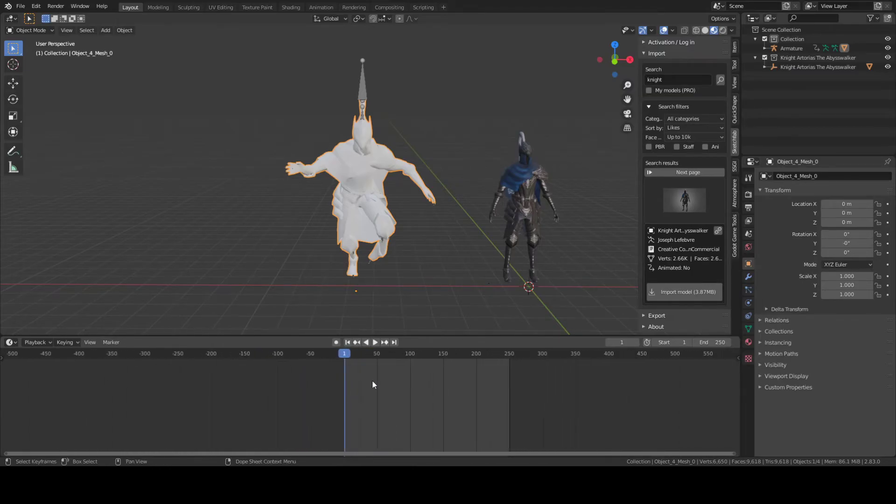
{"action": "middle_click_drag", "start_coordinate": [448, 374], "coordinate": [348, 364]}
{"action": "left_click_drag", "start_coordinate": [275, 354], "coordinate": [243, 360]}
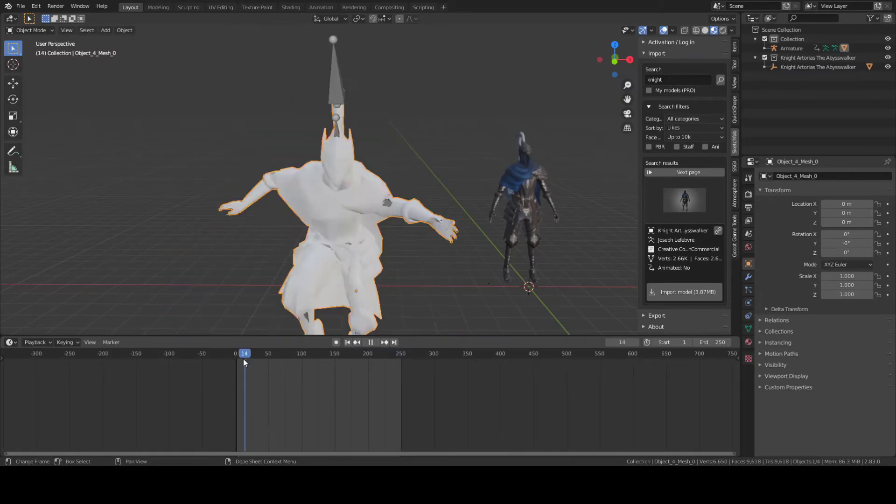
{"action": "key", "text": "space"}
{"action": "scroll", "coordinate": [326, 268], "scroll_direction": "down", "scroll_amount": 4}
{"action": "middle_click_drag", "start_coordinate": [315, 268], "coordinate": [367, 264]}
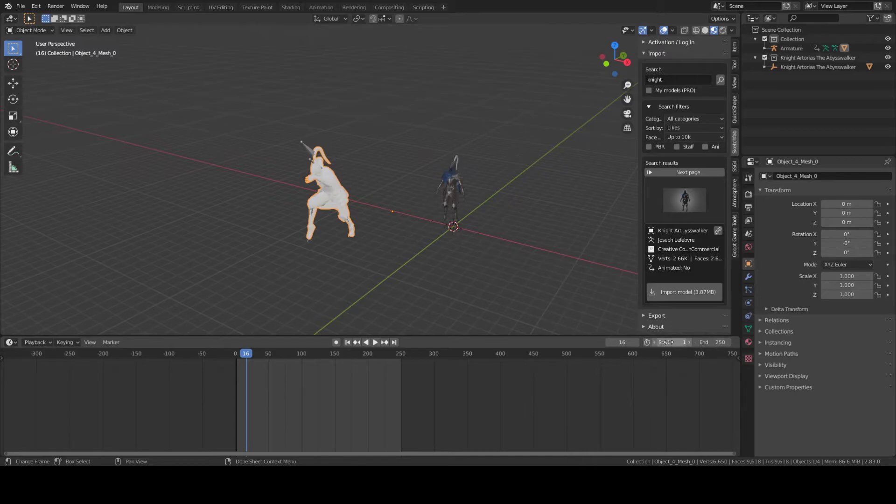
- Set the scene's end frame to 15 and play the looping run animation
{"action": "left_click", "coordinate": [718, 343]}
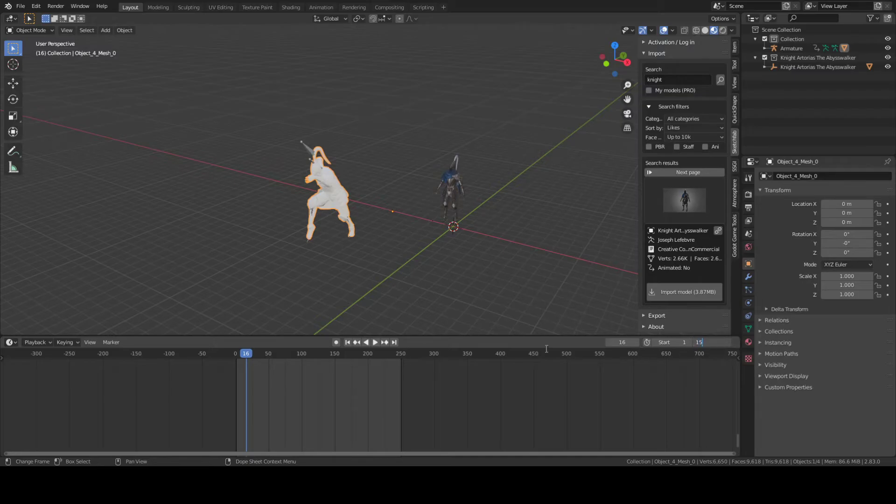
{"action": "type", "text": "15"}
{"action": "key", "text": "Return"}
{"action": "left_click", "coordinate": [376, 343]}
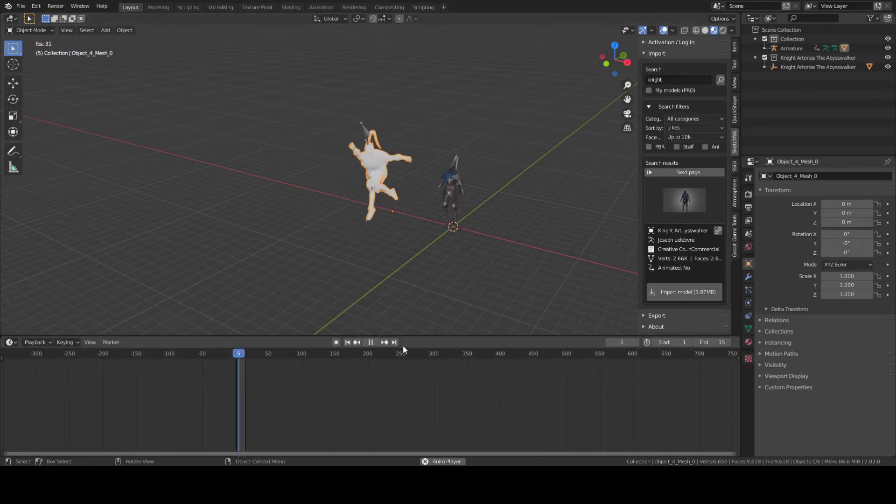
- Stop the playback, set the scene's end frame to 20 and replay the run animation
{"action": "left_click", "coordinate": [371, 342]}
{"action": "left_click", "coordinate": [709, 342]}
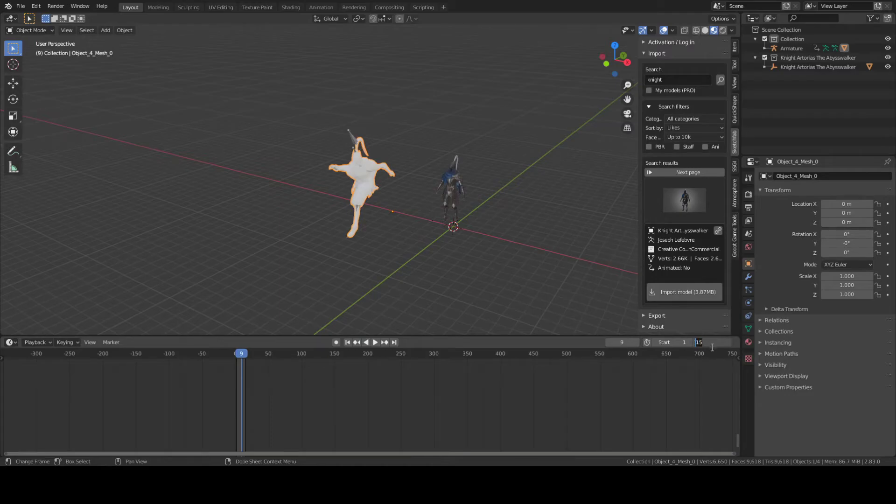
{"action": "key", "text": "Return"}
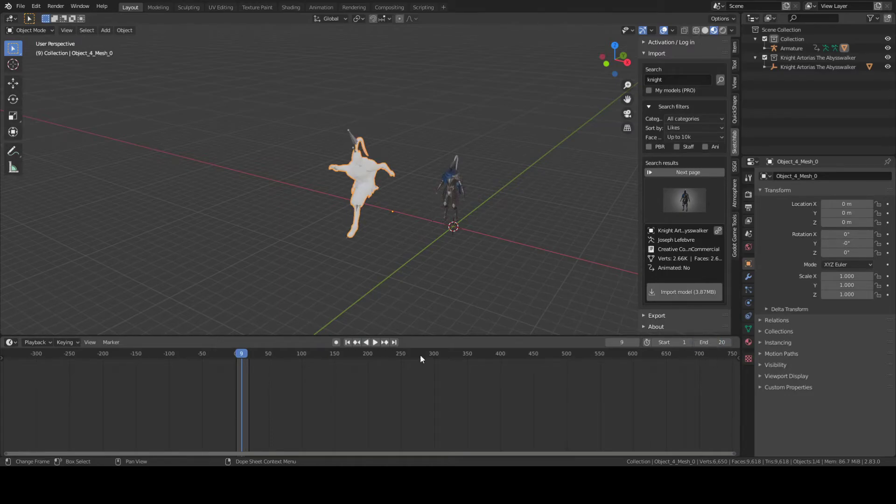
{"action": "left_click", "coordinate": [375, 342]}
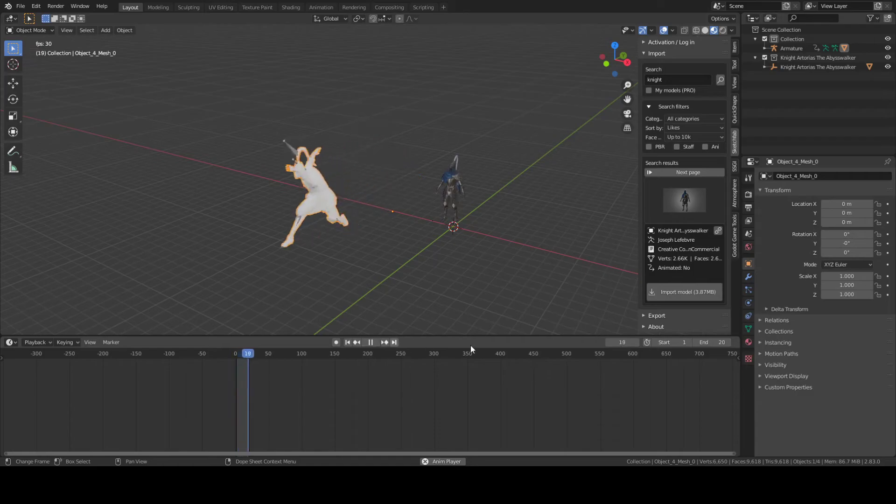
- Try scene end frames of 40 and 35 while the run animation plays
{"action": "left_click", "coordinate": [704, 341]}
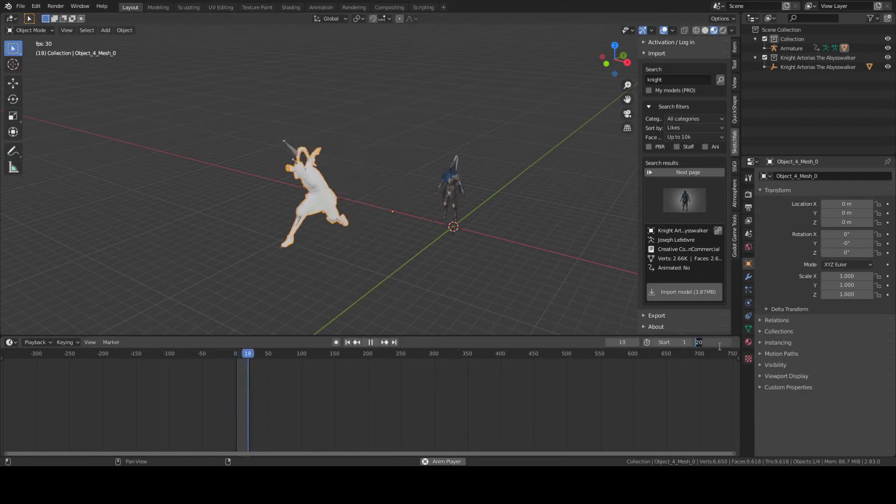
{"action": "type", "text": "40"}
{"action": "key", "text": "Return"}
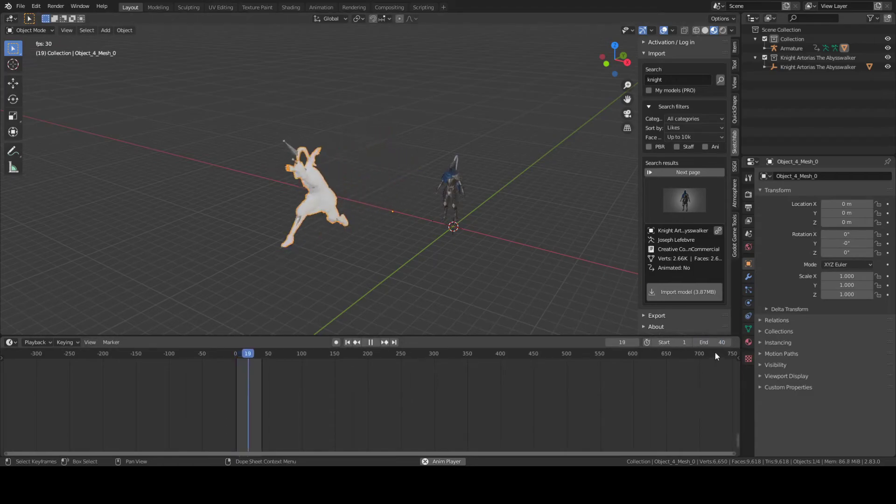
{"action": "left_click", "coordinate": [707, 343]}
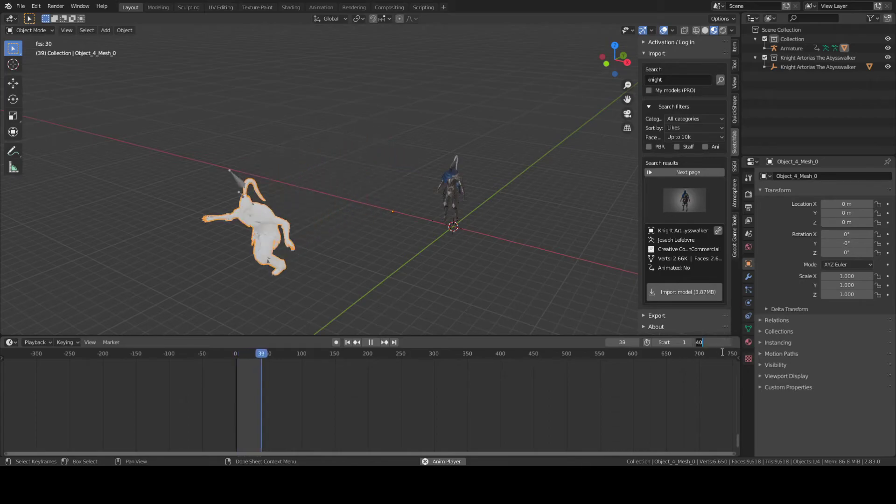
{"action": "type", "text": "35"}
{"action": "key", "text": "Return"}
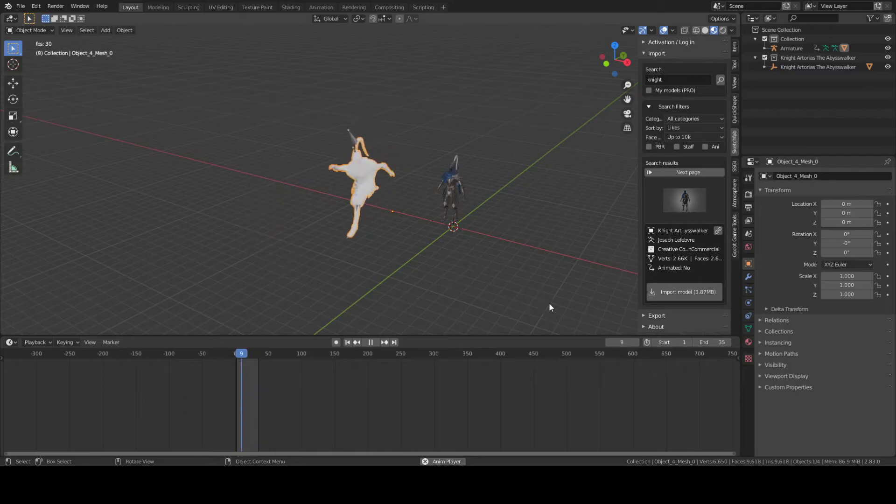
- Set the scene's end frame to 30, view the looping run from the front and stop the playback
{"action": "left_click", "coordinate": [719, 346]}
{"action": "type", "text": "3"}
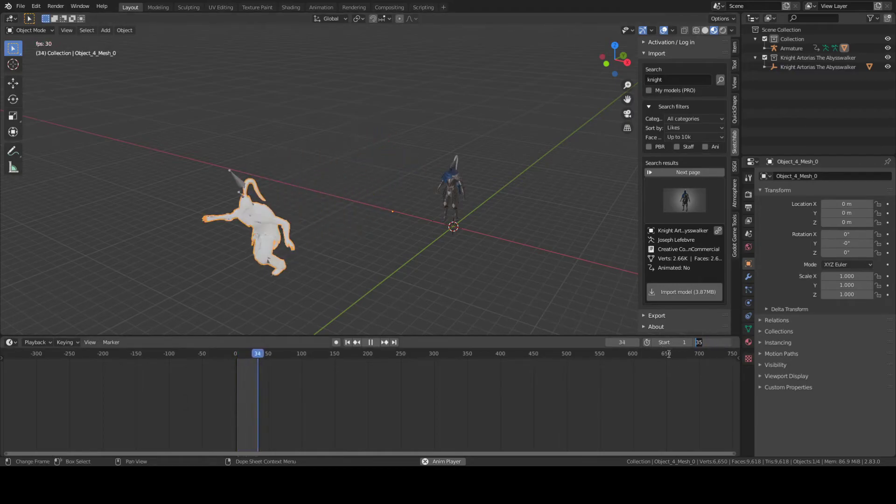
{"action": "type", "text": "0"}
{"action": "key", "text": "Return"}
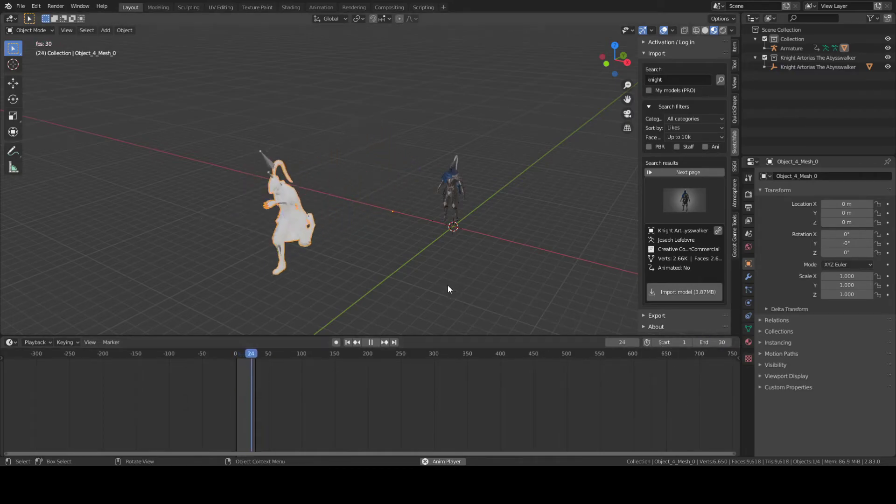
{"action": "middle_click_drag", "start_coordinate": [443, 291], "coordinate": [370, 328]}
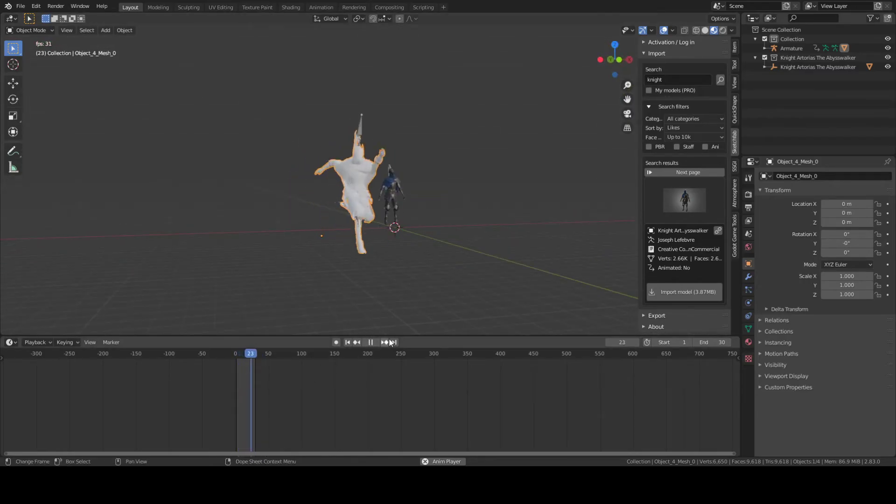
{"action": "left_click", "coordinate": [371, 343]}
- Scrub the playhead to frame 14 and examine the white knight's pose up close
{"action": "middle_click_drag", "start_coordinate": [262, 402], "coordinate": [312, 373], "text": "ctrl"}
{"action": "key", "text": "space"}
{"action": "left_click_drag", "start_coordinate": [260, 355], "coordinate": [340, 355]}
{"action": "key", "text": "space"}
{"action": "middle_click_drag", "start_coordinate": [334, 299], "coordinate": [428, 204]}
{"action": "scroll", "coordinate": [472, 172], "scroll_direction": "up", "scroll_amount": 4}
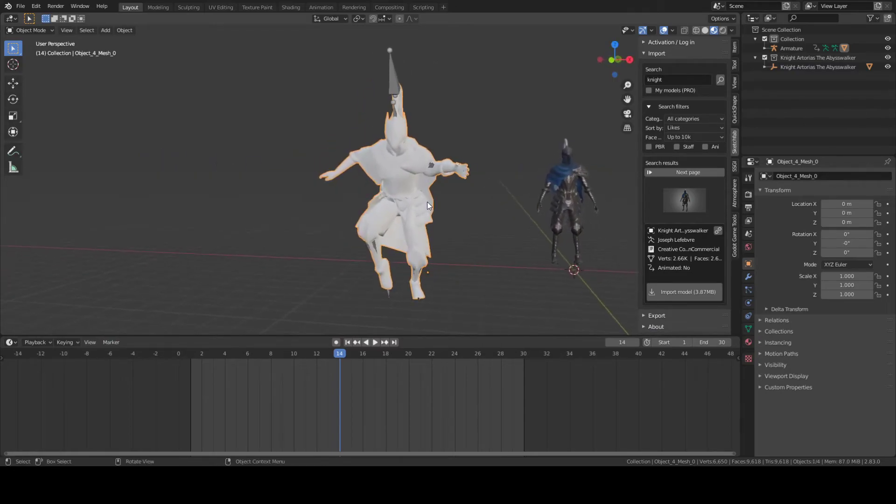
- Try to move the white knight mesh on its own, away from its armature
{"action": "key", "text": "g"}
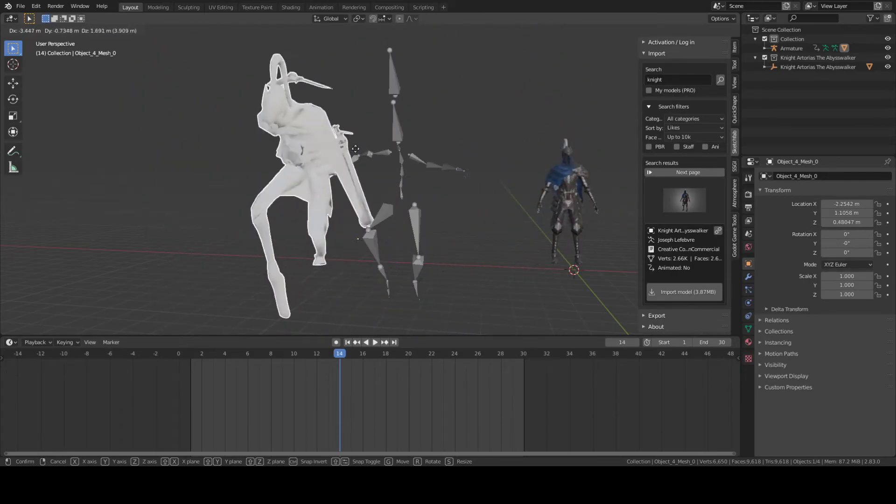
{"action": "key", "text": "Escape"}
{"action": "middle_click_drag", "start_coordinate": [452, 161], "coordinate": [424, 182]}
{"action": "middle_click_drag", "start_coordinate": [403, 149], "coordinate": [481, 152]}
- Try moving the white knight's armature along the Y axis and scaling it down together with its mesh
{"action": "left_click", "coordinate": [398, 85]}
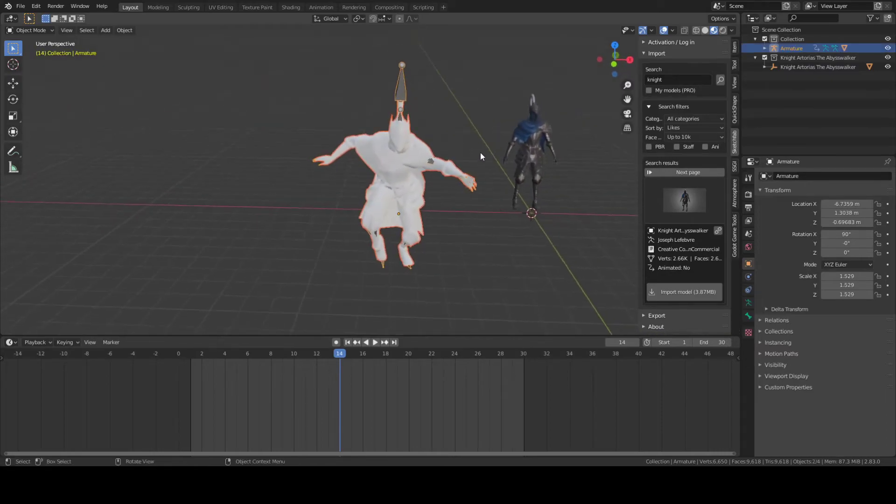
{"action": "key", "text": "g"}
{"action": "key", "text": "x"}
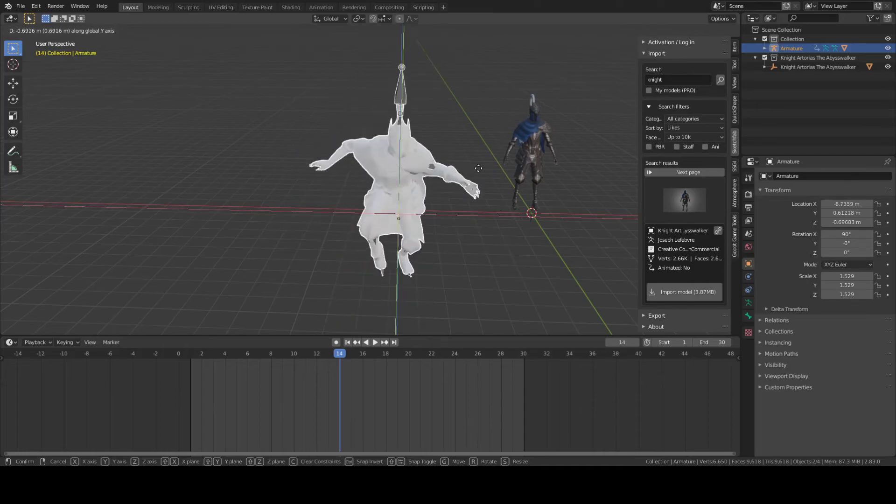
{"action": "left_click", "coordinate": [462, 176]}
{"action": "key", "text": "s"}
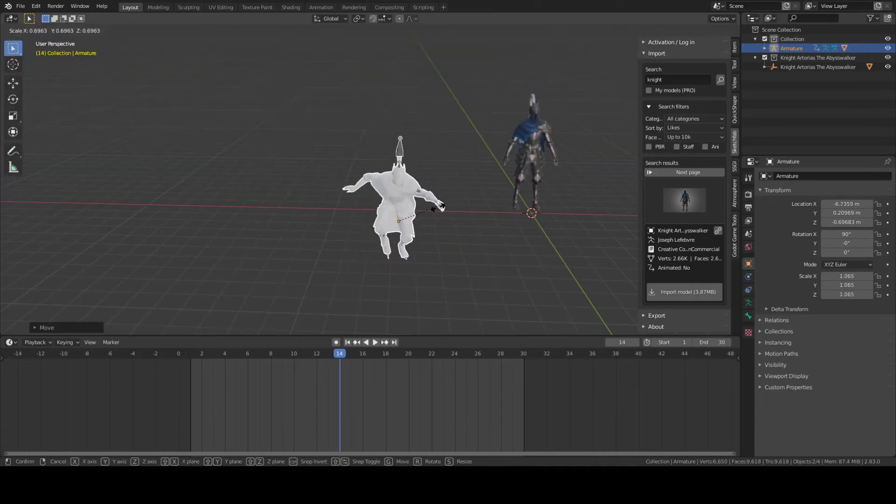
{"action": "left_click", "coordinate": [409, 153]}
- Try scaling the white knight mesh without its armature and undo the trial transforms
{"action": "left_click", "coordinate": [409, 153]}
{"action": "key", "text": "s"}
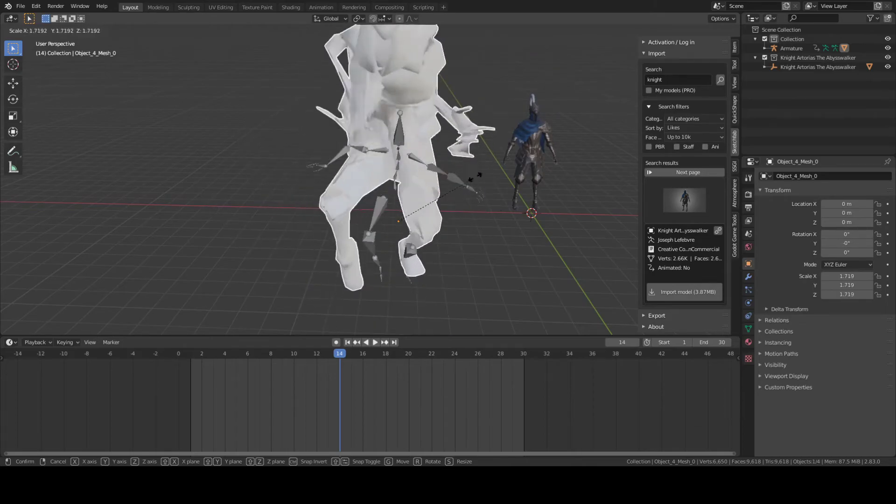
{"action": "left_click", "coordinate": [453, 229]}
{"action": "key", "text": "ctrl+z"}
{"action": "middle_click_drag", "start_coordinate": [485, 162], "coordinate": [451, 193]}
{"action": "left_click", "coordinate": [421, 225]}
{"action": "left_click", "coordinate": [471, 200]}
- Switch to the Shading workspace and assign the existing phong1SG material to the white knight mesh
{"action": "left_click", "coordinate": [287, 200]}
{"action": "middle_click_drag", "start_coordinate": [355, 194], "coordinate": [355, 153]}
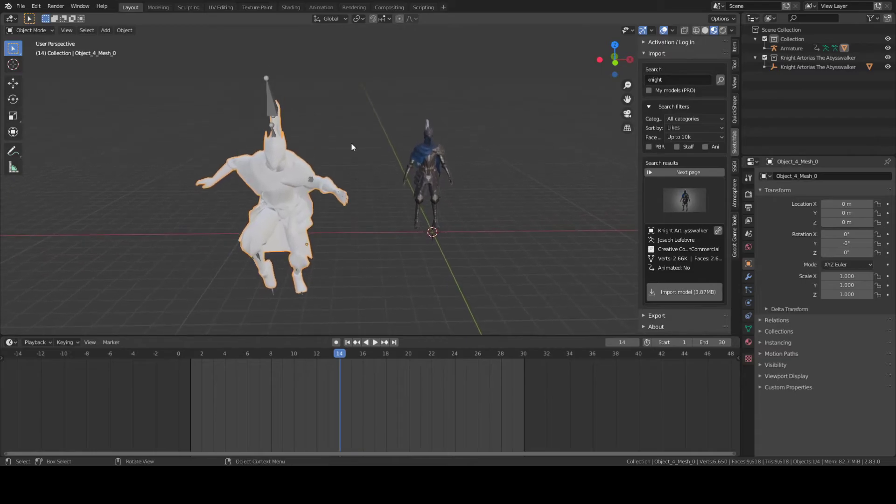
{"action": "left_click", "coordinate": [291, 7]}
{"action": "middle_click_drag", "start_coordinate": [398, 175], "coordinate": [481, 196]}
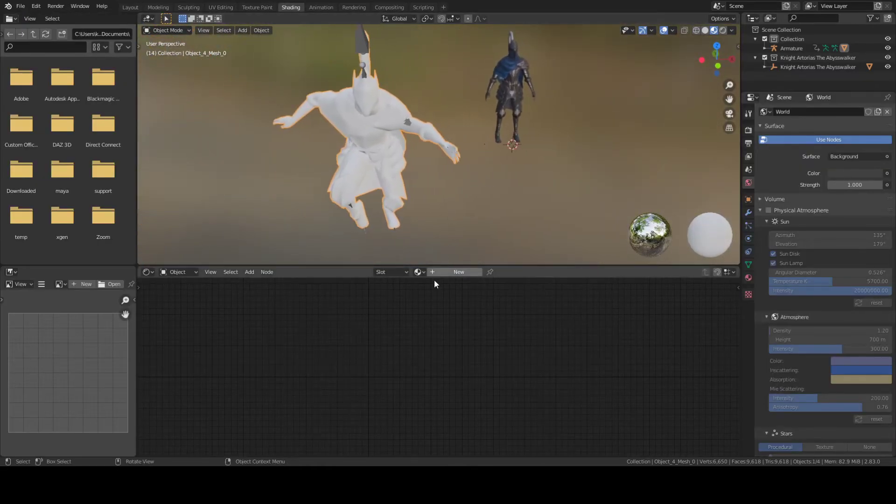
{"action": "left_click", "coordinate": [418, 272]}
{"action": "left_click", "coordinate": [439, 295]}
{"action": "middle_click_drag", "start_coordinate": [427, 210], "coordinate": [453, 177]}
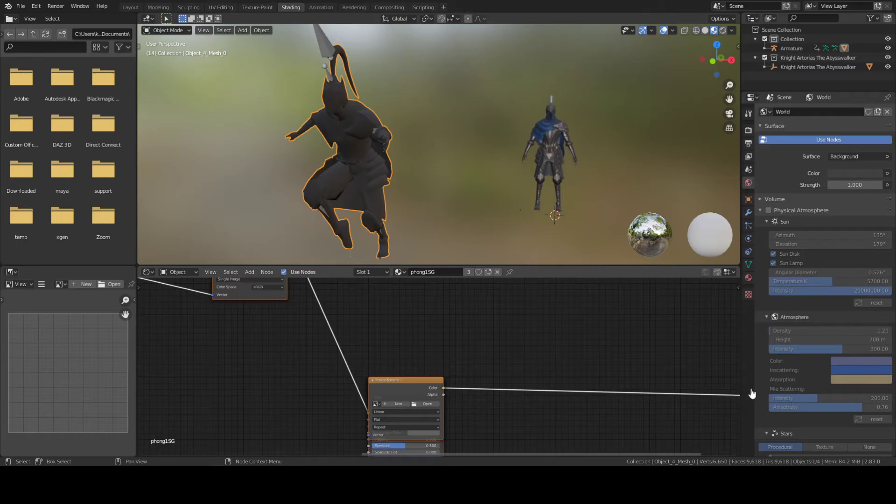
- Scale up the imported parking meter asset and place it between the two knights
{"action": "left_click", "coordinate": [265, 48]}
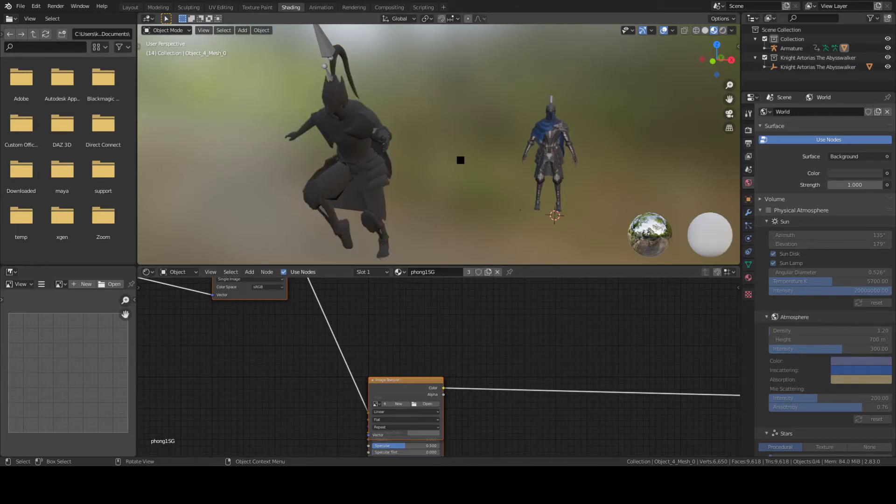
{"action": "middle_click_drag", "start_coordinate": [447, 159], "coordinate": [461, 173], "text": "shift"}
{"action": "key", "text": "s"}
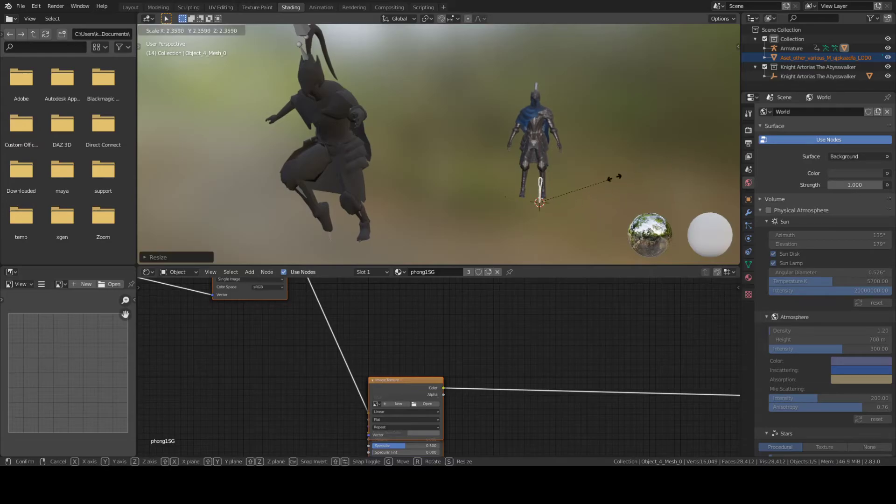
{"action": "left_click", "coordinate": [601, 138]}
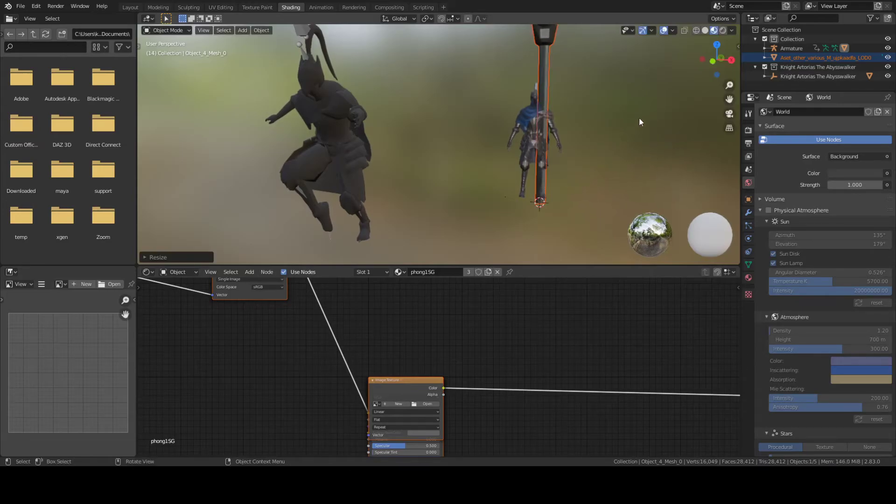
{"action": "key", "text": "g"}
{"action": "left_click", "coordinate": [458, 139]}
{"action": "middle_click_drag", "start_coordinate": [459, 140], "coordinate": [491, 196]}
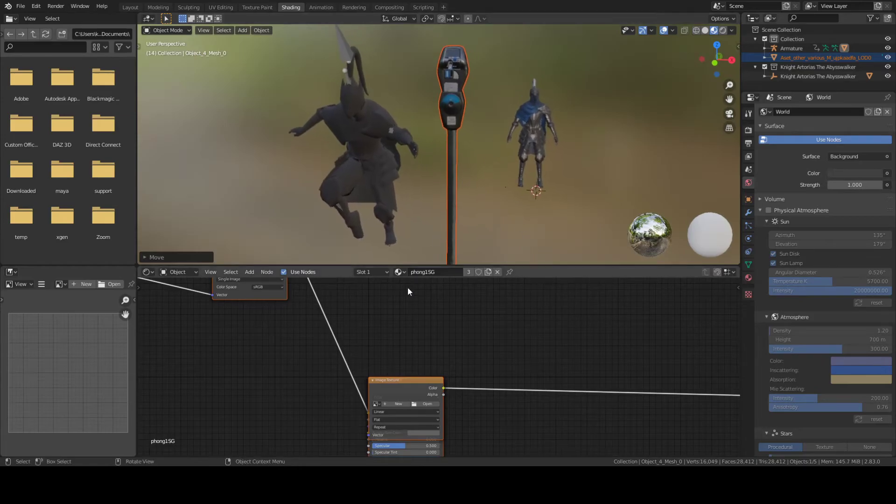
- Assign the Parking_Meter_ujpkaadfa material to the animated knight mesh
{"action": "left_click", "coordinate": [400, 272]}
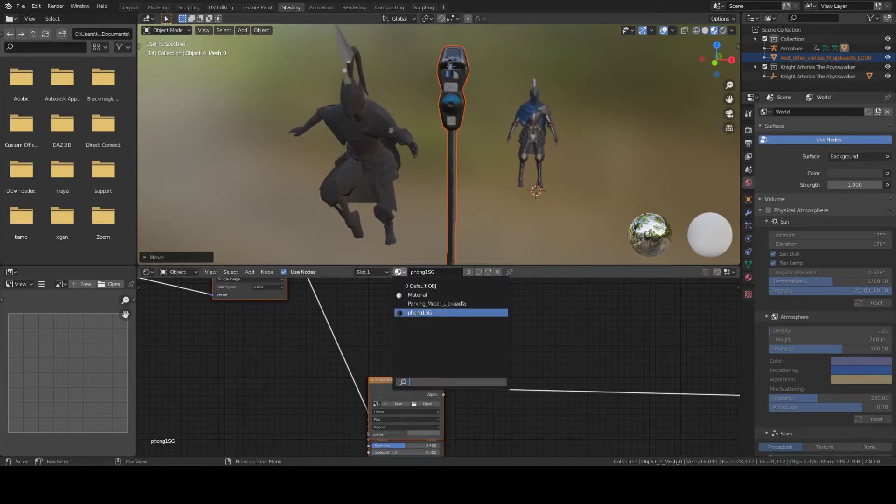
{"action": "left_click", "coordinate": [388, 177]}
{"action": "left_click", "coordinate": [398, 272]}
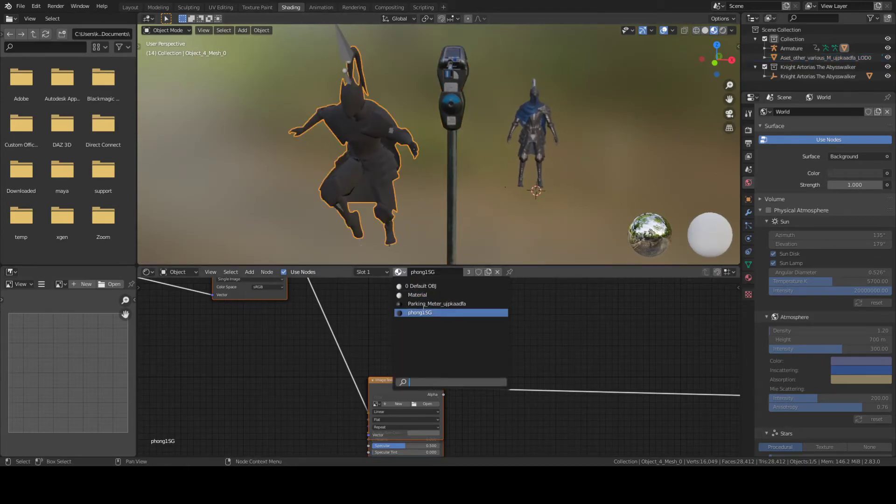
{"action": "left_click", "coordinate": [448, 303]}
{"action": "middle_click_drag", "start_coordinate": [449, 219], "coordinate": [448, 178]}
- Set the projection of the parking meter material's albedo texture to Box
{"action": "middle_click_drag", "start_coordinate": [339, 313], "coordinate": [464, 347]}
{"action": "scroll", "coordinate": [258, 320], "scroll_direction": "up", "scroll_amount": 2}
{"action": "middle_click_drag", "start_coordinate": [379, 320], "coordinate": [406, 349]}
{"action": "left_click", "coordinate": [374, 318]}
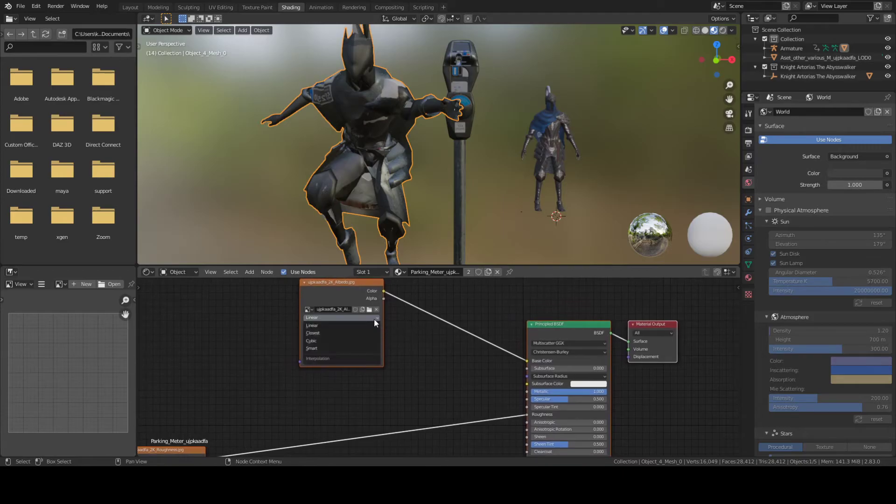
{"action": "left_click", "coordinate": [373, 316]}
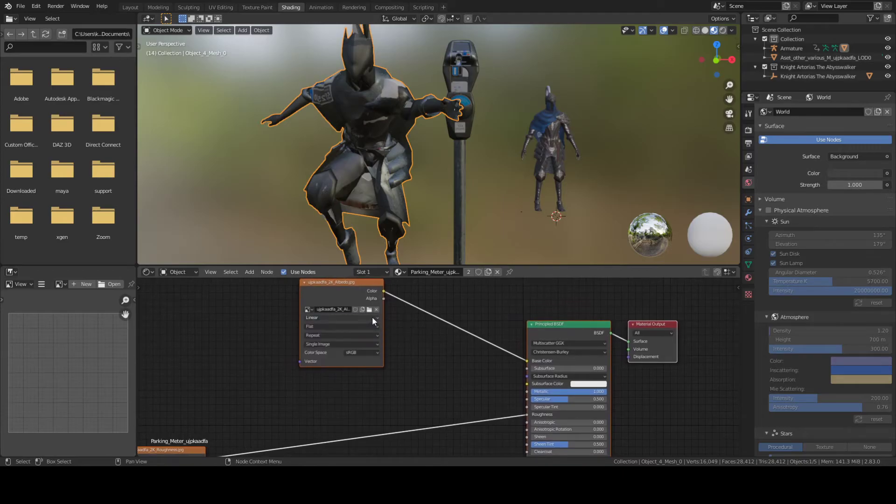
{"action": "left_click", "coordinate": [368, 326]}
{"action": "left_click", "coordinate": [361, 336]}
{"action": "left_click", "coordinate": [369, 326]}
{"action": "left_click", "coordinate": [357, 343]}
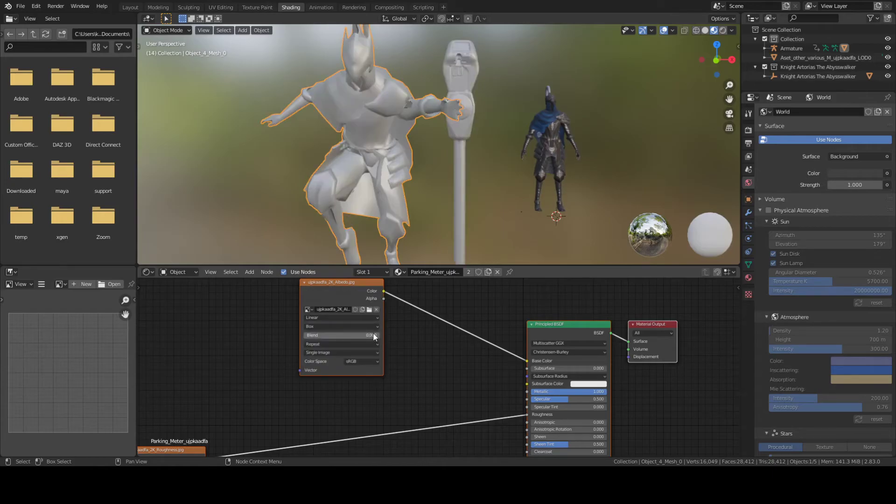
{"action": "mouse_move", "coordinate": [416, 206]}
{"action": "middle_mouse_down"}
{"action": "mouse_move", "coordinate": [361, 226]}
{"action": "mouse_move", "coordinate": [462, 200]}
{"action": "mouse_move", "coordinate": [412, 210]}
{"action": "middle_mouse_up"}
- Switch the albedo texture's projection to Sphere and check the look on the knight
{"action": "left_click", "coordinate": [344, 328]}
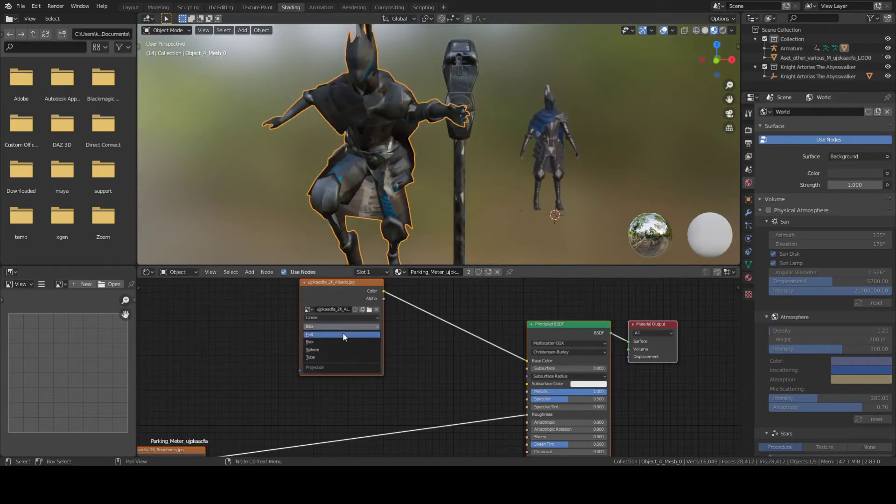
{"action": "left_click", "coordinate": [339, 349]}
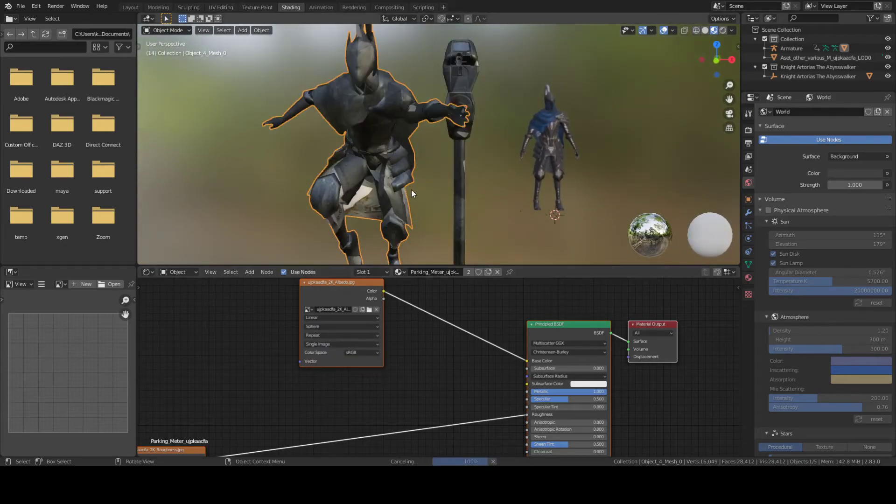
{"action": "middle_click_drag", "start_coordinate": [444, 195], "coordinate": [406, 234]}
- Change the albedo texture's projection to Tube and view the knight from another angle
{"action": "left_click", "coordinate": [342, 326]}
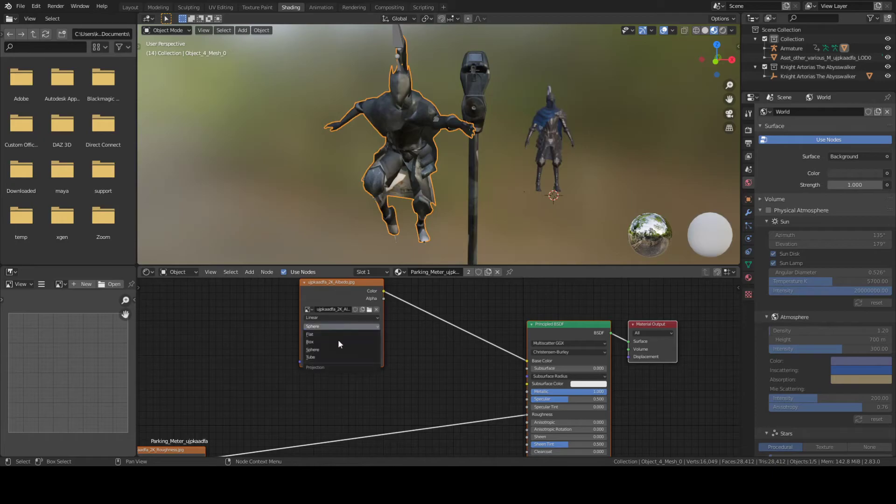
{"action": "left_click", "coordinate": [336, 357]}
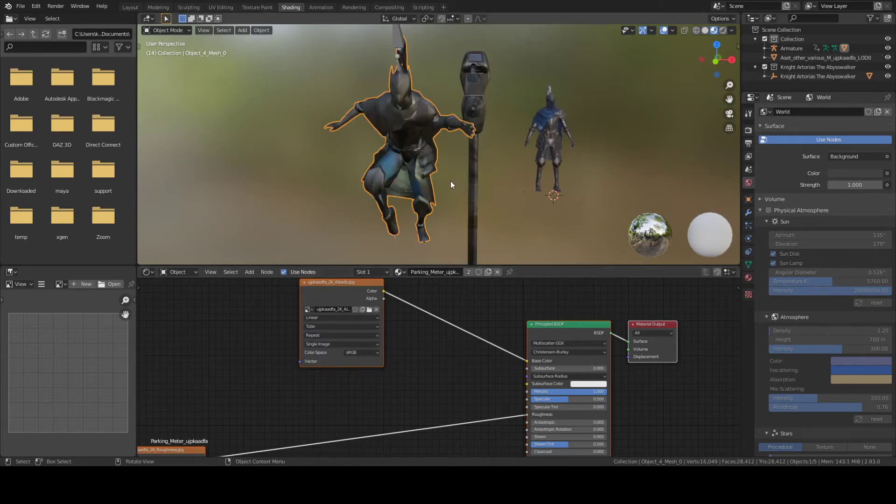
{"action": "middle_click_drag", "start_coordinate": [493, 171], "coordinate": [471, 140]}
- Deselect the parking meter and bring the round grey ground asset into the scene at the world origin
{"action": "left_click", "coordinate": [462, 122]}
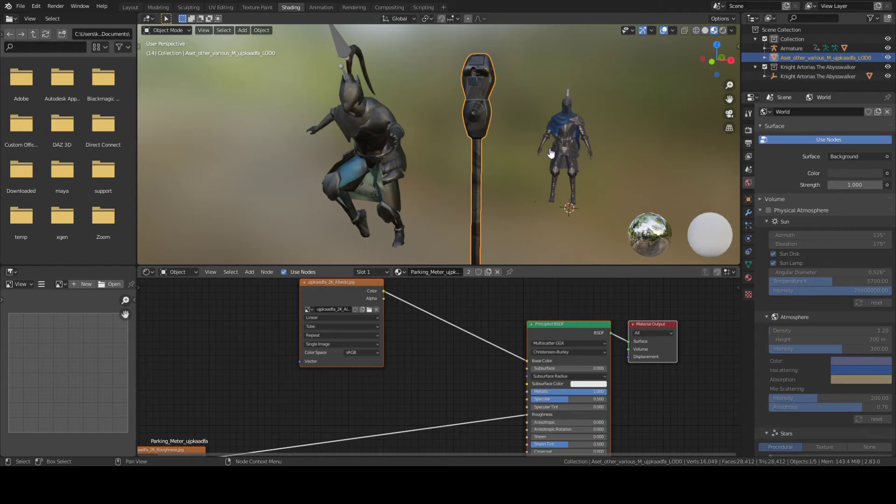
{"action": "left_click", "coordinate": [472, 190]}
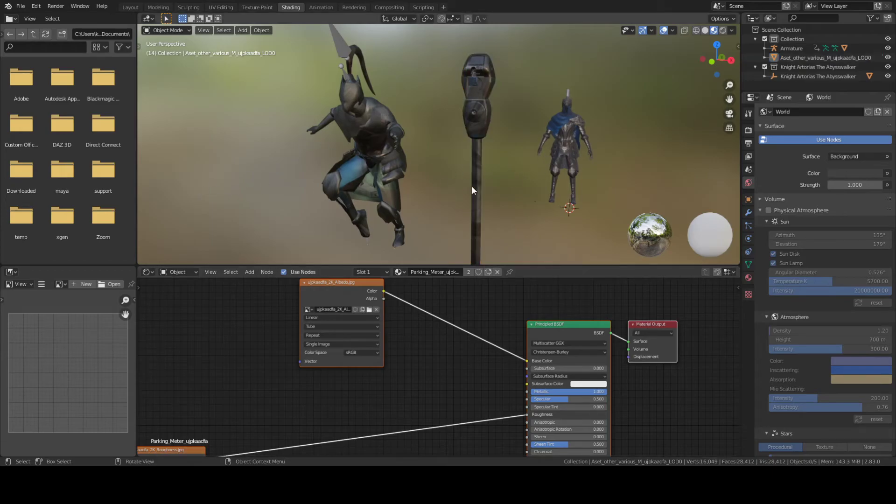
{"action": "key", "text": "ctrl+v"}
{"action": "middle_click_drag", "start_coordinate": [483, 178], "coordinate": [475, 178]}
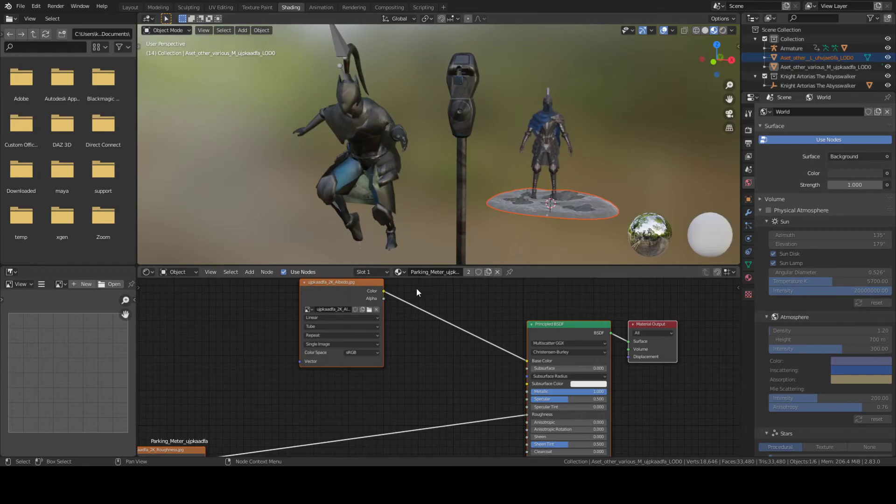
- Select the running knight mesh and assign it the Snow_Embankment material
{"action": "middle_click_drag", "start_coordinate": [424, 206], "coordinate": [417, 204]}
{"action": "left_click", "coordinate": [380, 160]}
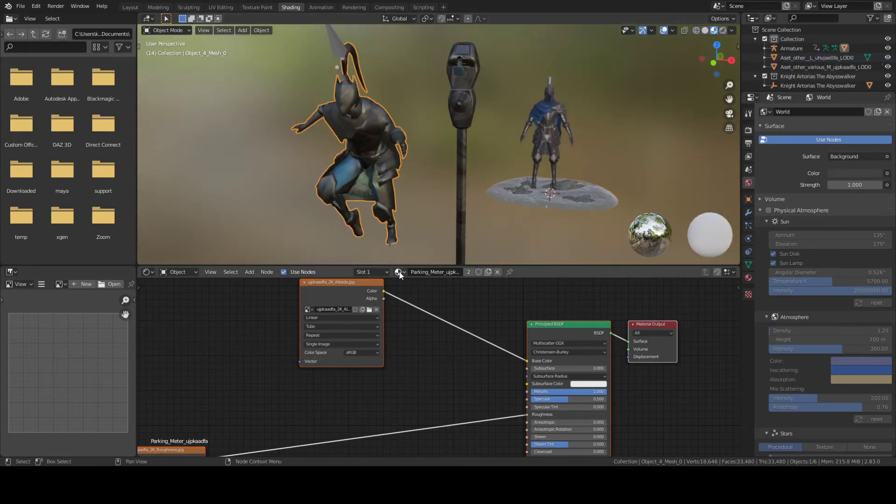
{"action": "left_click", "coordinate": [399, 273]}
{"action": "left_click", "coordinate": [430, 322]}
{"action": "mouse_move", "coordinate": [409, 175]}
{"action": "middle_mouse_down"}
{"action": "mouse_move", "coordinate": [448, 169]}
{"action": "mouse_move", "coordinate": [327, 144]}
{"action": "mouse_move", "coordinate": [405, 102]}
{"action": "mouse_move", "coordinate": [414, 152]}
{"action": "mouse_move", "coordinate": [354, 159]}
{"action": "mouse_move", "coordinate": [383, 196]}
{"action": "mouse_move", "coordinate": [281, 198]}
{"action": "mouse_move", "coordinate": [373, 158]}
{"action": "mouse_move", "coordinate": [494, 133]}
{"action": "mouse_move", "coordinate": [444, 196]}
{"action": "middle_mouse_up"}
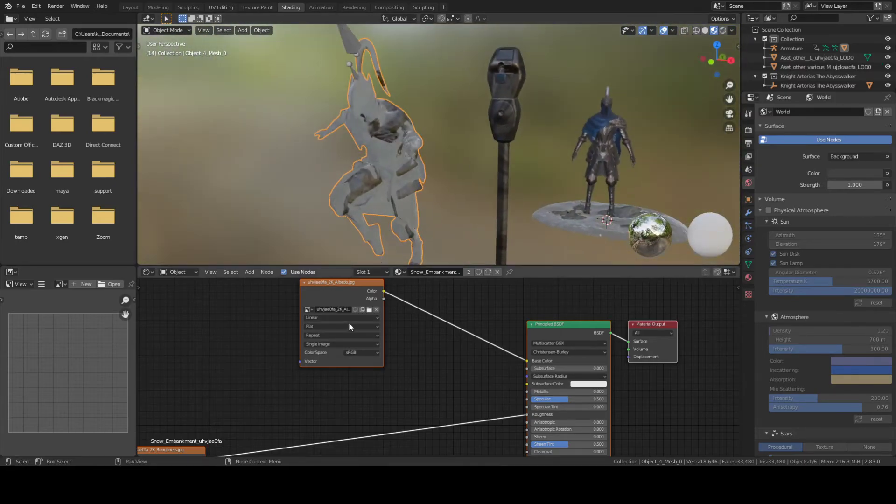
- Try the Box and Tube projections on the snow embankment material's albedo texture and compare them from different angles
{"action": "left_click", "coordinate": [343, 326]}
{"action": "left_click", "coordinate": [339, 340]}
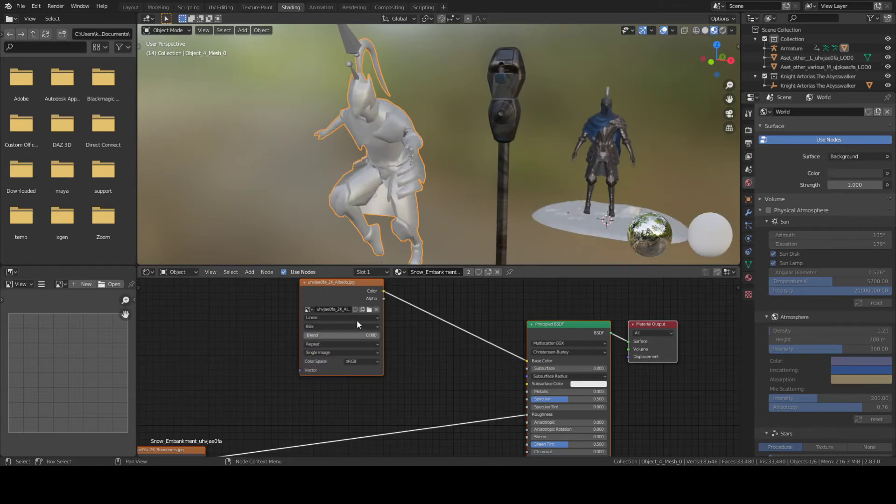
{"action": "middle_click_drag", "start_coordinate": [413, 176], "coordinate": [420, 200]}
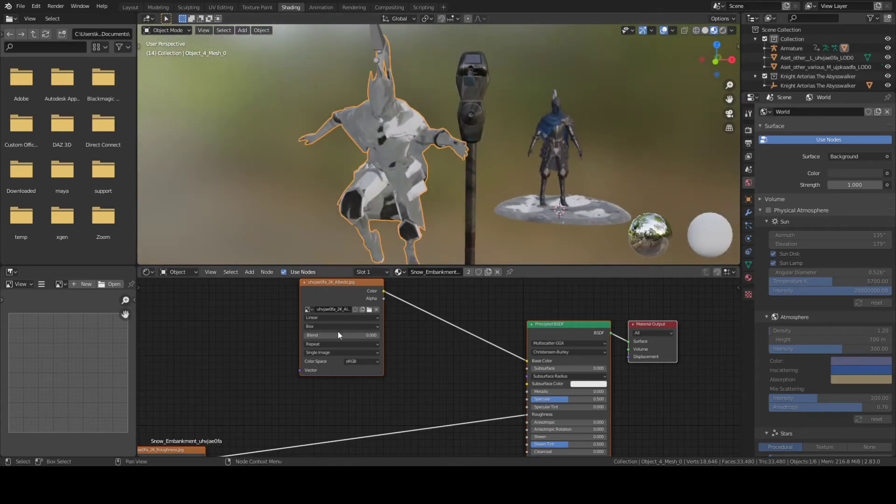
{"action": "left_click", "coordinate": [335, 327]}
{"action": "left_click", "coordinate": [330, 357]}
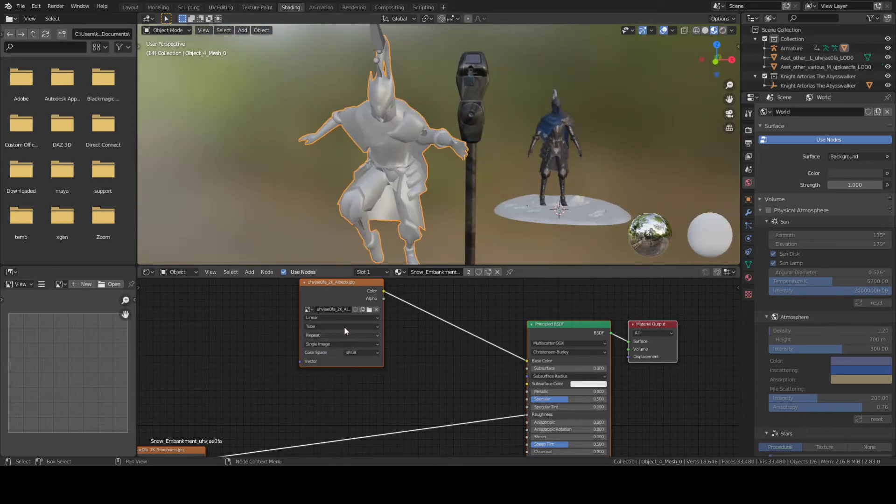
{"action": "mouse_move", "coordinate": [484, 204]}
{"action": "middle_mouse_down"}
{"action": "mouse_move", "coordinate": [466, 202]}
{"action": "mouse_move", "coordinate": [494, 198]}
{"action": "mouse_move", "coordinate": [458, 201]}
{"action": "mouse_move", "coordinate": [324, 248]}
{"action": "mouse_move", "coordinate": [452, 180]}
{"action": "mouse_move", "coordinate": [398, 240]}
{"action": "middle_mouse_up"}
- Try the Flat projection on the snow albedo texture, then set it to Sphere and check the knight's surface
{"action": "left_click", "coordinate": [335, 327]}
{"action": "left_click", "coordinate": [335, 326]}
{"action": "left_click", "coordinate": [335, 326]}
{"action": "left_click", "coordinate": [335, 326]}
{"action": "left_click", "coordinate": [336, 326]}
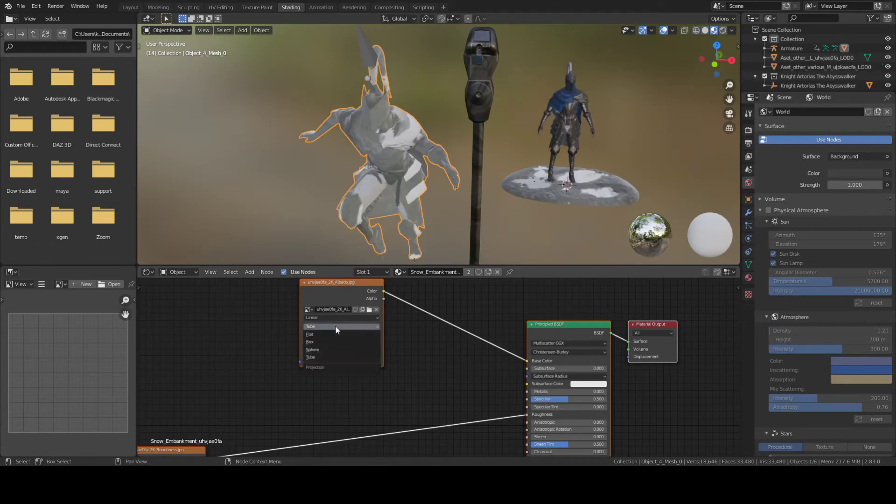
{"action": "left_click", "coordinate": [329, 334]}
{"action": "left_click", "coordinate": [333, 326]}
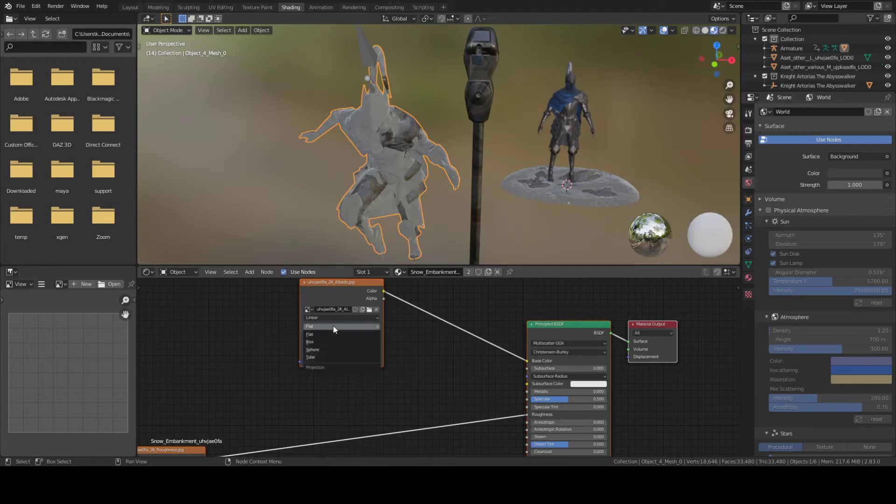
{"action": "left_click", "coordinate": [329, 350]}
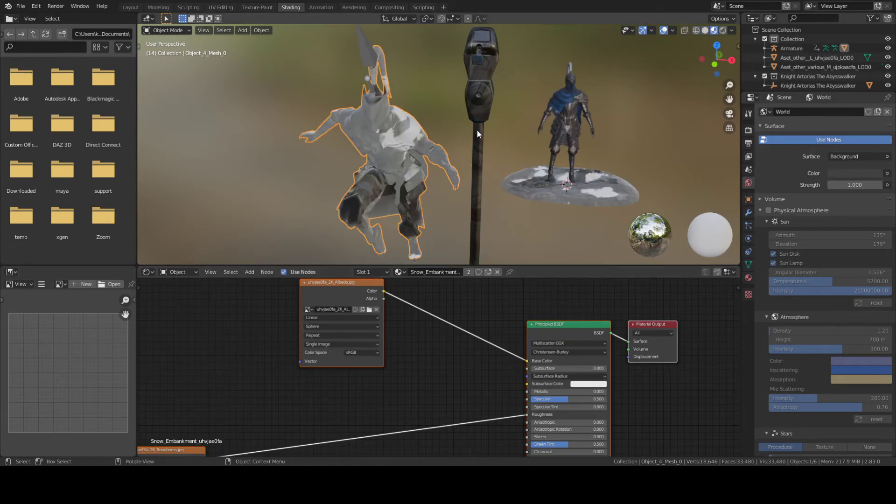
{"action": "middle_click_drag", "start_coordinate": [441, 160], "coordinate": [453, 188]}
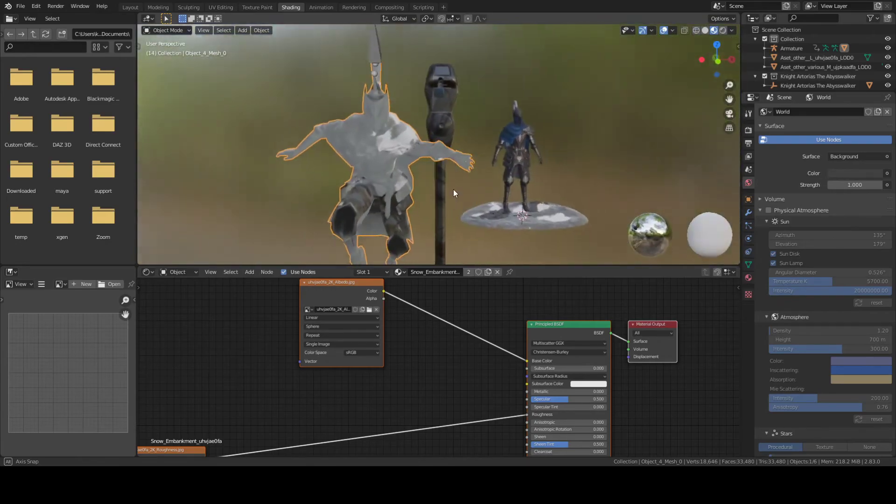
- Assign the Parking_Meter material back to the running knight
{"action": "left_click", "coordinate": [398, 272]}
{"action": "left_click", "coordinate": [416, 304]}
{"action": "middle_click_drag", "start_coordinate": [449, 255], "coordinate": [343, 115]}
{"action": "middle_click_drag", "start_coordinate": [245, 78], "coordinate": [379, 126]}
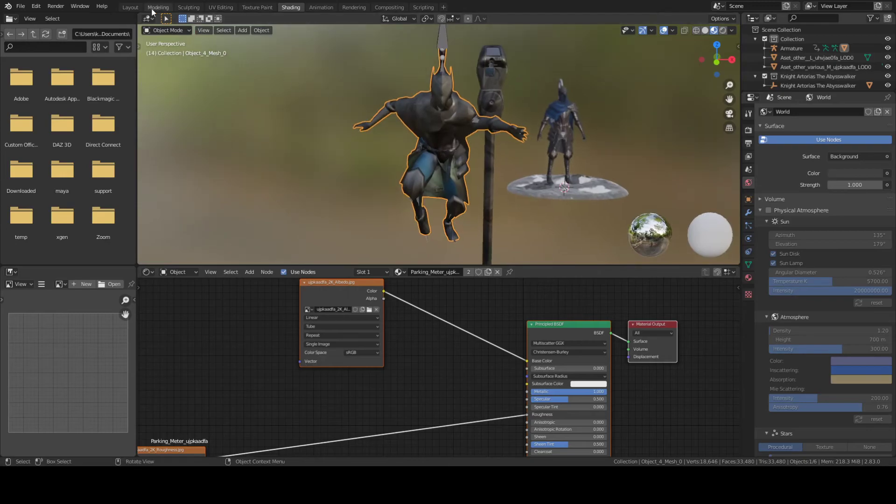
- Switch to the Layout workspace and display the scene in Rendered shading
{"action": "left_click", "coordinate": [133, 7]}
{"action": "mouse_move", "coordinate": [340, 159]}
{"action": "middle_mouse_down"}
{"action": "mouse_move", "coordinate": [393, 147]}
{"action": "mouse_move", "coordinate": [321, 150]}
{"action": "mouse_move", "coordinate": [413, 175]}
{"action": "mouse_move", "coordinate": [467, 154]}
{"action": "middle_mouse_up"}
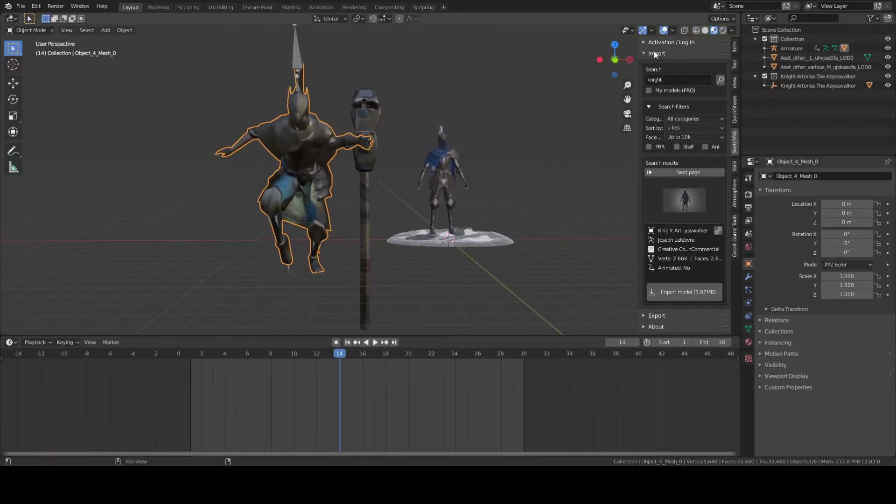
{"action": "left_click", "coordinate": [723, 30]}
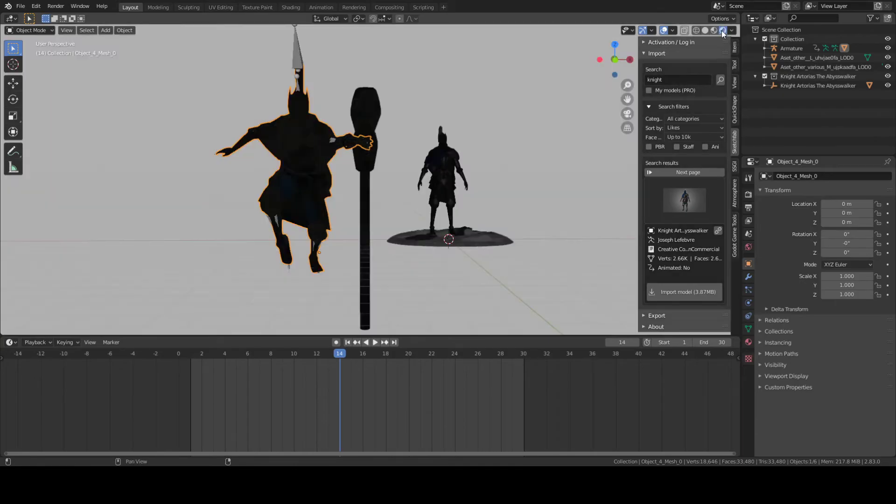
- Add a point light and place it above the ground between the parking meter and the standing knight
{"action": "left_click", "coordinate": [105, 30]}
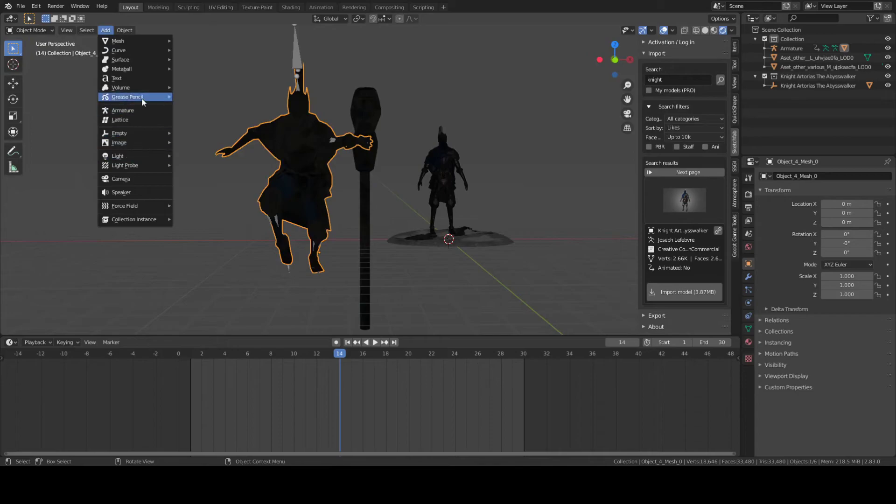
{"action": "mouse_move", "coordinate": [138, 155]}
{"action": "left_click", "coordinate": [202, 156]}
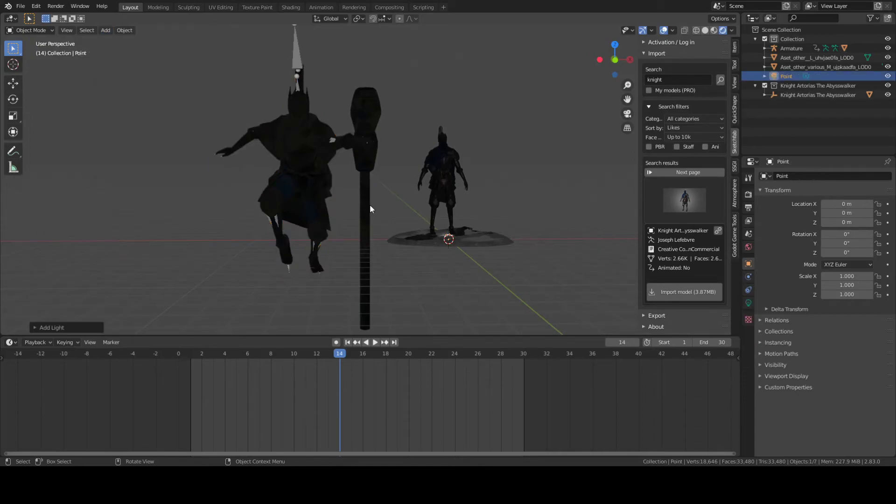
{"action": "key", "text": "g"}
{"action": "left_click", "coordinate": [404, 124]}
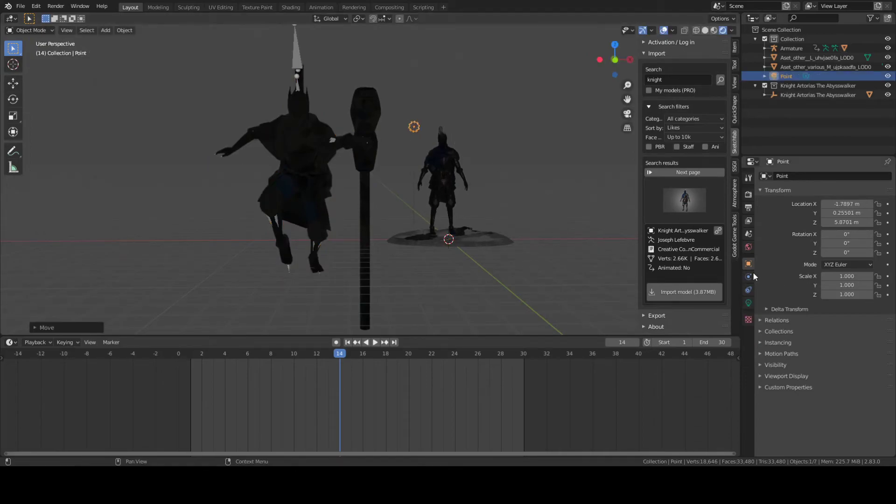
- Give the point light a light red color and set its power to 10000 W
{"action": "left_click", "coordinate": [748, 303]}
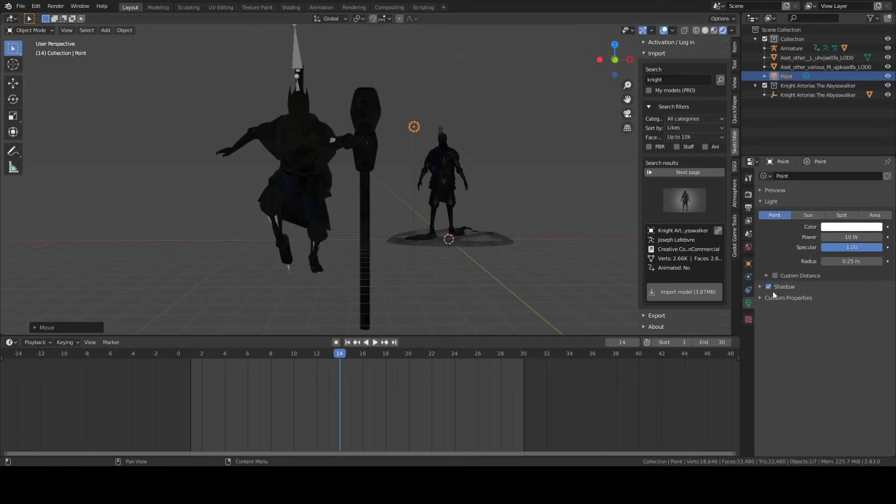
{"action": "left_click", "coordinate": [847, 228]}
{"action": "left_click", "coordinate": [852, 246]}
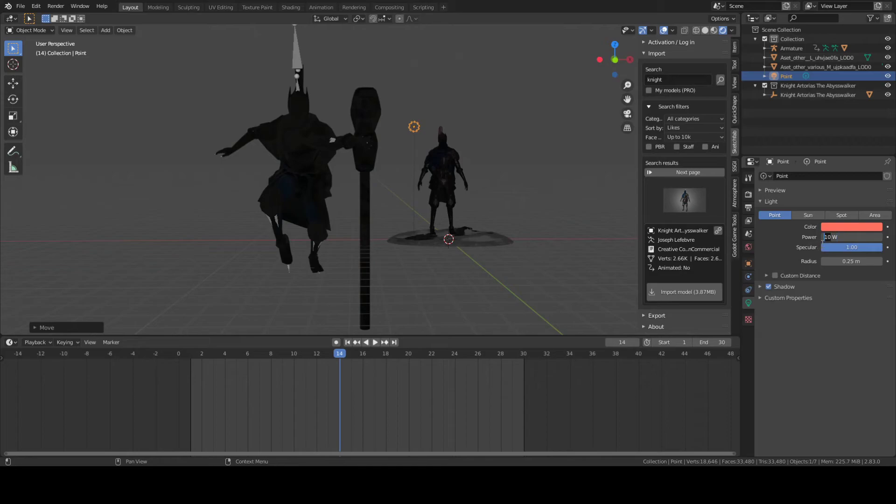
{"action": "key", "text": "Return"}
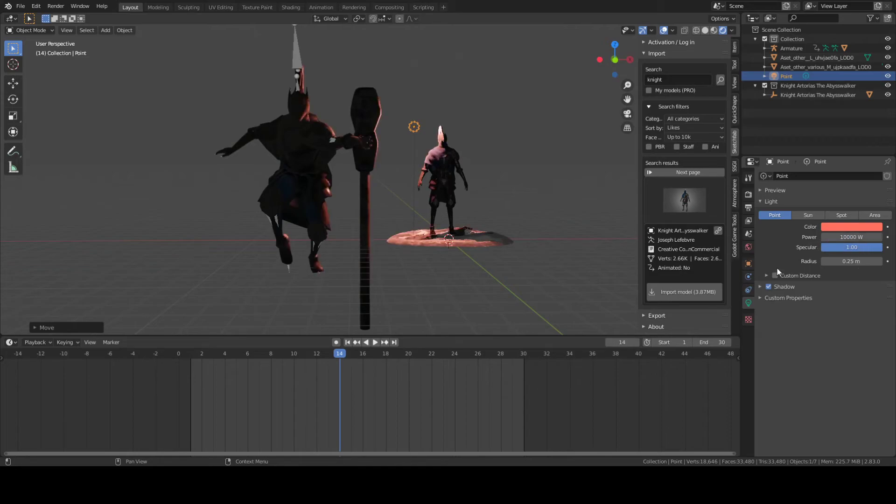
- Move the red point light next to the running knight, on the side away from the parking meter
{"action": "mouse_move", "coordinate": [456, 128]}
{"action": "middle_mouse_down"}
{"action": "mouse_move", "coordinate": [437, 161]}
{"action": "mouse_move", "coordinate": [417, 165]}
{"action": "mouse_move", "coordinate": [464, 128]}
{"action": "middle_mouse_up"}
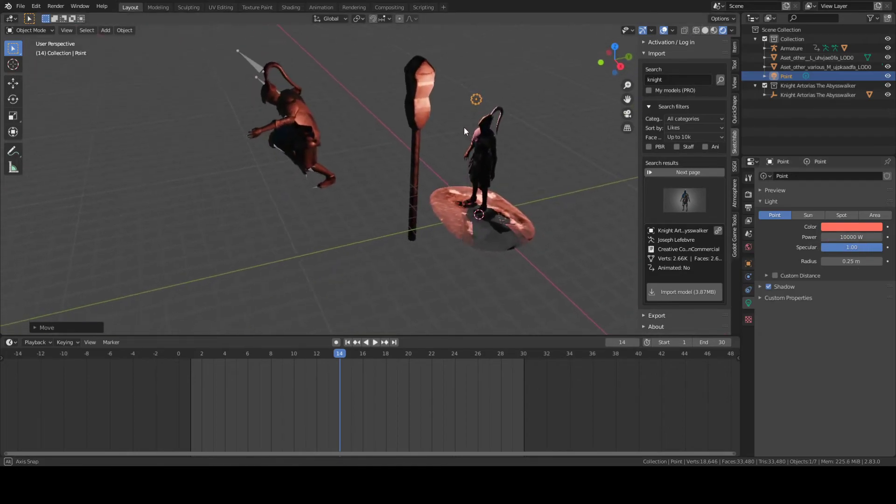
{"action": "key", "text": "g"}
{"action": "left_click", "coordinate": [236, 47]}
{"action": "middle_click_drag", "start_coordinate": [295, 119], "coordinate": [318, 173]}
{"action": "key", "text": "g"}
{"action": "left_click", "coordinate": [275, 173]}
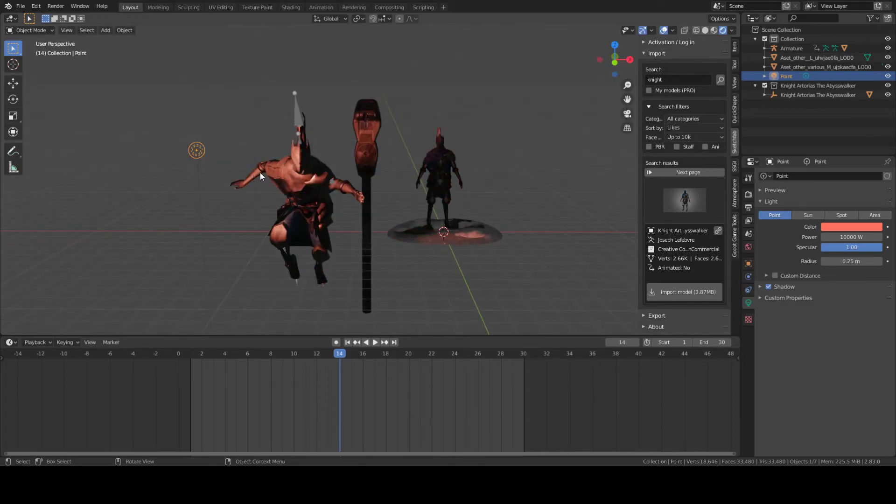
- Duplicate the point light, place the copy above the standing knight and change its color to saturated blue
{"action": "key", "text": "shift+d"}
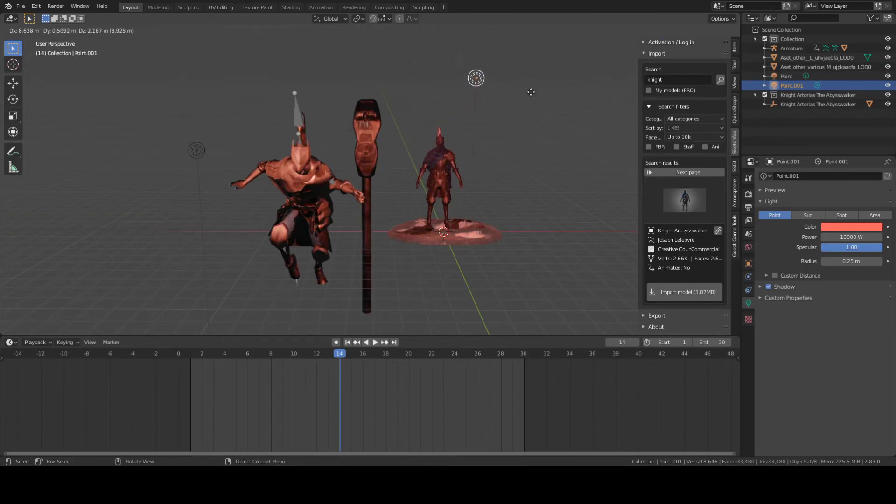
{"action": "left_click", "coordinate": [530, 95]}
{"action": "left_click", "coordinate": [852, 226]}
{"action": "left_click", "coordinate": [826, 134]}
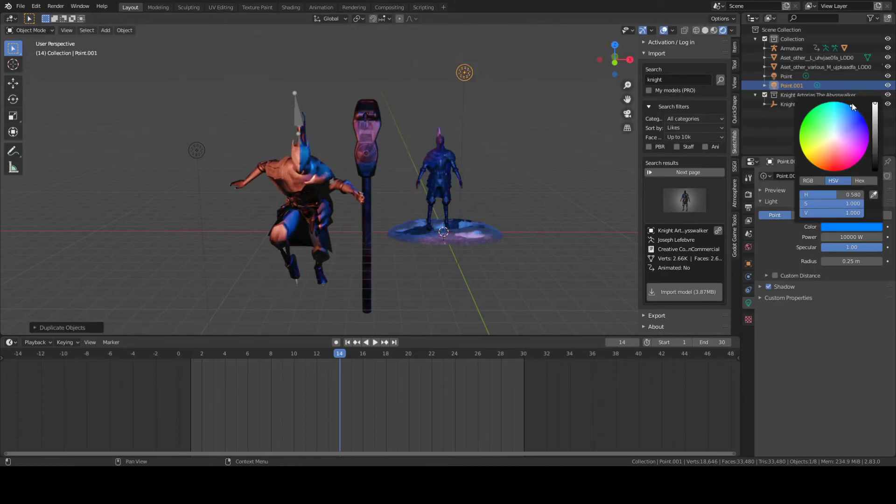
- Select the running knight, then scrub and play its animation to check it under the red and blue lights
{"action": "left_click", "coordinate": [392, 128]}
{"action": "middle_click_drag", "start_coordinate": [392, 128], "coordinate": [382, 219]}
{"action": "left_click", "coordinate": [403, 192]}
{"action": "left_click_drag", "start_coordinate": [340, 352], "coordinate": [178, 359]}
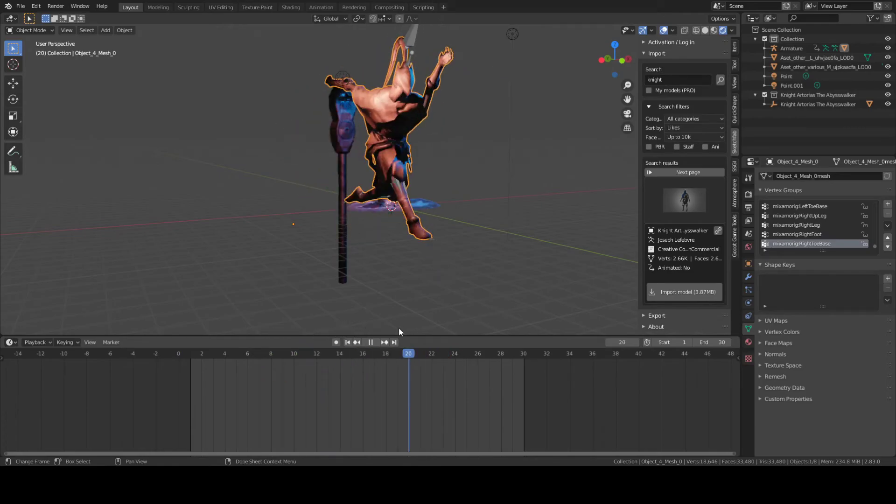
{"action": "left_click_drag", "start_coordinate": [371, 327], "coordinate": [329, 337]}
{"action": "key", "text": "space"}
{"action": "middle_click_drag", "start_coordinate": [411, 161], "coordinate": [396, 177]}
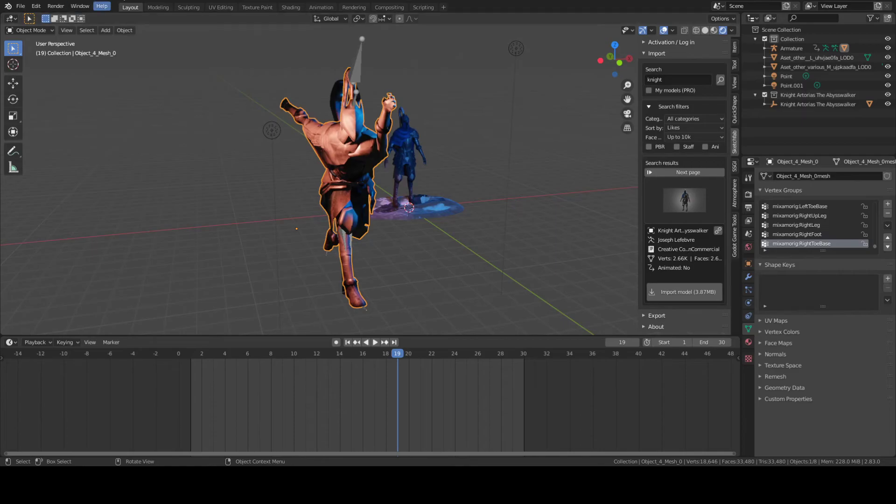
- Select the running knight's armature and switch it to Pose Mode
{"action": "middle_click_drag", "start_coordinate": [365, 195], "coordinate": [337, 142]}
{"action": "left_click", "coordinate": [357, 76]}
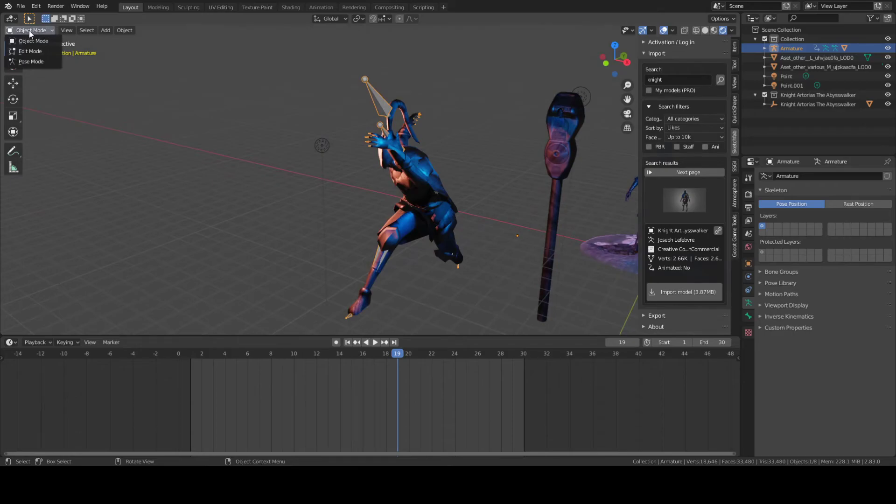
{"action": "left_click", "coordinate": [32, 61]}
{"action": "mouse_move", "coordinate": [449, 172]}
{"action": "middle_mouse_down"}
{"action": "mouse_move", "coordinate": [528, 160]}
{"action": "mouse_move", "coordinate": [481, 240]}
{"action": "mouse_move", "coordinate": [489, 185]}
{"action": "mouse_move", "coordinate": [439, 188]}
{"action": "mouse_move", "coordinate": [466, 181]}
{"action": "mouse_move", "coordinate": [464, 171]}
{"action": "middle_mouse_up"}
- Cycle the viewport through Solid, Rendered and Material Preview shading, and finish in Wireframe
{"action": "key", "text": "z"}
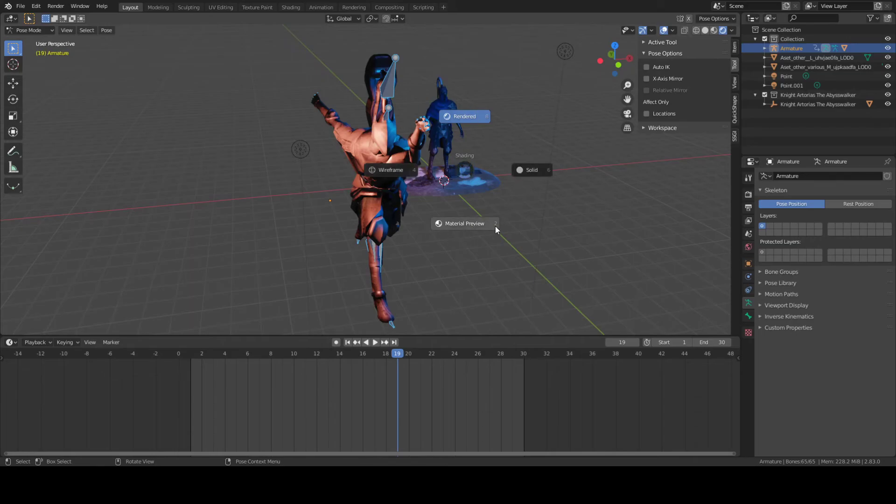
{"action": "left_click", "coordinate": [544, 172]}
{"action": "key", "text": "z"}
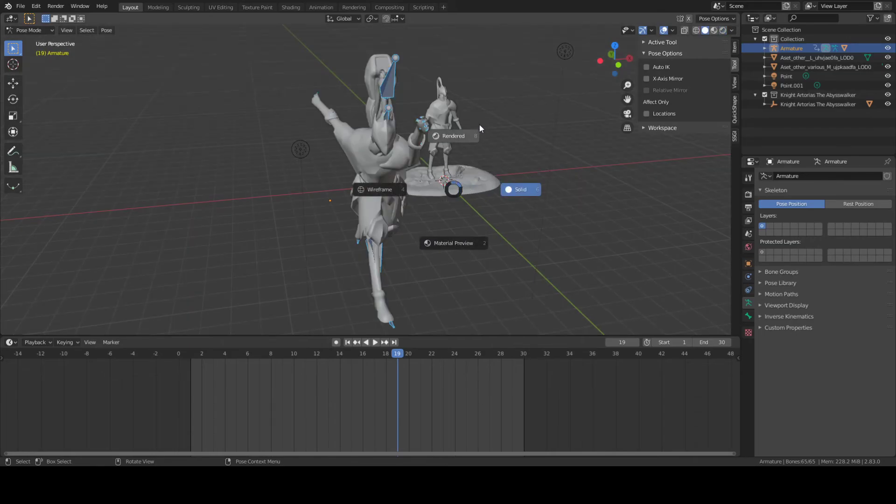
{"action": "left_click", "coordinate": [480, 125]}
{"action": "key", "text": "z"}
{"action": "left_click", "coordinate": [390, 177]}
{"action": "key", "text": "z"}
{"action": "left_click", "coordinate": [463, 244]}
{"action": "key", "text": "z"}
{"action": "left_click", "coordinate": [548, 160]}
{"action": "key", "text": "z"}
{"action": "left_click", "coordinate": [478, 144]}
{"action": "key", "text": "z"}
{"action": "left_click", "coordinate": [386, 158]}
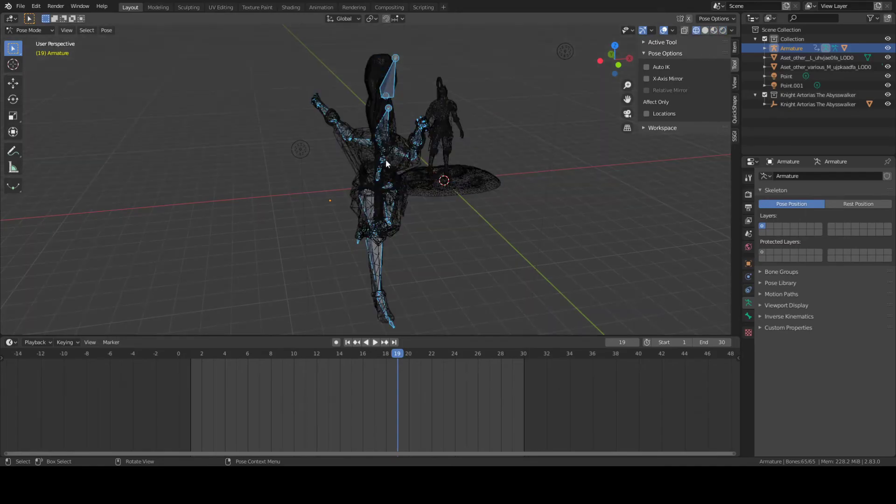
- Select the left upper arm bone and swing the raised arm down in front of the body
{"action": "middle_click_drag", "start_coordinate": [443, 163], "coordinate": [452, 123]}
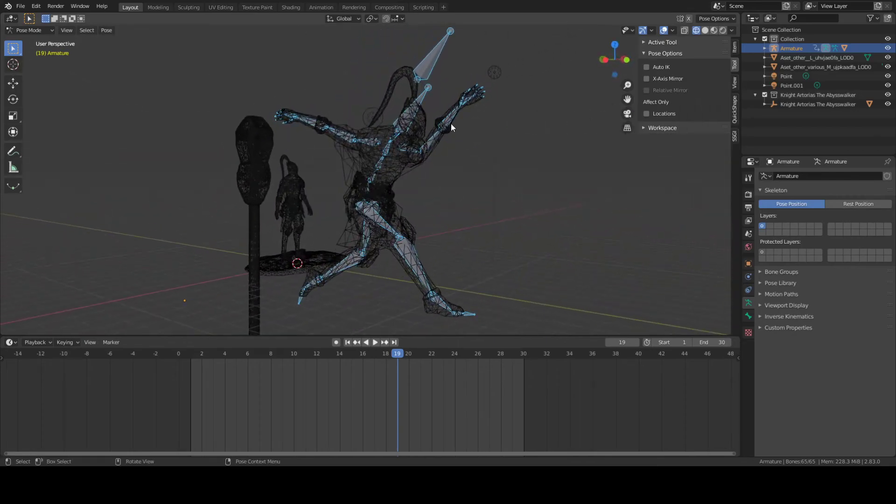
{"action": "left_click", "coordinate": [453, 123]}
{"action": "left_click", "coordinate": [432, 151]}
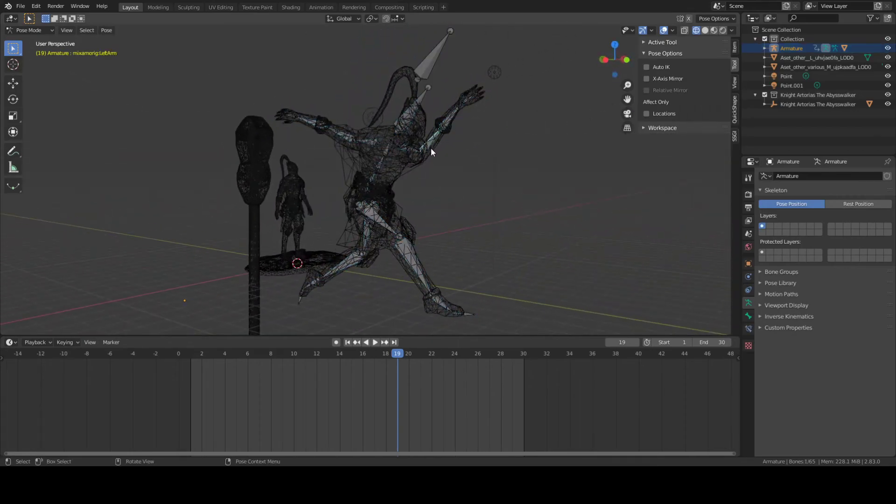
{"action": "left_click_drag", "start_coordinate": [436, 143], "coordinate": [438, 194]}
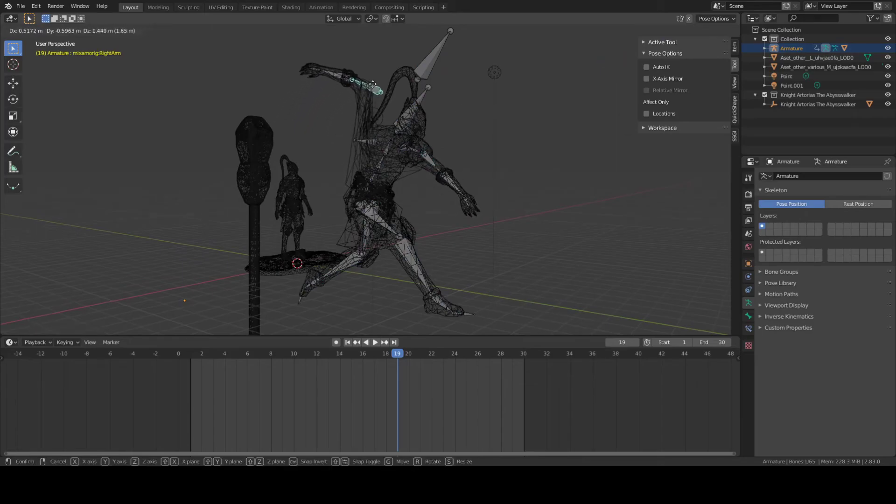
- Move and rotate the right upper arm bone down beside the body, then reposition the left upper arm bone
{"action": "left_click", "coordinate": [355, 154]}
{"action": "middle_click_drag", "start_coordinate": [355, 154], "coordinate": [431, 208]}
{"action": "key", "text": "r"}
{"action": "left_click", "coordinate": [334, 178]}
{"action": "key", "text": "g"}
{"action": "left_click", "coordinate": [429, 207]}
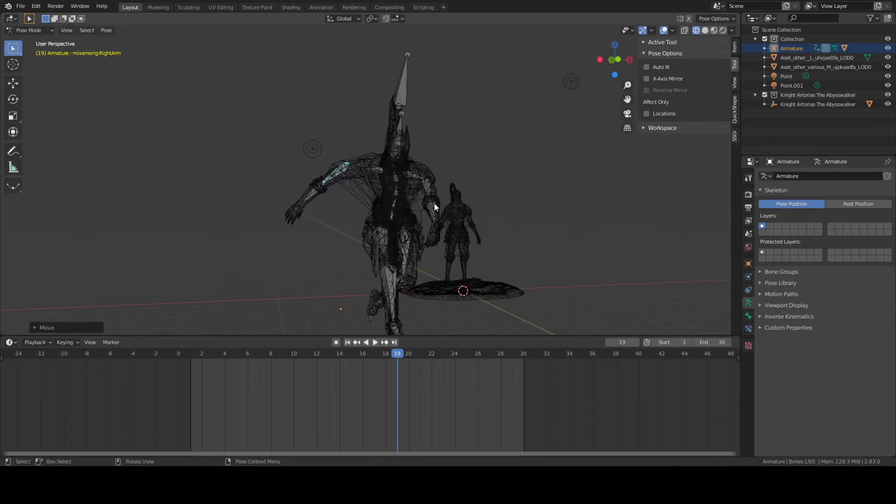
{"action": "left_click", "coordinate": [430, 189]}
{"action": "middle_click_drag", "start_coordinate": [428, 189], "coordinate": [317, 196]}
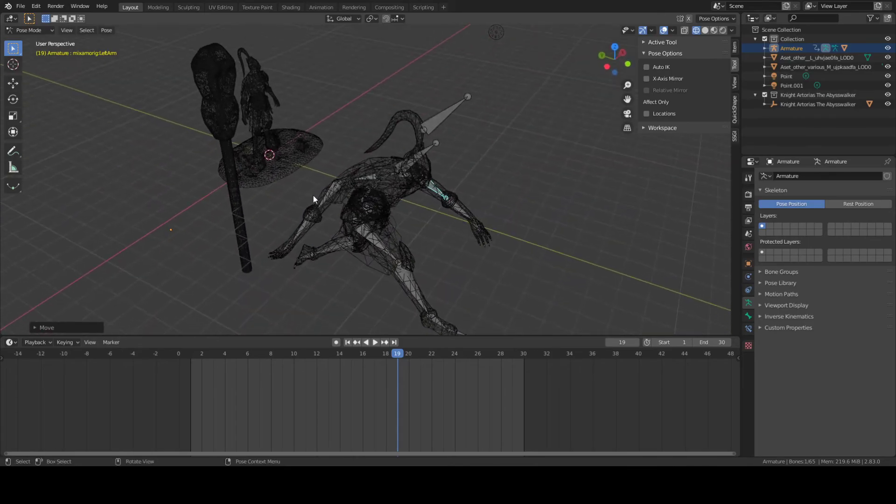
- Select the right upper leg bone and rotate it to change the leg's pose
{"action": "middle_click_drag", "start_coordinate": [425, 207], "coordinate": [392, 235]}
{"action": "left_click", "coordinate": [401, 240]}
{"action": "key", "text": "r"}
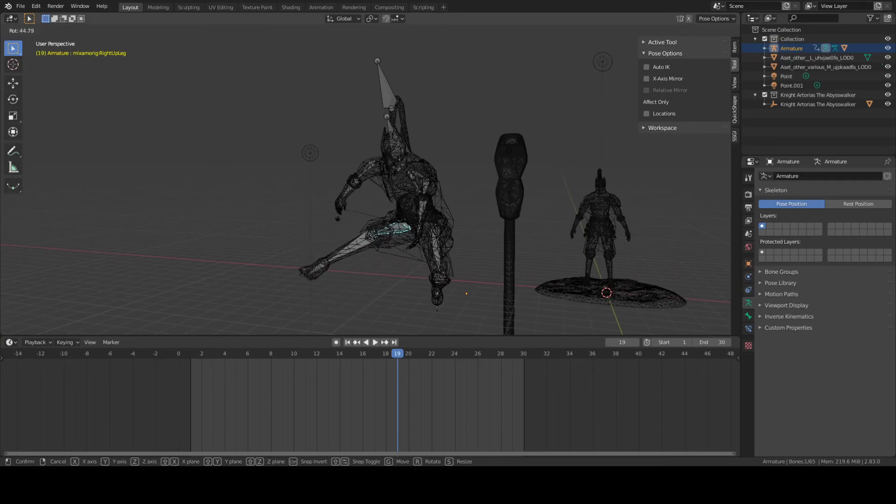
{"action": "left_click", "coordinate": [388, 276]}
- Switch the viewport to Rendered shading and collapse the Pose Options section while viewing the posed knight
{"action": "middle_click_drag", "start_coordinate": [389, 276], "coordinate": [478, 228]}
{"action": "key", "text": "z"}
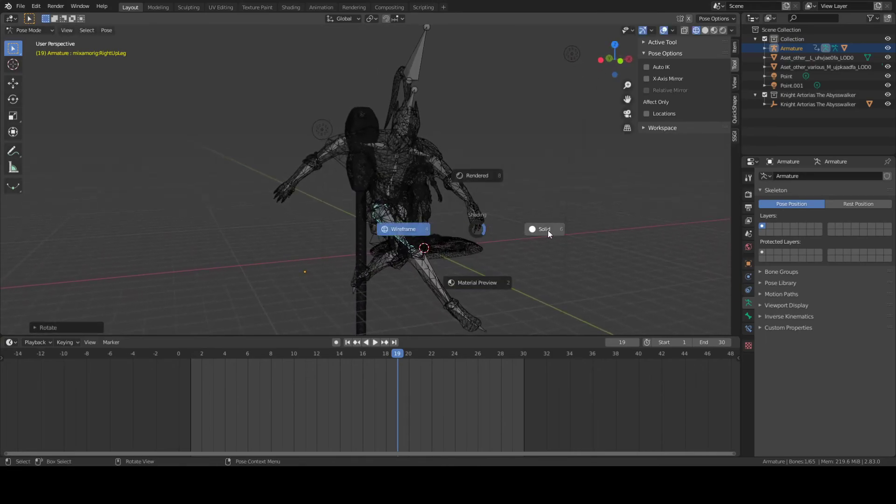
{"action": "left_click", "coordinate": [486, 172]}
{"action": "mouse_move", "coordinate": [501, 172]}
{"action": "middle_mouse_down"}
{"action": "mouse_move", "coordinate": [387, 198]}
{"action": "mouse_move", "coordinate": [505, 190]}
{"action": "mouse_move", "coordinate": [441, 172]}
{"action": "mouse_move", "coordinate": [424, 195]}
{"action": "mouse_move", "coordinate": [371, 165]}
{"action": "mouse_move", "coordinate": [361, 173]}
{"action": "mouse_move", "coordinate": [434, 161]}
{"action": "middle_mouse_up"}
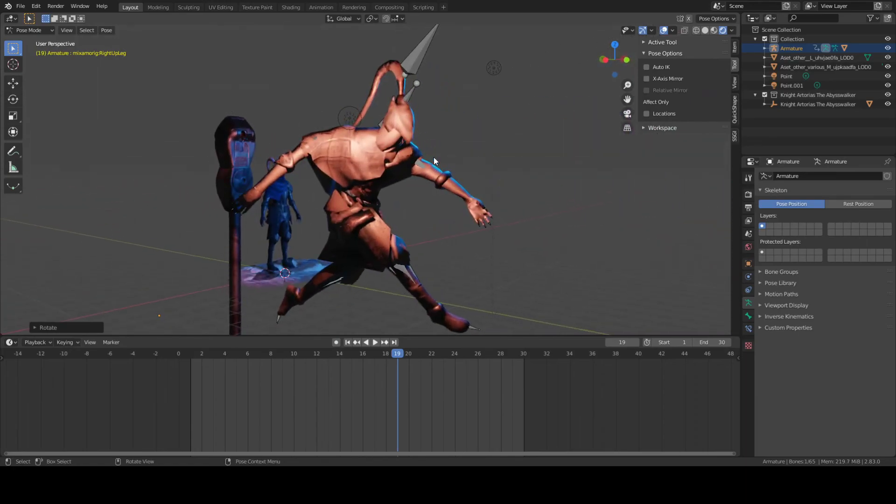
{"action": "left_click", "coordinate": [643, 53]}
{"action": "middle_click_drag", "start_coordinate": [513, 108], "coordinate": [588, 62]}
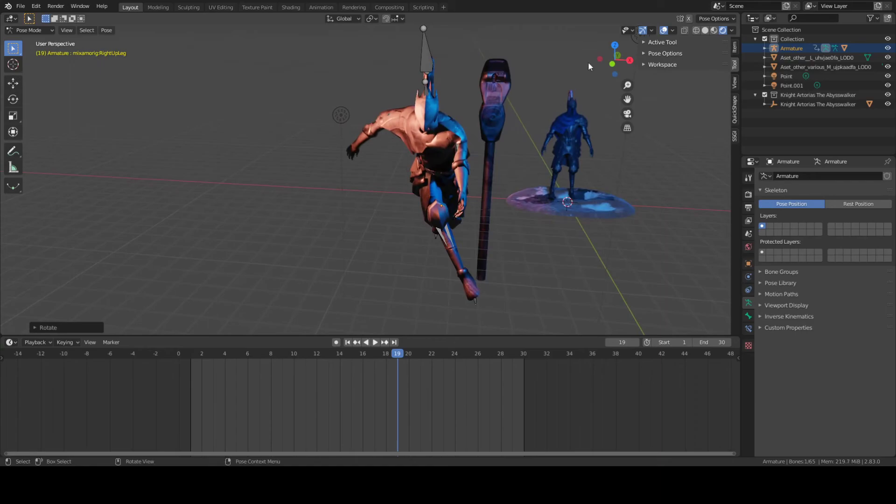
- Toggle the viewport overlays off and on repeatedly to compare the rendered scene with and without them
{"action": "left_click", "coordinate": [666, 30]}
{"action": "middle_click_drag", "start_coordinate": [533, 124], "coordinate": [584, 105]}
{"action": "left_click", "coordinate": [663, 30]}
{"action": "left_click", "coordinate": [665, 30]}
{"action": "left_click", "coordinate": [663, 31]}
{"action": "left_click", "coordinate": [663, 30]}
{"action": "left_click", "coordinate": [662, 30]}
{"action": "mouse_move", "coordinate": [519, 172]}
{"action": "middle_mouse_down"}
{"action": "mouse_move", "coordinate": [467, 228]}
{"action": "mouse_move", "coordinate": [522, 181]}
{"action": "mouse_move", "coordinate": [478, 194]}
{"action": "mouse_move", "coordinate": [509, 177]}
{"action": "middle_mouse_up"}
{"action": "left_click", "coordinate": [663, 29]}
{"action": "mouse_move", "coordinate": [590, 95]}
{"action": "middle_mouse_down"}
{"action": "mouse_move", "coordinate": [489, 145]}
{"action": "mouse_move", "coordinate": [514, 126]}
{"action": "mouse_move", "coordinate": [540, 142]}
{"action": "mouse_move", "coordinate": [494, 182]}
{"action": "mouse_move", "coordinate": [486, 152]}
{"action": "mouse_move", "coordinate": [586, 134]}
{"action": "mouse_move", "coordinate": [483, 178]}
{"action": "mouse_move", "coordinate": [458, 168]}
{"action": "mouse_move", "coordinate": [555, 164]}
{"action": "mouse_move", "coordinate": [423, 165]}
{"action": "mouse_move", "coordinate": [554, 141]}
{"action": "middle_mouse_up"}
- Compare the scene in Solid and Wireframe shading with gizmos hidden, and return to Rendered shading with gizmos and overlays shown
{"action": "left_click", "coordinate": [642, 30]}
{"action": "left_click", "coordinate": [706, 30]}
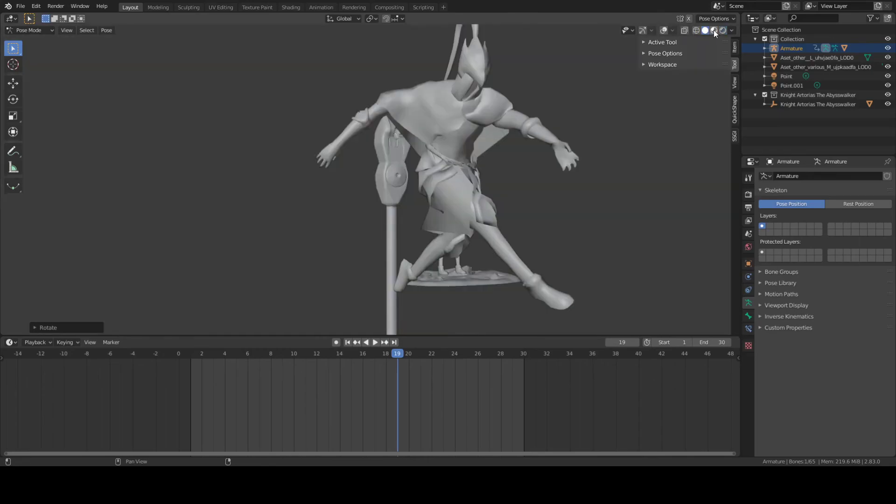
{"action": "left_click", "coordinate": [696, 30]}
{"action": "left_click", "coordinate": [642, 31]}
{"action": "left_click", "coordinate": [664, 30]}
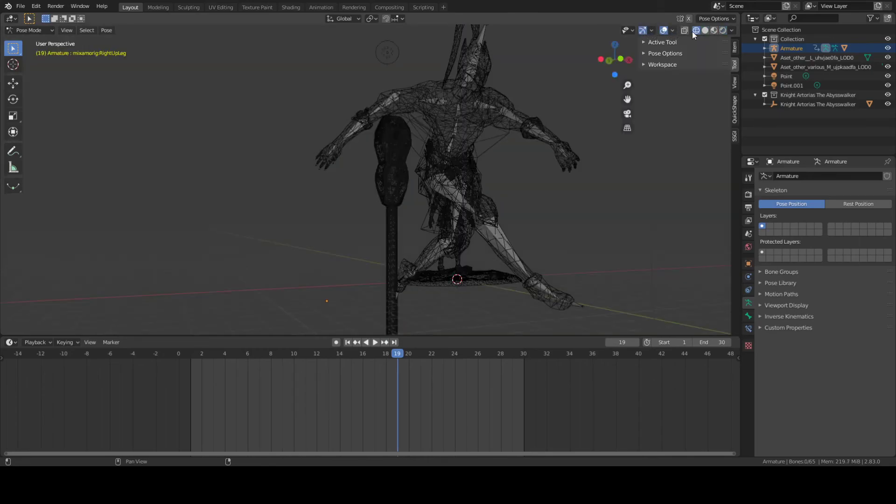
{"action": "left_click", "coordinate": [706, 31]}
{"action": "left_click", "coordinate": [723, 30]}
- Select the left forearm bone, change the selection to the bone above the knight's head, and return the armature to Object Mode
{"action": "mouse_move", "coordinate": [537, 154]}
{"action": "middle_mouse_down"}
{"action": "mouse_move", "coordinate": [478, 146]}
{"action": "mouse_move", "coordinate": [513, 149]}
{"action": "mouse_move", "coordinate": [439, 178]}
{"action": "mouse_move", "coordinate": [478, 167]}
{"action": "mouse_move", "coordinate": [441, 184]}
{"action": "mouse_move", "coordinate": [453, 177]}
{"action": "middle_mouse_up"}
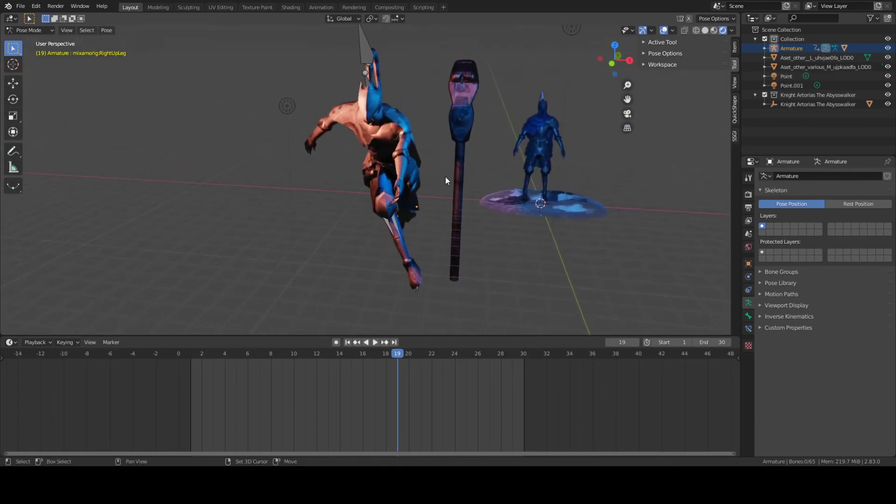
{"action": "left_click", "coordinate": [413, 149]}
{"action": "middle_click_drag", "start_coordinate": [413, 150], "coordinate": [479, 180]}
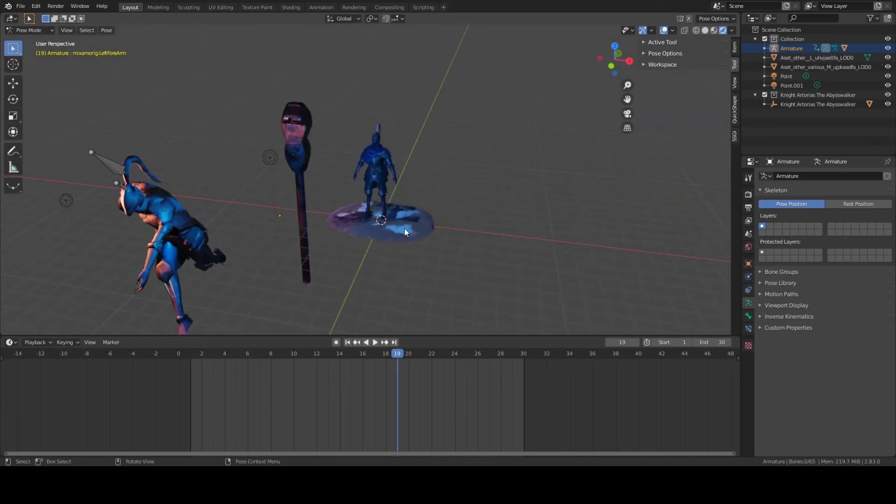
{"action": "middle_click_drag", "start_coordinate": [202, 183], "coordinate": [290, 149]}
{"action": "middle_click_drag", "start_coordinate": [328, 119], "coordinate": [304, 107]}
{"action": "left_click", "coordinate": [309, 113]}
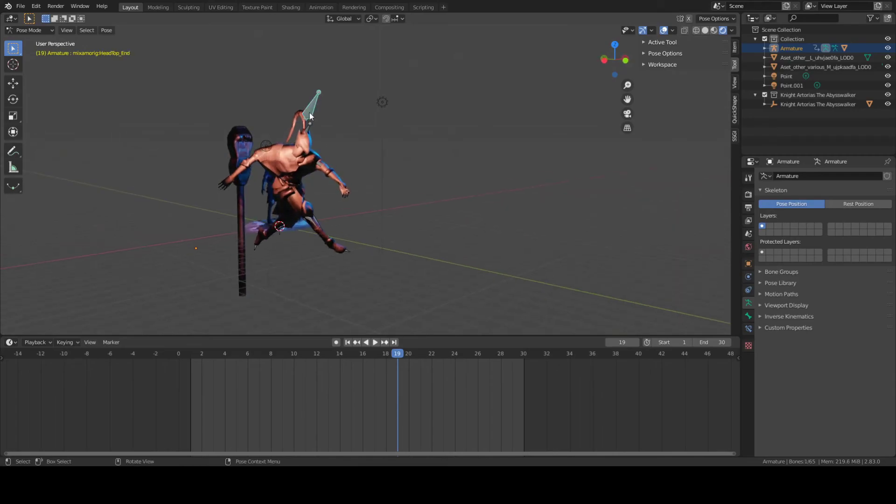
{"action": "left_click", "coordinate": [36, 31]}
{"action": "left_click", "coordinate": [33, 41]}
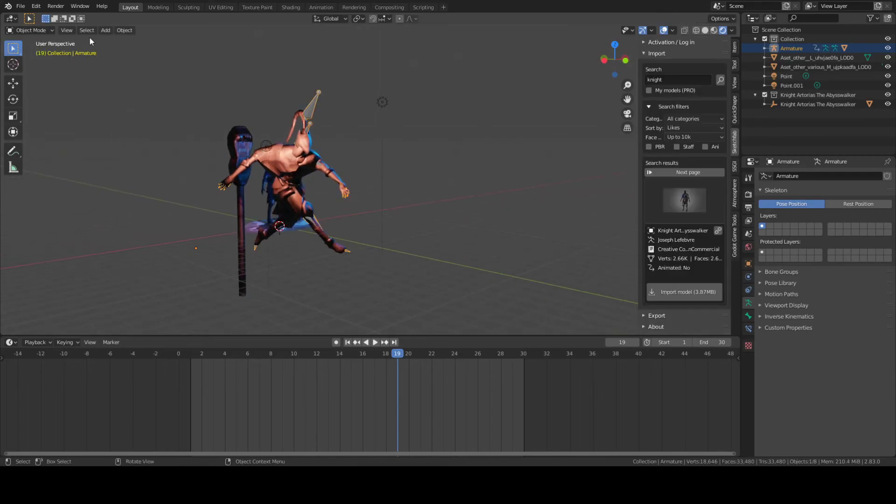
- Select the round rock ground, scale it up into a wide terrain, and raise it around the characters
{"action": "left_click", "coordinate": [350, 123]}
{"action": "middle_click_drag", "start_coordinate": [307, 102], "coordinate": [245, 153]}
{"action": "left_click", "coordinate": [31, 30]}
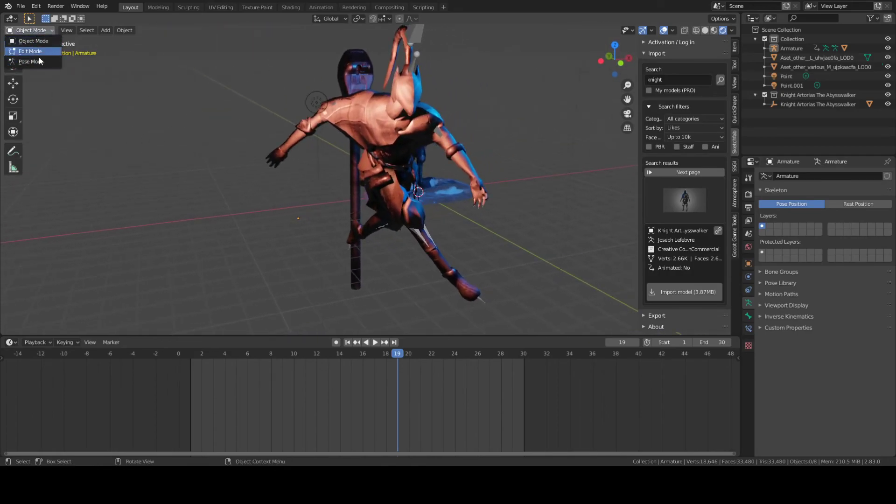
{"action": "middle_click_drag", "start_coordinate": [505, 91], "coordinate": [373, 161]}
{"action": "left_click", "coordinate": [373, 199]}
{"action": "middle_click_drag", "start_coordinate": [444, 158], "coordinate": [450, 178]}
{"action": "key", "text": "s"}
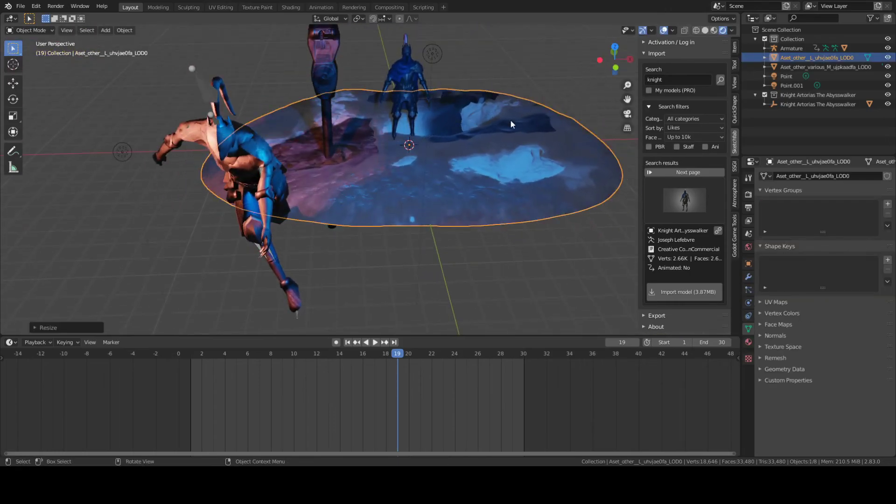
{"action": "left_click", "coordinate": [422, 160]}
{"action": "middle_click_drag", "start_coordinate": [421, 160], "coordinate": [384, 181]}
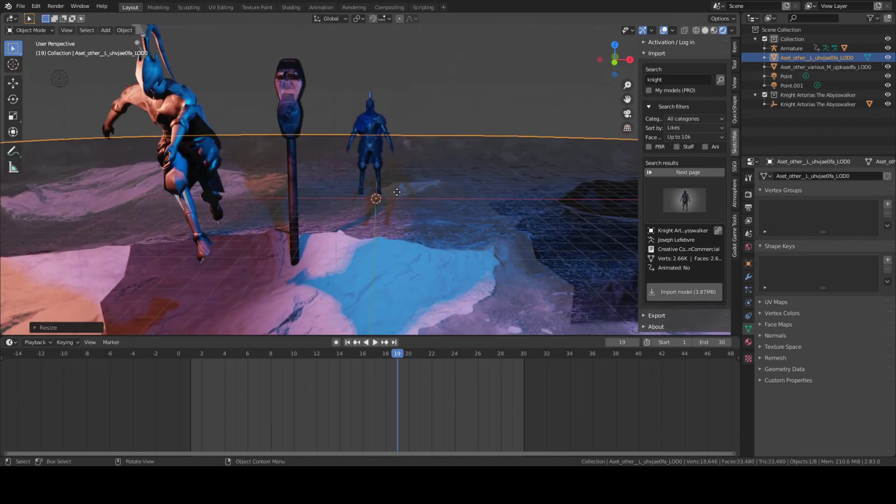
{"action": "key", "text": "g"}
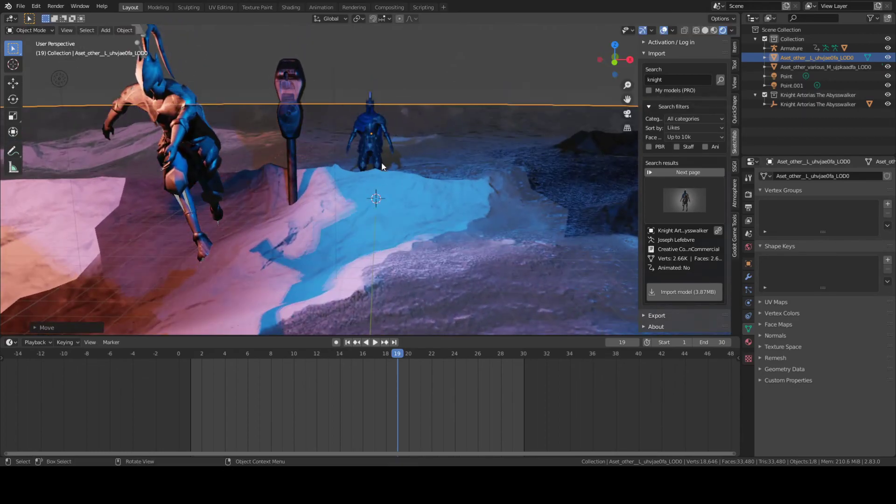
{"action": "left_click", "coordinate": [381, 142]}
- Duplicate the terrain, scale the copy down and move it above the knight
{"action": "mouse_move", "coordinate": [381, 142]}
{"action": "middle_mouse_down"}
{"action": "mouse_move", "coordinate": [417, 149]}
{"action": "mouse_move", "coordinate": [387, 143]}
{"action": "mouse_move", "coordinate": [417, 137]}
{"action": "mouse_move", "coordinate": [380, 178]}
{"action": "mouse_move", "coordinate": [378, 135]}
{"action": "middle_mouse_up"}
{"action": "key", "text": "shift+d"}
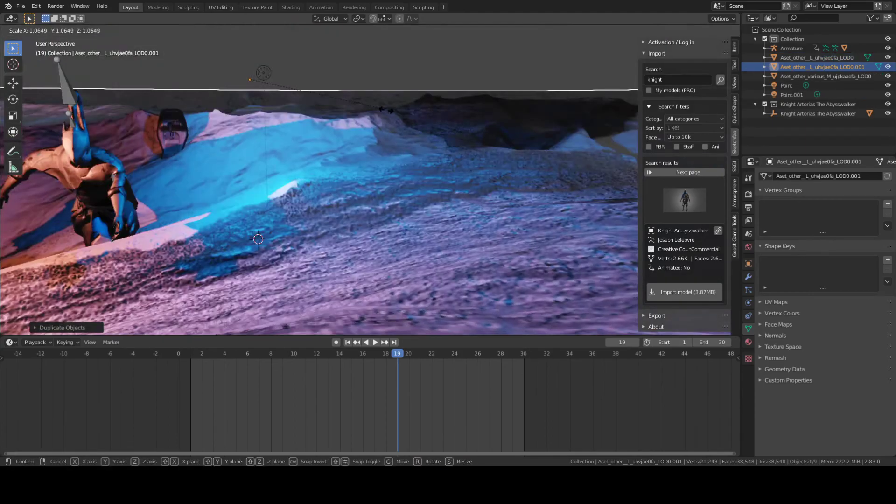
{"action": "key", "text": "s"}
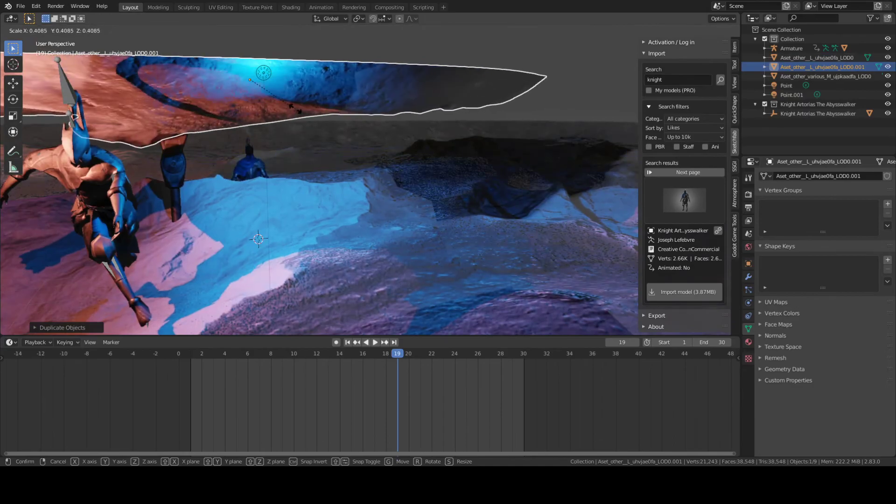
{"action": "left_click", "coordinate": [296, 106]}
{"action": "key", "text": "g"}
{"action": "left_click", "coordinate": [323, 75]}
- Enlarge the terrain copy and tilt it into a rock overhang above the knight
{"action": "key", "text": "s"}
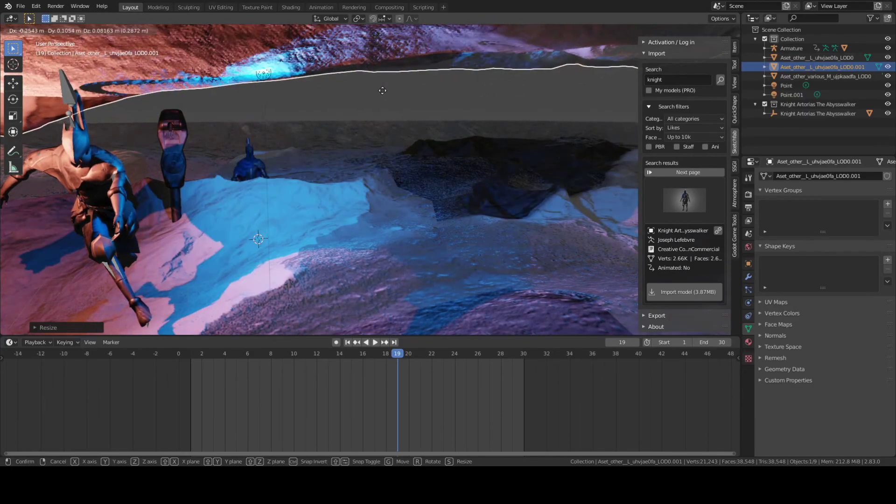
{"action": "right_click", "coordinate": [343, 80]}
{"action": "key", "text": "s"}
{"action": "left_click", "coordinate": [377, 95]}
{"action": "key", "text": "r"}
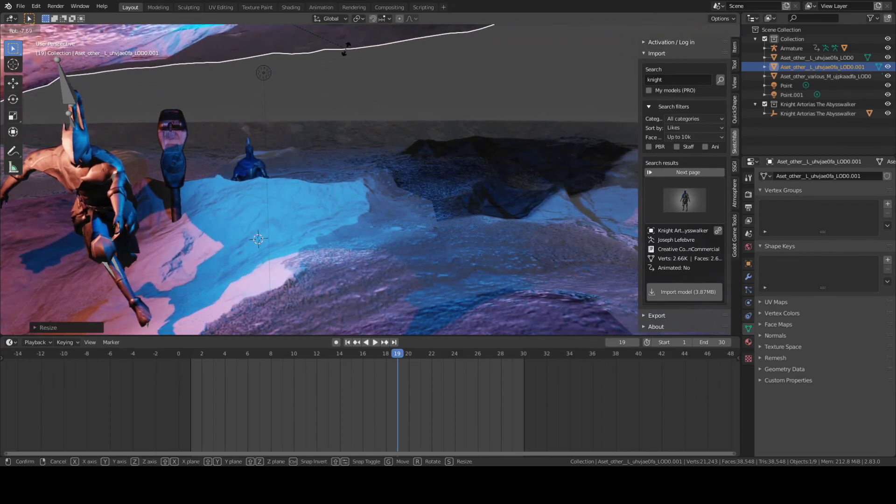
{"action": "left_click", "coordinate": [343, 78]}
- Examine the knight, terrain and rock overhang from several angles and distances
{"action": "middle_click_drag", "start_coordinate": [343, 78], "coordinate": [285, 234]}
{"action": "scroll", "coordinate": [304, 213], "scroll_direction": "down", "scroll_amount": 5}
{"action": "middle_click_drag", "start_coordinate": [317, 205], "coordinate": [416, 163]}
{"action": "left_click", "coordinate": [469, 133]}
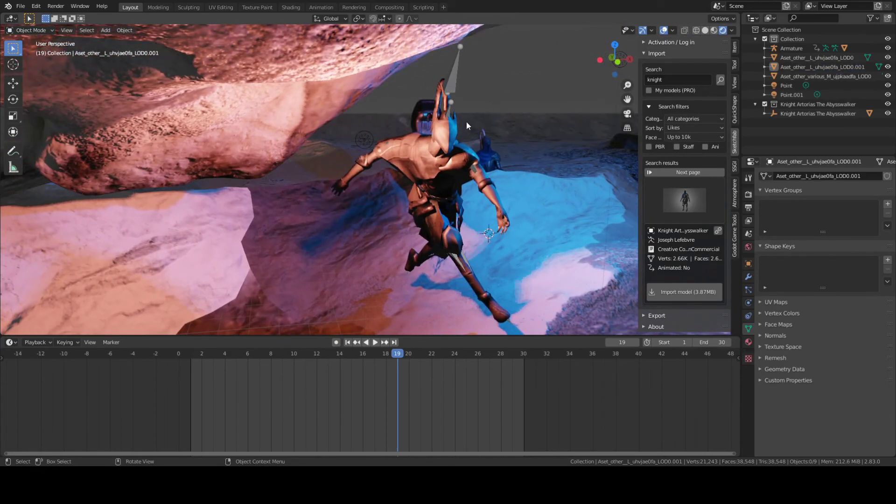
{"action": "mouse_move", "coordinate": [475, 126]}
{"action": "middle_mouse_down"}
{"action": "mouse_move", "coordinate": [495, 105]}
{"action": "mouse_move", "coordinate": [478, 108]}
{"action": "mouse_move", "coordinate": [472, 121]}
{"action": "middle_mouse_up"}
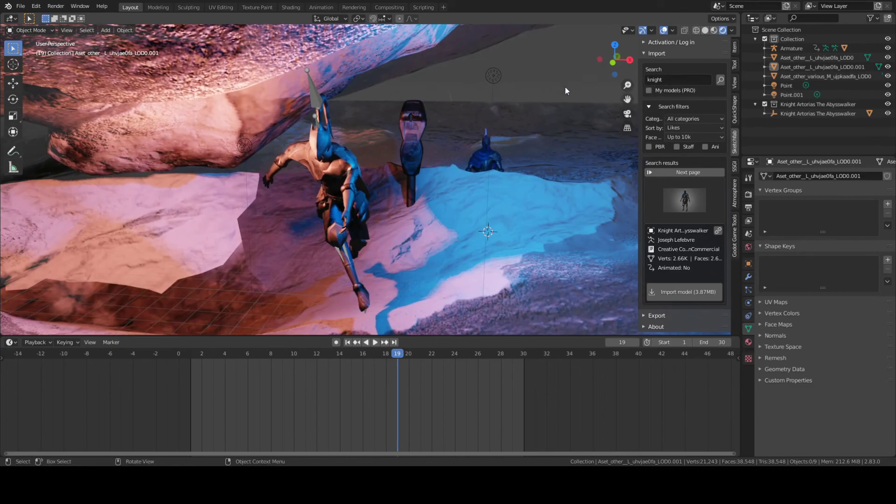
{"action": "mouse_move", "coordinate": [506, 198]}
{"action": "middle_mouse_down"}
{"action": "mouse_move", "coordinate": [479, 215]}
{"action": "mouse_move", "coordinate": [439, 217]}
{"action": "mouse_move", "coordinate": [439, 204]}
{"action": "mouse_move", "coordinate": [472, 194]}
{"action": "mouse_move", "coordinate": [441, 212]}
{"action": "mouse_move", "coordinate": [497, 202]}
{"action": "mouse_move", "coordinate": [500, 191]}
{"action": "middle_mouse_up"}
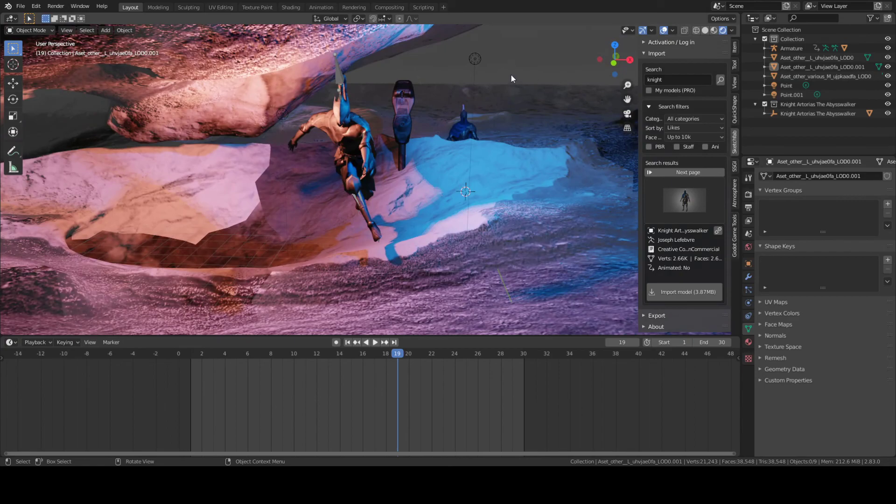
{"action": "middle_click_drag", "start_coordinate": [504, 93], "coordinate": [484, 160]}
{"action": "middle_click_drag", "start_coordinate": [493, 127], "coordinate": [491, 166]}
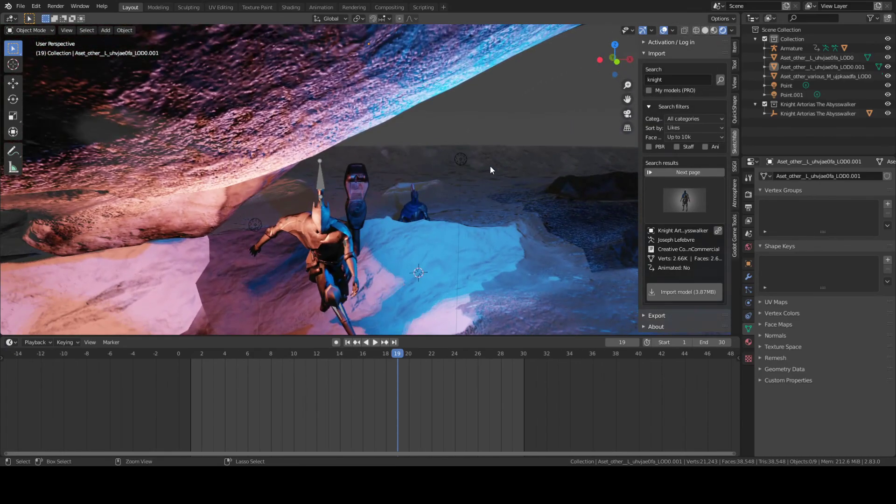
- Select the overhanging terrain copy and stretch it strongly along the global Z axis
{"action": "scroll", "coordinate": [467, 178], "scroll_direction": "down", "scroll_amount": 5}
{"action": "middle_click_drag", "start_coordinate": [427, 186], "coordinate": [364, 225]}
{"action": "left_click", "coordinate": [410, 186]}
{"action": "key", "text": "s"}
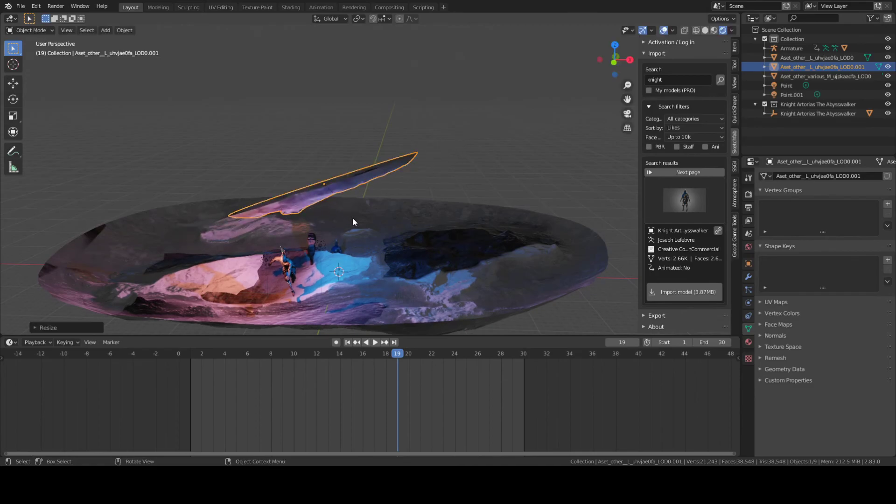
{"action": "key", "text": "z"}
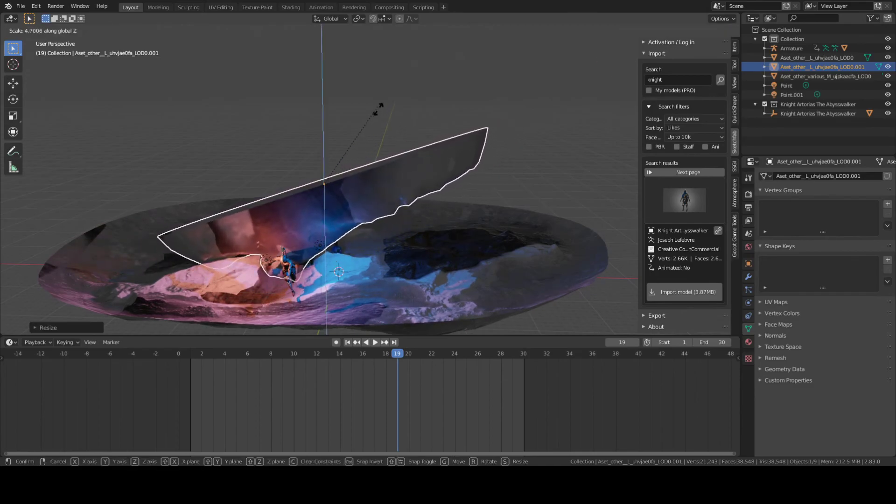
{"action": "left_click", "coordinate": [451, 293]}
- Rotate the stretched terrain copy upside down and lower it into the ground as a mountain behind the knight
{"action": "key", "text": "r"}
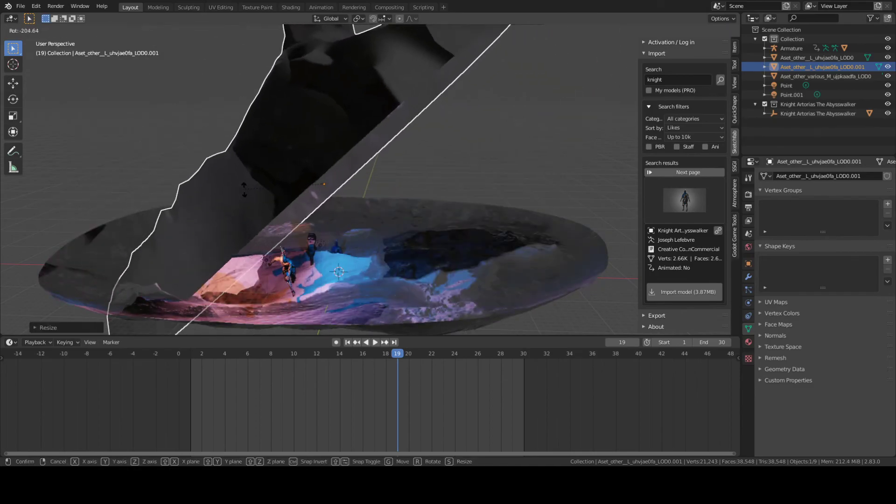
{"action": "left_click", "coordinate": [335, 161]}
{"action": "middle_click_drag", "start_coordinate": [334, 161], "coordinate": [408, 193]}
{"action": "key", "text": "g"}
{"action": "left_click", "coordinate": [357, 228]}
{"action": "middle_click_drag", "start_coordinate": [356, 229], "coordinate": [381, 152]}
{"action": "key", "text": "r"}
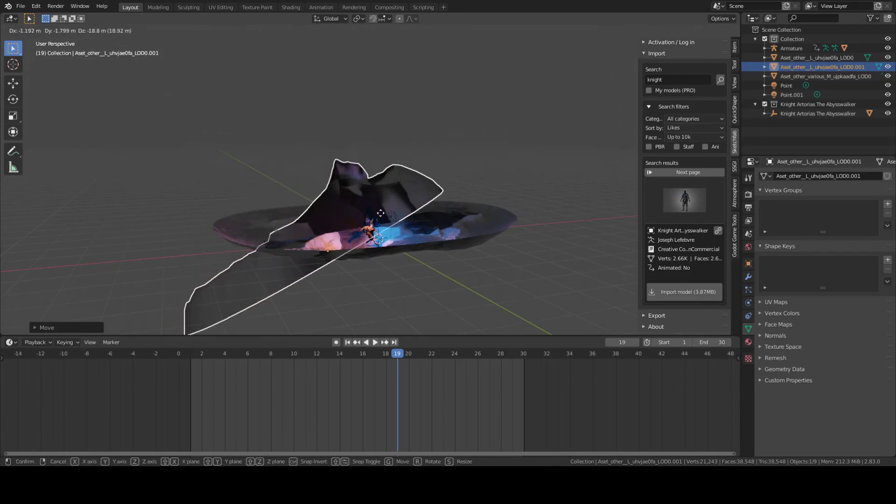
{"action": "left_click", "coordinate": [383, 219]}
{"action": "middle_click_drag", "start_coordinate": [383, 220], "coordinate": [371, 245]}
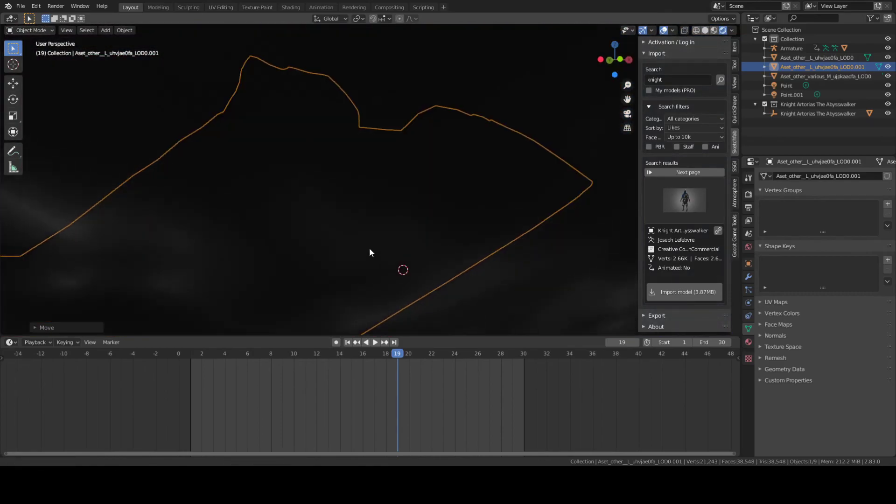
{"action": "middle_click_drag", "start_coordinate": [401, 210], "coordinate": [375, 248], "text": "shift"}
{"action": "middle_click_drag", "start_coordinate": [387, 197], "coordinate": [442, 222]}
- Hide the gizmos, view the scene without overlays, and select the knight's mesh with overlays shown again
{"action": "left_click", "coordinate": [643, 30]}
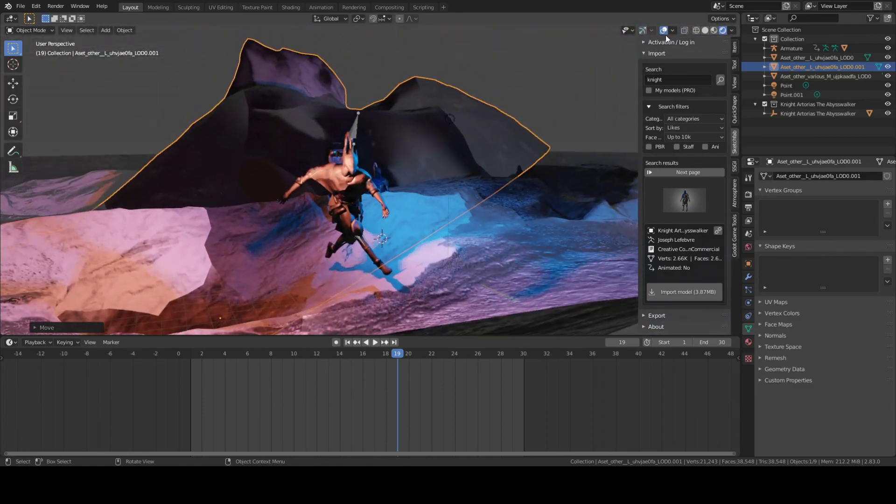
{"action": "left_click", "coordinate": [664, 30]}
{"action": "middle_click_drag", "start_coordinate": [542, 122], "coordinate": [511, 136]}
{"action": "left_click", "coordinate": [523, 92]}
{"action": "left_click", "coordinate": [385, 200]}
{"action": "left_click", "coordinate": [663, 30]}
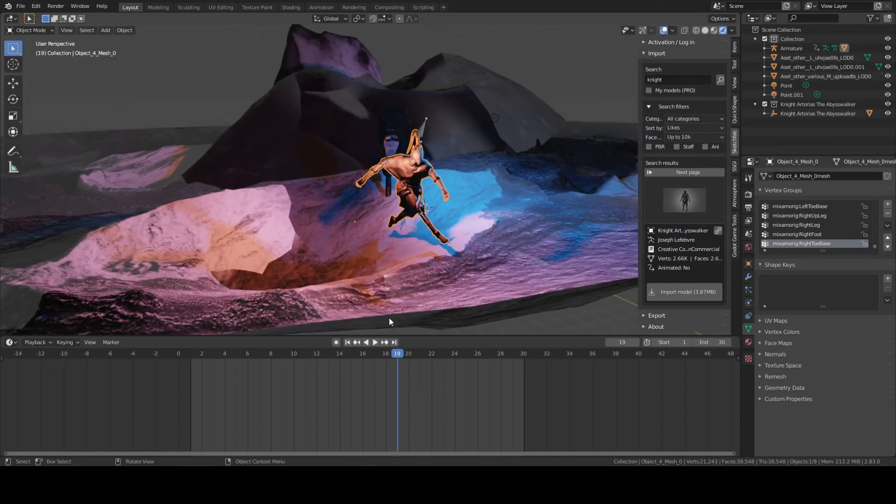
- Scrub and play the knight's animation, stopping at frame 25
{"action": "left_click_drag", "start_coordinate": [391, 357], "coordinate": [418, 345]}
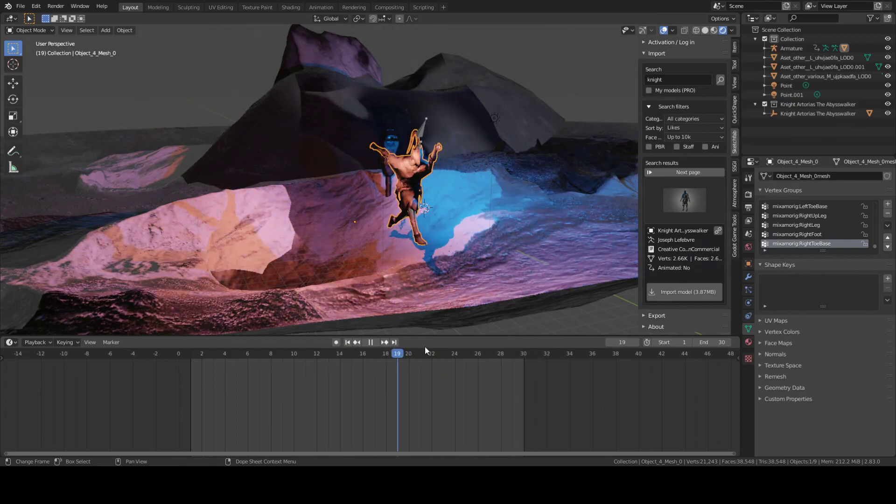
{"action": "key", "text": "space"}
{"action": "middle_click_drag", "start_coordinate": [460, 318], "coordinate": [481, 263]}
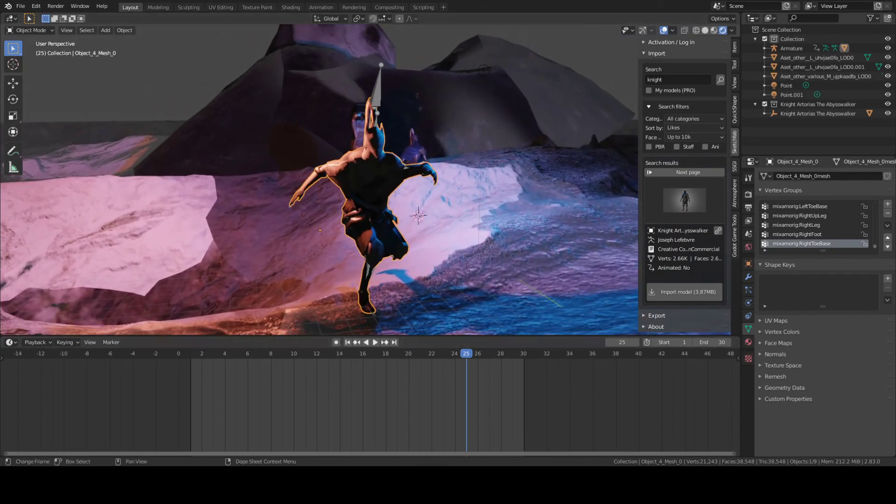